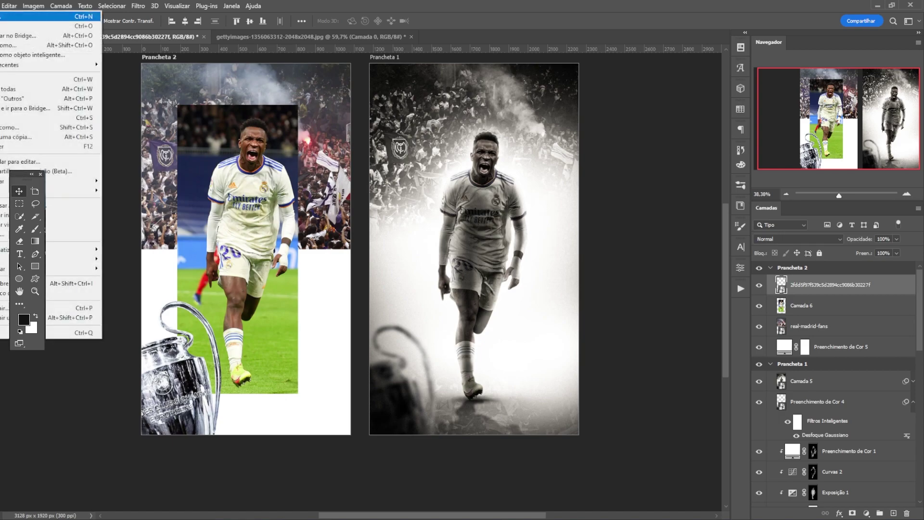
Create a new blank document of 1080 x 1350 pixels at 120 ppi.
{"action": "key", "text": "Return"}
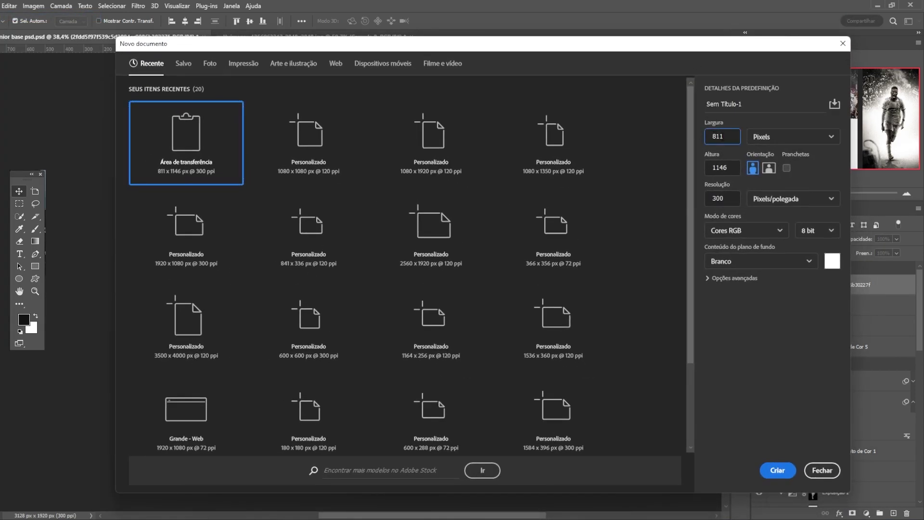
{"action": "left_click", "coordinate": [740, 165]}
{"action": "key", "text": "Tab"}
{"action": "type", "text": "1"}
{"action": "key", "text": "Tab"}
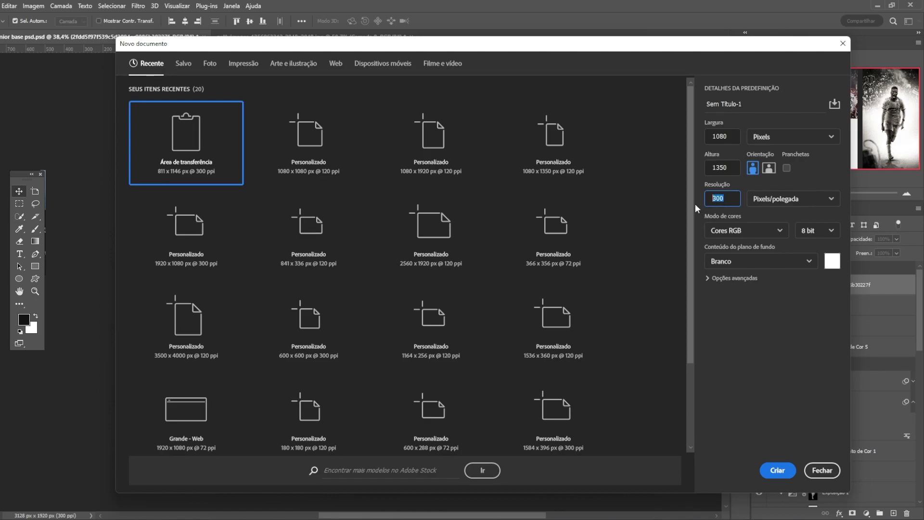
{"action": "left_click", "coordinate": [778, 470]}
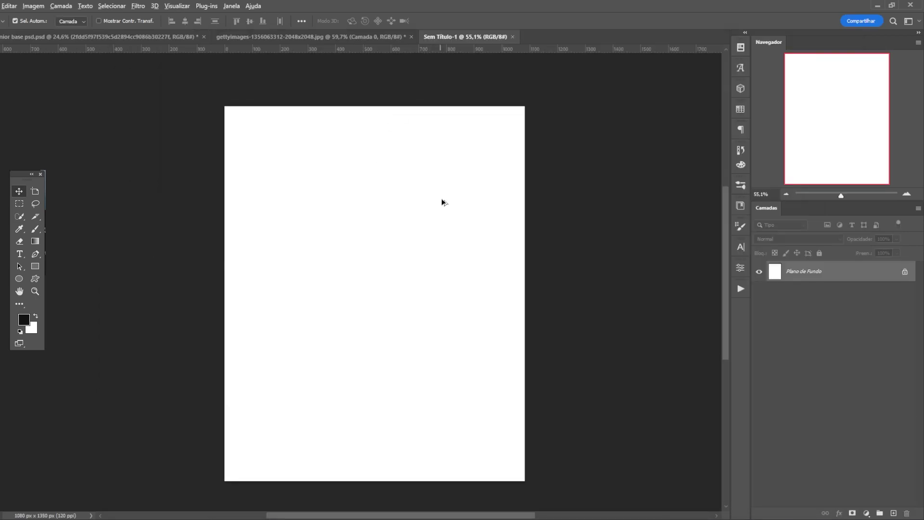
Bring the player photo from the base document into the new document and scale it down to fit inside the canvas.
{"action": "scroll", "coordinate": [419, 245], "scroll_direction": "down", "scroll_amount": 2}
{"action": "scroll", "coordinate": [418, 244], "scroll_direction": "up", "scroll_amount": 5}
{"action": "scroll", "coordinate": [386, 180], "scroll_direction": "down", "scroll_amount": 4}
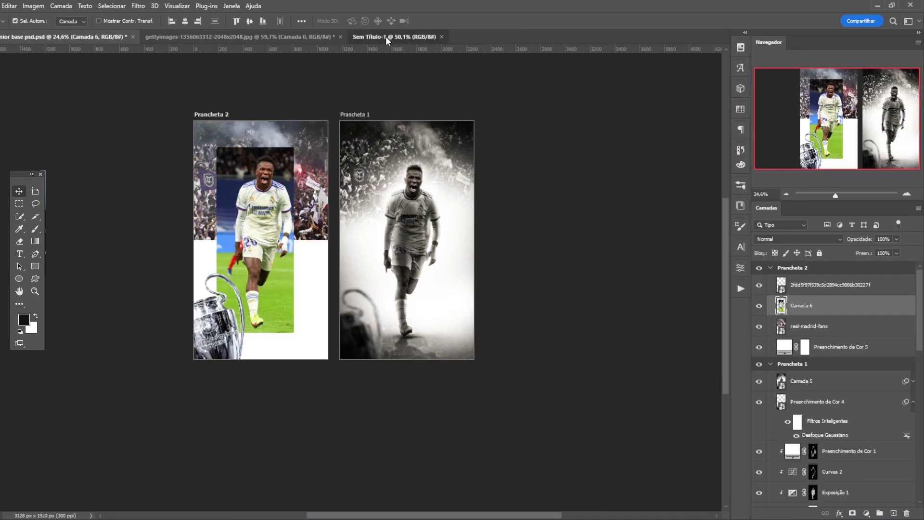
{"action": "left_click_drag", "start_coordinate": [386, 36], "coordinate": [423, 141]}
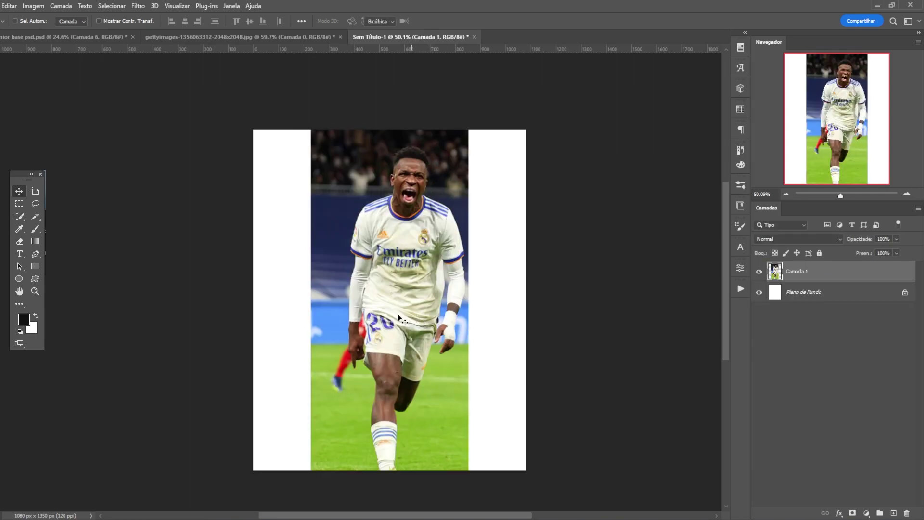
{"action": "key", "text": "ctrl+t"}
{"action": "left_click_drag", "start_coordinate": [469, 317], "coordinate": [392, 323]}
{"action": "key", "text": "ctrl+z"}
{"action": "key", "text": "Return"}
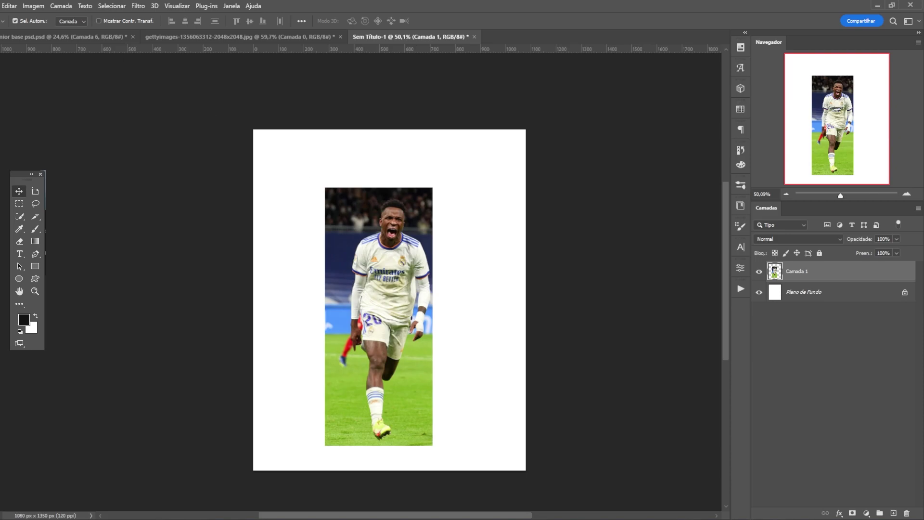
{"action": "left_click", "coordinate": [0, 6]}
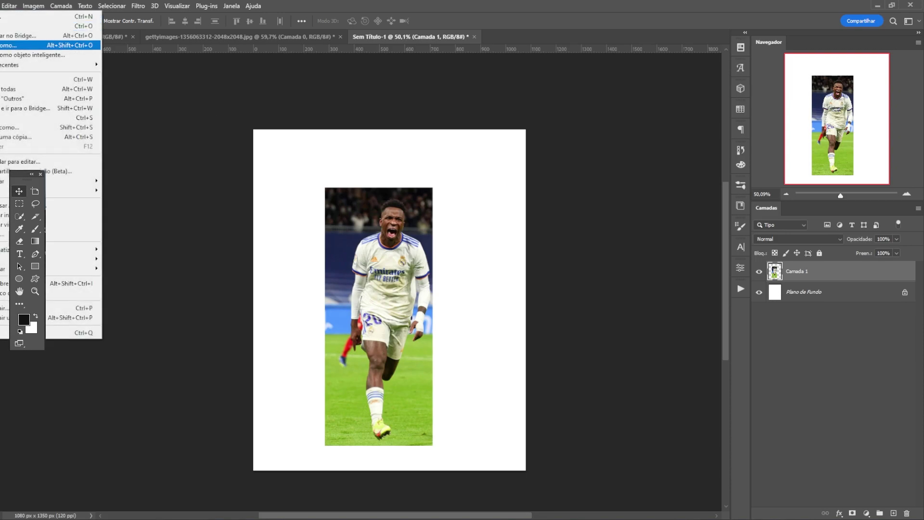
{"action": "left_click", "coordinate": [1, 27]}
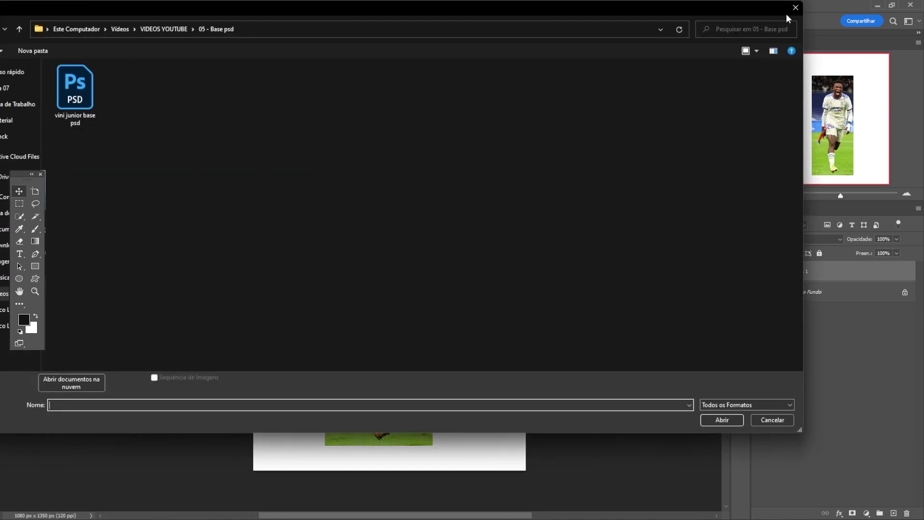
{"action": "left_click", "coordinate": [786, 13]}
{"action": "scroll", "coordinate": [471, 337], "scroll_direction": "down", "scroll_amount": 2}
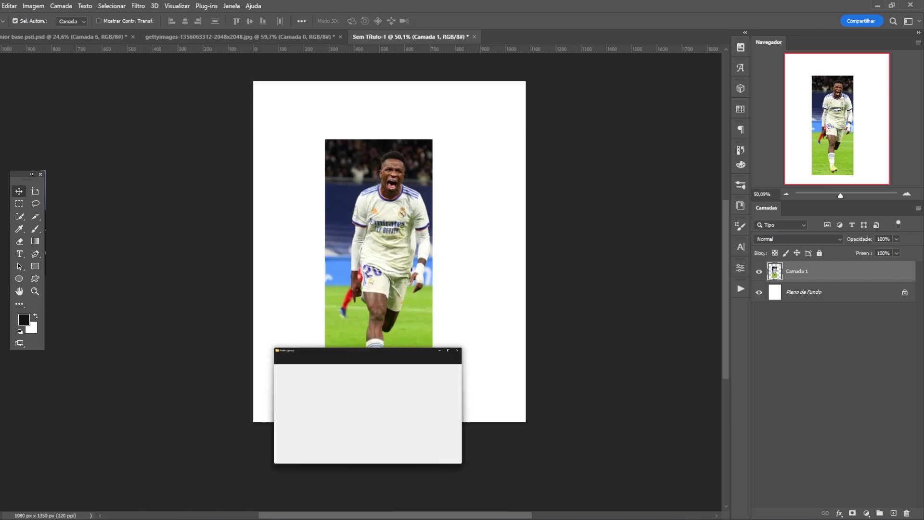
{"action": "left_click", "coordinate": [482, 519]}
{"action": "left_click", "coordinate": [481, 519]}
{"action": "mouse_move", "coordinate": [471, 519]}
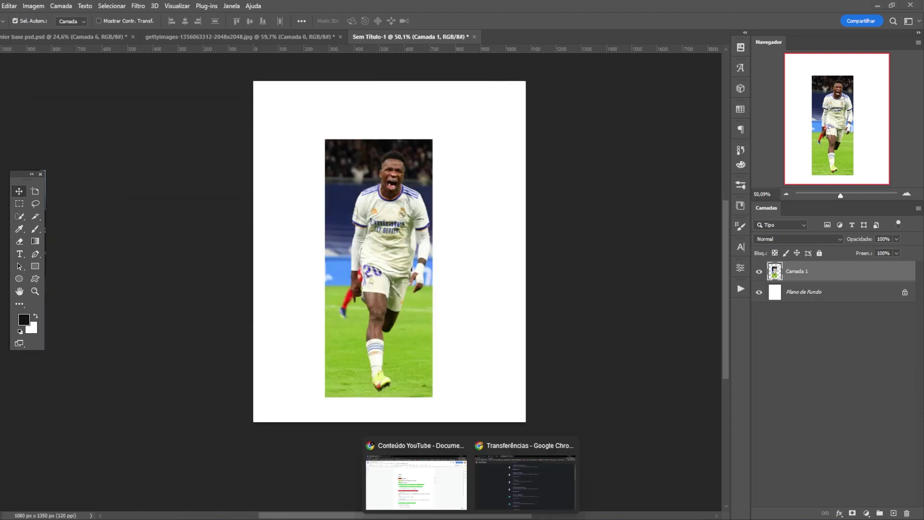
{"action": "left_click", "coordinate": [524, 481]}
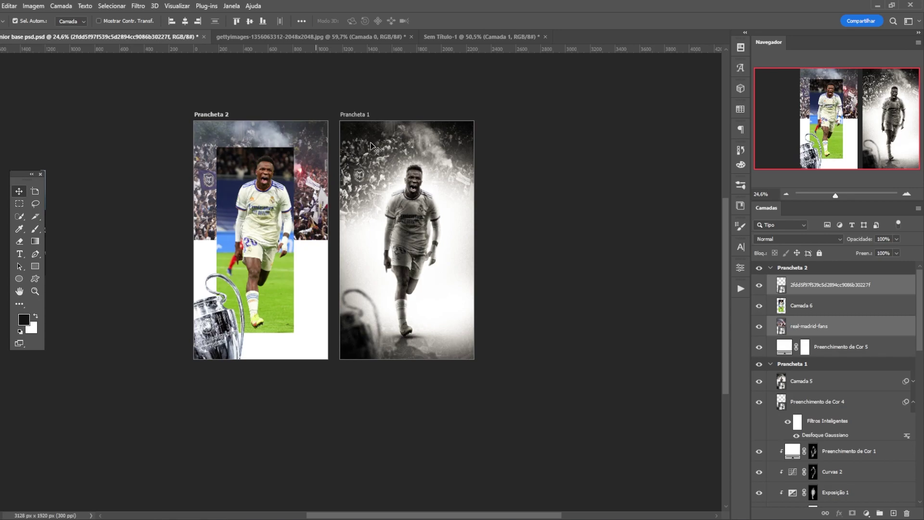
Copy the trophy and crowd images from the base document into the new one and scale them down together to the canvas width.
{"action": "left_click_drag", "start_coordinate": [371, 143], "coordinate": [470, 233]}
{"action": "key", "text": "ctrl+t"}
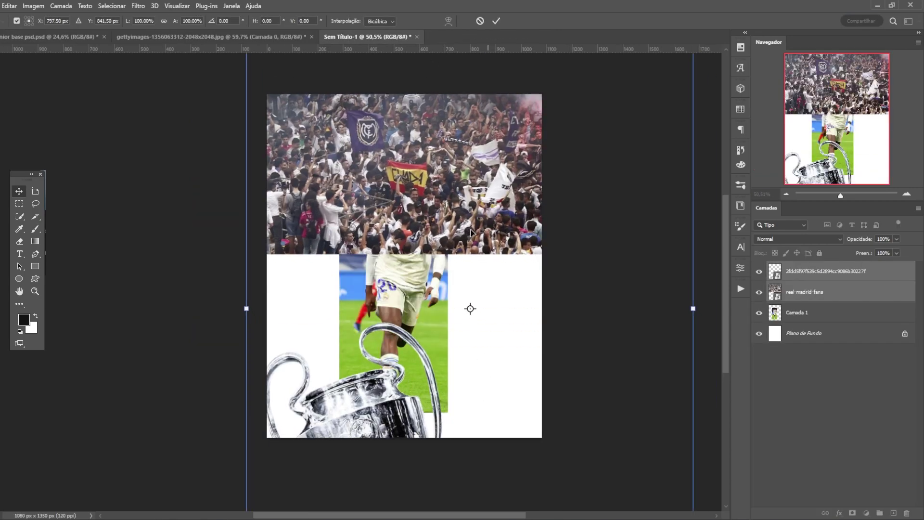
{"action": "left_click_drag", "start_coordinate": [694, 308], "coordinate": [522, 304]}
{"action": "left_click_drag", "start_coordinate": [452, 301], "coordinate": [473, 273]}
{"action": "key", "text": "Return"}
Move the trophy into the lower-left corner of the canvas.
{"action": "left_click_drag", "start_coordinate": [376, 385], "coordinate": [331, 373]}
{"action": "scroll", "coordinate": [336, 386], "scroll_direction": "up", "scroll_amount": 5}
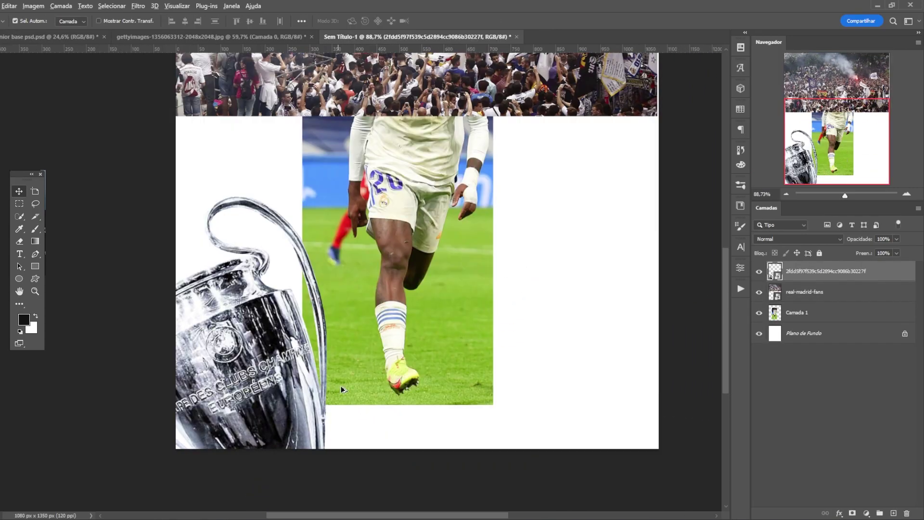
{"action": "scroll", "coordinate": [337, 386], "scroll_direction": "down", "scroll_amount": 4}
Put the real-madrid-fans layer beneath the player layer and adjust the positions of the player and the trophy.
{"action": "left_click", "coordinate": [388, 281]}
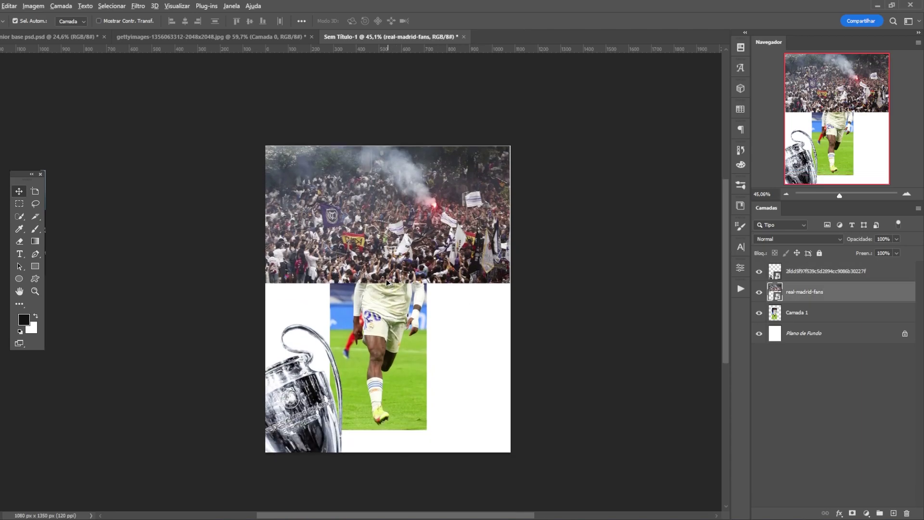
{"action": "scroll", "coordinate": [388, 284], "scroll_direction": "up", "scroll_amount": 3}
{"action": "left_click_drag", "start_coordinate": [831, 299], "coordinate": [818, 322]}
{"action": "scroll", "coordinate": [563, 295], "scroll_direction": "down", "scroll_amount": 2}
{"action": "mouse_move", "coordinate": [420, 274]}
{"action": "left_mouse_down"}
{"action": "mouse_move", "coordinate": [437, 278]}
{"action": "mouse_move", "coordinate": [425, 285]}
{"action": "left_mouse_up"}
{"action": "left_click_drag", "start_coordinate": [332, 463], "coordinate": [329, 458]}
{"action": "scroll", "coordinate": [330, 448], "scroll_direction": "down", "scroll_amount": 3}
{"action": "left_click_drag", "start_coordinate": [333, 384], "coordinate": [325, 398]}
{"action": "scroll", "coordinate": [577, 273], "scroll_direction": "up", "scroll_amount": 2}
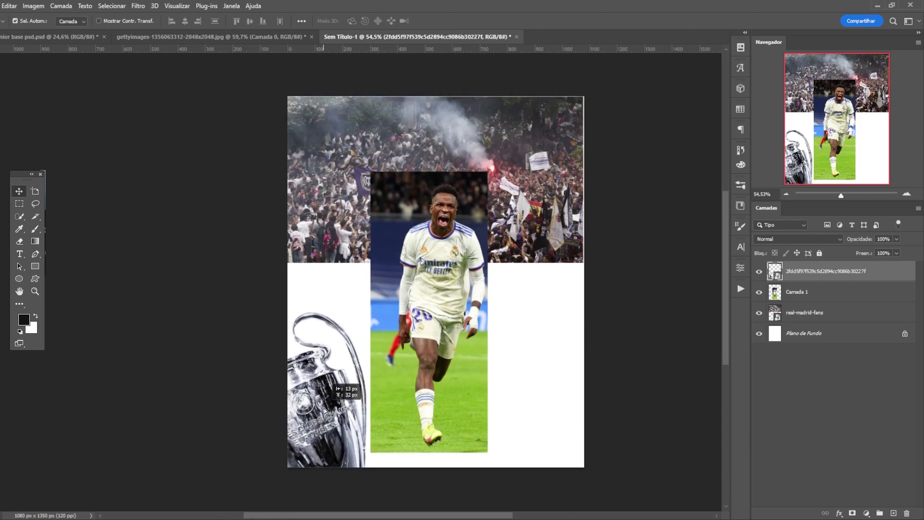
Hide the trophy and crowd layers and move the player photo slightly up.
{"action": "left_click", "coordinate": [759, 271]}
{"action": "scroll", "coordinate": [423, 207], "scroll_direction": "up", "scroll_amount": 1}
{"action": "mouse_move", "coordinate": [450, 281]}
{"action": "left_mouse_down"}
{"action": "mouse_move", "coordinate": [450, 264]}
{"action": "mouse_move", "coordinate": [450, 272]}
{"action": "left_mouse_up"}
{"action": "scroll", "coordinate": [462, 260], "scroll_direction": "down", "scroll_amount": 3}
{"action": "scroll", "coordinate": [505, 187], "scroll_direction": "up", "scroll_amount": 3}
{"action": "scroll", "coordinate": [505, 188], "scroll_direction": "down", "scroll_amount": 3}
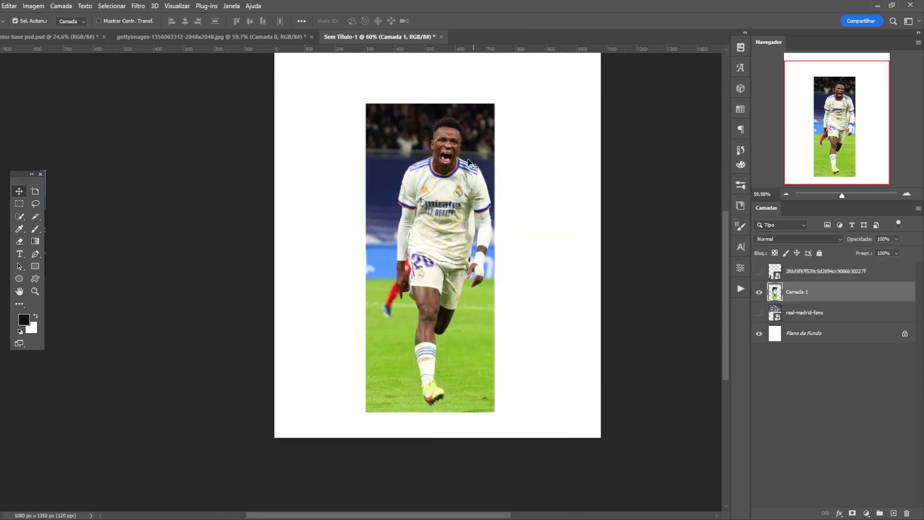
{"action": "scroll", "coordinate": [432, 223], "scroll_direction": "right", "scroll_amount": 3}
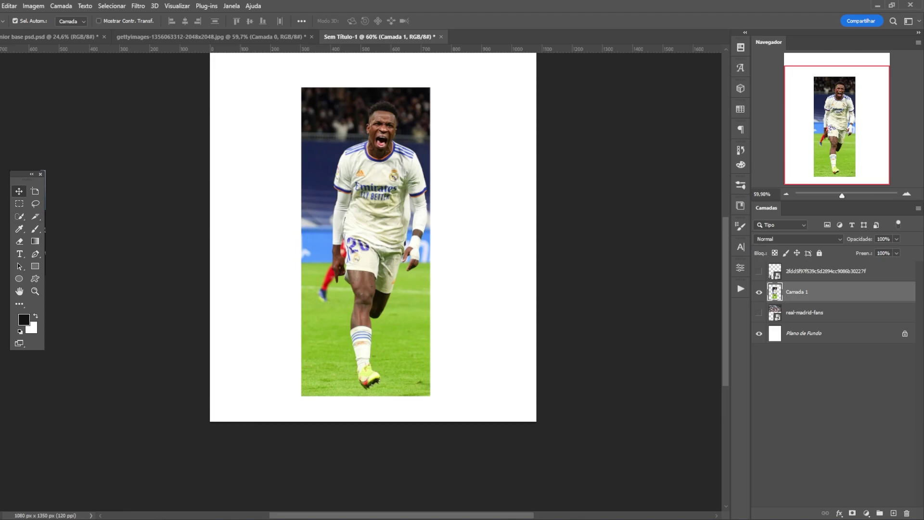
{"action": "key", "text": "w"}
{"action": "scroll", "coordinate": [192, 70], "scroll_direction": "up", "scroll_amount": 2}
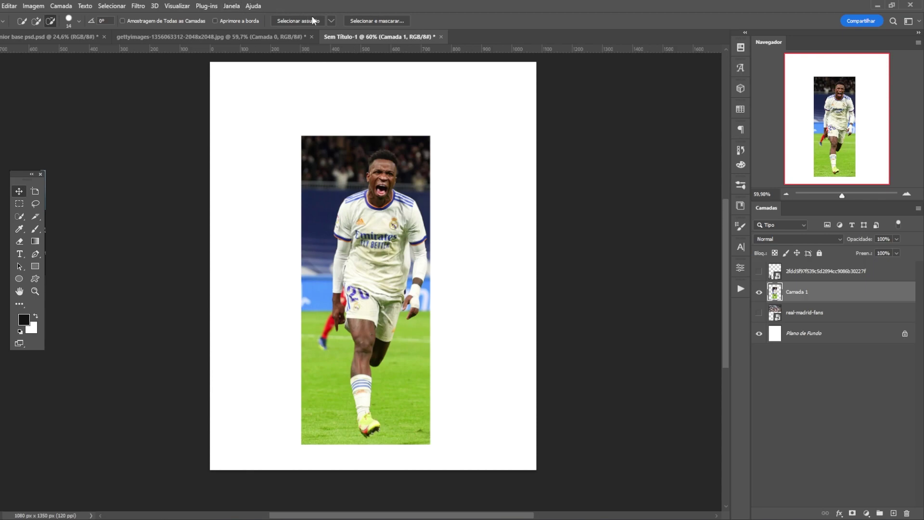
{"action": "key", "text": "v"}
{"action": "scroll", "coordinate": [433, 308], "scroll_direction": "up", "scroll_amount": 4}
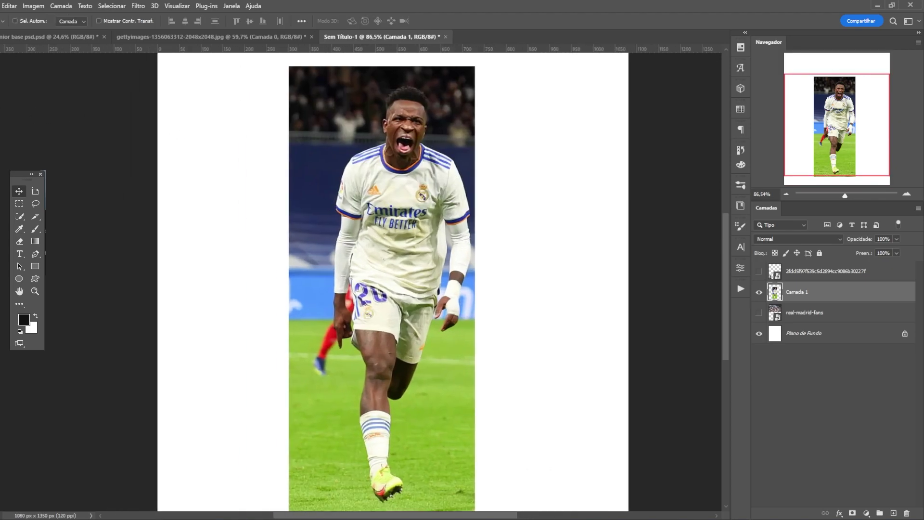
{"action": "scroll", "coordinate": [353, 284], "scroll_direction": "down", "scroll_amount": 5}
{"action": "scroll", "coordinate": [356, 289], "scroll_direction": "up", "scroll_amount": 3}
{"action": "scroll", "coordinate": [357, 308], "scroll_direction": "up", "scroll_amount": 2}
{"action": "scroll", "coordinate": [331, 220], "scroll_direction": "down", "scroll_amount": 2}
{"action": "scroll", "coordinate": [324, 219], "scroll_direction": "down", "scroll_amount": 1}
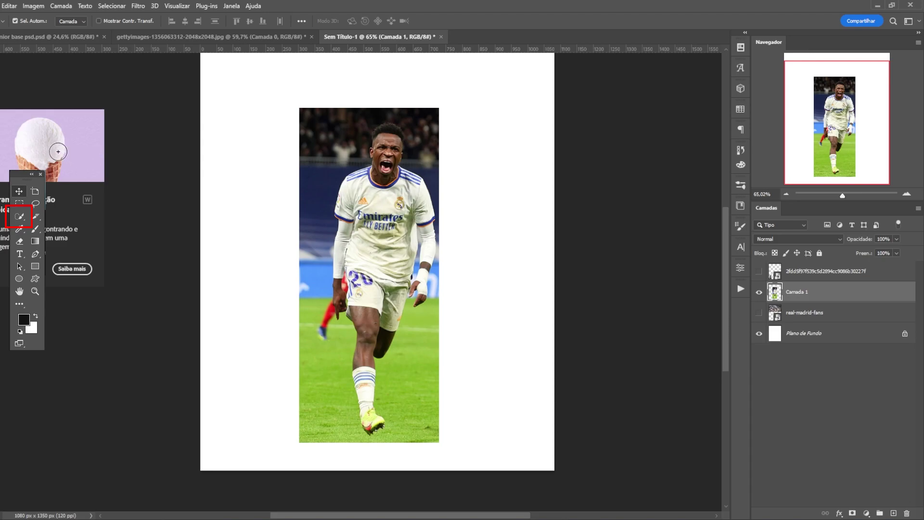
Select the player in Camada 1 automatically with Select Subject and check the selection outline along the body.
{"action": "left_click", "coordinate": [20, 216]}
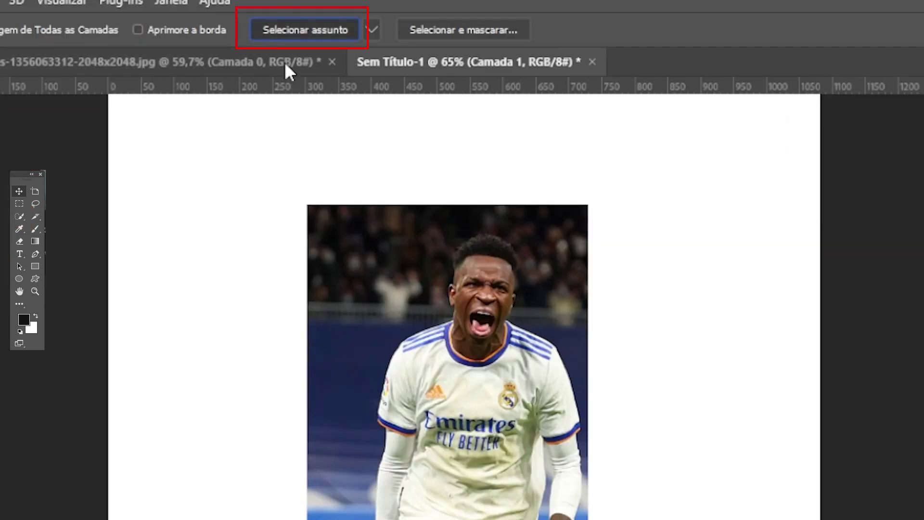
{"action": "left_click", "coordinate": [306, 30]}
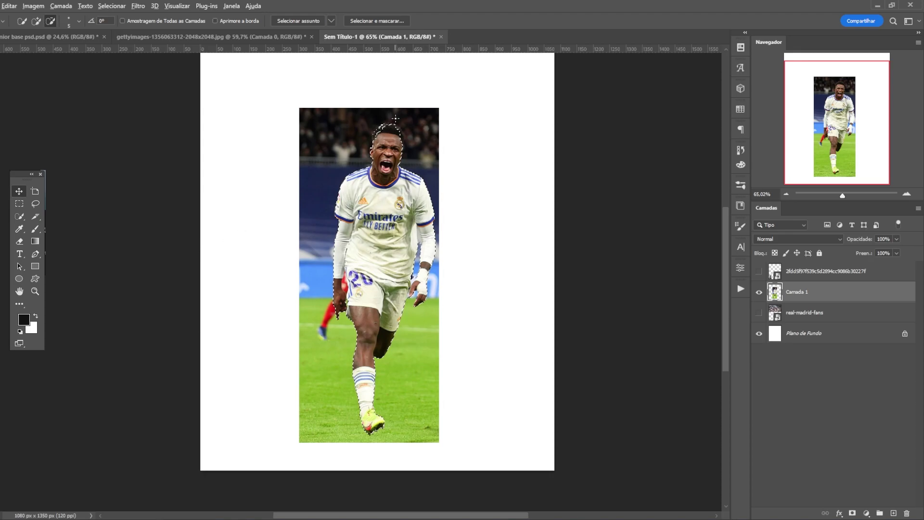
{"action": "scroll", "coordinate": [395, 118], "scroll_direction": "up", "scroll_amount": 5, "text": "alt"}
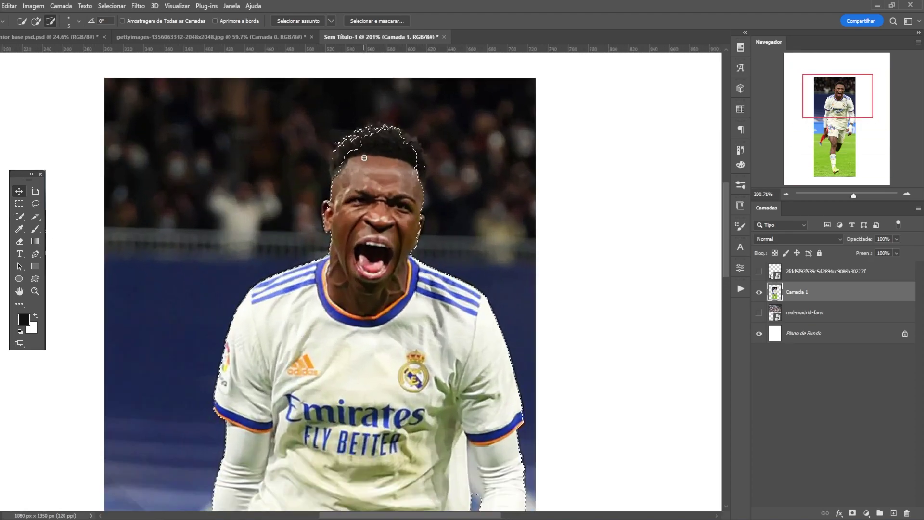
{"action": "scroll", "coordinate": [235, 167], "scroll_direction": "down", "scroll_amount": 10}
{"action": "scroll", "coordinate": [235, 166], "scroll_direction": "up", "scroll_amount": 1}
{"action": "scroll", "coordinate": [234, 167], "scroll_direction": "up", "scroll_amount": 3}
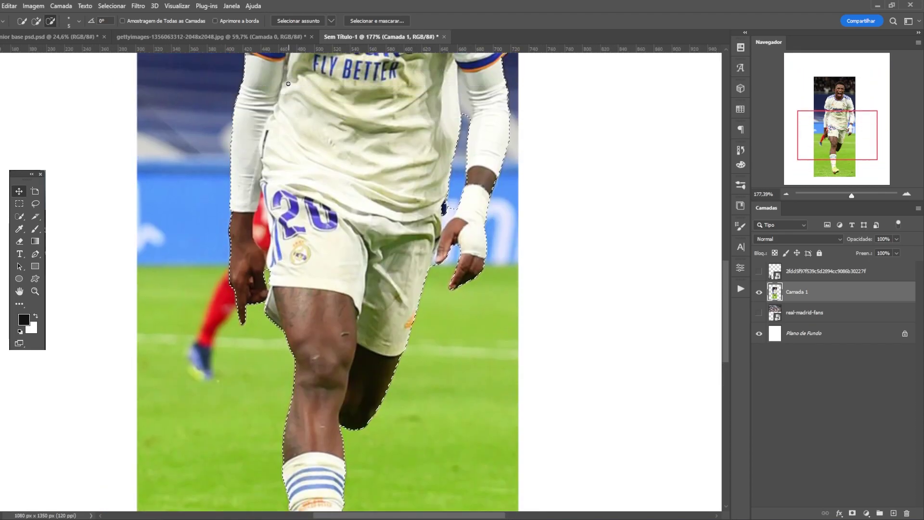
Use the Object Selection tool in lasso mode to add the missing top and sides of the player's hair to the selection.
{"action": "right_click", "coordinate": [19, 216]}
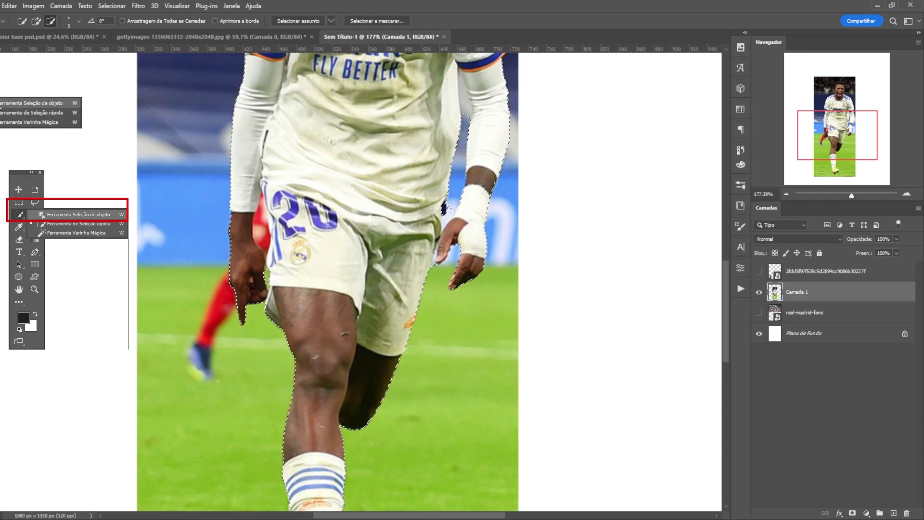
{"action": "left_click", "coordinate": [72, 215]}
{"action": "scroll", "coordinate": [412, 129], "scroll_direction": "up", "scroll_amount": 10}
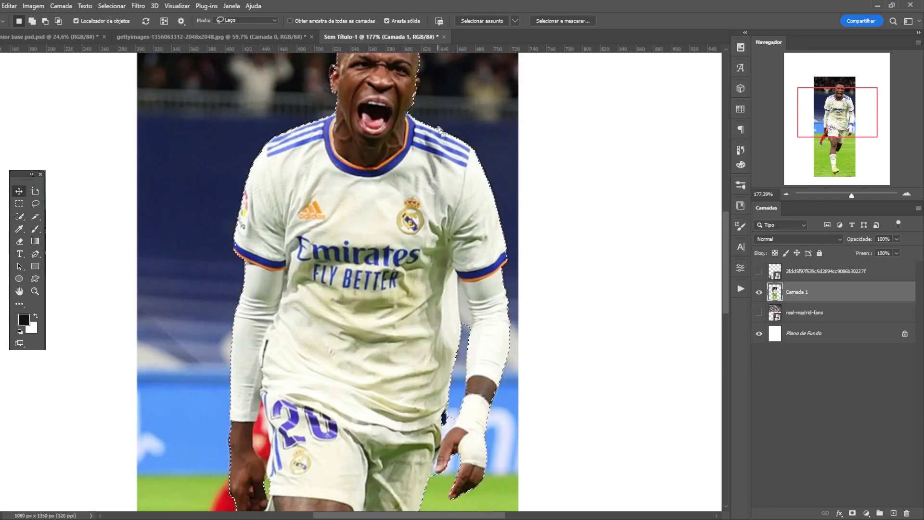
{"action": "scroll", "coordinate": [406, 129], "scroll_direction": "up", "scroll_amount": 13}
{"action": "scroll", "coordinate": [419, 226], "scroll_direction": "down", "scroll_amount": 15}
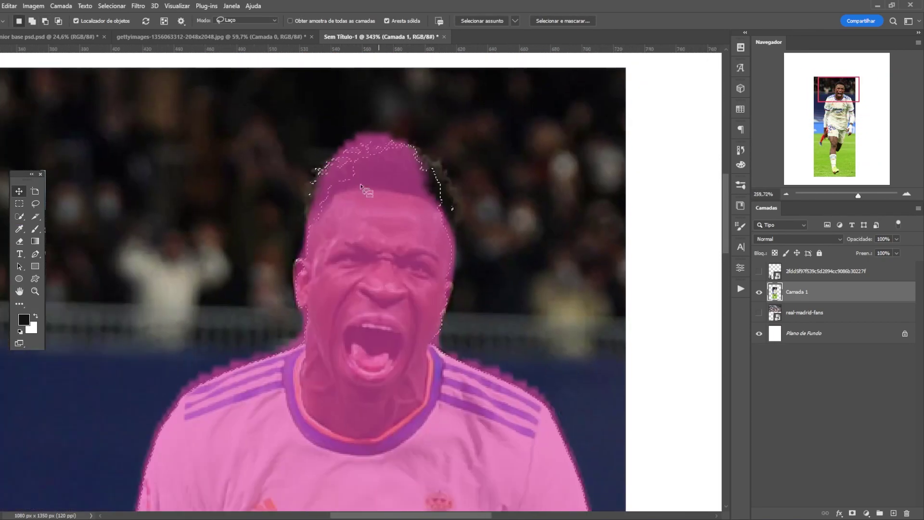
{"action": "scroll", "coordinate": [336, 226], "scroll_direction": "down", "scroll_amount": 5}
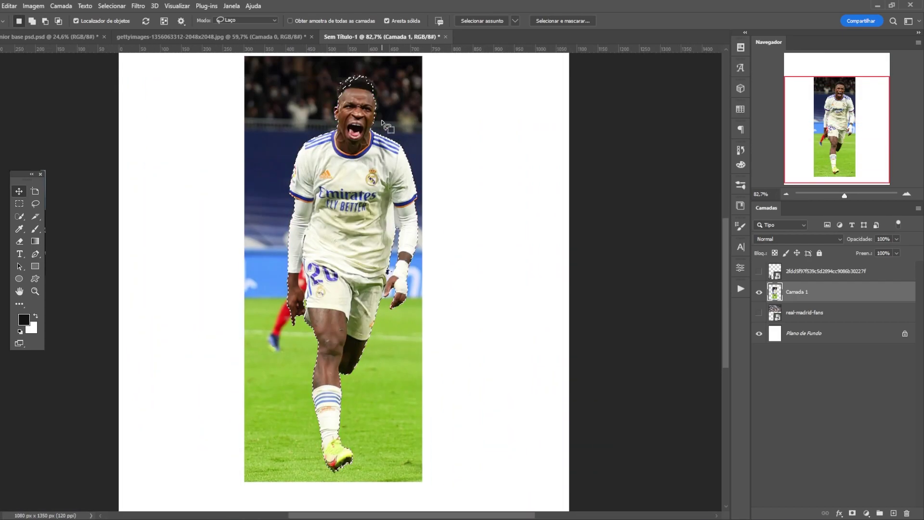
{"action": "scroll", "coordinate": [341, 101], "scroll_direction": "up", "scroll_amount": 8}
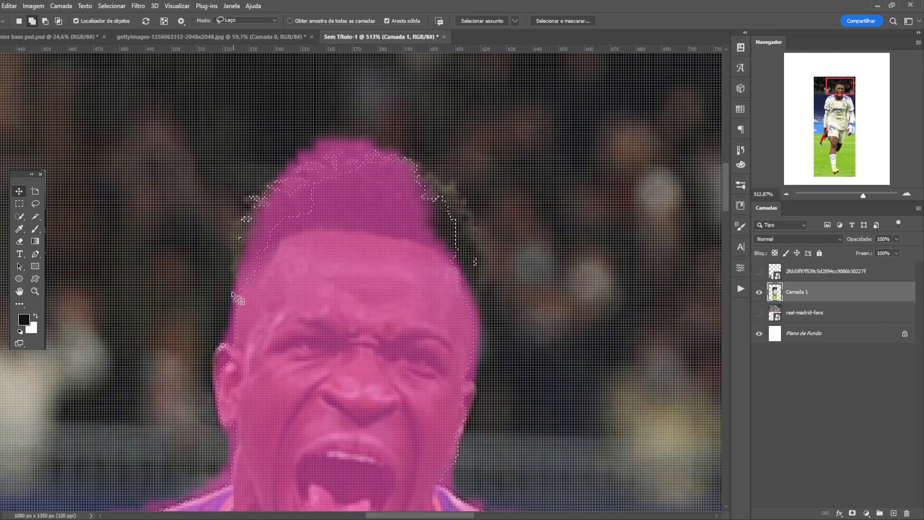
{"action": "mouse_move", "coordinate": [330, 143]}
{"action": "left_mouse_down"}
{"action": "mouse_move", "coordinate": [375, 142]}
{"action": "mouse_move", "coordinate": [435, 181]}
{"action": "mouse_move", "coordinate": [481, 261]}
{"action": "mouse_move", "coordinate": [478, 292]}
{"action": "left_mouse_up"}
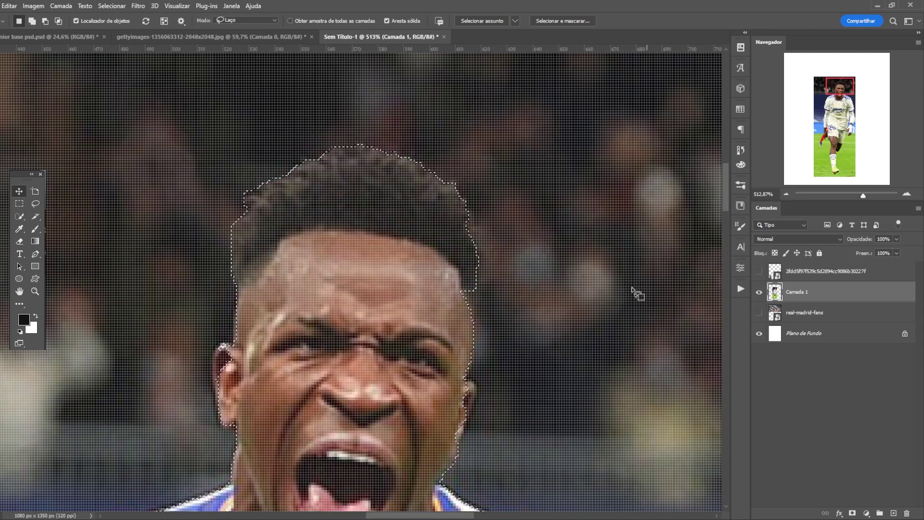
Extend the selection along the right side of the player's head to include the remaining hair edge and the ear.
{"action": "scroll", "coordinate": [631, 226], "scroll_direction": "down", "scroll_amount": 4}
{"action": "scroll", "coordinate": [650, 306], "scroll_direction": "up", "scroll_amount": 4}
{"action": "scroll", "coordinate": [649, 305], "scroll_direction": "up", "scroll_amount": 2}
{"action": "mouse_move", "coordinate": [417, 150]}
{"action": "left_mouse_down"}
{"action": "mouse_move", "coordinate": [451, 196]}
{"action": "mouse_move", "coordinate": [422, 249]}
{"action": "mouse_move", "coordinate": [421, 148]}
{"action": "mouse_move", "coordinate": [458, 236]}
{"action": "mouse_move", "coordinate": [463, 383]}
{"action": "mouse_move", "coordinate": [372, 373]}
{"action": "mouse_move", "coordinate": [384, 197]}
{"action": "mouse_move", "coordinate": [419, 188]}
{"action": "left_mouse_up"}
{"action": "scroll", "coordinate": [436, 197], "scroll_direction": "up", "scroll_amount": 5}
{"action": "scroll", "coordinate": [443, 269], "scroll_direction": "down", "scroll_amount": 4}
{"action": "key", "text": "shift"}
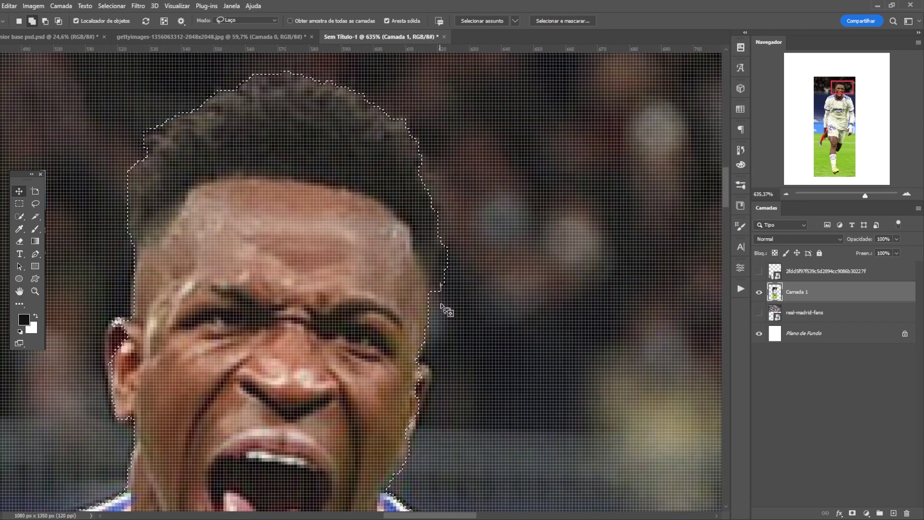
{"action": "key", "text": "alt"}
{"action": "scroll", "coordinate": [418, 361], "scroll_direction": "up", "scroll_amount": 2}
{"action": "mouse_move", "coordinate": [419, 353]}
{"action": "left_mouse_down"}
{"action": "mouse_move", "coordinate": [438, 374]}
{"action": "mouse_move", "coordinate": [421, 423]}
{"action": "left_mouse_up"}
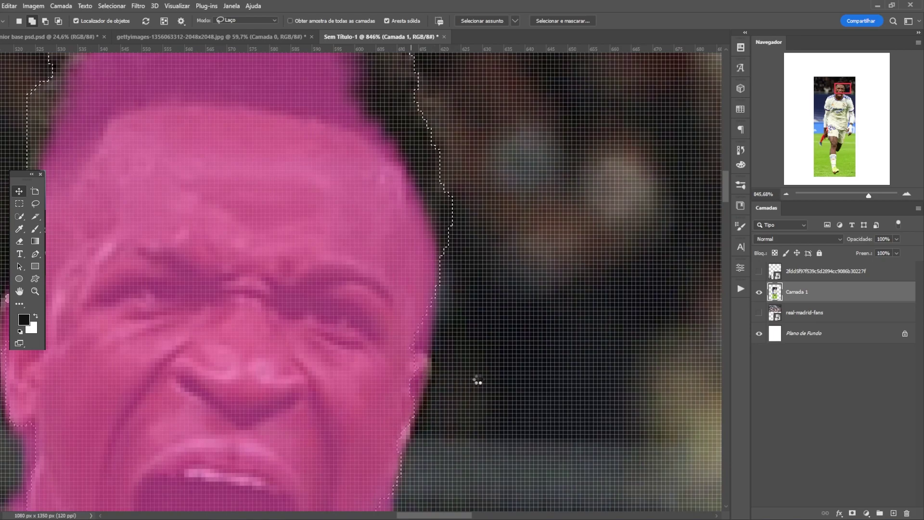
Refine the selection around the ear and hairline on the left side of the player's head.
{"action": "scroll", "coordinate": [475, 381], "scroll_direction": "down", "scroll_amount": 6}
{"action": "scroll", "coordinate": [347, 327], "scroll_direction": "up", "scroll_amount": 5}
{"action": "left_click_drag", "start_coordinate": [342, 321], "coordinate": [354, 365]}
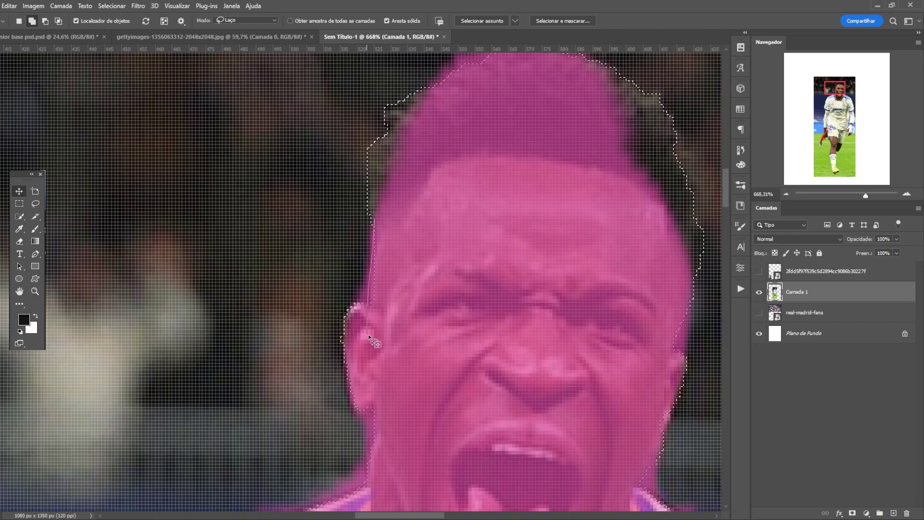
{"action": "left_click_drag", "start_coordinate": [380, 210], "coordinate": [382, 211]}
{"action": "key", "text": "alt+shift"}
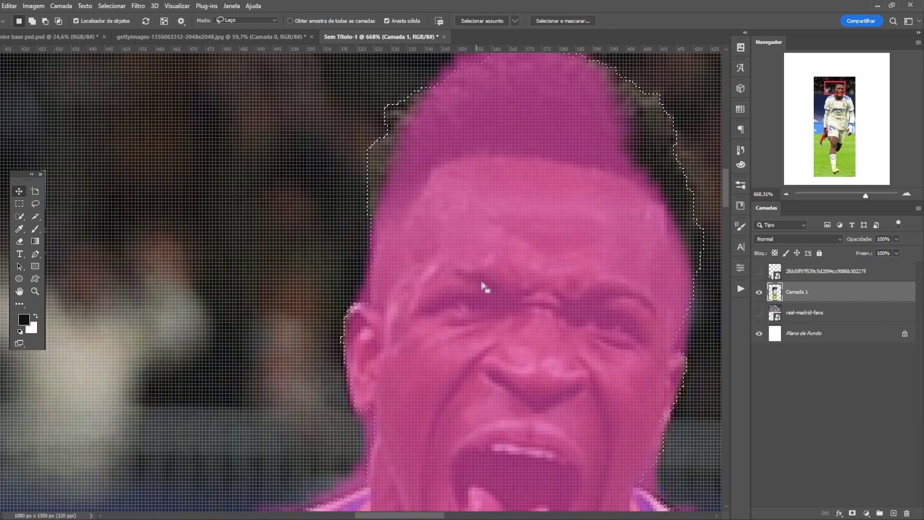
{"action": "scroll", "coordinate": [470, 276], "scroll_direction": "down", "scroll_amount": 6}
{"action": "scroll", "coordinate": [453, 276], "scroll_direction": "up", "scroll_amount": 4}
{"action": "scroll", "coordinate": [454, 277], "scroll_direction": "down", "scroll_amount": 10}
{"action": "scroll", "coordinate": [568, 221], "scroll_direction": "up", "scroll_amount": 5}
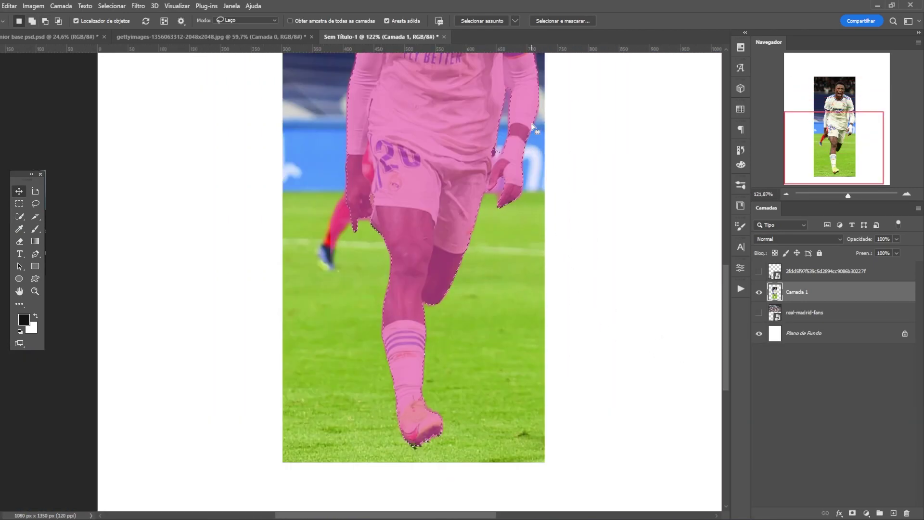
Subtract the red background gap between the player's arm and the shorts from the selection with the lasso.
{"action": "scroll", "coordinate": [316, 236], "scroll_direction": "up", "scroll_amount": 3}
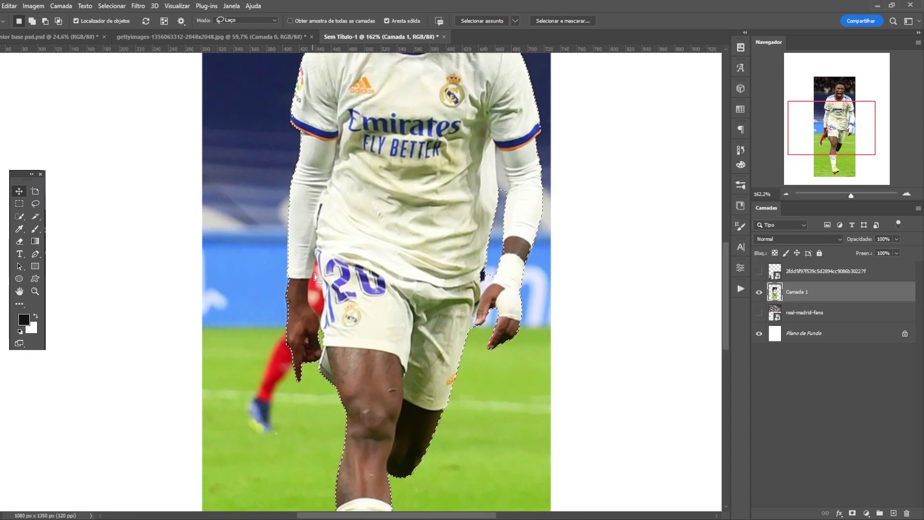
{"action": "scroll", "coordinate": [313, 298], "scroll_direction": "up", "scroll_amount": 5}
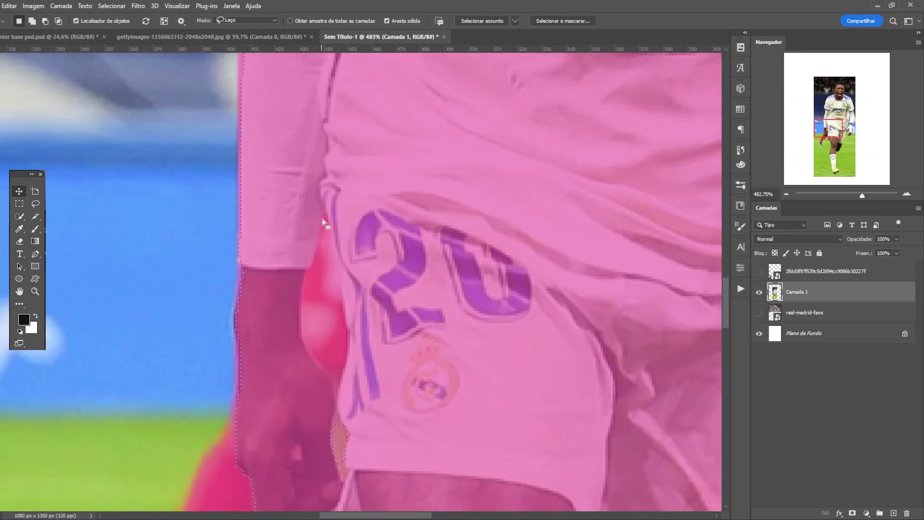
{"action": "left_click_drag", "start_coordinate": [315, 253], "coordinate": [362, 257]}
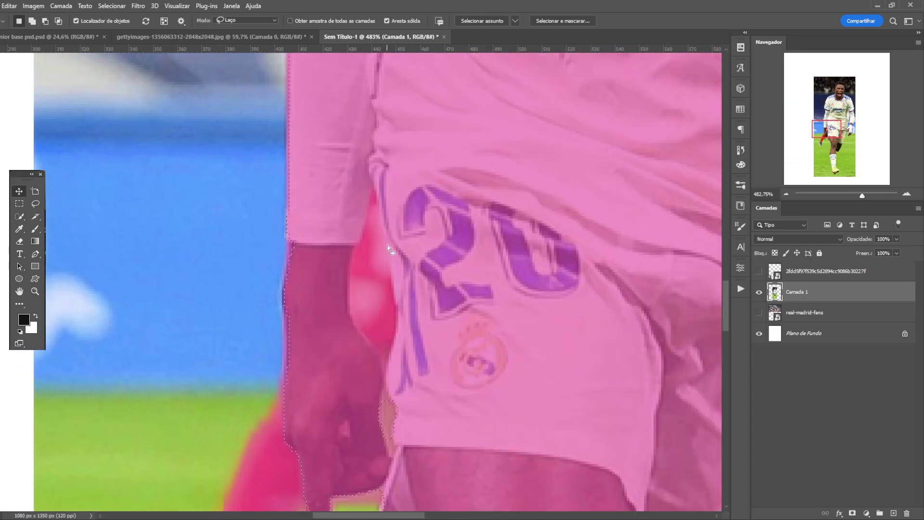
{"action": "scroll", "coordinate": [371, 237], "scroll_direction": "up", "scroll_amount": 4}
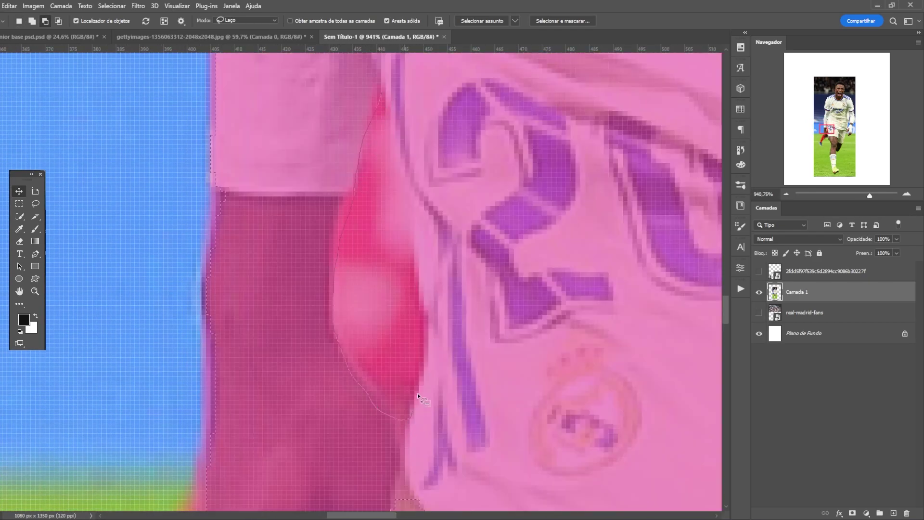
{"action": "left_click_drag", "start_coordinate": [380, 103], "coordinate": [381, 236]}
{"action": "left_click_drag", "start_coordinate": [383, 110], "coordinate": [382, 103]}
Subtract the dark background strip beside the jaw and neck, on the right side of the player's face, from the selection.
{"action": "scroll", "coordinate": [392, 206], "scroll_direction": "up", "scroll_amount": 3}
{"action": "scroll", "coordinate": [391, 206], "scroll_direction": "down", "scroll_amount": 8}
{"action": "scroll", "coordinate": [423, 265], "scroll_direction": "up", "scroll_amount": 5}
{"action": "scroll", "coordinate": [394, 316], "scroll_direction": "down", "scroll_amount": 6}
{"action": "scroll", "coordinate": [413, 323], "scroll_direction": "up", "scroll_amount": 8}
{"action": "scroll", "coordinate": [560, 225], "scroll_direction": "down", "scroll_amount": 9}
{"action": "scroll", "coordinate": [598, 152], "scroll_direction": "up", "scroll_amount": 3}
{"action": "scroll", "coordinate": [471, 314], "scroll_direction": "up", "scroll_amount": 5}
{"action": "scroll", "coordinate": [602, 305], "scroll_direction": "down", "scroll_amount": 4}
{"action": "scroll", "coordinate": [602, 305], "scroll_direction": "up", "scroll_amount": 5}
{"action": "left_click_drag", "start_coordinate": [392, 252], "coordinate": [406, 294]}
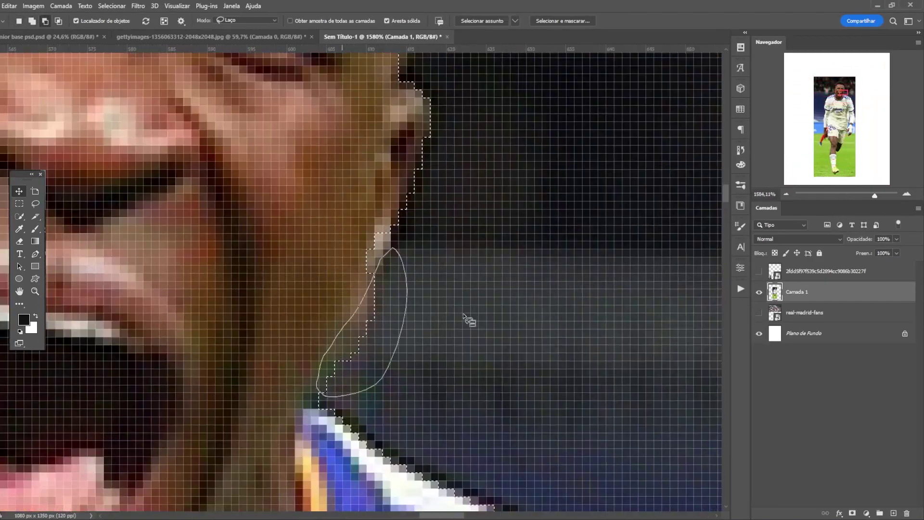
Check the selection around the hand beside the shorts and turn it into a layer mask on Camada 1.
{"action": "scroll", "coordinate": [468, 261], "scroll_direction": "down", "scroll_amount": 5}
{"action": "scroll", "coordinate": [473, 266], "scroll_direction": "up", "scroll_amount": 2}
{"action": "scroll", "coordinate": [563, 382], "scroll_direction": "down", "scroll_amount": 5}
{"action": "scroll", "coordinate": [563, 381], "scroll_direction": "up", "scroll_amount": 6}
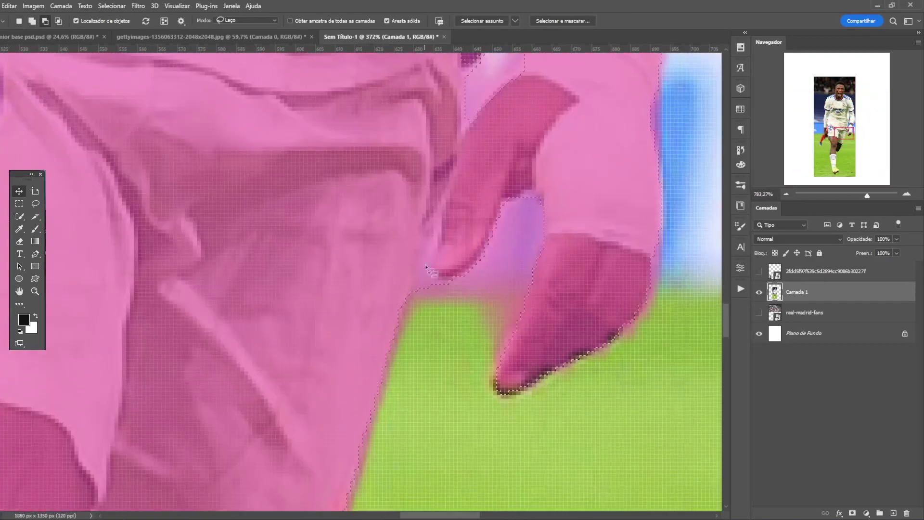
{"action": "scroll", "coordinate": [452, 276], "scroll_direction": "down", "scroll_amount": 3}
{"action": "scroll", "coordinate": [489, 206], "scroll_direction": "down", "scroll_amount": 5}
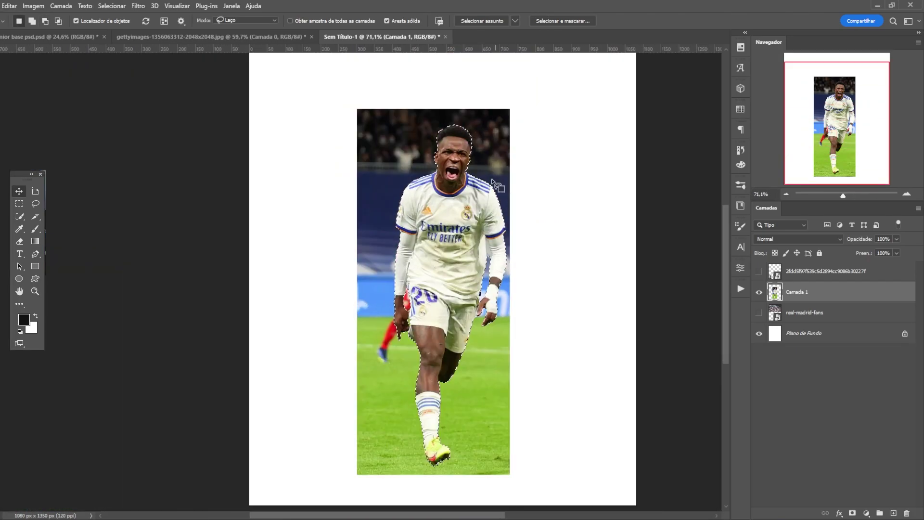
{"action": "left_click", "coordinate": [853, 513]}
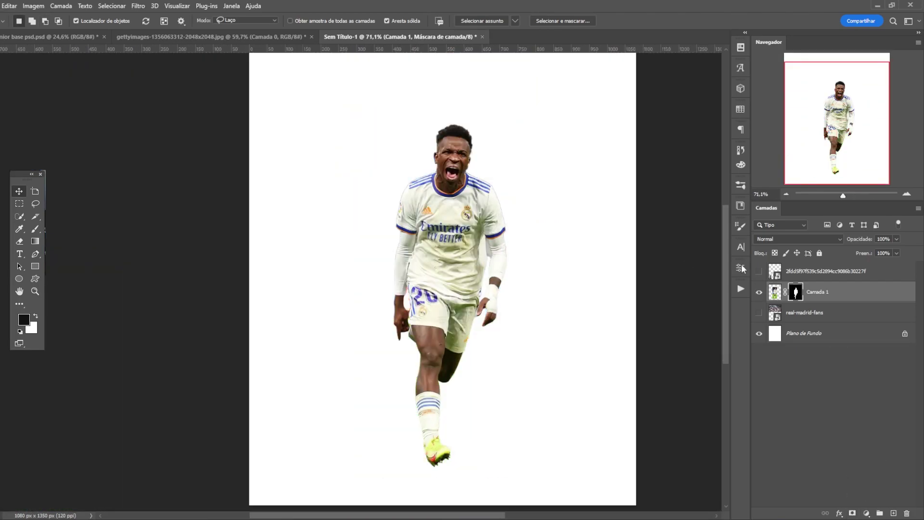
Examine the edges of the masked player against the white background.
{"action": "scroll", "coordinate": [433, 288], "scroll_direction": "down", "scroll_amount": 2}
{"action": "scroll", "coordinate": [458, 267], "scroll_direction": "up", "scroll_amount": 5}
{"action": "scroll", "coordinate": [458, 268], "scroll_direction": "up", "scroll_amount": 1}
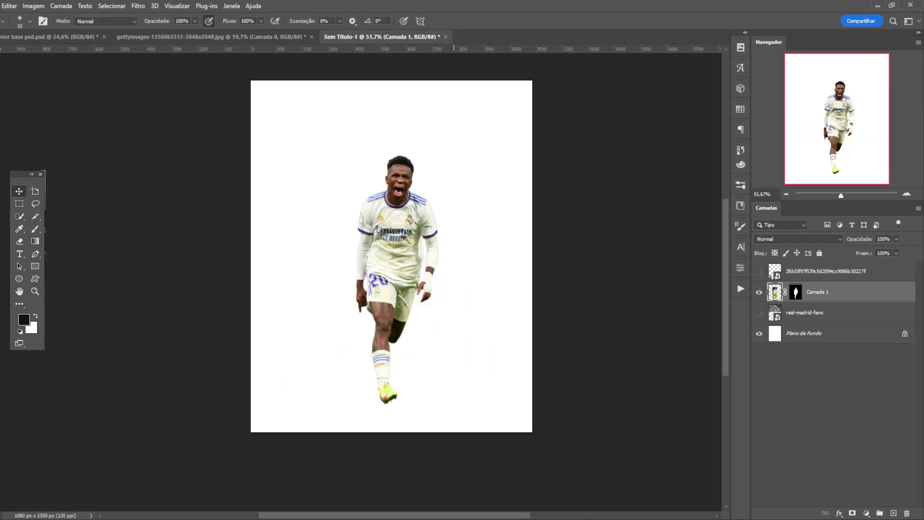
{"action": "scroll", "coordinate": [405, 277], "scroll_direction": "up", "scroll_amount": 3}
{"action": "scroll", "coordinate": [405, 278], "scroll_direction": "down", "scroll_amount": 4}
{"action": "scroll", "coordinate": [406, 278], "scroll_direction": "up", "scroll_amount": 5}
{"action": "scroll", "coordinate": [406, 278], "scroll_direction": "down", "scroll_amount": 5}
{"action": "scroll", "coordinate": [406, 277], "scroll_direction": "up", "scroll_amount": 2}
{"action": "scroll", "coordinate": [568, 260], "scroll_direction": "up", "scroll_amount": 1}
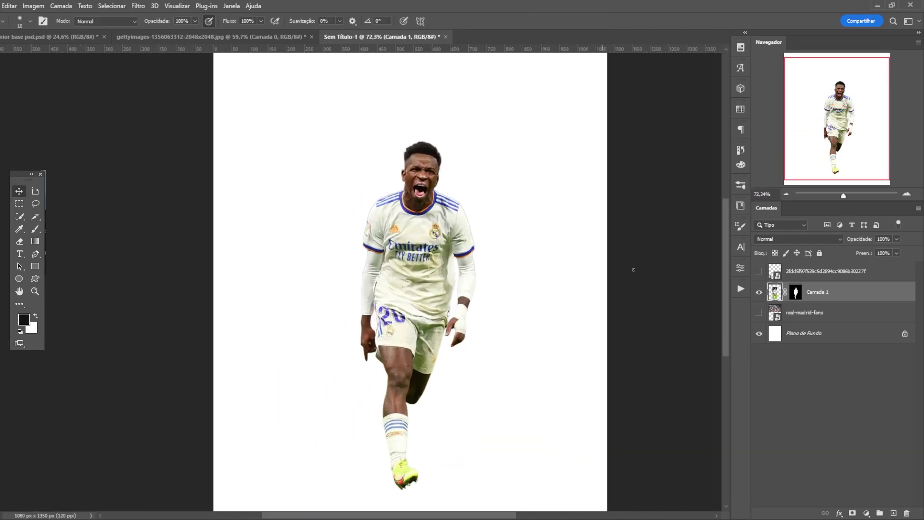
Refine Camada 1's mask in Select and Mask by adjusting the global edge settings, including contrast and edge shift.
{"action": "right_click", "coordinate": [796, 294]}
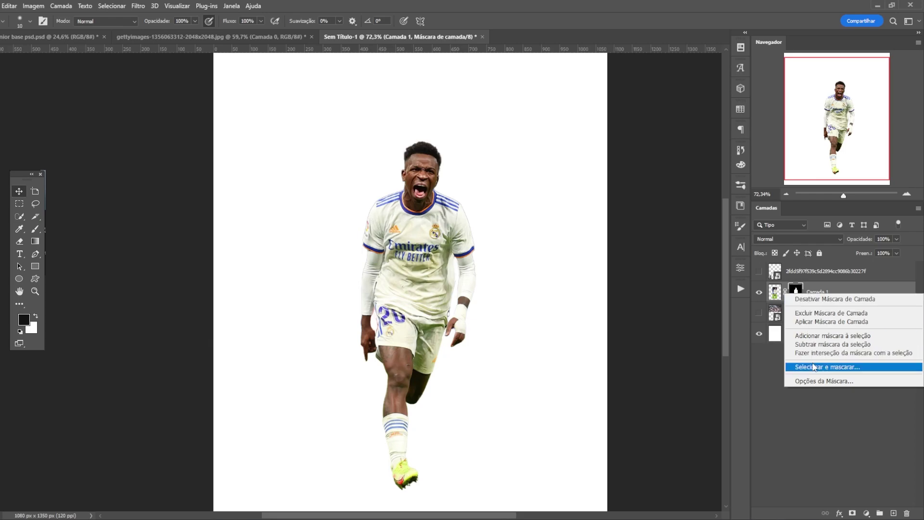
{"action": "left_click", "coordinate": [850, 345]}
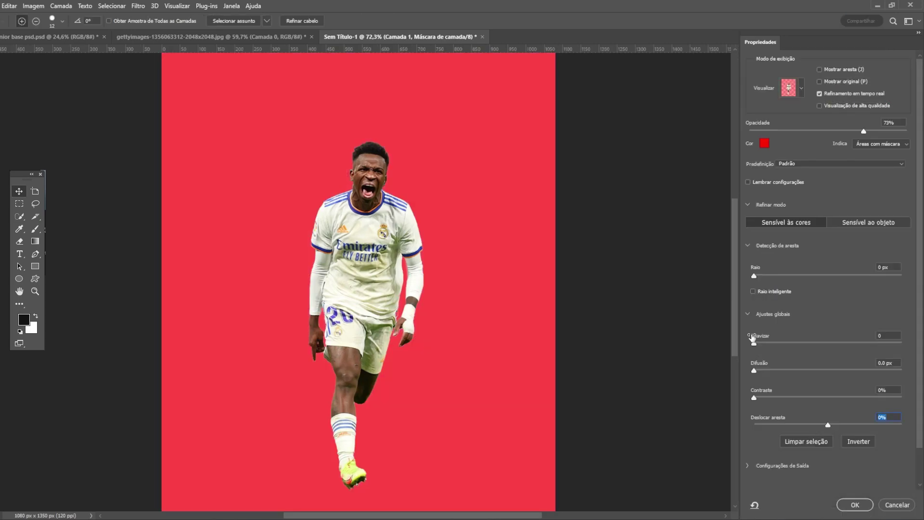
{"action": "left_click_drag", "start_coordinate": [769, 350], "coordinate": [756, 371]}
{"action": "left_click_drag", "start_coordinate": [755, 396], "coordinate": [773, 398]}
{"action": "left_click_drag", "start_coordinate": [819, 423], "coordinate": [824, 425]}
{"action": "left_click", "coordinate": [845, 507]}
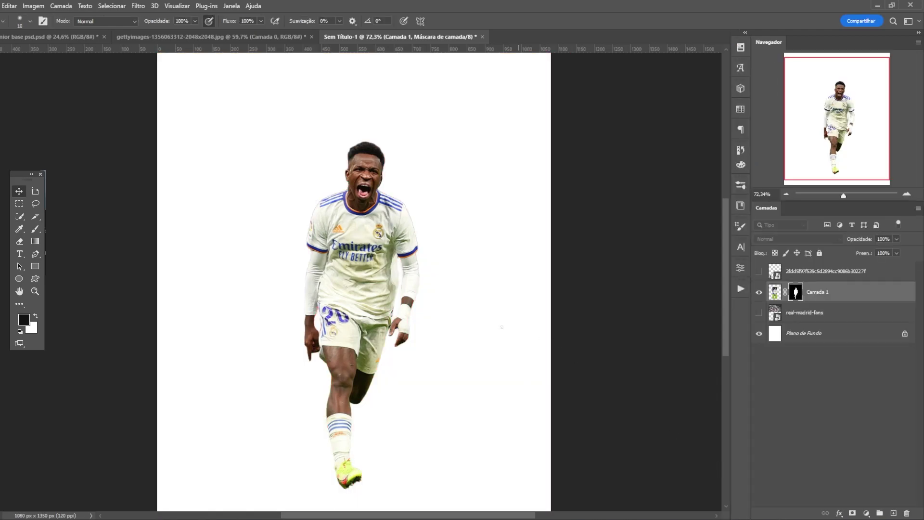
Refine the hair outline of Camada 1's mask in Select and Mask using the Refine Edge Brush and apply it.
{"action": "scroll", "coordinate": [330, 240], "scroll_direction": "up", "scroll_amount": 5}
{"action": "scroll", "coordinate": [452, 260], "scroll_direction": "up", "scroll_amount": 5}
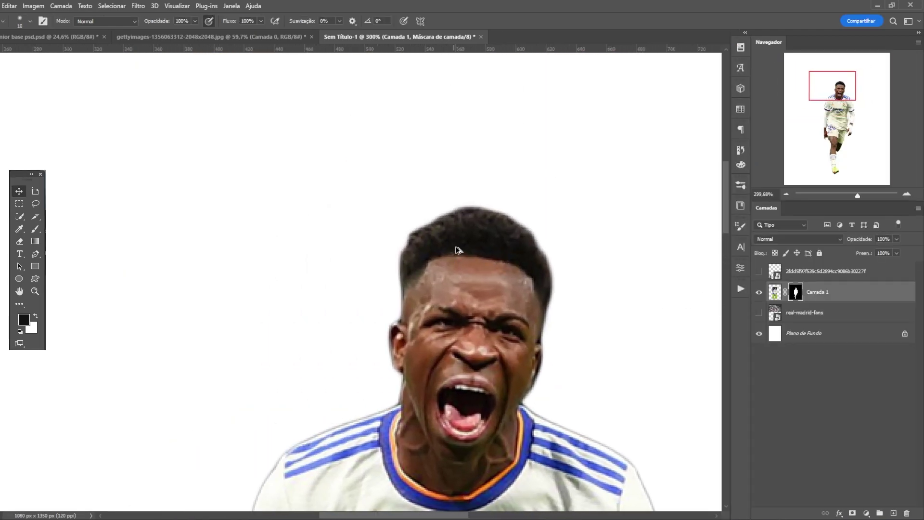
{"action": "right_click", "coordinate": [795, 292]}
{"action": "left_click", "coordinate": [819, 367]}
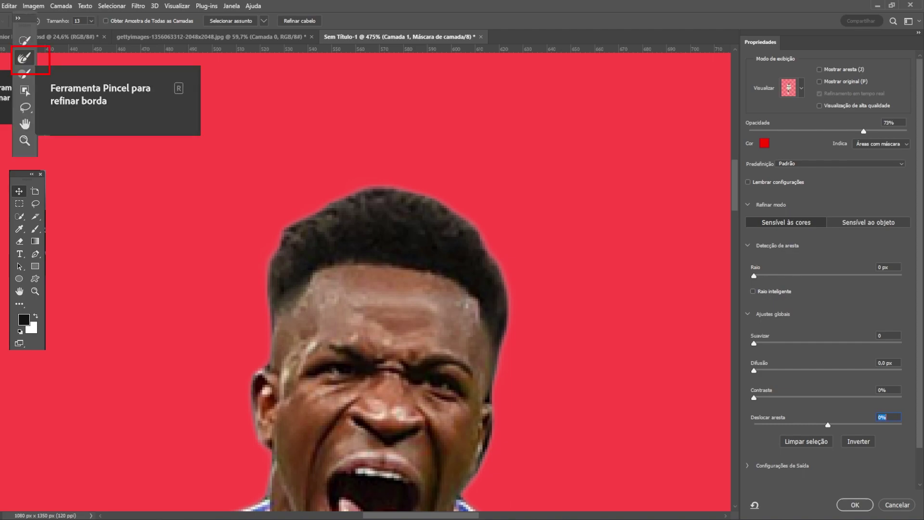
{"action": "key", "text": "alt"}
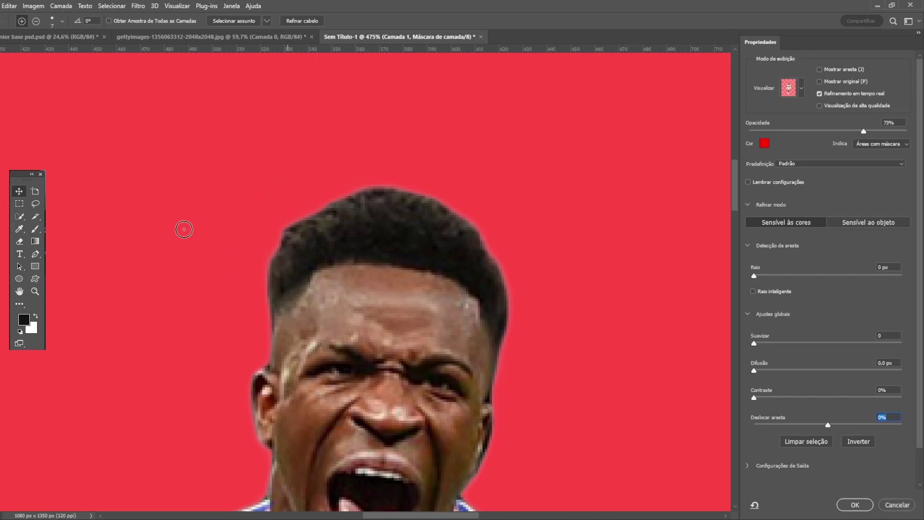
{"action": "mouse_move", "coordinate": [263, 259]}
{"action": "left_mouse_down"}
{"action": "mouse_move", "coordinate": [322, 194]}
{"action": "mouse_move", "coordinate": [378, 181]}
{"action": "mouse_move", "coordinate": [344, 211]}
{"action": "mouse_move", "coordinate": [359, 196]}
{"action": "mouse_move", "coordinate": [409, 196]}
{"action": "mouse_move", "coordinate": [426, 211]}
{"action": "mouse_move", "coordinate": [427, 194]}
{"action": "mouse_move", "coordinate": [497, 260]}
{"action": "left_mouse_up"}
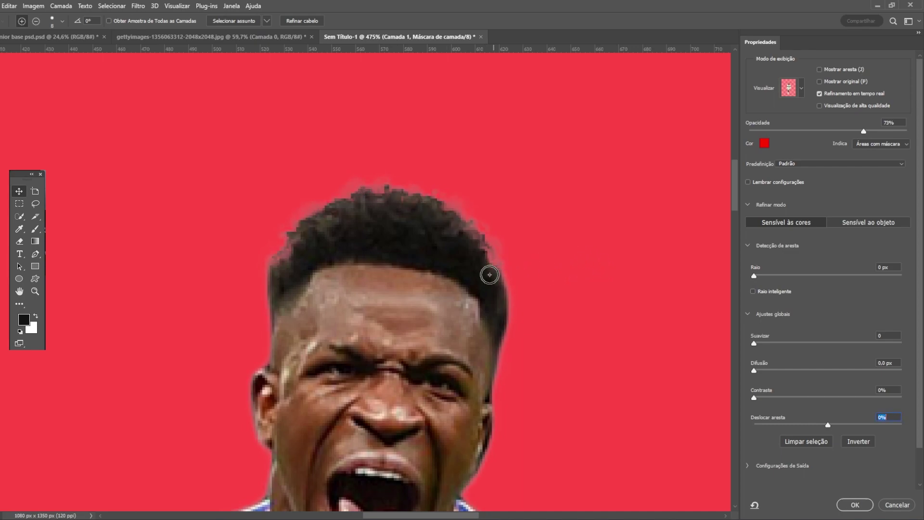
{"action": "mouse_move", "coordinate": [497, 270]}
{"action": "left_mouse_down"}
{"action": "mouse_move", "coordinate": [508, 286]}
{"action": "mouse_move", "coordinate": [492, 264]}
{"action": "mouse_move", "coordinate": [522, 279]}
{"action": "mouse_move", "coordinate": [507, 296]}
{"action": "mouse_move", "coordinate": [520, 312]}
{"action": "mouse_move", "coordinate": [496, 260]}
{"action": "mouse_move", "coordinate": [518, 276]}
{"action": "mouse_move", "coordinate": [509, 284]}
{"action": "mouse_move", "coordinate": [511, 271]}
{"action": "mouse_move", "coordinate": [521, 297]}
{"action": "mouse_move", "coordinate": [505, 282]}
{"action": "mouse_move", "coordinate": [518, 316]}
{"action": "left_mouse_up"}
{"action": "left_click", "coordinate": [514, 285], "text": "alt"}
{"action": "left_click", "coordinate": [855, 504]}
Draw a 678 x 678 px square between the player and the real-madrid-fans layer and fill it with red.
{"action": "scroll", "coordinate": [380, 220], "scroll_direction": "down", "scroll_amount": 5}
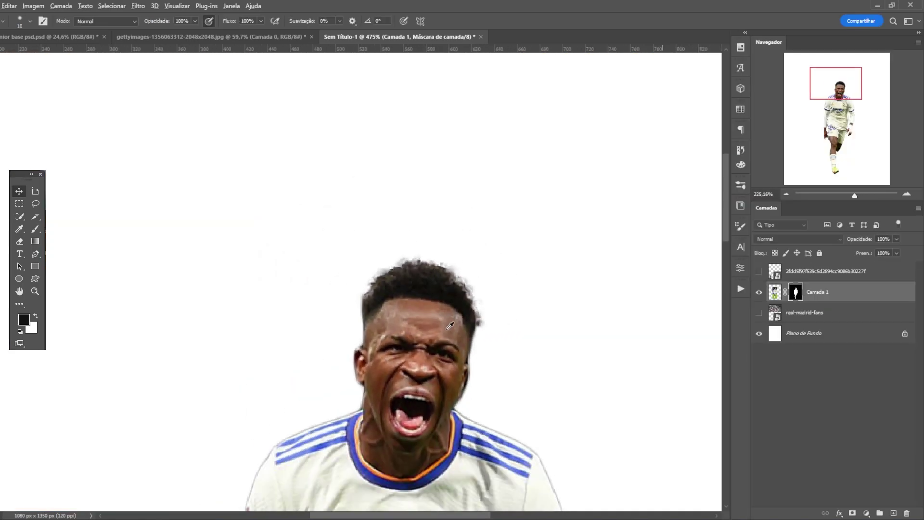
{"action": "scroll", "coordinate": [380, 220], "scroll_direction": "up", "scroll_amount": 4}
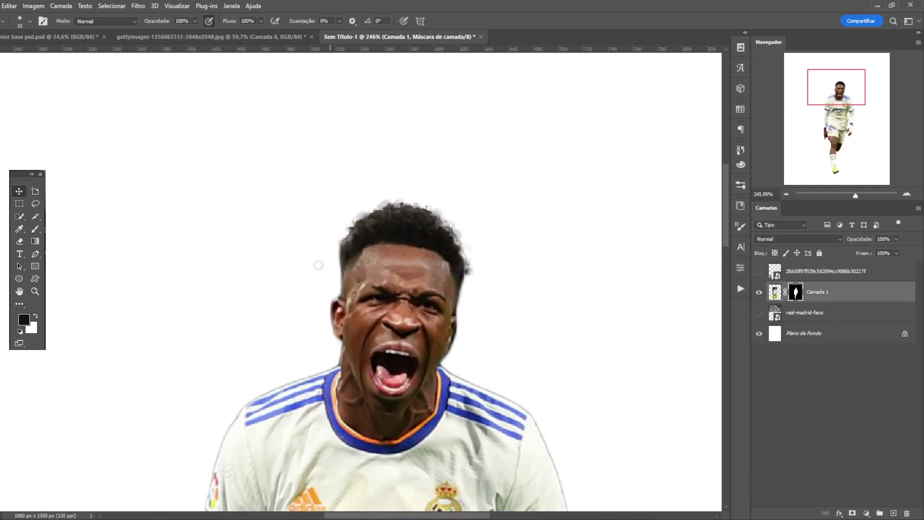
{"action": "scroll", "coordinate": [460, 130], "scroll_direction": "down", "scroll_amount": 5}
{"action": "scroll", "coordinate": [459, 130], "scroll_direction": "up", "scroll_amount": 1}
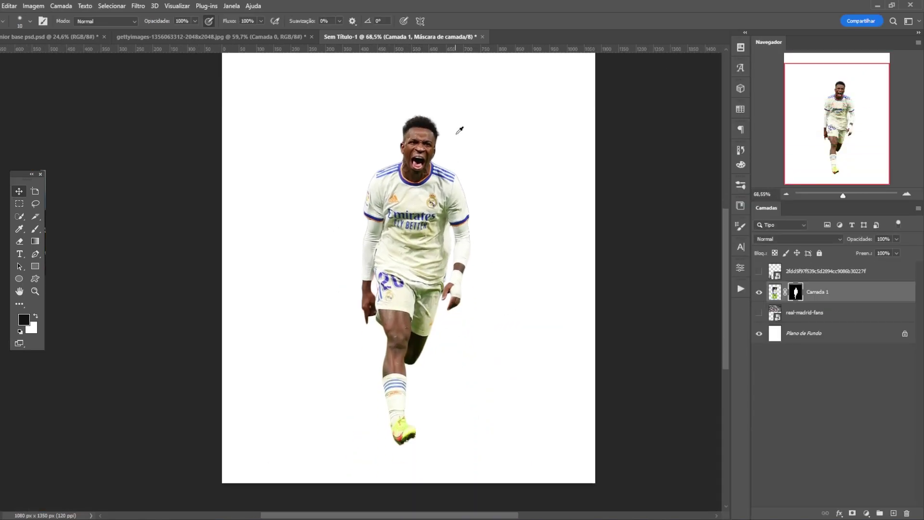
{"action": "scroll", "coordinate": [627, 362], "scroll_direction": "down", "scroll_amount": 1}
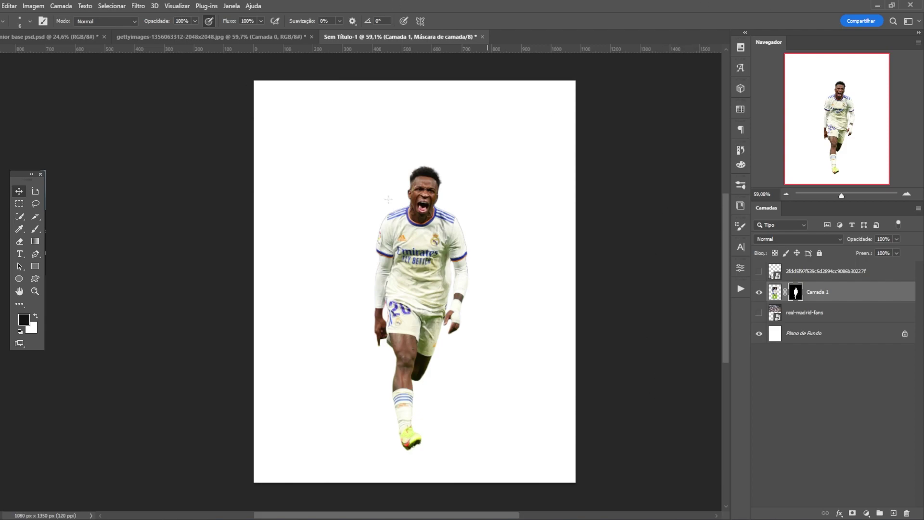
{"action": "left_click", "coordinate": [809, 315]}
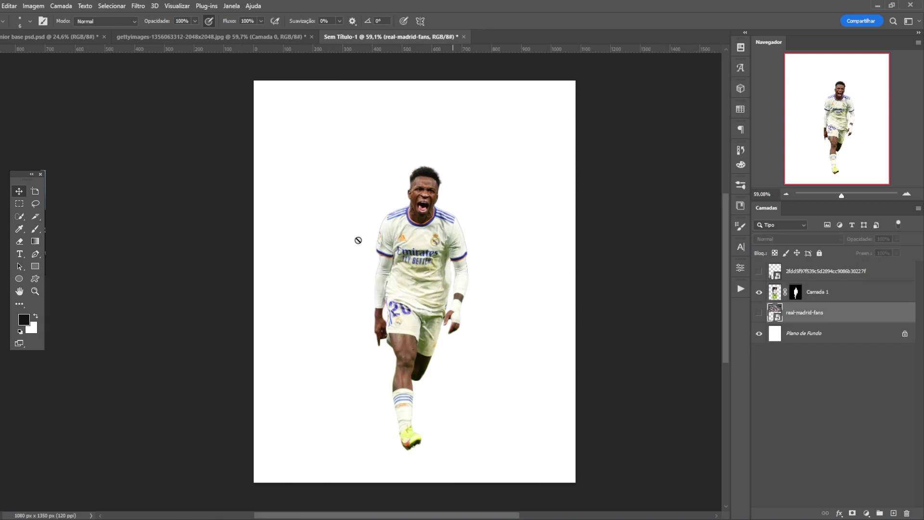
{"action": "key", "text": "u"}
{"action": "left_click_drag", "start_coordinate": [311, 185], "coordinate": [514, 388]}
{"action": "left_click", "coordinate": [78, 20]}
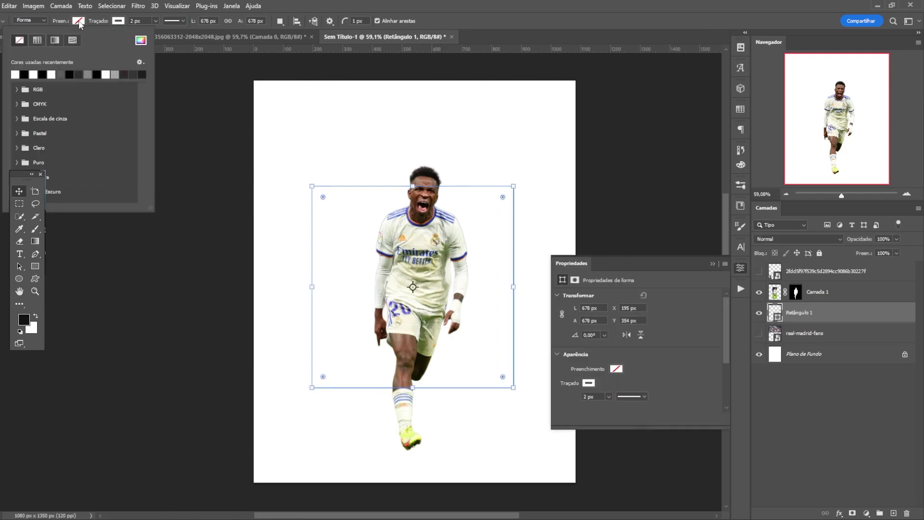
{"action": "left_click", "coordinate": [140, 42]}
{"action": "left_click_drag", "start_coordinate": [556, 198], "coordinate": [599, 144]}
{"action": "left_click", "coordinate": [703, 187]}
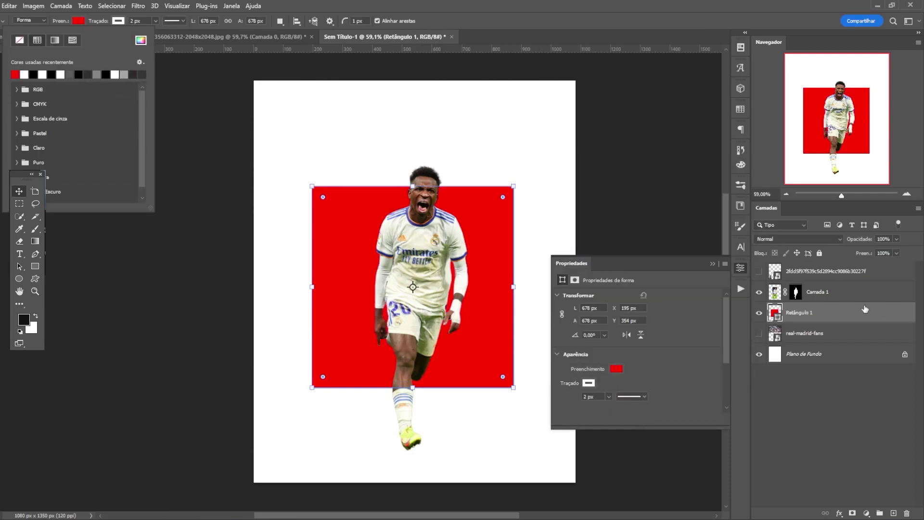
Move the red square up so that it covers the area behind the player's head and torso.
{"action": "left_click", "coordinate": [834, 315]}
{"action": "key", "text": "v"}
{"action": "left_click_drag", "start_coordinate": [494, 241], "coordinate": [513, 310]}
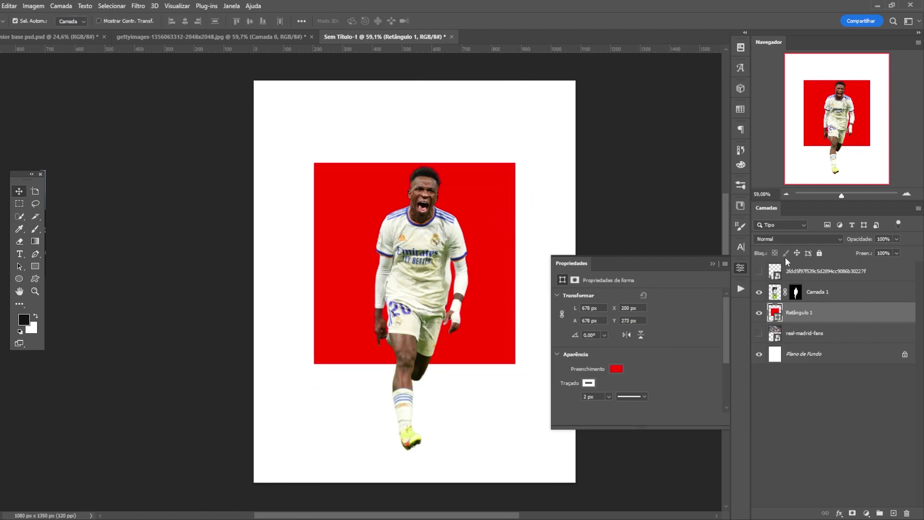
{"action": "left_click", "coordinate": [713, 264]}
Examine the player's cutout edges against the red square from the hair down to the legs.
{"action": "scroll", "coordinate": [279, 226], "scroll_direction": "up", "scroll_amount": 3}
{"action": "scroll", "coordinate": [279, 227], "scroll_direction": "down", "scroll_amount": 5}
{"action": "scroll", "coordinate": [279, 226], "scroll_direction": "up", "scroll_amount": 5}
{"action": "scroll", "coordinate": [277, 202], "scroll_direction": "up", "scroll_amount": 3}
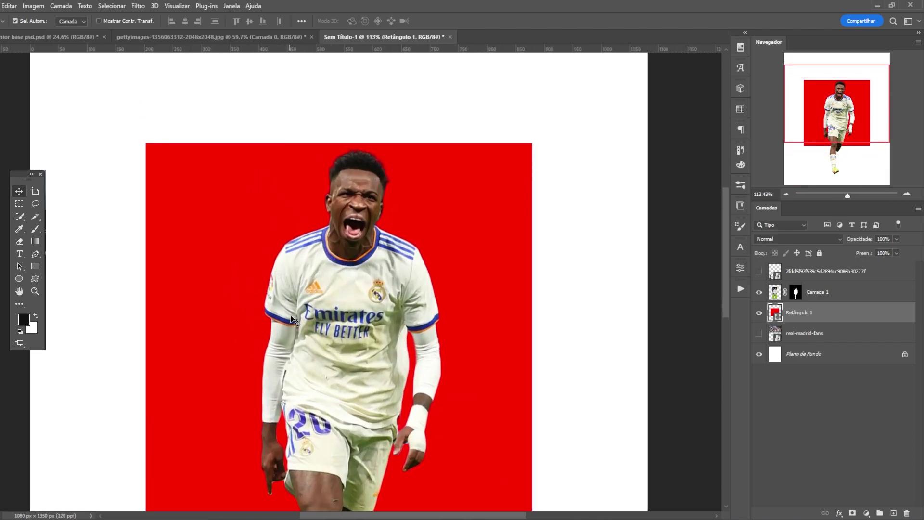
{"action": "scroll", "coordinate": [315, 162], "scroll_direction": "down", "scroll_amount": 4}
{"action": "scroll", "coordinate": [321, 150], "scroll_direction": "down", "scroll_amount": 6}
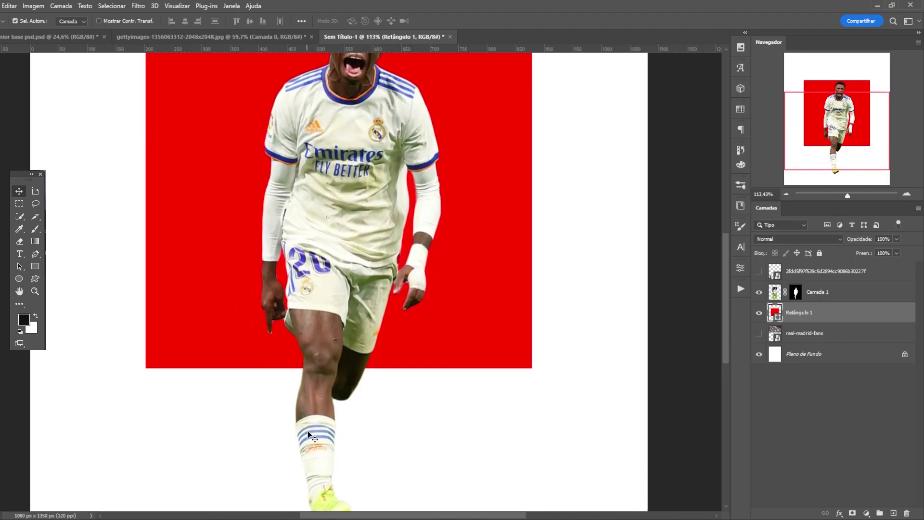
{"action": "scroll", "coordinate": [352, 175], "scroll_direction": "up", "scroll_amount": 3}
{"action": "scroll", "coordinate": [351, 175], "scroll_direction": "up", "scroll_amount": 1}
{"action": "scroll", "coordinate": [346, 120], "scroll_direction": "down", "scroll_amount": 1}
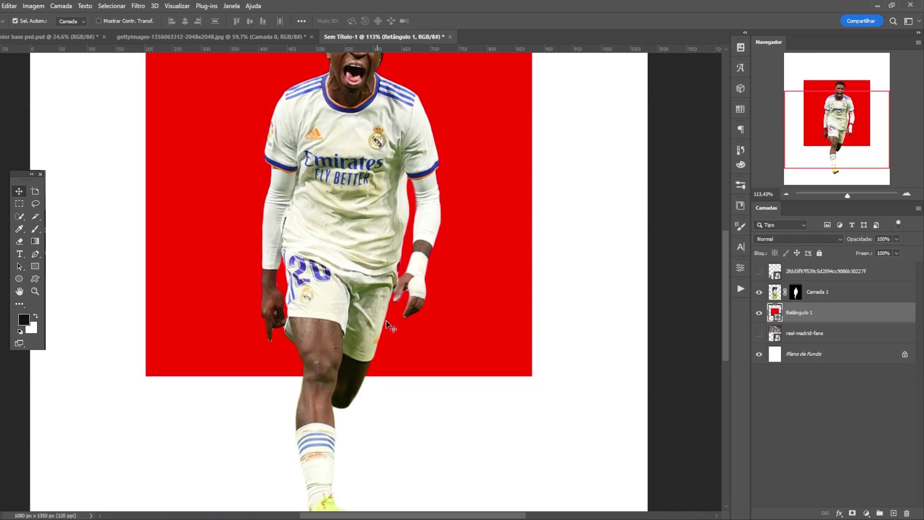
{"action": "scroll", "coordinate": [341, 60], "scroll_direction": "up", "scroll_amount": 4}
{"action": "scroll", "coordinate": [356, 99], "scroll_direction": "up", "scroll_amount": 4}
{"action": "scroll", "coordinate": [207, 250], "scroll_direction": "down", "scroll_amount": 4}
{"action": "scroll", "coordinate": [188, 144], "scroll_direction": "down", "scroll_amount": 4}
{"action": "scroll", "coordinate": [299, 251], "scroll_direction": "down", "scroll_amount": 5}
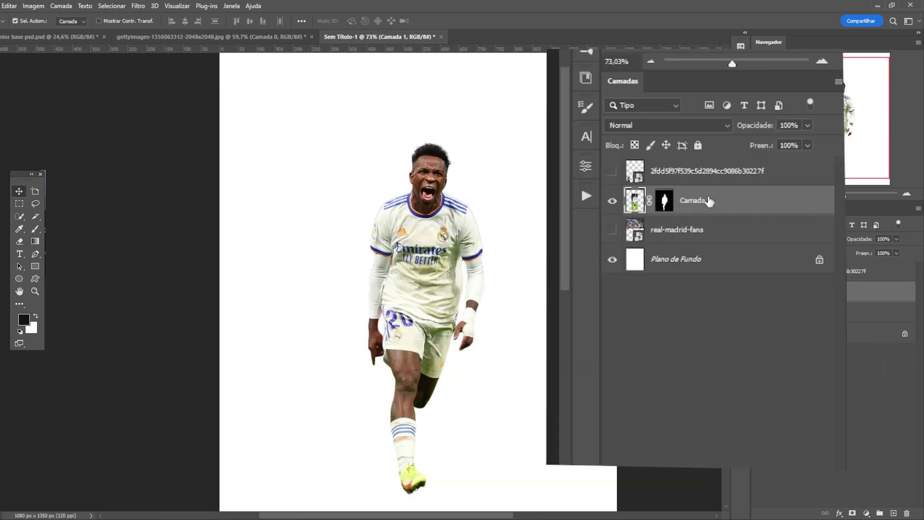
Convert Camada 1 into a smart object and rename it "vini jr".
{"action": "right_click", "coordinate": [825, 292]}
{"action": "left_click", "coordinate": [754, 235]}
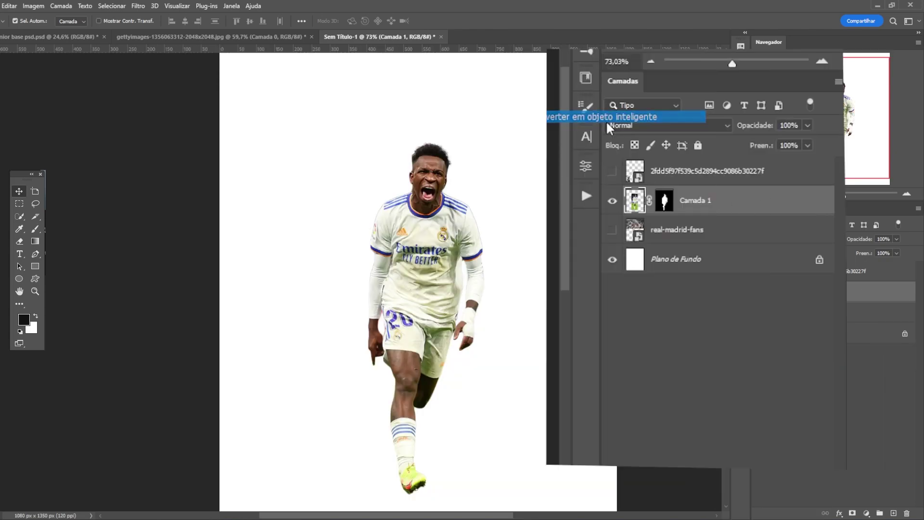
{"action": "double_click", "coordinate": [674, 205]}
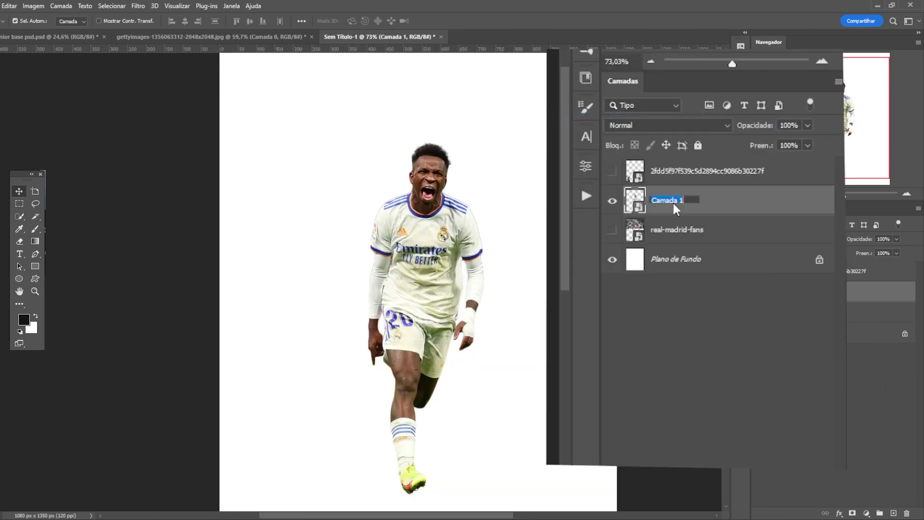
{"action": "type", "text": "vin"}
{"action": "key", "text": "Return"}
Give the vini jr layer a violet colour label.
{"action": "right_click", "coordinate": [666, 199]}
{"action": "mouse_move", "coordinate": [601, 460]}
{"action": "left_click", "coordinate": [684, 475]}
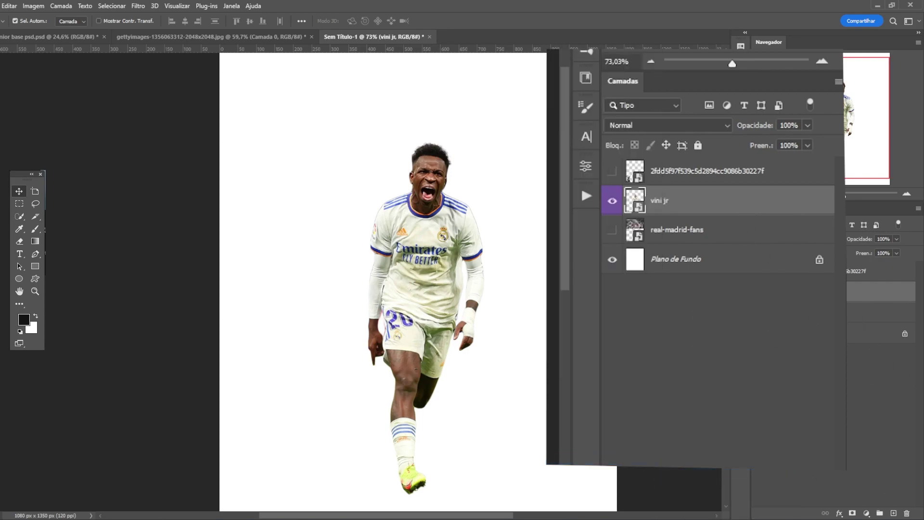
Create a new layer group and move the vini jr layer into it.
{"action": "left_click", "coordinate": [879, 513]}
{"action": "left_click", "coordinate": [629, 194]}
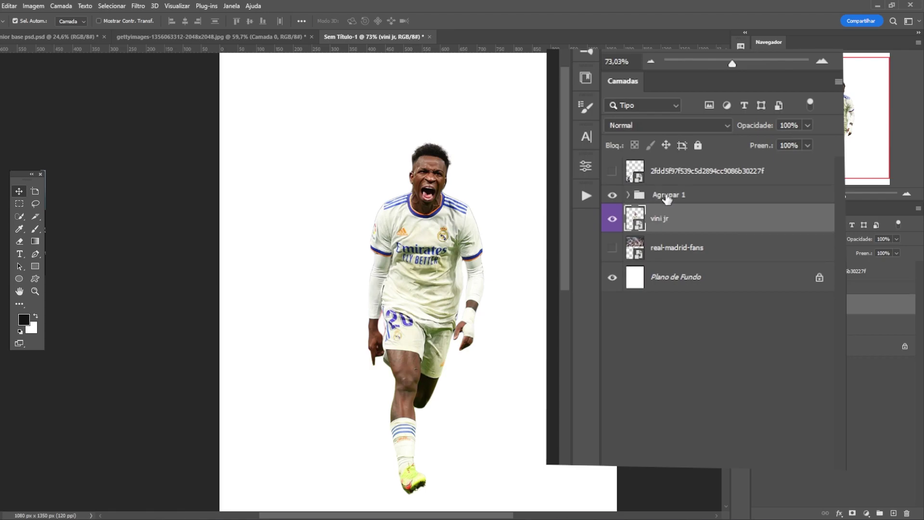
{"action": "left_click", "coordinate": [659, 197]}
{"action": "left_click_drag", "start_coordinate": [659, 217], "coordinate": [654, 200]}
{"action": "left_click", "coordinate": [616, 196]}
{"action": "left_click", "coordinate": [616, 195]}
Rename the group containing the player as "jogador" and give it a violet colour label.
{"action": "double_click", "coordinate": [673, 194]}
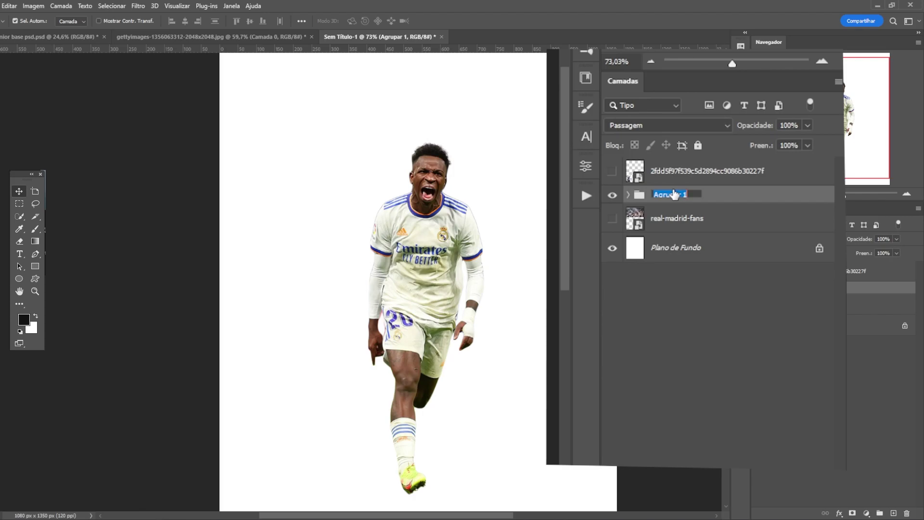
{"action": "type", "text": "jogador"}
{"action": "key", "text": "Return"}
{"action": "right_click", "coordinate": [647, 200]}
{"action": "left_click", "coordinate": [813, 475]}
{"action": "scroll", "coordinate": [351, 242], "scroll_direction": "up", "scroll_amount": 2}
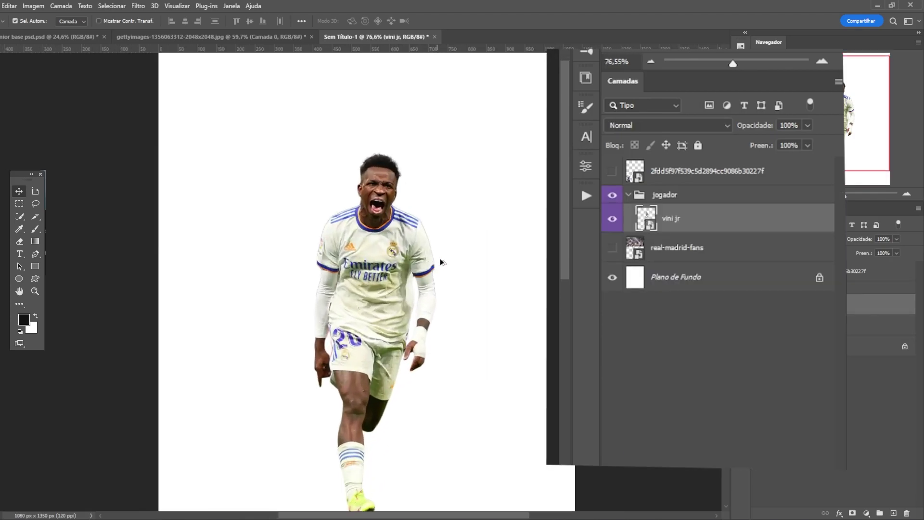
Add an Exposure adjustment layer clipped to the vini jr layer and name it "sombra 0".
{"action": "scroll", "coordinate": [350, 242], "scroll_direction": "down", "scroll_amount": 1}
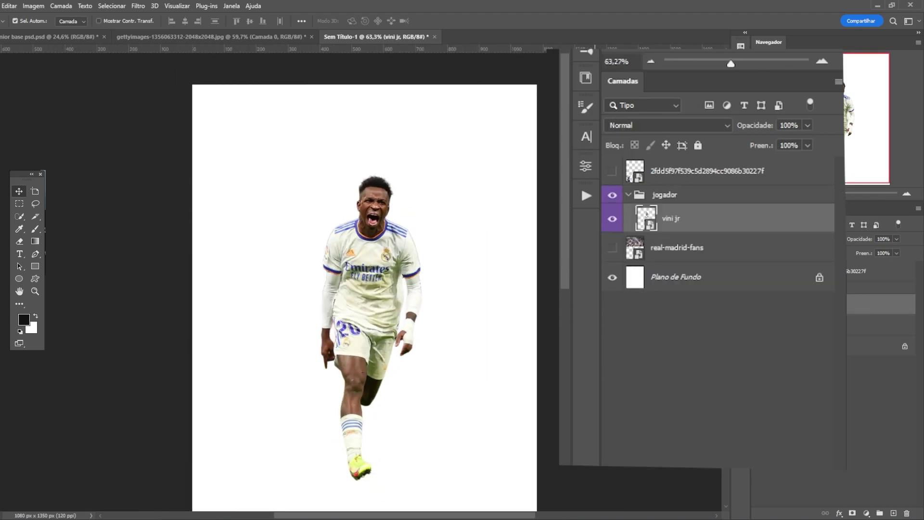
{"action": "scroll", "coordinate": [350, 243], "scroll_direction": "down", "scroll_amount": 1}
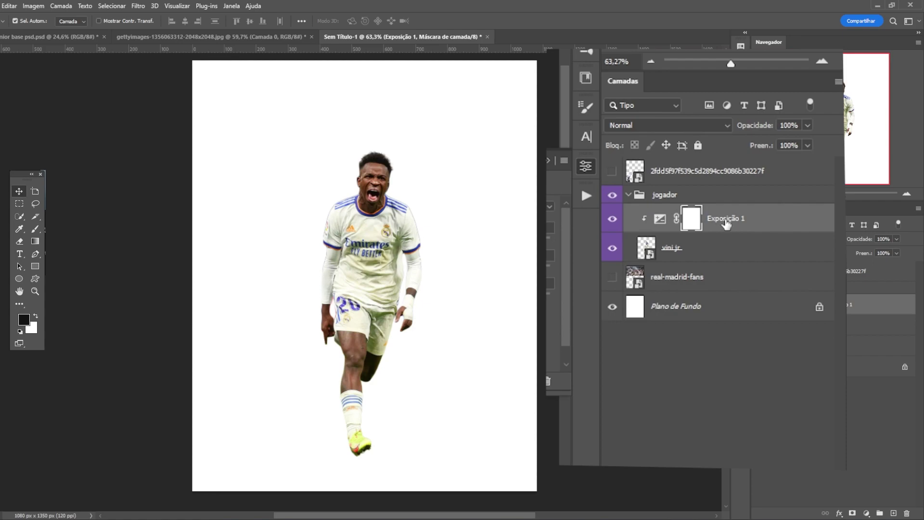
{"action": "double_click", "coordinate": [722, 218]}
{"action": "type", "text": "sombra"}
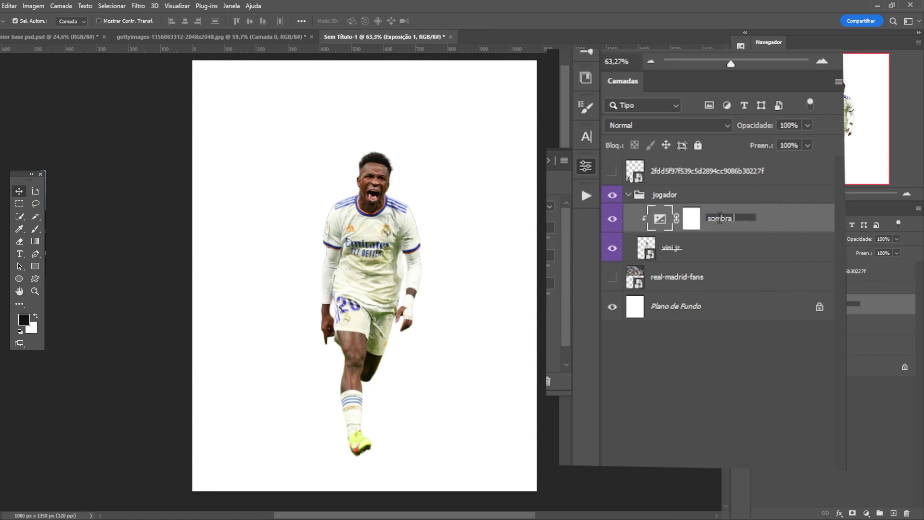
{"action": "type", "text": " 0"}
{"action": "key", "text": "Return"}
Add a clipped Curves adjustment layer directly above the vini jr layer and rename it "contraste".
{"action": "left_click", "coordinate": [693, 250]}
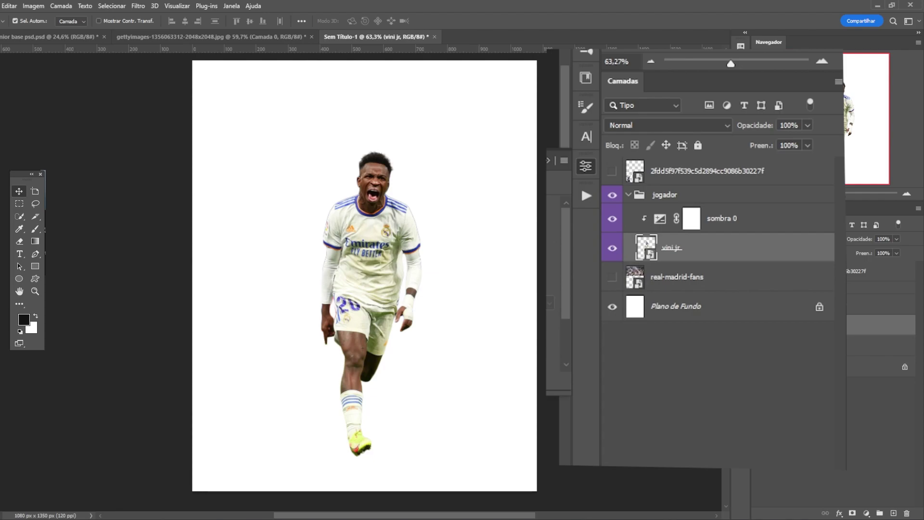
{"action": "left_click", "coordinate": [867, 513]}
{"action": "left_click", "coordinate": [753, 330]}
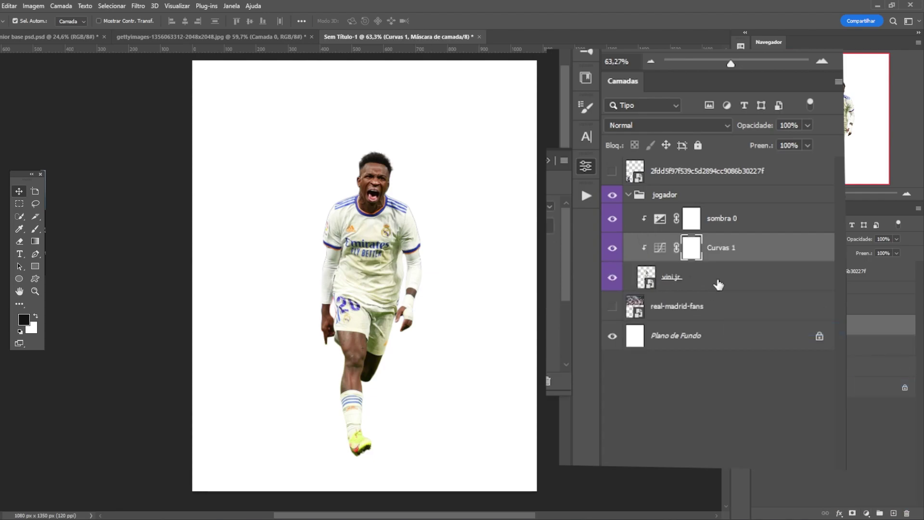
{"action": "double_click", "coordinate": [720, 249]}
{"action": "type", "text": "contraste d"}
{"action": "key", "text": "BackSpace"}
{"action": "key", "text": "BackSpace"}
{"action": "key", "text": "BackSpace"}
{"action": "key", "text": "BackSpace"}
{"action": "key", "text": "Return"}
Add a Curves adjustment layer above sombra 0, clip it to the player and rename it "Luz 0".
{"action": "left_click", "coordinate": [867, 513]}
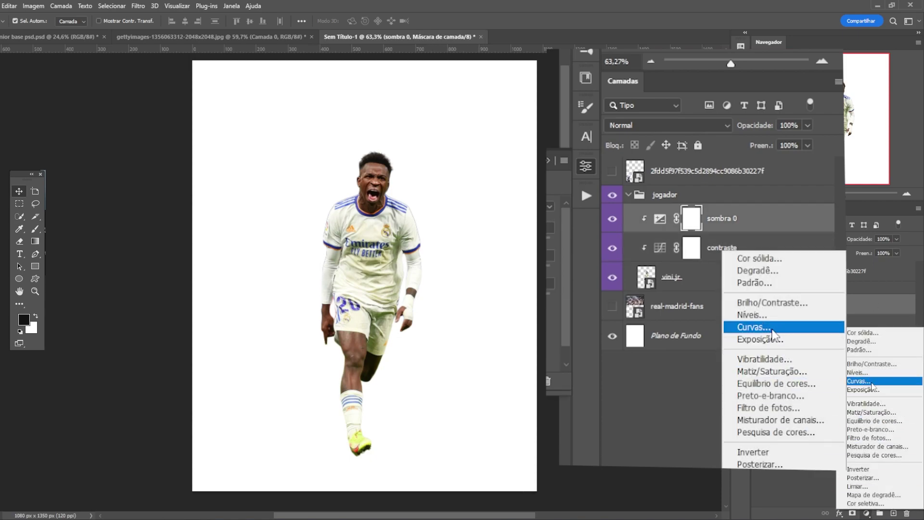
{"action": "left_click", "coordinate": [754, 327]}
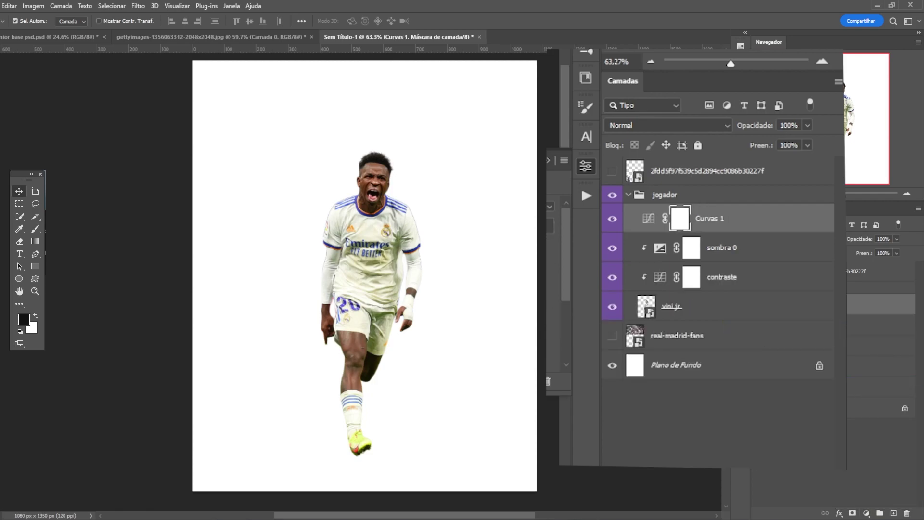
{"action": "left_click", "coordinate": [716, 233], "text": "alt"}
{"action": "double_click", "coordinate": [720, 217]}
{"action": "key", "text": "BackSpace"}
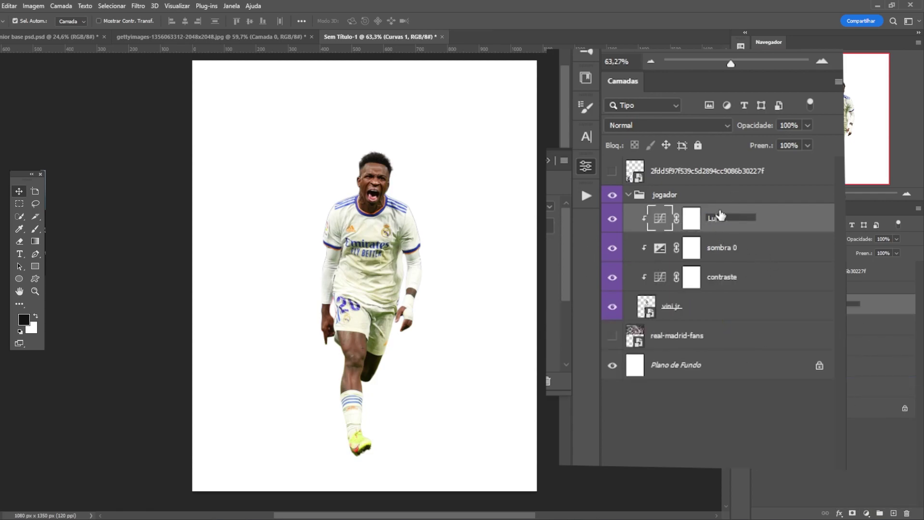
{"action": "type", "text": "Luz 0"}
{"action": "key", "text": "Return"}
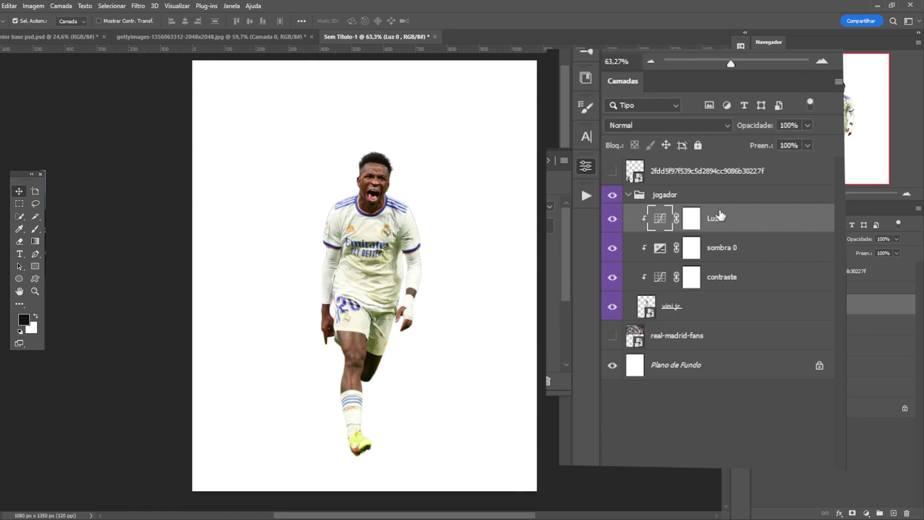
Add an Exposure adjustment layer above Luz 0, clip it to the player and rename it "Luz 1".
{"action": "left_click", "coordinate": [868, 514]}
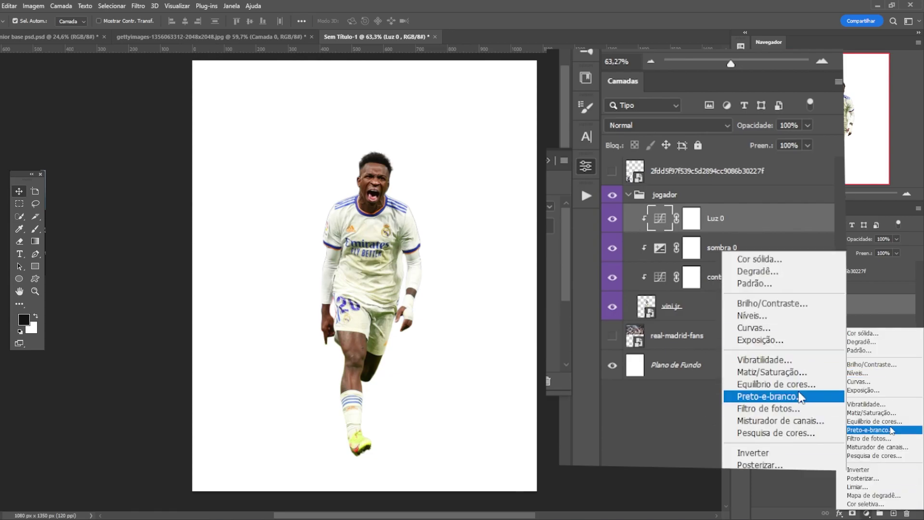
{"action": "left_click", "coordinate": [729, 339]}
{"action": "key", "text": "ctrl+alt+g"}
{"action": "double_click", "coordinate": [714, 218]}
{"action": "type", "text": "Luz"}
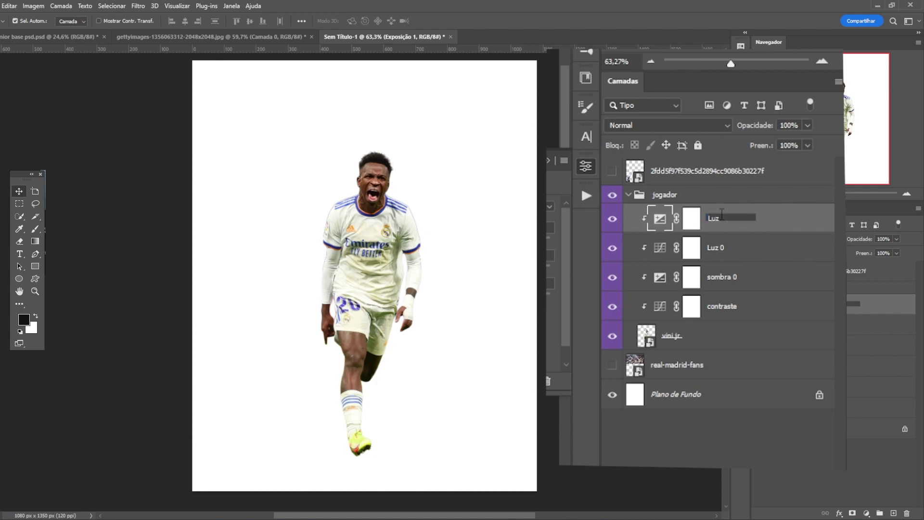
{"action": "key", "text": "Return"}
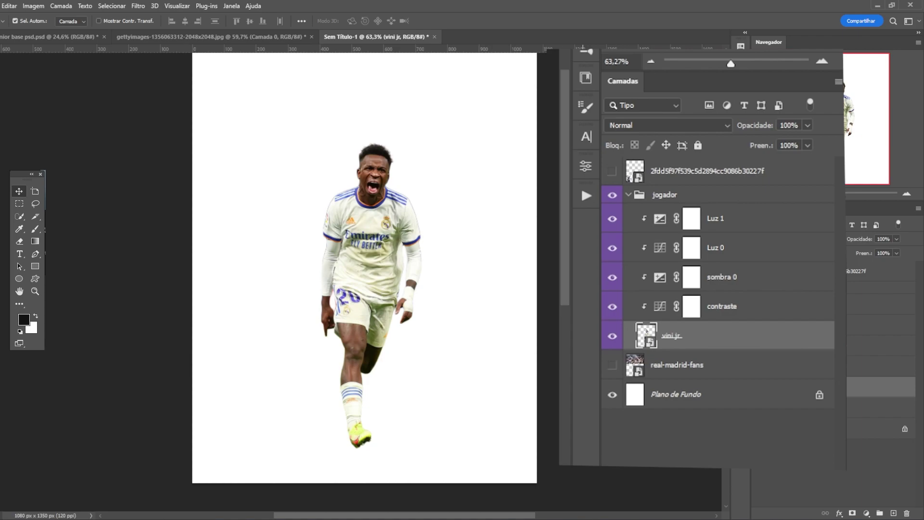
{"action": "scroll", "coordinate": [319, 308], "scroll_direction": "down", "scroll_amount": 1}
{"action": "scroll", "coordinate": [216, 275], "scroll_direction": "down", "scroll_amount": 4}
{"action": "scroll", "coordinate": [406, 340], "scroll_direction": "up", "scroll_amount": 4}
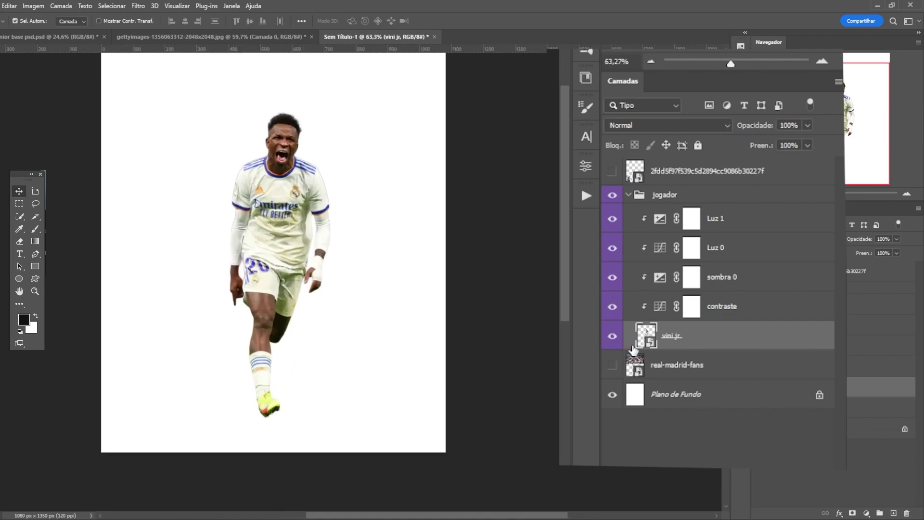
{"action": "left_click", "coordinate": [694, 366]}
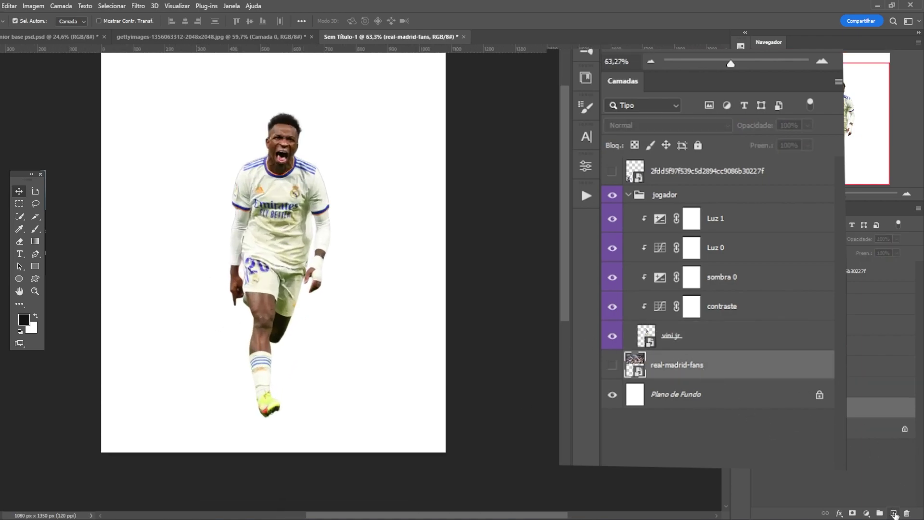
{"action": "left_click", "coordinate": [894, 514]}
{"action": "mouse_move", "coordinate": [671, 371]}
{"action": "left_mouse_down"}
{"action": "mouse_move", "coordinate": [667, 349]}
{"action": "mouse_move", "coordinate": [683, 368]}
{"action": "left_mouse_up"}
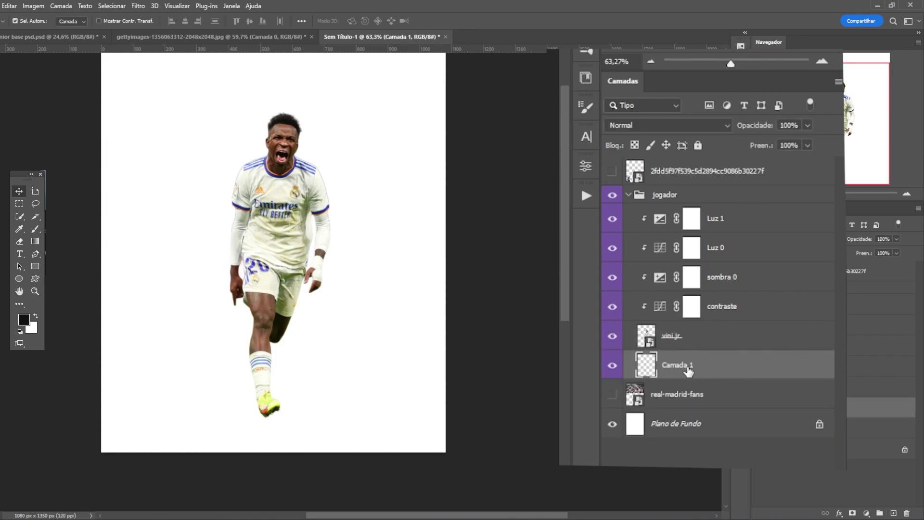
{"action": "key", "text": "ctrl+z"}
{"action": "key", "text": "ctrl+z"}
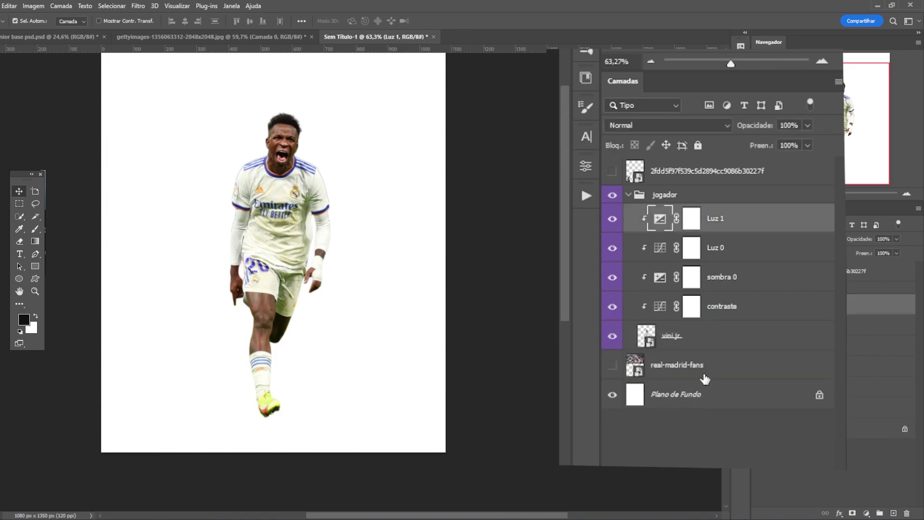
Create an empty layer inside the jogador group beneath the vini jr layer and rename it "sombra ground".
{"action": "left_click", "coordinate": [704, 360]}
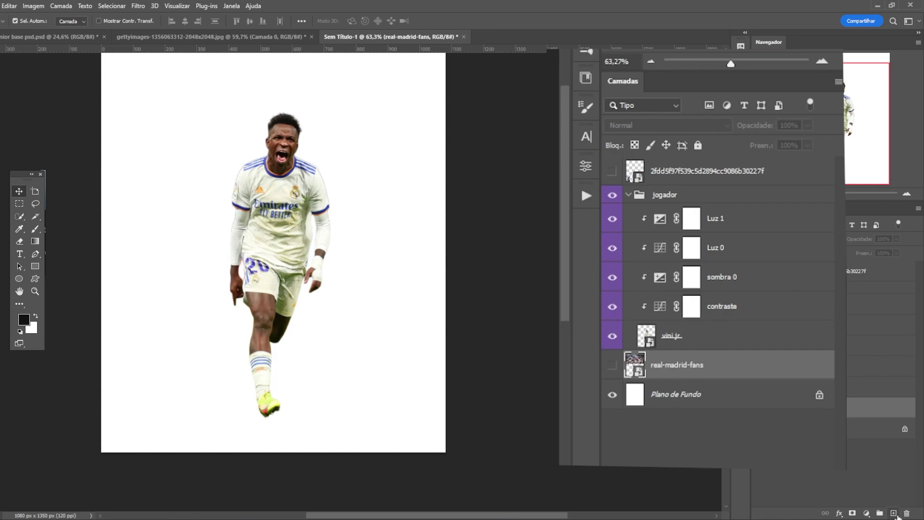
{"action": "left_click", "coordinate": [894, 513]}
{"action": "left_click_drag", "start_coordinate": [681, 364], "coordinate": [681, 340]}
{"action": "scroll", "coordinate": [291, 369], "scroll_direction": "left", "scroll_amount": 5}
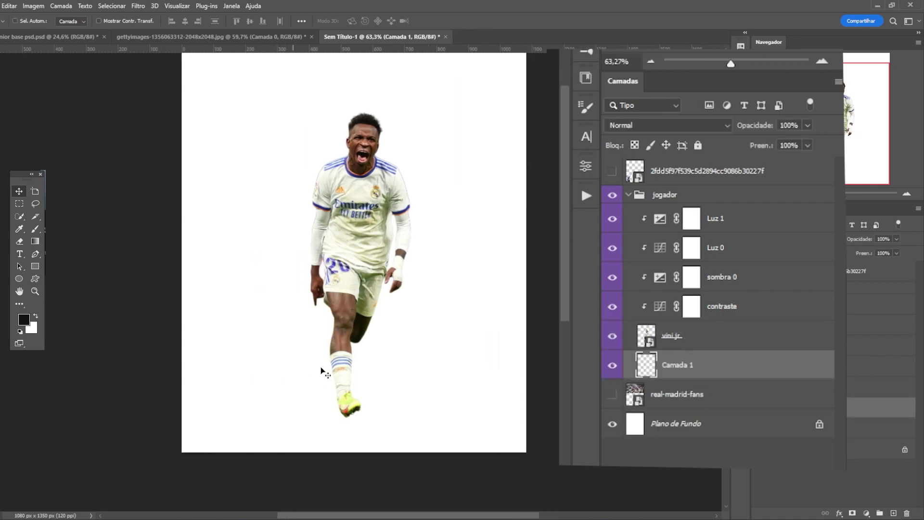
{"action": "double_click", "coordinate": [667, 365]}
{"action": "type", "text": "sombra d"}
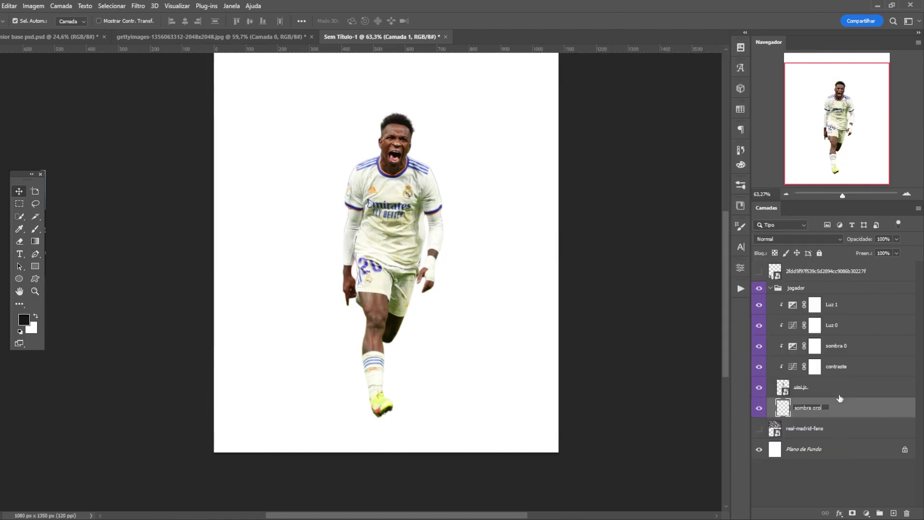
{"action": "type", "text": "und"}
{"action": "key", "text": "Return"}
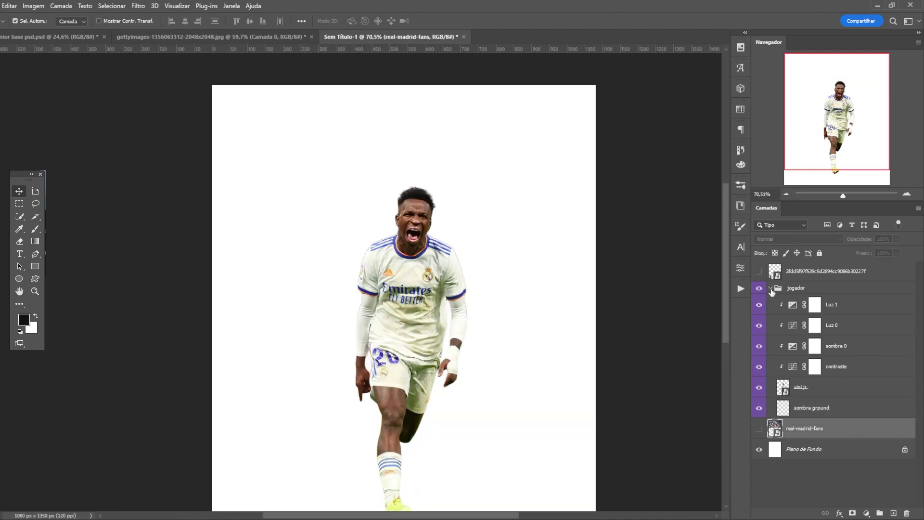
Collapse and hide the jogador group, and show the real-madrid-fans layer.
{"action": "left_click", "coordinate": [773, 290]}
{"action": "left_click", "coordinate": [770, 289]}
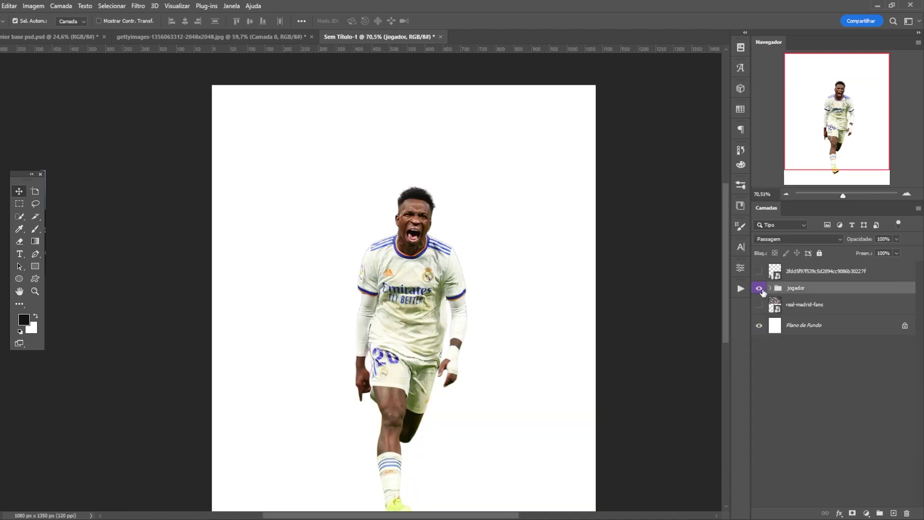
{"action": "left_click", "coordinate": [759, 288]}
{"action": "scroll", "coordinate": [453, 317], "scroll_direction": "down", "scroll_amount": 4}
{"action": "scroll", "coordinate": [385, 315], "scroll_direction": "up", "scroll_amount": 5}
{"action": "scroll", "coordinate": [385, 317], "scroll_direction": "down", "scroll_amount": 5}
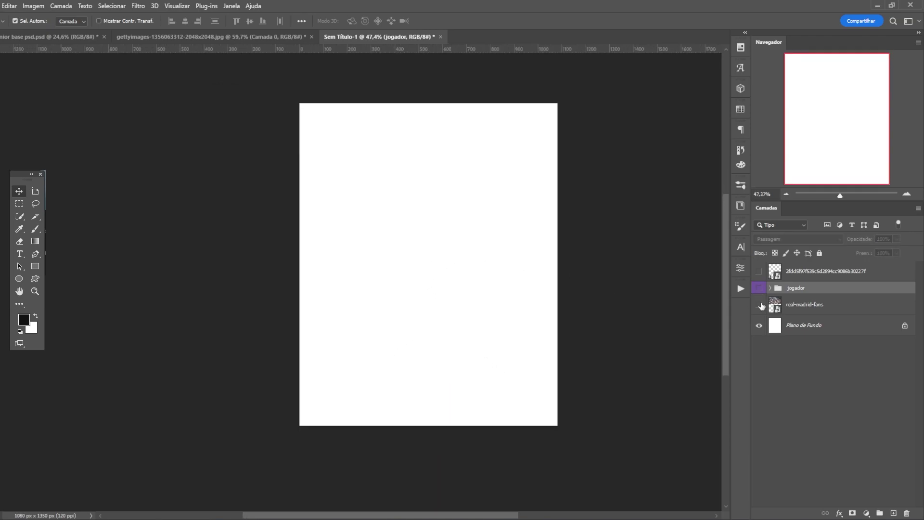
{"action": "left_click", "coordinate": [804, 308]}
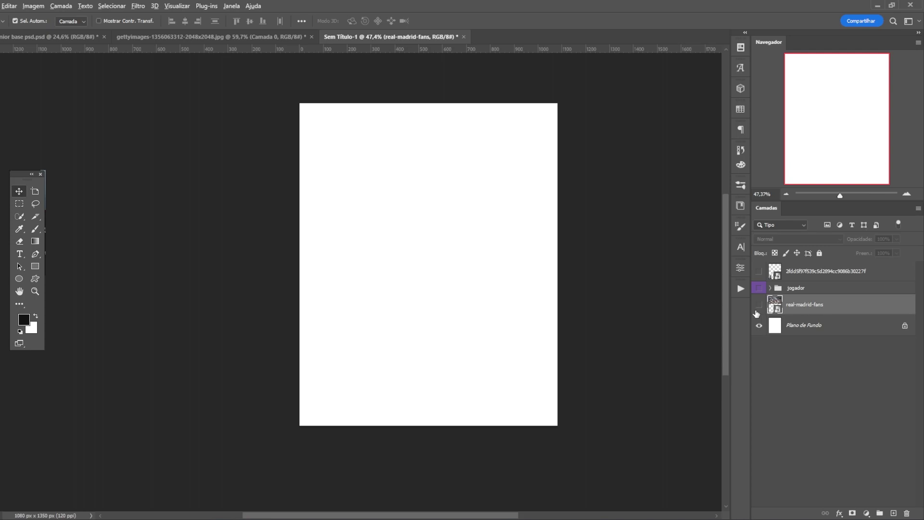
{"action": "left_click", "coordinate": [757, 306]}
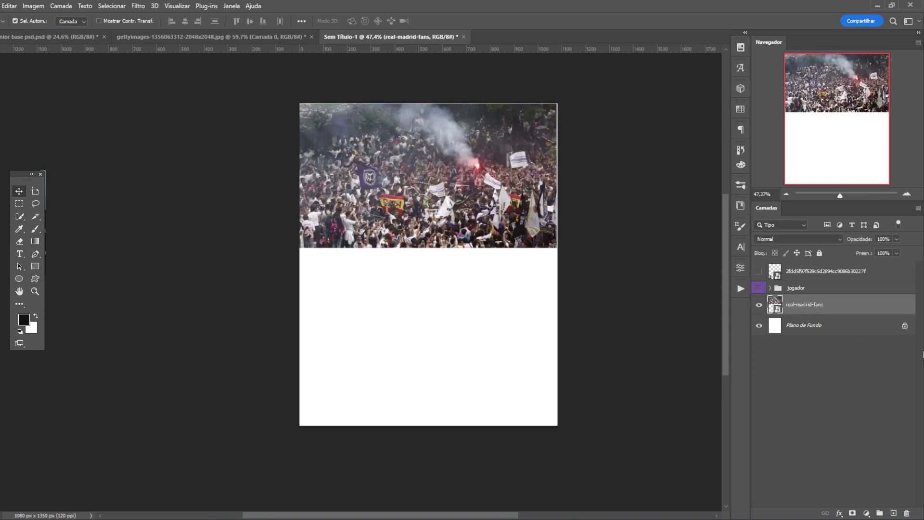
Enlarge the crowd photo with Free Transform so it covers slightly more than the upper half of the canvas.
{"action": "scroll", "coordinate": [380, 202], "scroll_direction": "up", "scroll_amount": 3}
{"action": "scroll", "coordinate": [525, 215], "scroll_direction": "down", "scroll_amount": 4}
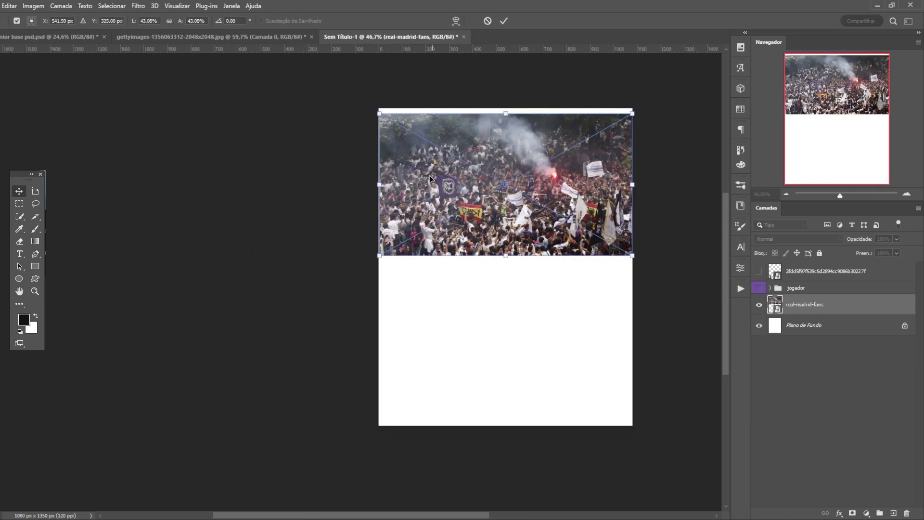
{"action": "key", "text": "ctrl+t"}
{"action": "left_click_drag", "start_coordinate": [499, 255], "coordinate": [510, 283]}
{"action": "key", "text": "Return"}
{"action": "scroll", "coordinate": [609, 328], "scroll_direction": "down", "scroll_amount": 5}
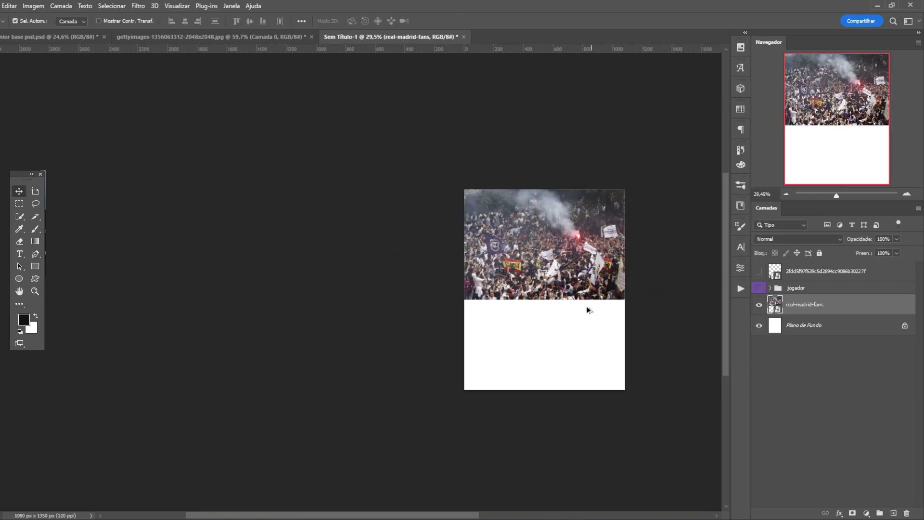
{"action": "scroll", "coordinate": [510, 323], "scroll_direction": "right", "scroll_amount": 4}
{"action": "scroll", "coordinate": [430, 336], "scroll_direction": "up", "scroll_amount": 6}
Add a Hue/Saturation adjustment layer clipped to the real-madrid-fans layer.
{"action": "left_click", "coordinate": [868, 514]}
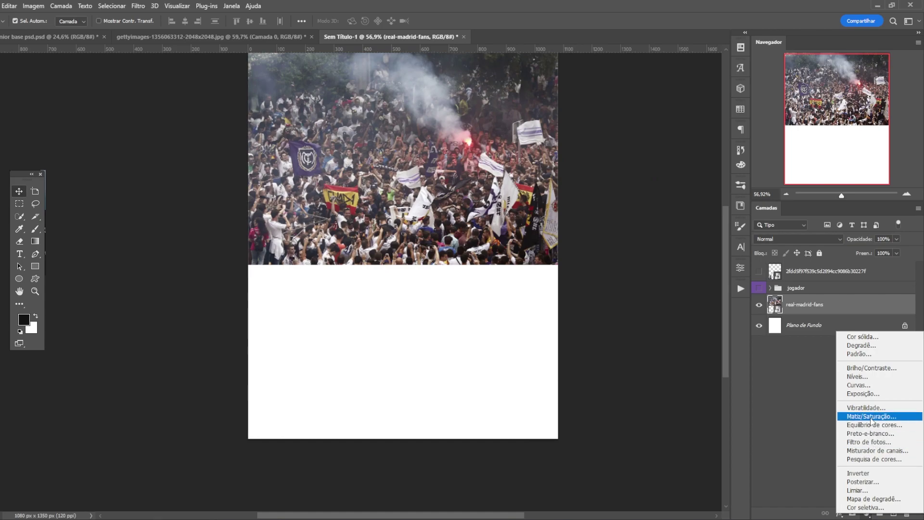
{"action": "left_click", "coordinate": [872, 419]}
{"action": "left_click", "coordinate": [819, 315], "text": "alt"}
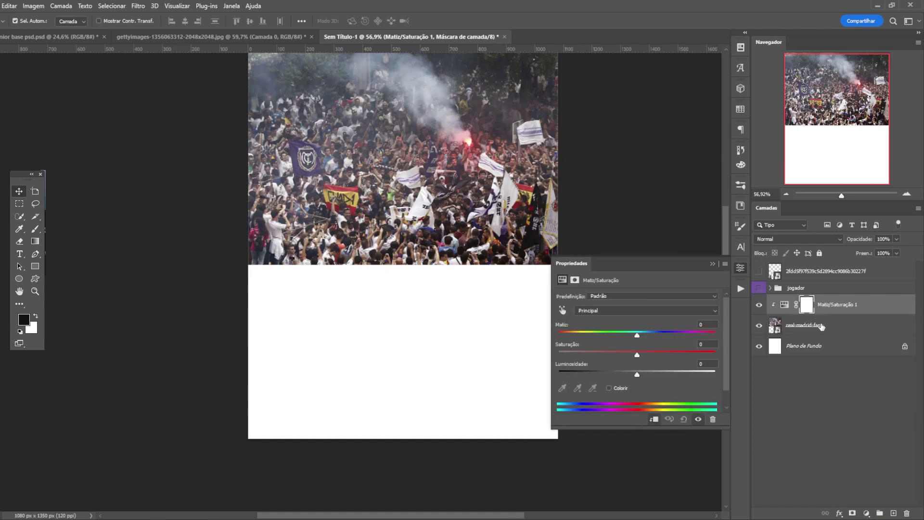
Group the crowd layer with its Hue/Saturation adjustment, name the group "BG" and give it a yellow colour label.
{"action": "left_click", "coordinate": [830, 330], "text": "ctrl"}
{"action": "left_click", "coordinate": [879, 514]}
{"action": "double_click", "coordinate": [799, 299]}
{"action": "type", "text": "BG"}
{"action": "key", "text": "Return"}
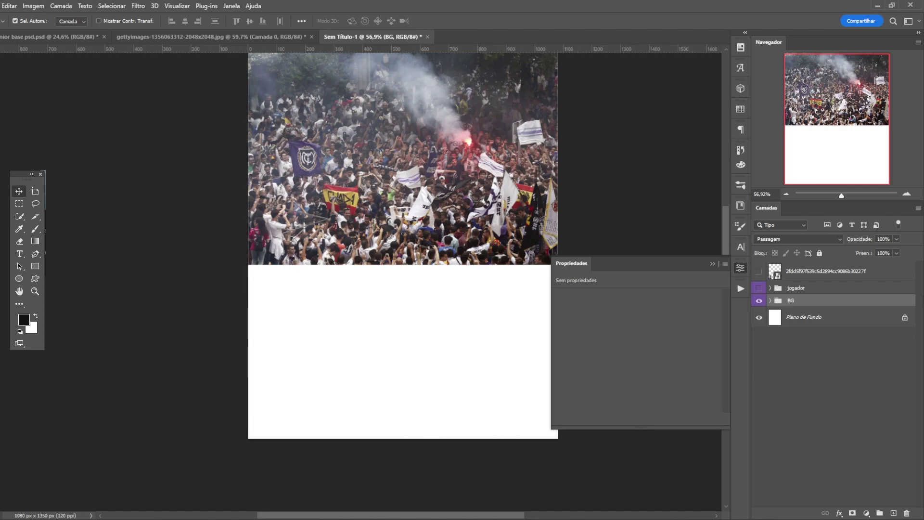
{"action": "right_click", "coordinate": [798, 303]}
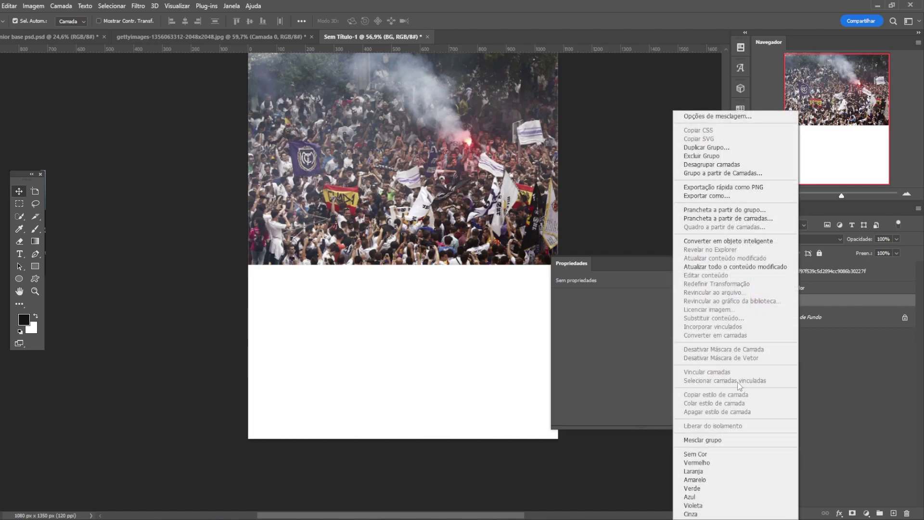
{"action": "left_click", "coordinate": [703, 483]}
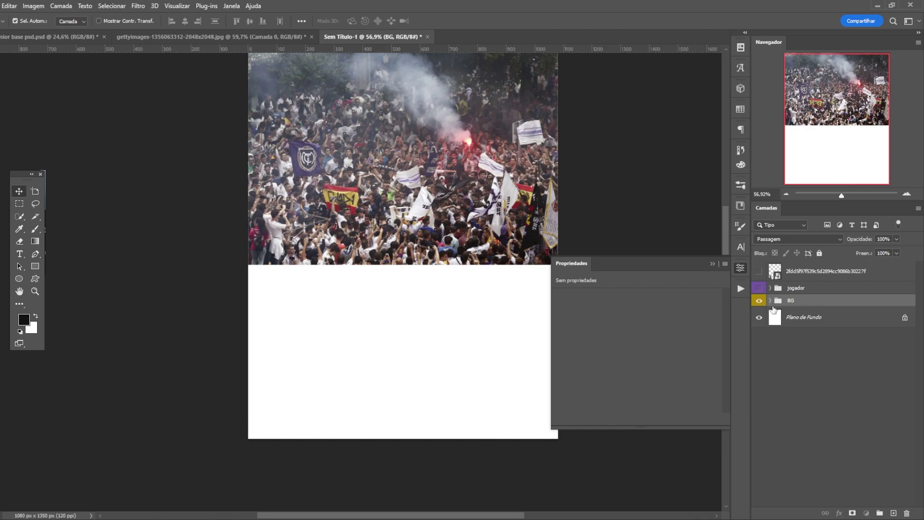
Set the crowd's Hue/Saturation adjustment inside the BG group to saturation -100 and lightness -18.
{"action": "left_click", "coordinate": [770, 300]}
{"action": "left_click", "coordinate": [713, 266]}
{"action": "scroll", "coordinate": [713, 267], "scroll_direction": "up", "scroll_amount": 2}
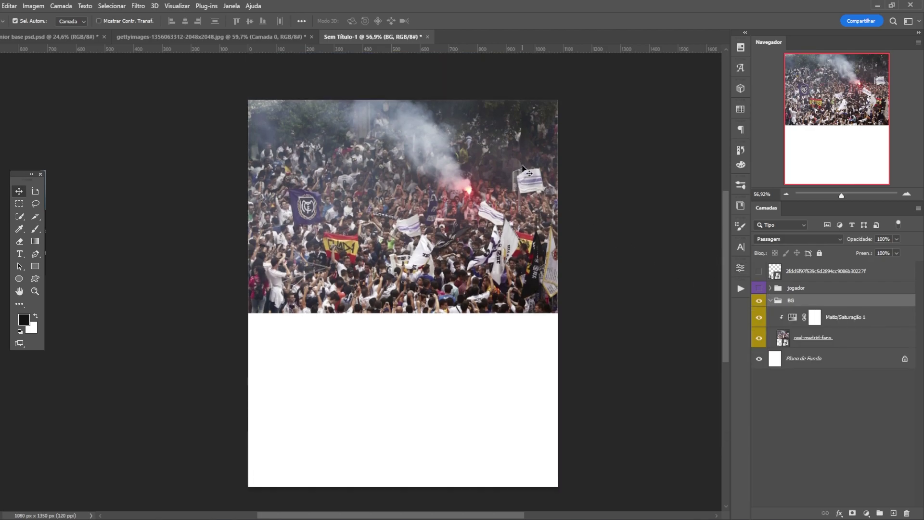
{"action": "left_click", "coordinate": [790, 318]}
{"action": "double_click", "coordinate": [791, 322]}
{"action": "left_click_drag", "start_coordinate": [637, 356], "coordinate": [532, 355]}
{"action": "left_click_drag", "start_coordinate": [636, 374], "coordinate": [623, 376]}
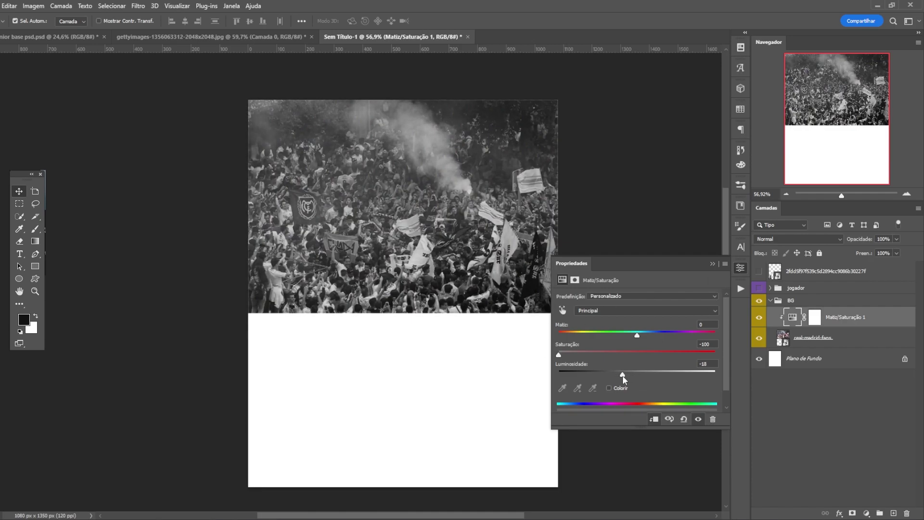
{"action": "left_click", "coordinate": [710, 264]}
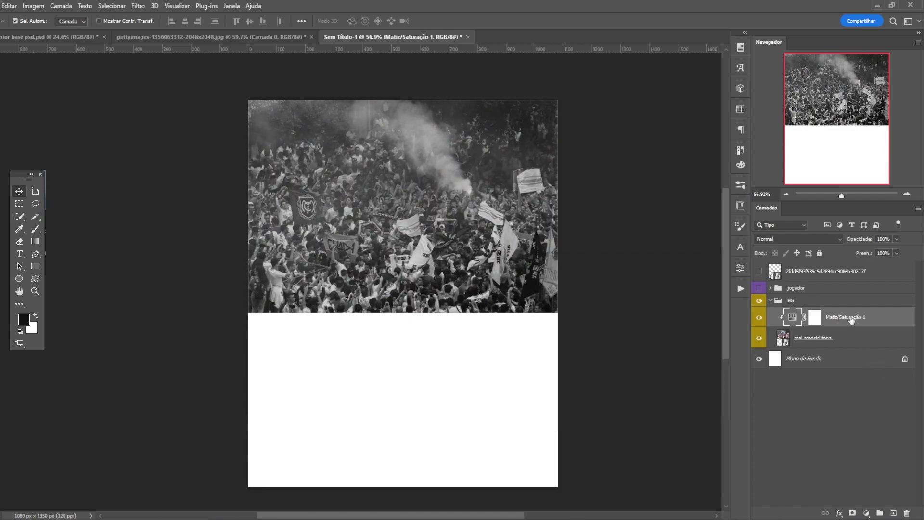
Add a Curves adjustment above the real-madrid-fans layer, name it "contraste" and lower its curve slightly to darken the crowd.
{"action": "left_click", "coordinate": [848, 337]}
{"action": "left_click", "coordinate": [867, 513]}
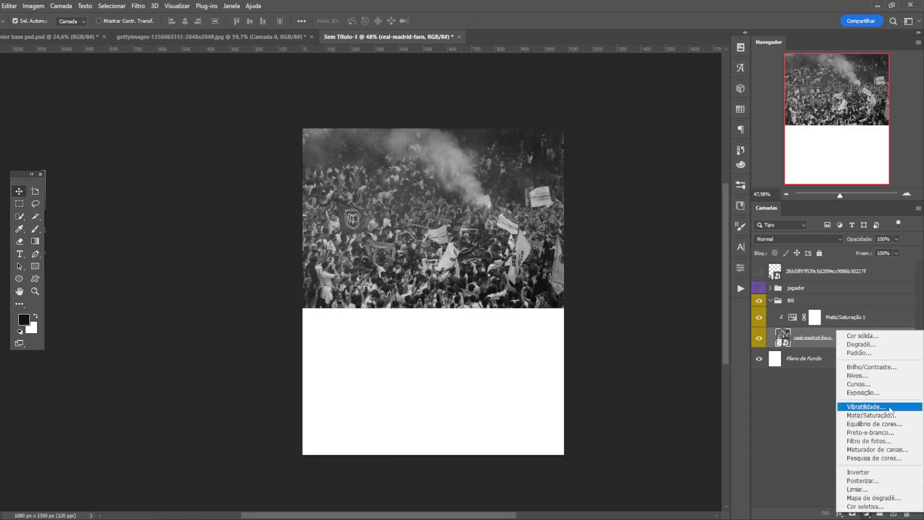
{"action": "left_click", "coordinate": [874, 385]}
{"action": "double_click", "coordinate": [827, 319]}
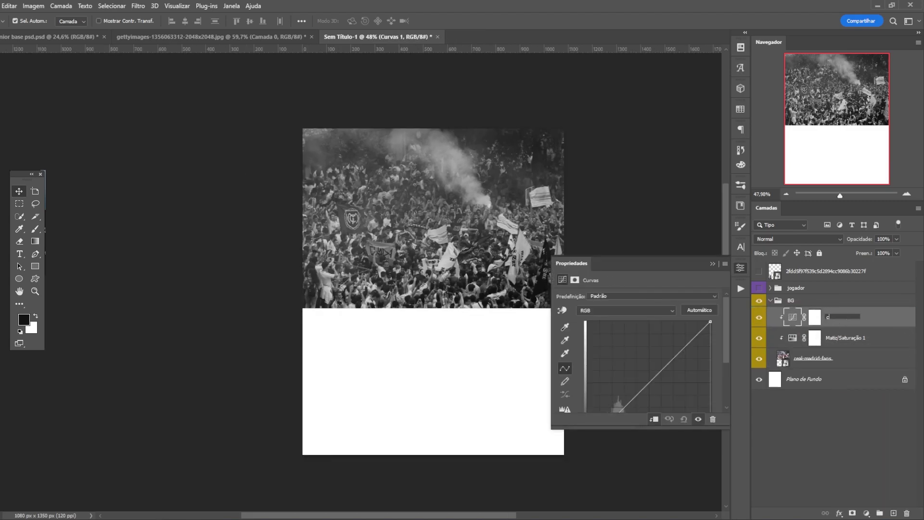
{"action": "type", "text": "contraste"}
{"action": "key", "text": "Return"}
{"action": "left_click_drag", "start_coordinate": [674, 385], "coordinate": [661, 380]}
{"action": "left_click", "coordinate": [711, 263]}
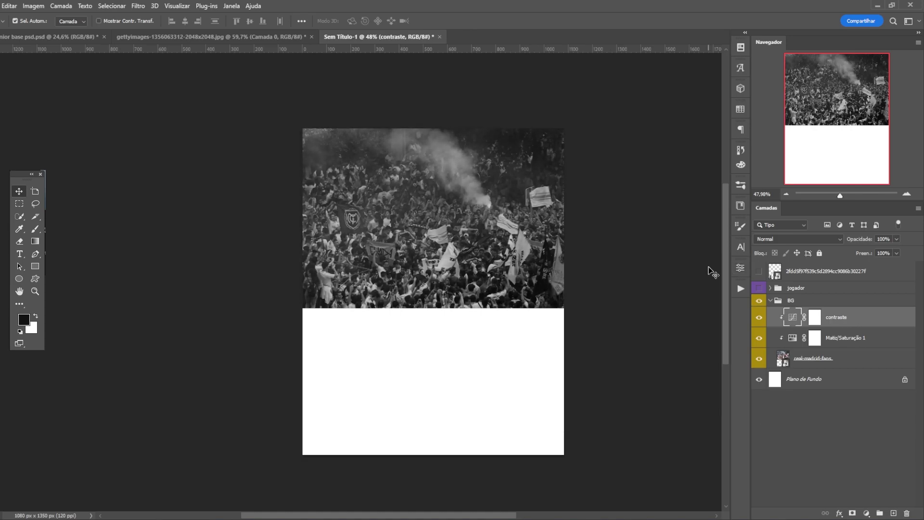
Add a layer mask to the real-madrid-fans layer and set up a soft round brush of about 436 px.
{"action": "left_click", "coordinate": [835, 367]}
{"action": "scroll", "coordinate": [433, 332], "scroll_direction": "up", "scroll_amount": 4}
{"action": "scroll", "coordinate": [405, 313], "scroll_direction": "down", "scroll_amount": 5}
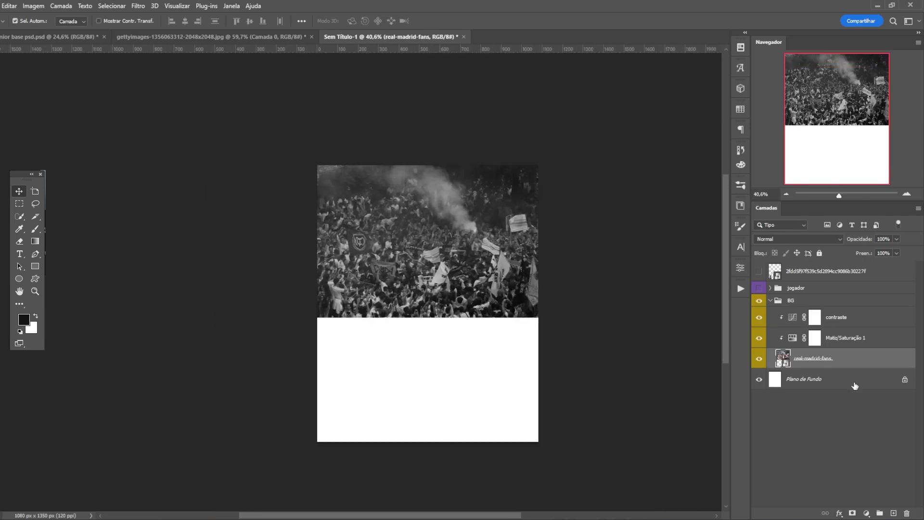
{"action": "left_click", "coordinate": [851, 514]}
{"action": "key", "text": "b"}
{"action": "mouse_move", "coordinate": [415, 264]}
{"action": "left_mouse_down"}
{"action": "mouse_move", "coordinate": [474, 282]}
{"action": "mouse_move", "coordinate": [490, 275]}
{"action": "left_mouse_up"}
{"action": "scroll", "coordinate": [457, 265], "scroll_direction": "down", "scroll_amount": 2}
{"action": "scroll", "coordinate": [414, 253], "scroll_direction": "up", "scroll_amount": 4}
{"action": "left_click_drag", "start_coordinate": [451, 244], "coordinate": [414, 240]}
{"action": "right_click", "coordinate": [442, 239]}
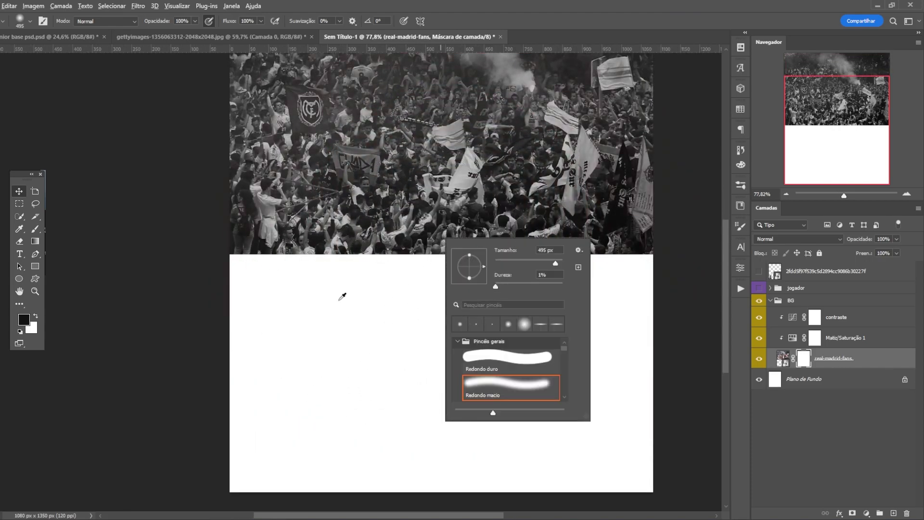
{"action": "left_click_drag", "start_coordinate": [338, 301], "coordinate": [351, 292]}
{"action": "left_click_drag", "start_coordinate": [363, 260], "coordinate": [408, 255]}
{"action": "left_click_drag", "start_coordinate": [368, 195], "coordinate": [308, 195]}
{"action": "scroll", "coordinate": [428, 362], "scroll_direction": "up", "scroll_amount": 2}
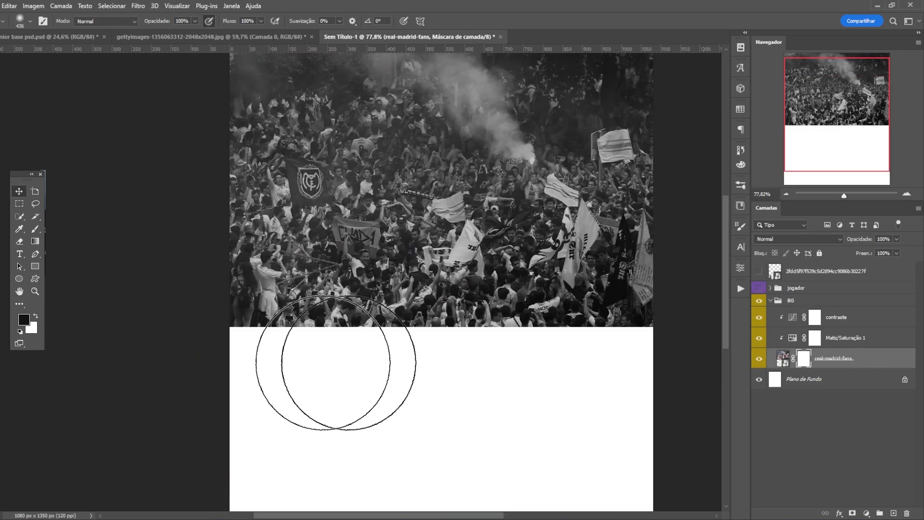
{"action": "left_click_drag", "start_coordinate": [726, 330], "coordinate": [731, 331]}
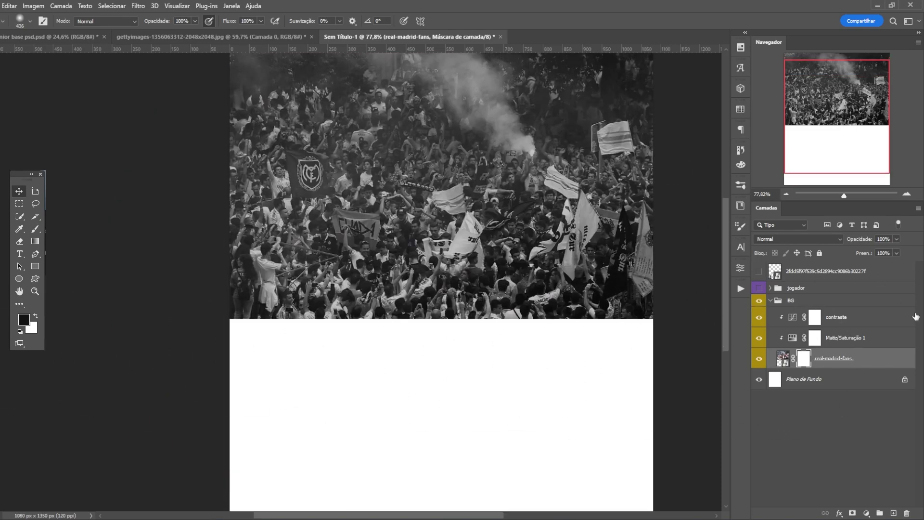
Paint black across the bottom of the real-madrid-fans mask so the crowd's hard lower edge fades into white.
{"action": "mouse_move", "coordinate": [240, 342]}
{"action": "left_mouse_down"}
{"action": "mouse_move", "coordinate": [571, 332]}
{"action": "mouse_move", "coordinate": [2, 401]}
{"action": "left_mouse_up"}
{"action": "scroll", "coordinate": [686, 348], "scroll_direction": "down", "scroll_amount": 8}
{"action": "scroll", "coordinate": [688, 349], "scroll_direction": "up", "scroll_amount": 7}
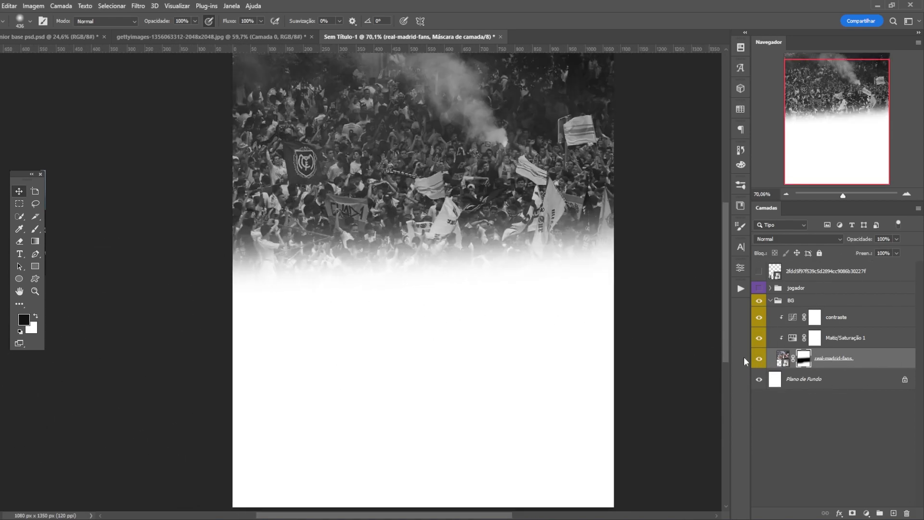
{"action": "key", "text": "ctrl+z"}
{"action": "left_click_drag", "start_coordinate": [417, 334], "coordinate": [515, 333]}
{"action": "mouse_move", "coordinate": [181, 336]}
{"action": "left_mouse_down"}
{"action": "mouse_move", "coordinate": [188, 374]}
{"action": "mouse_move", "coordinate": [332, 326]}
{"action": "left_mouse_up"}
{"action": "mouse_move", "coordinate": [333, 326]}
{"action": "left_mouse_down"}
{"action": "mouse_move", "coordinate": [218, 326]}
{"action": "mouse_move", "coordinate": [352, 318]}
{"action": "mouse_move", "coordinate": [836, 194]}
{"action": "mouse_move", "coordinate": [620, 236]}
{"action": "left_mouse_up"}
{"action": "scroll", "coordinate": [492, 263], "scroll_direction": "down", "scroll_amount": 6}
{"action": "left_click_drag", "start_coordinate": [396, 295], "coordinate": [559, 321]}
{"action": "key", "text": "ctrl+z"}
{"action": "key", "text": "ctrl+z"}
{"action": "right_click", "coordinate": [399, 300], "text": "alt"}
{"action": "left_click_drag", "start_coordinate": [237, 326], "coordinate": [511, 274]}
{"action": "key", "text": "ctrl+z"}
{"action": "mouse_move", "coordinate": [284, 323]}
{"action": "left_mouse_down"}
{"action": "mouse_move", "coordinate": [460, 306]}
{"action": "mouse_move", "coordinate": [491, 350]}
{"action": "left_mouse_up"}
{"action": "key", "text": "ctrl+z"}
Paint black on the crowd's mask with a larger soft brush, about 503 px, shaping the fade into an arch rising at the centre.
{"action": "right_click", "coordinate": [307, 328], "text": "alt"}
{"action": "left_click_drag", "start_coordinate": [308, 328], "coordinate": [475, 330]}
{"action": "left_click_drag", "start_coordinate": [376, 324], "coordinate": [296, 375]}
{"action": "right_click", "coordinate": [437, 348], "text": "alt"}
{"action": "mouse_move", "coordinate": [355, 335]}
{"action": "left_mouse_down"}
{"action": "mouse_move", "coordinate": [454, 327]}
{"action": "mouse_move", "coordinate": [369, 334]}
{"action": "mouse_move", "coordinate": [384, 315]}
{"action": "mouse_move", "coordinate": [394, 255]}
{"action": "mouse_move", "coordinate": [420, 348]}
{"action": "left_mouse_up"}
{"action": "key", "text": "ctrl+z"}
{"action": "right_click", "coordinate": [401, 287], "text": "alt"}
{"action": "left_click", "coordinate": [400, 286]}
{"action": "scroll", "coordinate": [400, 287], "scroll_direction": "down", "scroll_amount": 4}
{"action": "scroll", "coordinate": [451, 282], "scroll_direction": "up", "scroll_amount": 8}
{"action": "right_click", "coordinate": [450, 281], "text": "alt"}
{"action": "mouse_move", "coordinate": [377, 305]}
{"action": "left_mouse_down"}
{"action": "mouse_move", "coordinate": [503, 335]}
{"action": "mouse_move", "coordinate": [647, 350]}
{"action": "mouse_move", "coordinate": [686, 341]}
{"action": "left_mouse_up"}
{"action": "scroll", "coordinate": [522, 193], "scroll_direction": "down", "scroll_amount": 1}
{"action": "scroll", "coordinate": [522, 193], "scroll_direction": "up", "scroll_amount": 4}
{"action": "scroll", "coordinate": [467, 249], "scroll_direction": "down", "scroll_amount": 7}
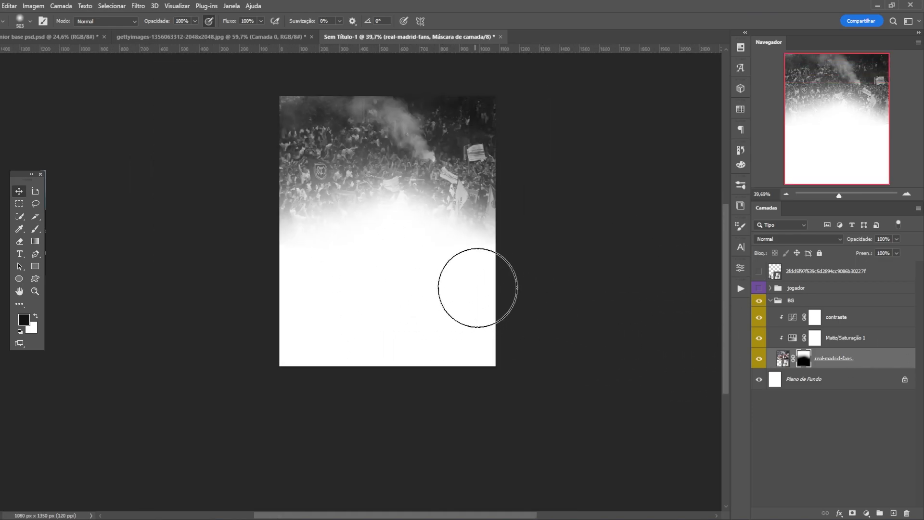
{"action": "scroll", "coordinate": [373, 233], "scroll_direction": "up", "scroll_amount": 1}
{"action": "left_click_drag", "start_coordinate": [416, 248], "coordinate": [413, 185]}
{"action": "key", "text": "ctrl+z"}
{"action": "right_click", "coordinate": [351, 327], "text": "alt"}
{"action": "scroll", "coordinate": [507, 223], "scroll_direction": "down", "scroll_amount": 1}
{"action": "scroll", "coordinate": [501, 210], "scroll_direction": "up", "scroll_amount": 1}
{"action": "scroll", "coordinate": [658, 303], "scroll_direction": "up", "scroll_amount": 1}
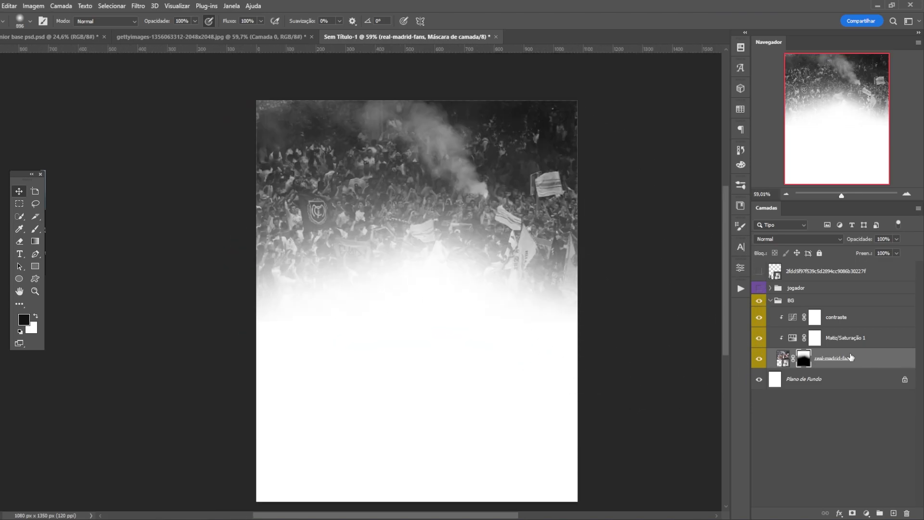
Convert the real-madrid-fans, Matiz/Saturação 1 and contraste layers together into one smart object.
{"action": "left_click", "coordinate": [833, 359]}
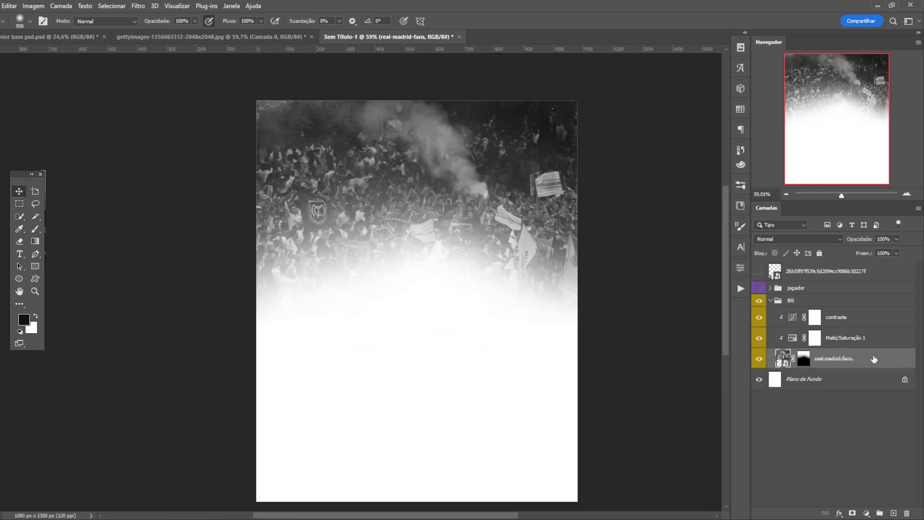
{"action": "left_click", "coordinate": [847, 318], "text": "shift"}
{"action": "right_click", "coordinate": [831, 319]}
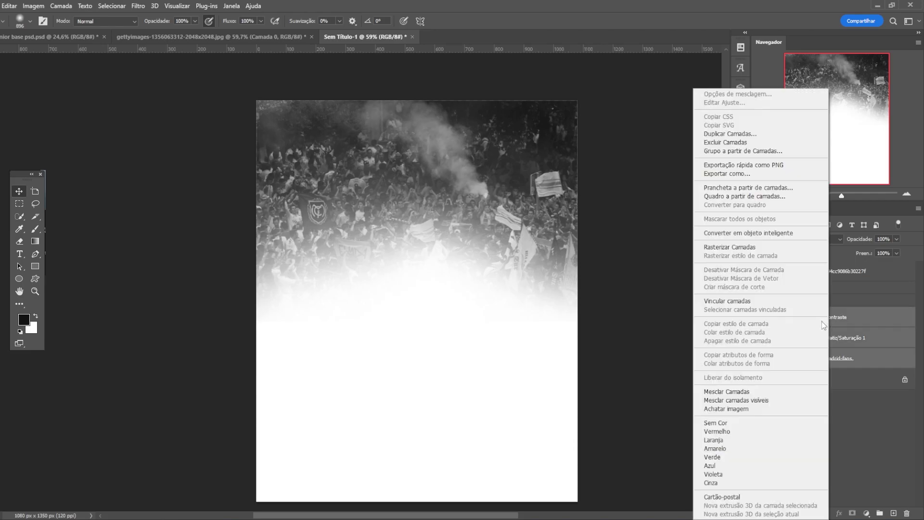
{"action": "left_click", "coordinate": [764, 235]}
Rename the crowd smart object "imagem fundo" and duplicate it.
{"action": "double_click", "coordinate": [796, 318]}
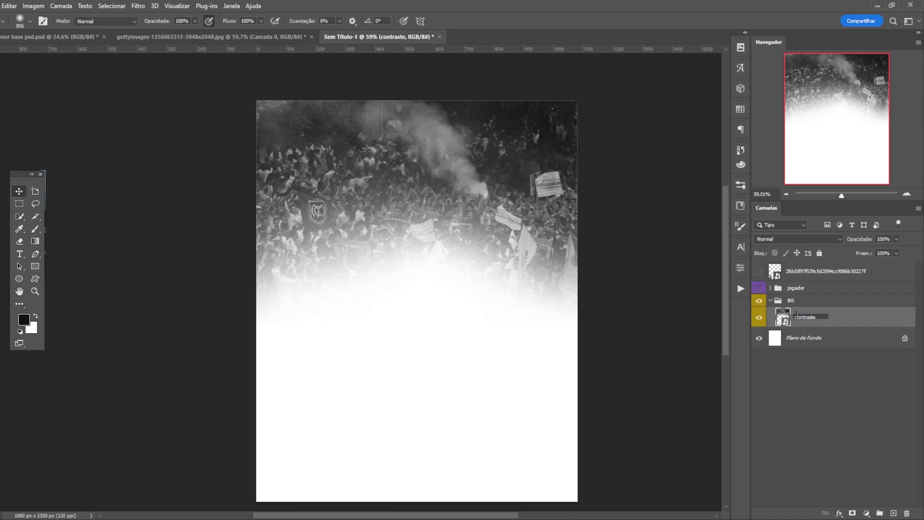
{"action": "double_click", "coordinate": [794, 318]}
{"action": "type", "text": "lamaem fundo"}
{"action": "key", "text": "Return"}
{"action": "key", "text": "ctrl+j"}
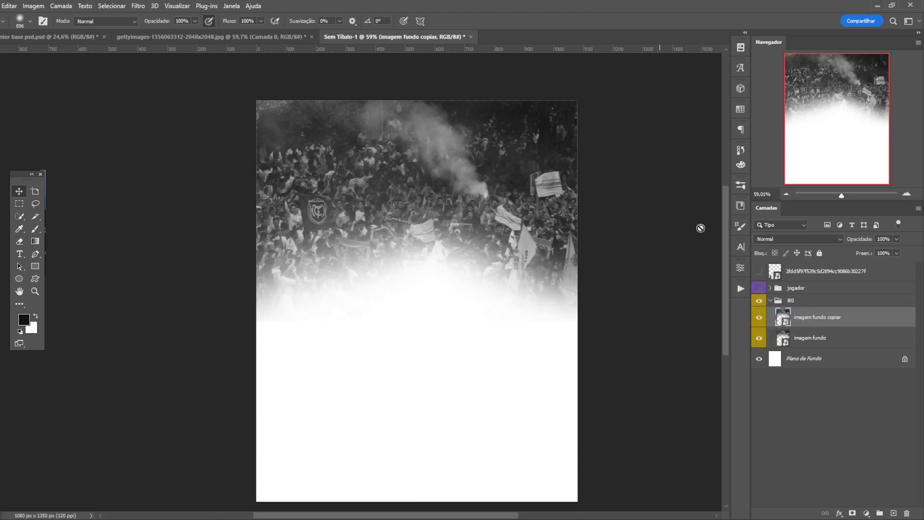
{"action": "key", "text": "ctrl+t"}
{"action": "right_click", "coordinate": [435, 200]}
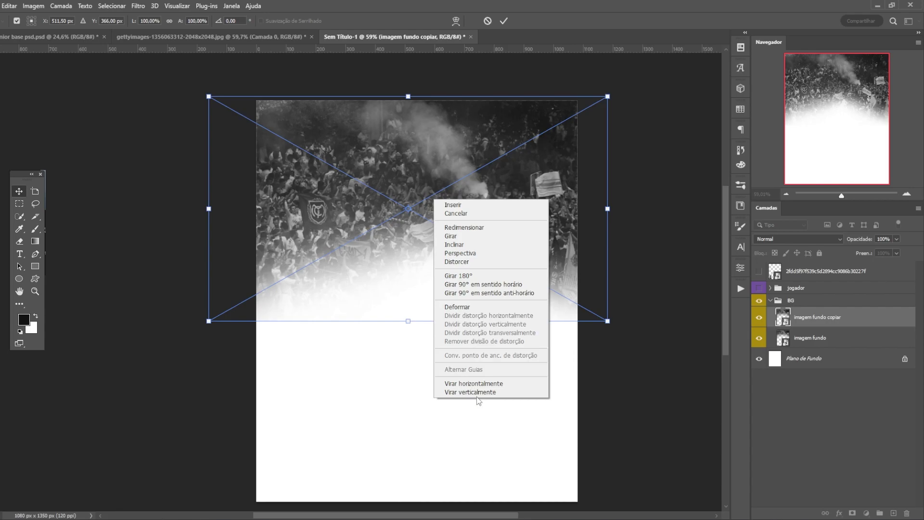
{"action": "right_click", "coordinate": [376, 434]}
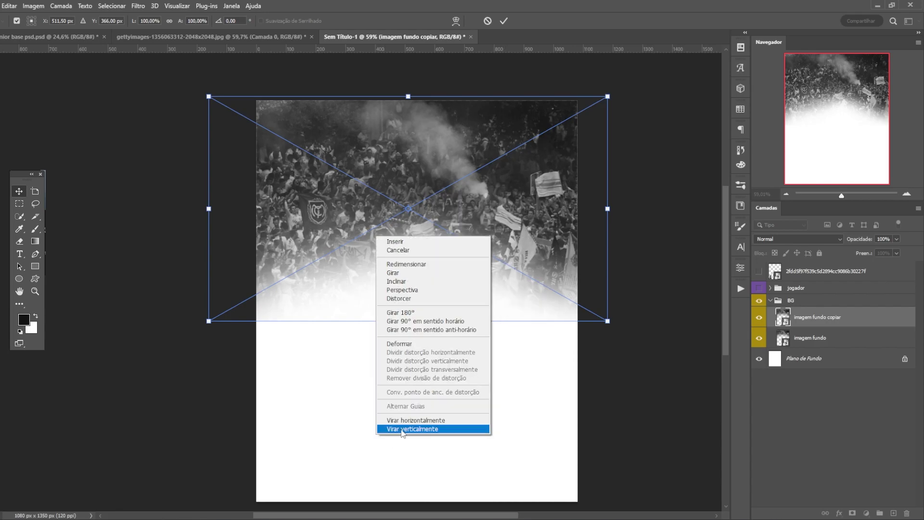
{"action": "right_click", "coordinate": [478, 233]}
{"action": "key", "text": "Escape"}
{"action": "key", "text": "Escape"}
Flip the duplicated crowd layer vertically and move it down so its faded part faces up along the canvas's lower edge.
{"action": "key", "text": "ctrl+t"}
{"action": "right_click", "coordinate": [467, 200]}
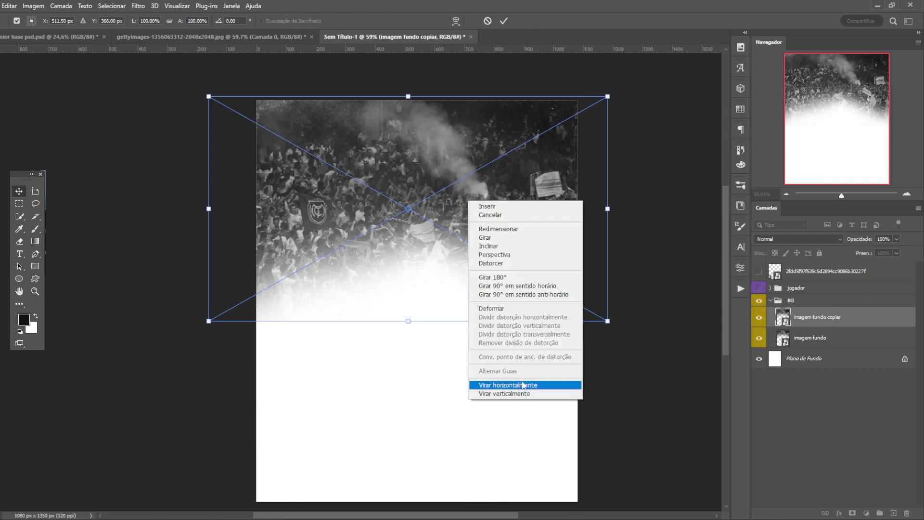
{"action": "left_click", "coordinate": [520, 395]}
{"action": "left_click_drag", "start_coordinate": [508, 126], "coordinate": [505, 433]}
{"action": "key", "text": "Return"}
{"action": "scroll", "coordinate": [505, 433], "scroll_direction": "down", "scroll_amount": 2}
{"action": "scroll", "coordinate": [504, 340], "scroll_direction": "up", "scroll_amount": 2}
{"action": "scroll", "coordinate": [457, 303], "scroll_direction": "down", "scroll_amount": 3}
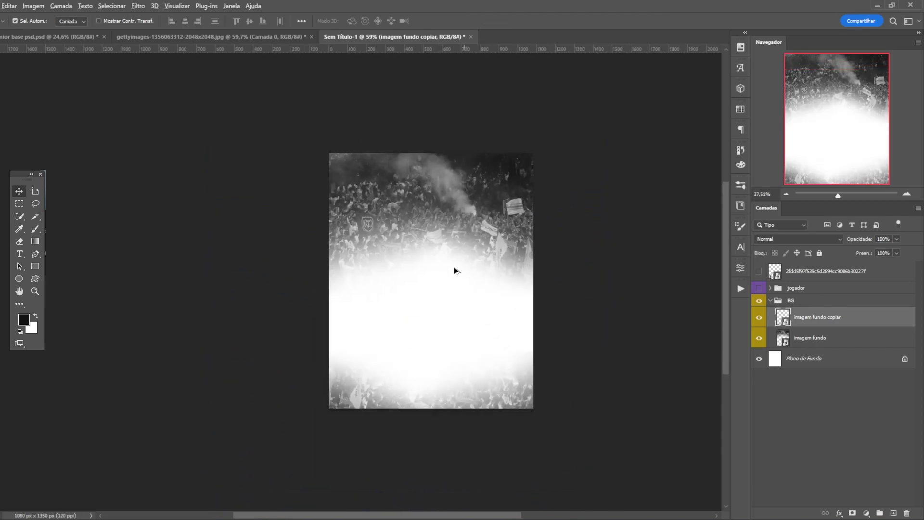
{"action": "scroll", "coordinate": [459, 266], "scroll_direction": "up", "scroll_amount": 3}
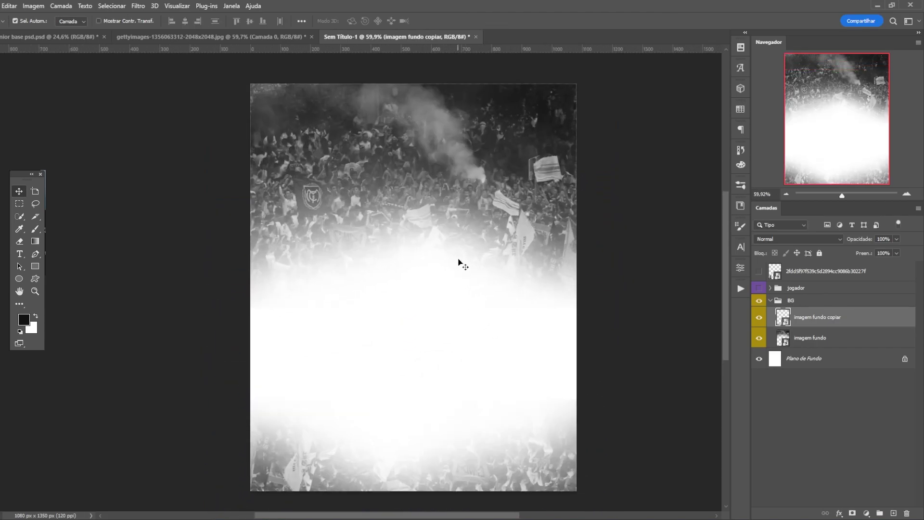
Move the flipped crowd copy up slightly and set its opacity to 70%.
{"action": "left_click", "coordinate": [833, 344]}
{"action": "left_click_drag", "start_coordinate": [576, 477], "coordinate": [575, 472]}
{"action": "left_click", "coordinate": [896, 239]}
{"action": "left_click_drag", "start_coordinate": [897, 251], "coordinate": [875, 253]}
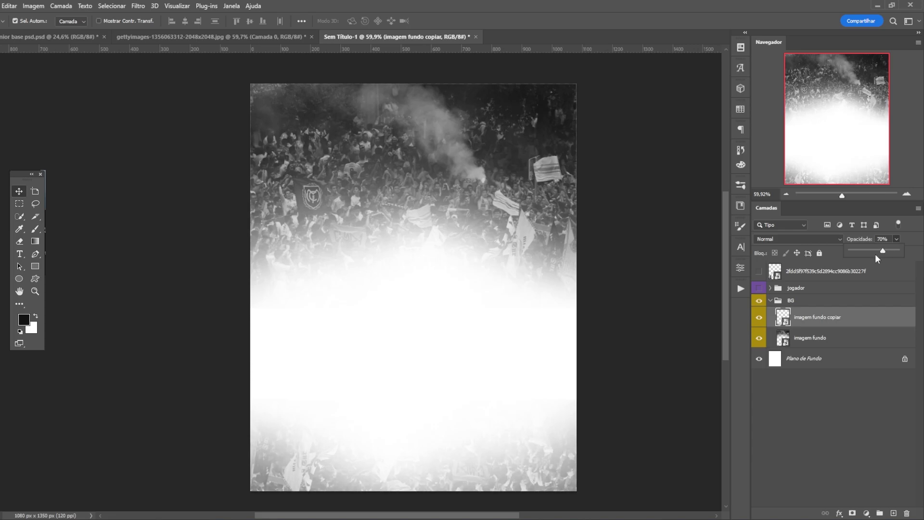
Set the BG group's blending mode to Normal.
{"action": "left_click", "coordinate": [789, 300]}
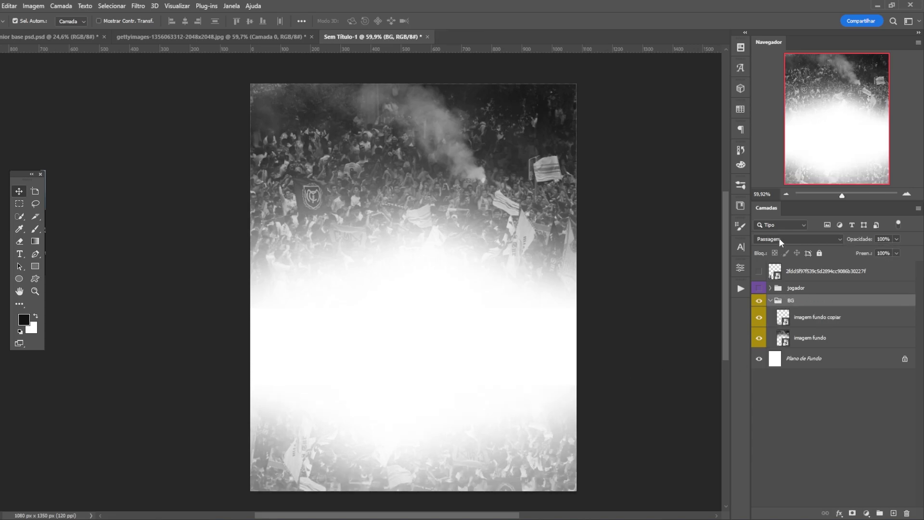
{"action": "left_click", "coordinate": [773, 241]}
{"action": "left_click", "coordinate": [780, 262]}
{"action": "left_click", "coordinate": [784, 240]}
{"action": "left_click", "coordinate": [781, 263]}
Add an unclipped Curves adjustment at the top of the BG group and lower its curve slightly to darken both crowd layers.
{"action": "left_click", "coordinate": [821, 320]}
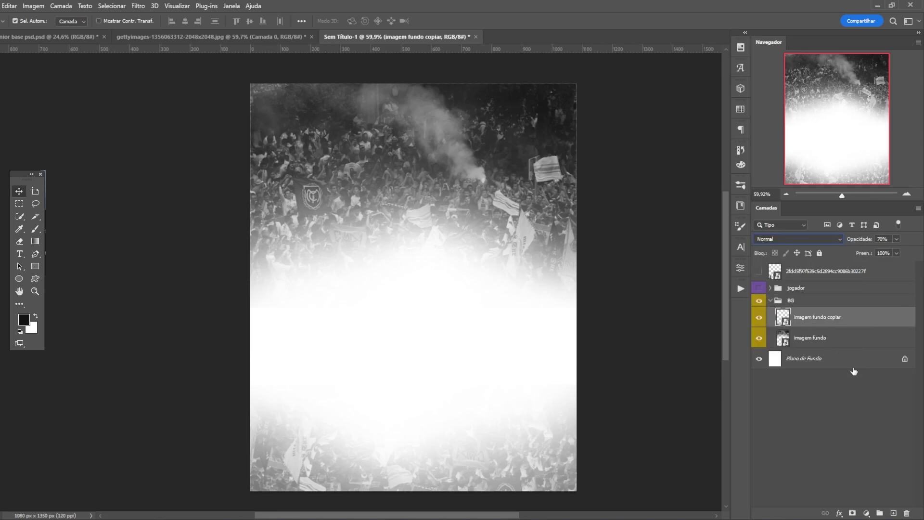
{"action": "left_click", "coordinate": [866, 513]}
{"action": "left_click", "coordinate": [851, 384]}
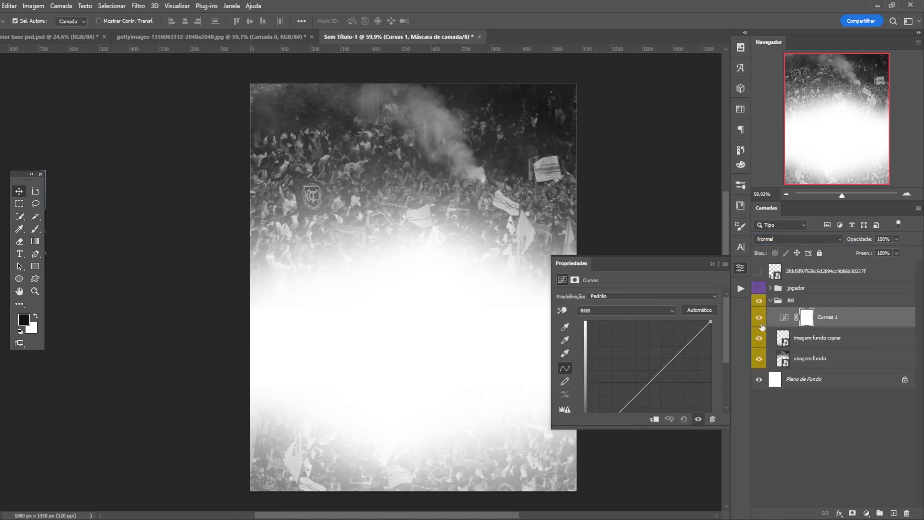
{"action": "left_click", "coordinate": [652, 421]}
{"action": "left_click", "coordinate": [653, 420]}
{"action": "left_click", "coordinate": [653, 420]}
{"action": "left_click", "coordinate": [653, 420]}
{"action": "left_click", "coordinate": [653, 421]}
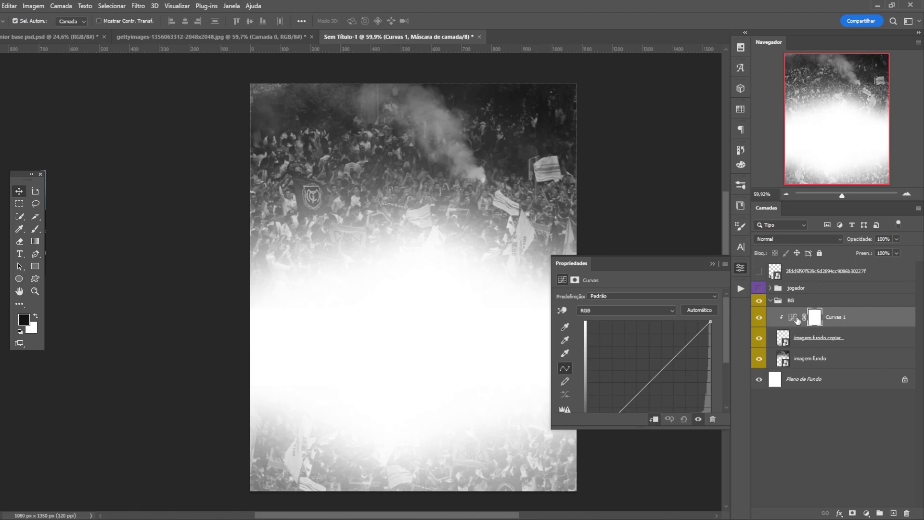
{"action": "left_click", "coordinate": [653, 419]}
{"action": "mouse_move", "coordinate": [651, 381]}
{"action": "left_mouse_down"}
{"action": "mouse_move", "coordinate": [661, 397]}
{"action": "mouse_move", "coordinate": [660, 386]}
{"action": "left_mouse_up"}
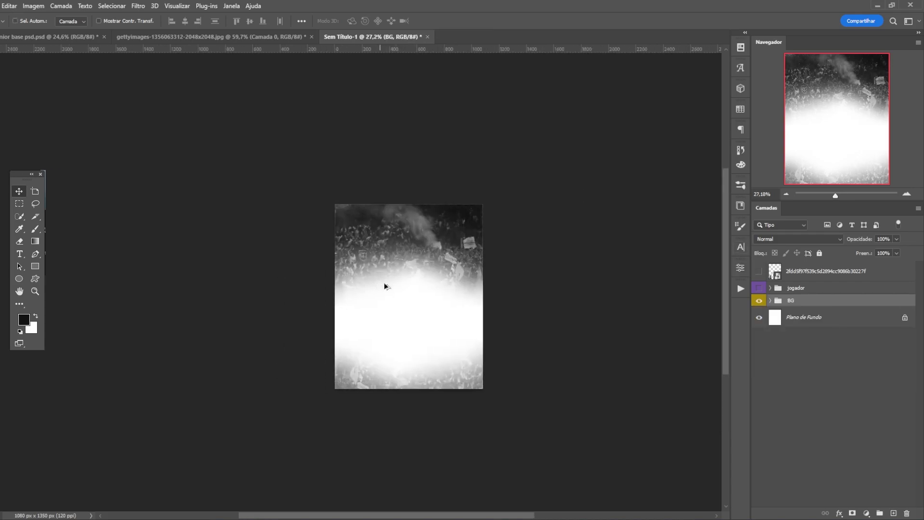
Show the jogador group and move it slightly down and to the left with Free Transform.
{"action": "scroll", "coordinate": [377, 282], "scroll_direction": "up", "scroll_amount": 3}
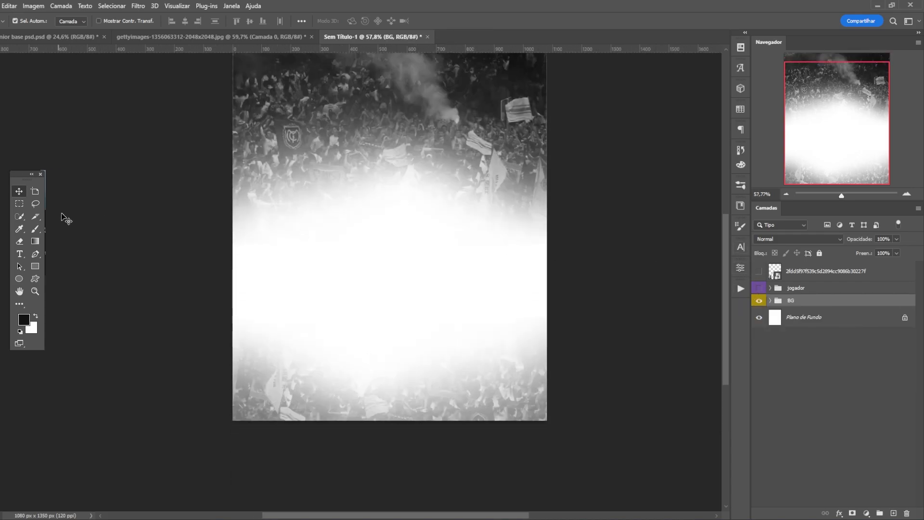
{"action": "scroll", "coordinate": [638, 292], "scroll_direction": "up", "scroll_amount": 2}
{"action": "left_click", "coordinate": [759, 288]}
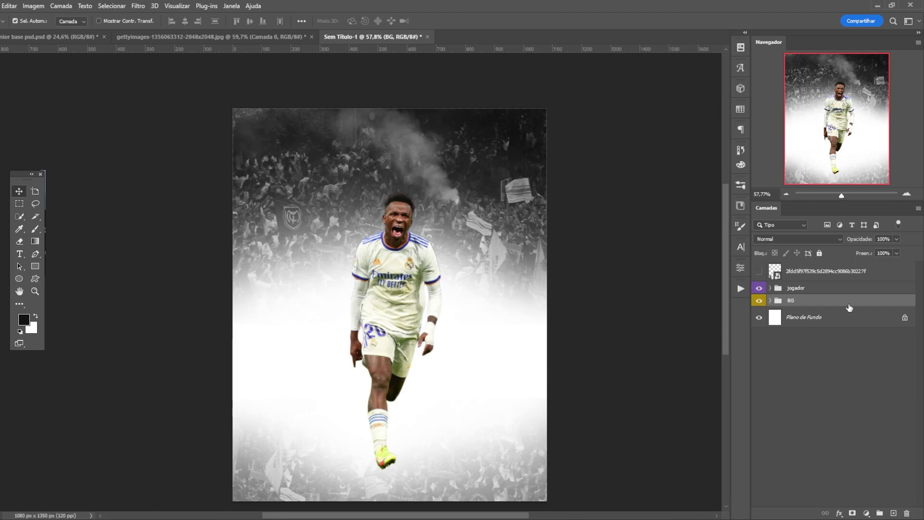
{"action": "left_click", "coordinate": [827, 287]}
{"action": "key", "text": "ctrl+t"}
{"action": "left_click_drag", "start_coordinate": [424, 286], "coordinate": [418, 295]}
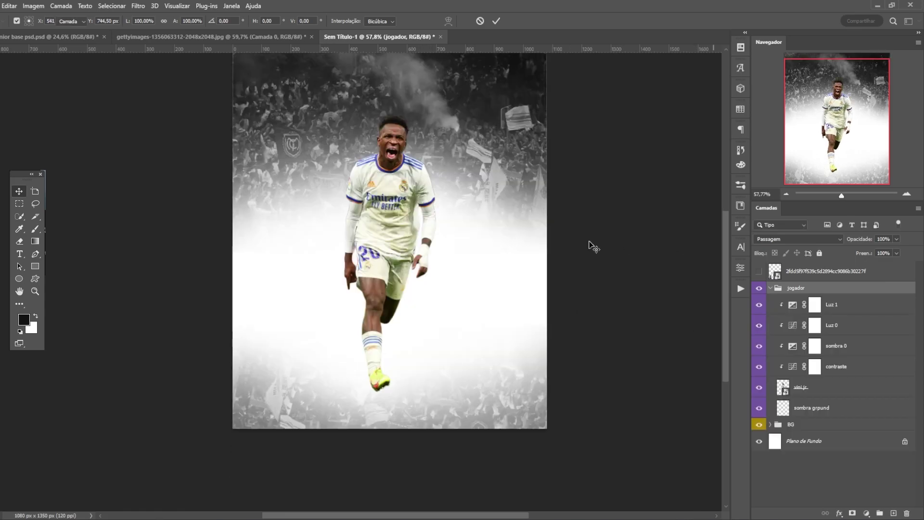
{"action": "key", "text": "ctrl+plus"}
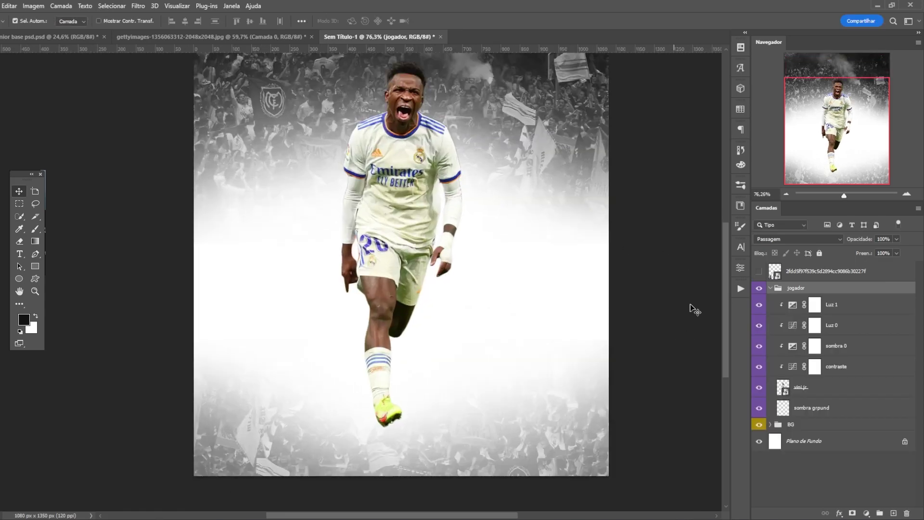
Duplicate the vini jr player layer directly beneath the original inside the jogador group.
{"action": "left_click", "coordinate": [824, 386]}
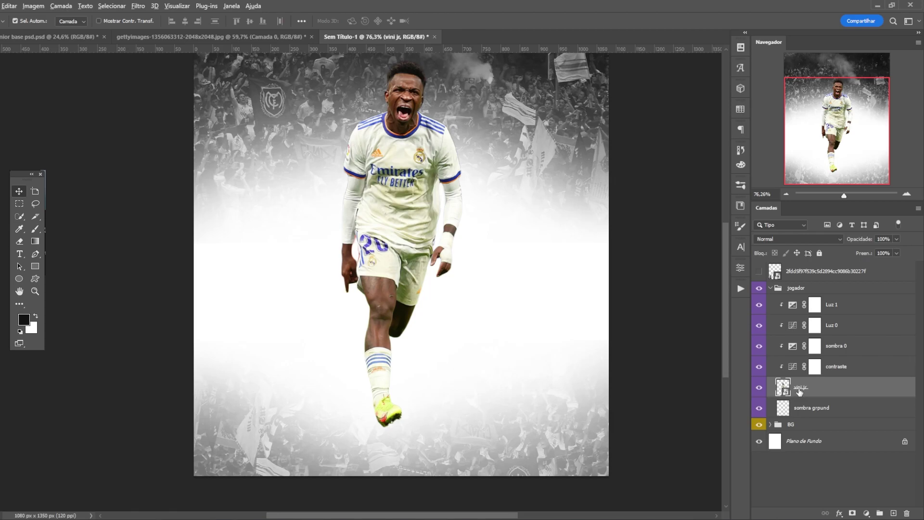
{"action": "left_click_drag", "start_coordinate": [805, 396], "coordinate": [818, 407]}
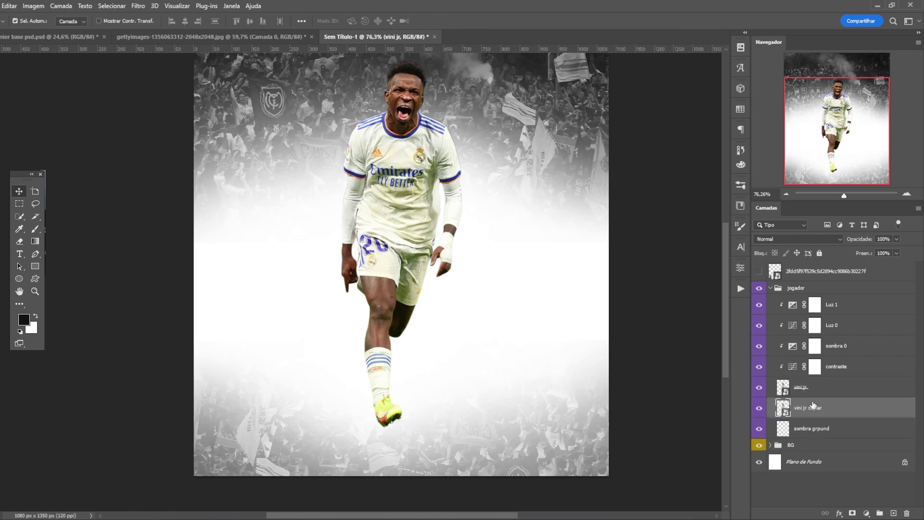
{"action": "scroll", "coordinate": [452, 226], "scroll_direction": "down", "scroll_amount": 2}
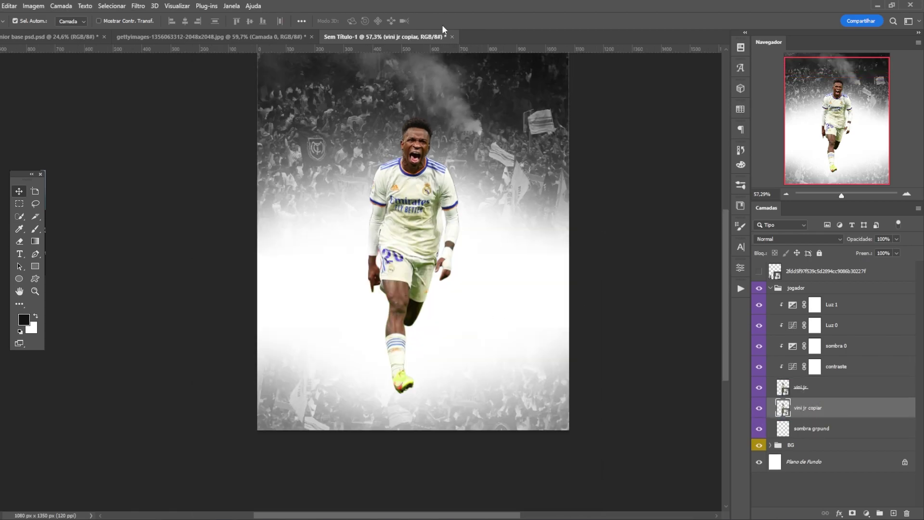
Flip and squash the player copy to about -20.6% height with Free Transform, placing it as a reflection just below the boot.
{"action": "key", "text": "ctrl+t"}
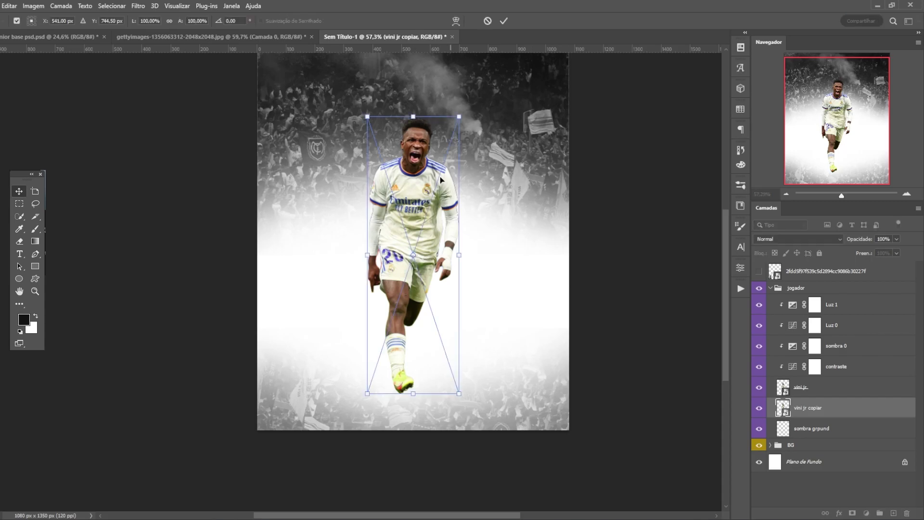
{"action": "left_click_drag", "start_coordinate": [412, 118], "coordinate": [414, 450]}
{"action": "scroll", "coordinate": [408, 412], "scroll_direction": "up", "scroll_amount": 5}
{"action": "left_click_drag", "start_coordinate": [419, 375], "coordinate": [426, 372]}
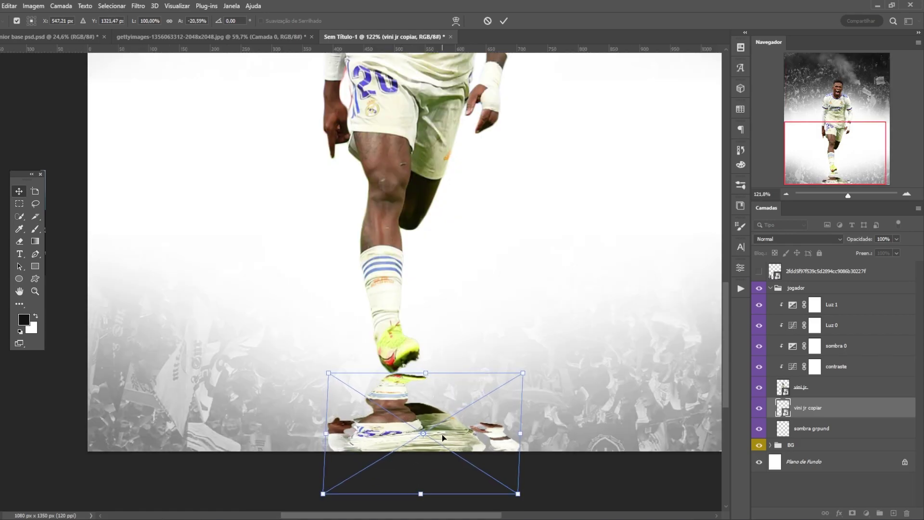
{"action": "scroll", "coordinate": [443, 435], "scroll_direction": "down", "scroll_amount": 3}
{"action": "key", "text": "Return"}
{"action": "scroll", "coordinate": [596, 307], "scroll_direction": "down", "scroll_amount": 4}
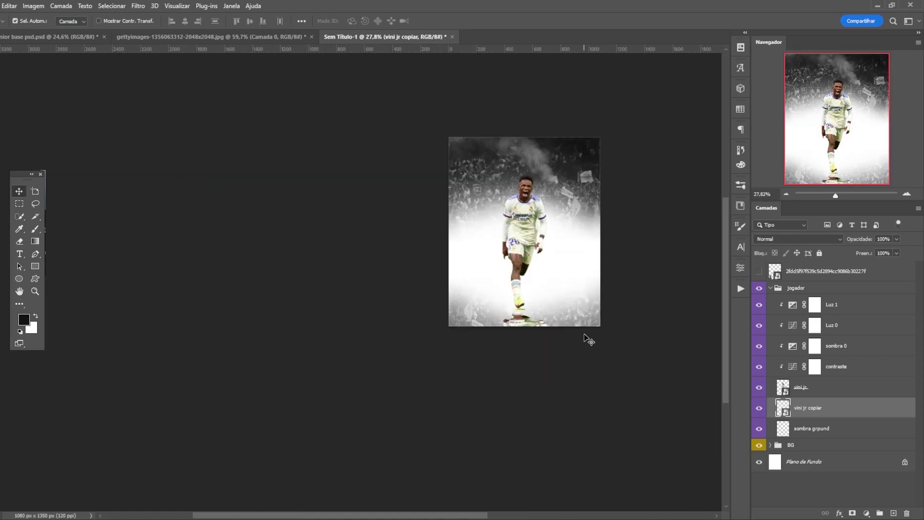
Apply a black Color Overlay layer style to the flipped player copy, vini jr copiar.
{"action": "scroll", "coordinate": [563, 370], "scroll_direction": "up", "scroll_amount": 5}
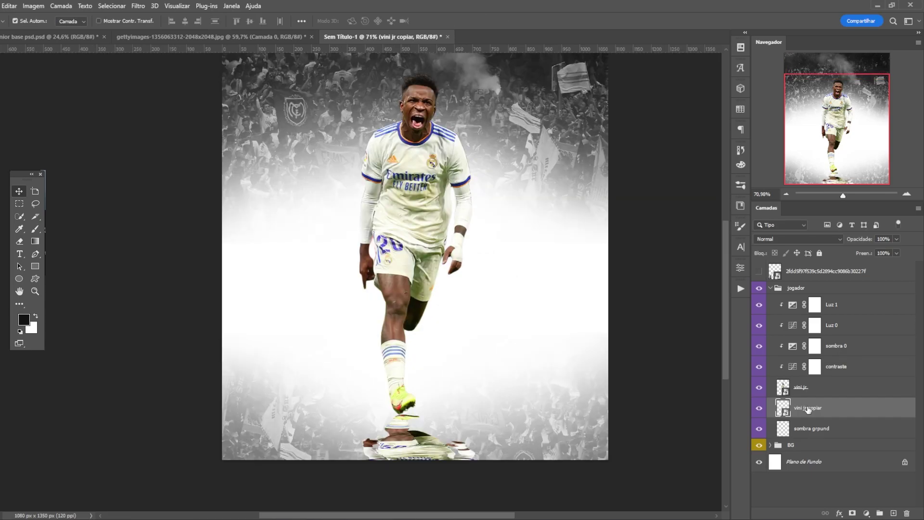
{"action": "right_click", "coordinate": [808, 410]}
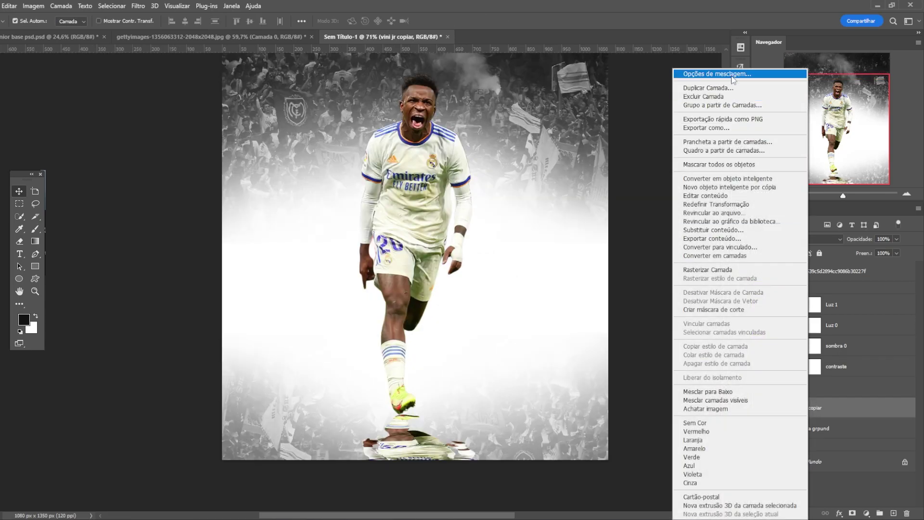
{"action": "left_click", "coordinate": [734, 75]}
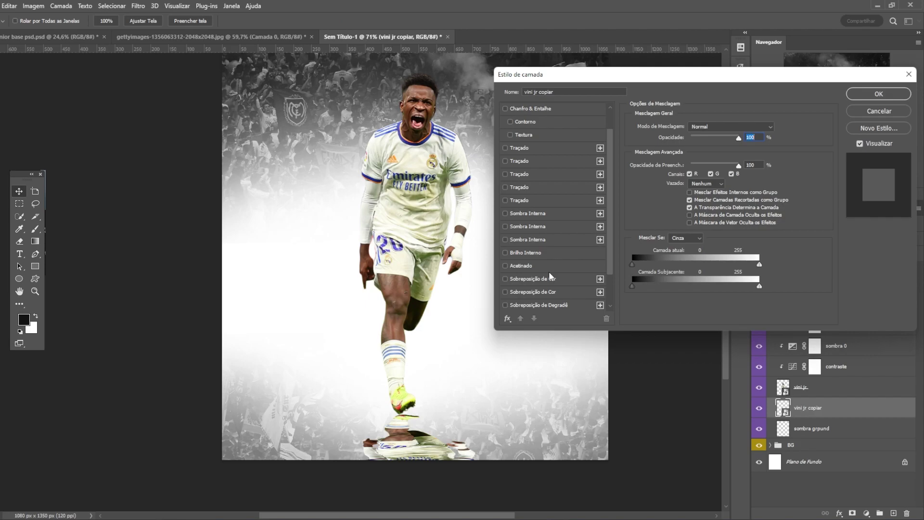
{"action": "left_click", "coordinate": [542, 278]}
{"action": "left_click", "coordinate": [786, 125]}
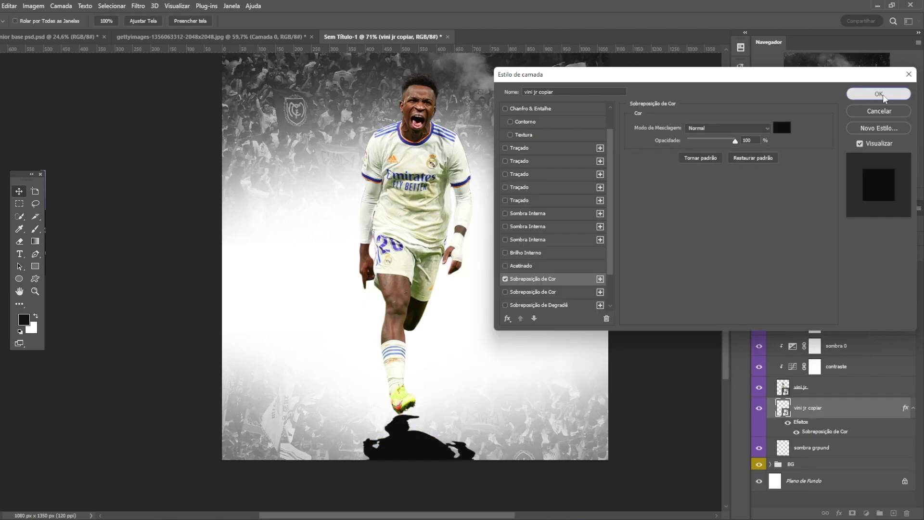
{"action": "left_click", "coordinate": [886, 93]}
Blur the black player silhouette with a Gaussian Blur smart filter of 4 pixels radius.
{"action": "left_click", "coordinate": [144, 6]}
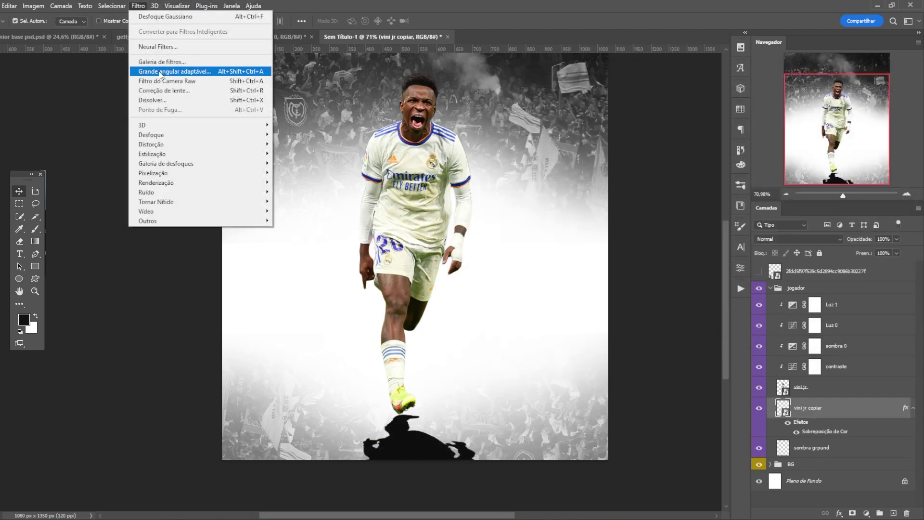
{"action": "mouse_move", "coordinate": [216, 135]}
{"action": "left_click", "coordinate": [326, 197]}
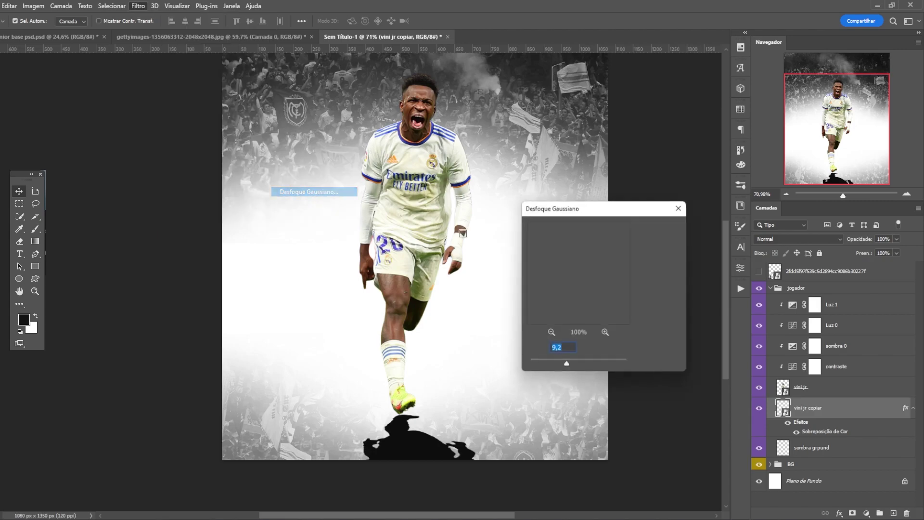
{"action": "type", "text": "4"}
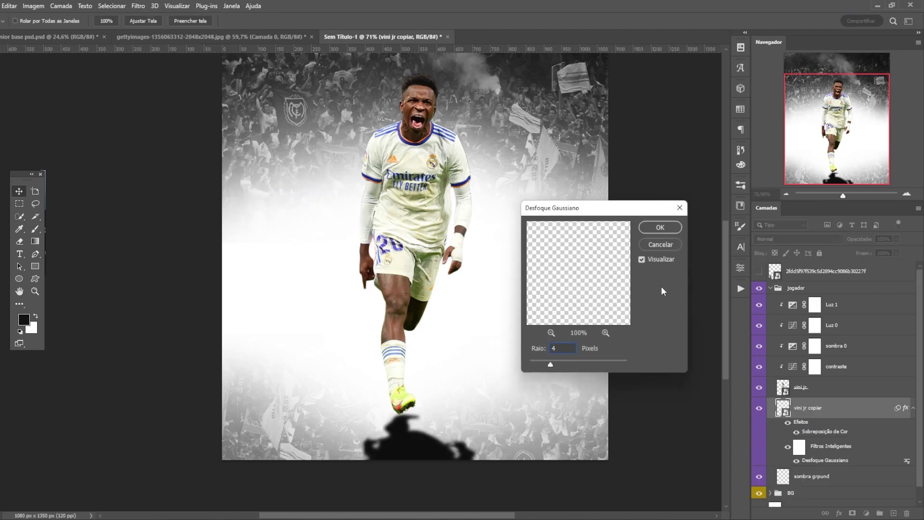
{"action": "left_click", "coordinate": [659, 227]}
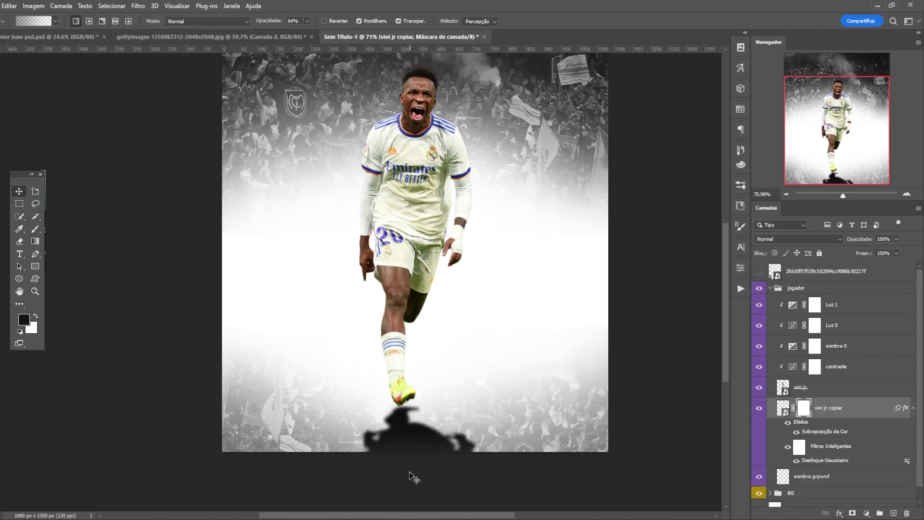
Add a layer mask to vini jr copiar and fade the shadow towards the poster's lower edge with a gradient at 64% opacity.
{"action": "left_click_drag", "start_coordinate": [417, 495], "coordinate": [414, 308]}
{"action": "scroll", "coordinate": [418, 303], "scroll_direction": "down", "scroll_amount": 3}
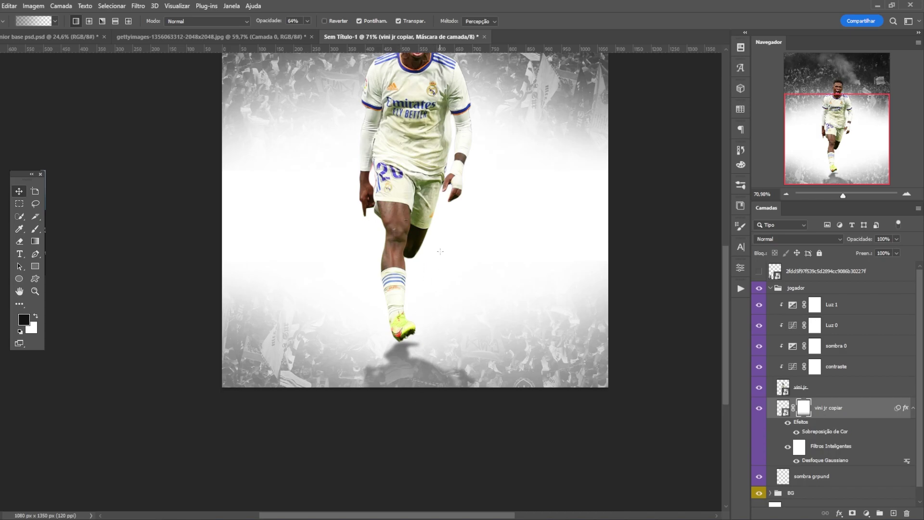
{"action": "scroll", "coordinate": [440, 267], "scroll_direction": "down", "scroll_amount": 5}
{"action": "scroll", "coordinate": [499, 271], "scroll_direction": "up", "scroll_amount": 6}
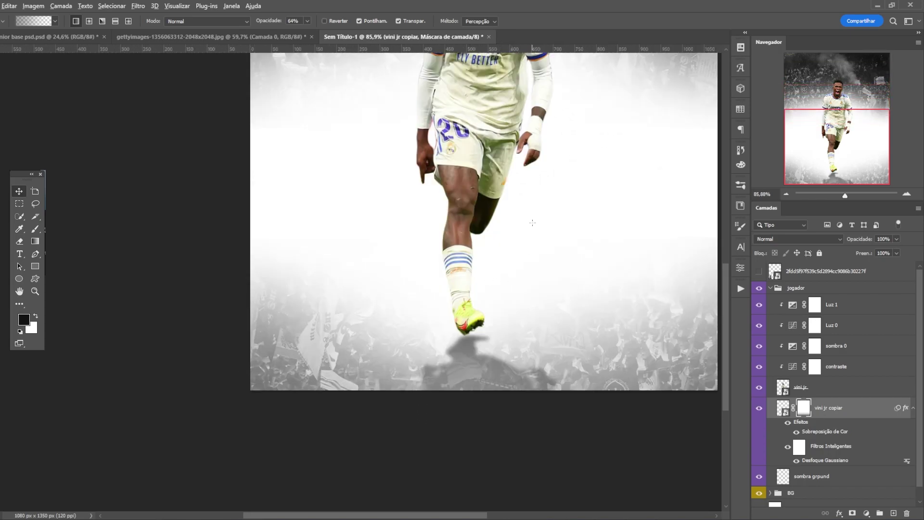
{"action": "scroll", "coordinate": [529, 228], "scroll_direction": "down", "scroll_amount": 5}
{"action": "key", "text": "v"}
{"action": "left_click_drag", "start_coordinate": [480, 153], "coordinate": [390, 279]}
Save the document as a Photoshop file named psd vini junior in the 05 - Base psd folder.
{"action": "key", "text": "ctrl+s"}
{"action": "left_click", "coordinate": [347, 434]}
{"action": "left_click_drag", "start_coordinate": [379, 9], "coordinate": [434, 92]}
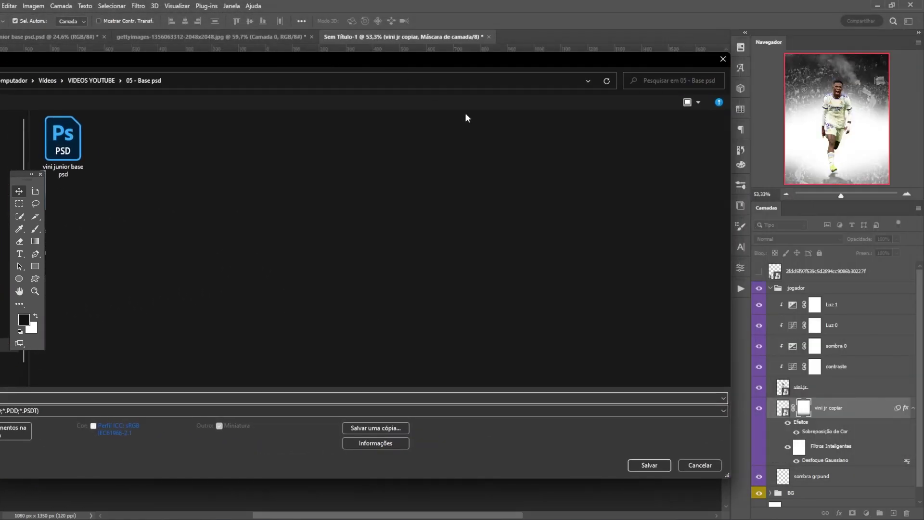
{"action": "left_click_drag", "start_coordinate": [731, 269], "coordinate": [505, 258]}
{"action": "left_click_drag", "start_coordinate": [123, 66], "coordinate": [536, 46]}
{"action": "type", "text": "psd vini junior"}
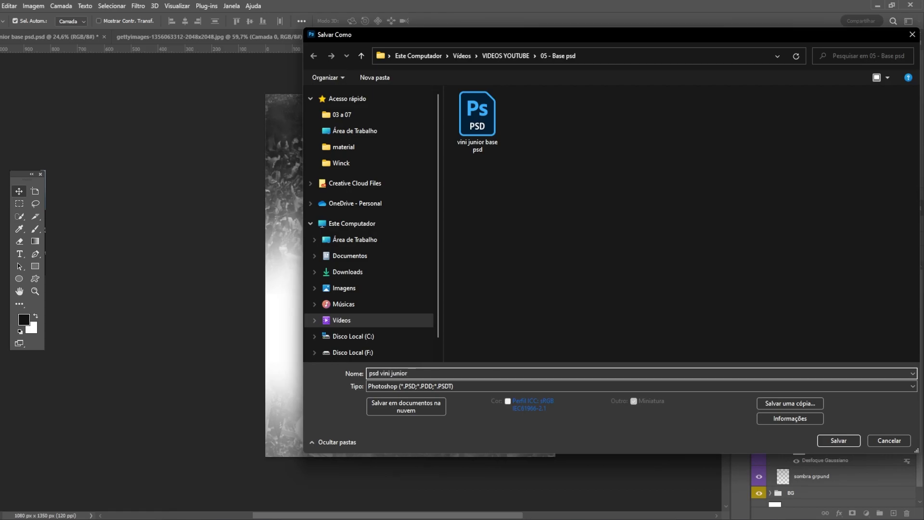
{"action": "key", "text": "Return"}
{"action": "key", "text": "Return"}
Examine the composition from the player's head down to the shadow beneath the boot.
{"action": "scroll", "coordinate": [512, 322], "scroll_direction": "up", "scroll_amount": 4}
{"action": "left_click_drag", "start_coordinate": [480, 322], "coordinate": [411, 316]}
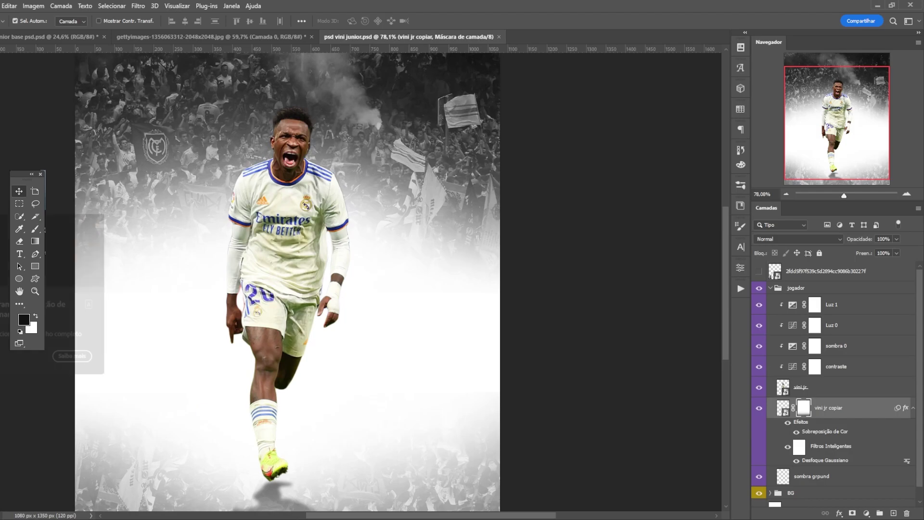
{"action": "scroll", "coordinate": [583, 268], "scroll_direction": "down", "scroll_amount": 3}
{"action": "scroll", "coordinate": [476, 174], "scroll_direction": "left", "scroll_amount": 3}
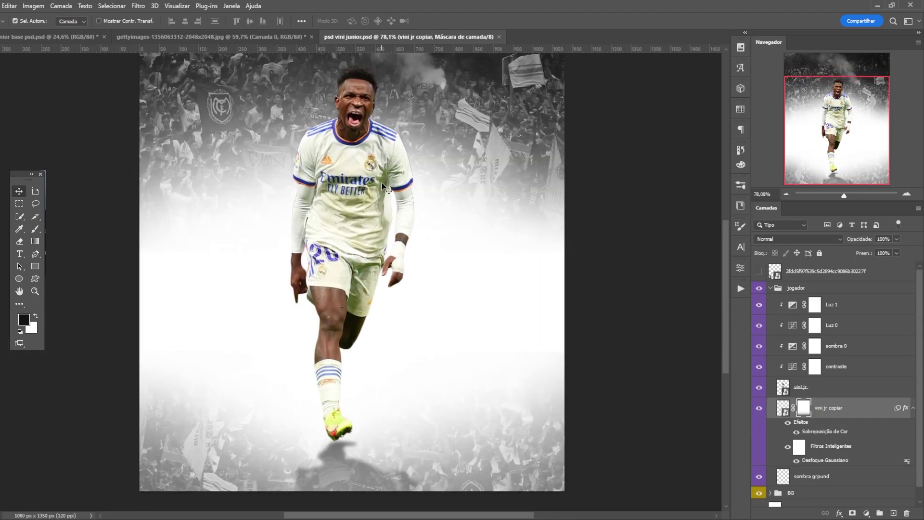
{"action": "scroll", "coordinate": [289, 279], "scroll_direction": "up", "scroll_amount": 3}
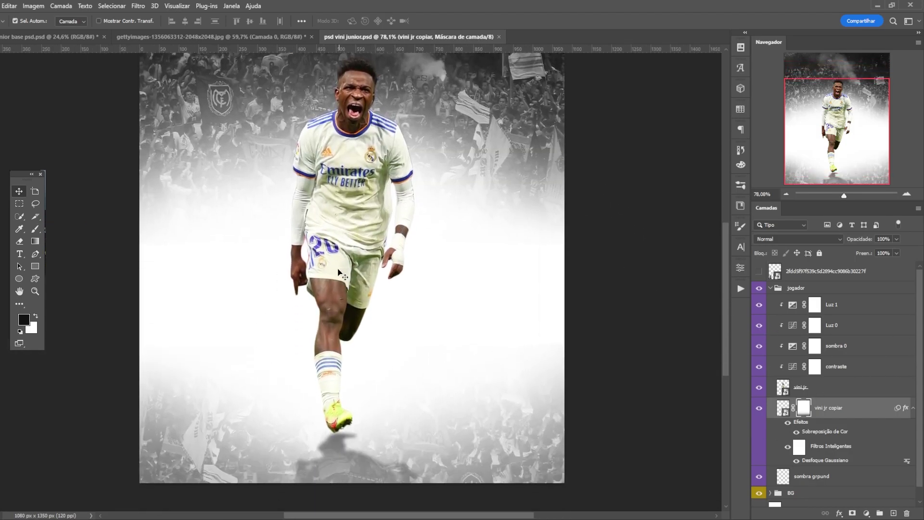
{"action": "scroll", "coordinate": [340, 371], "scroll_direction": "down", "scroll_amount": 3}
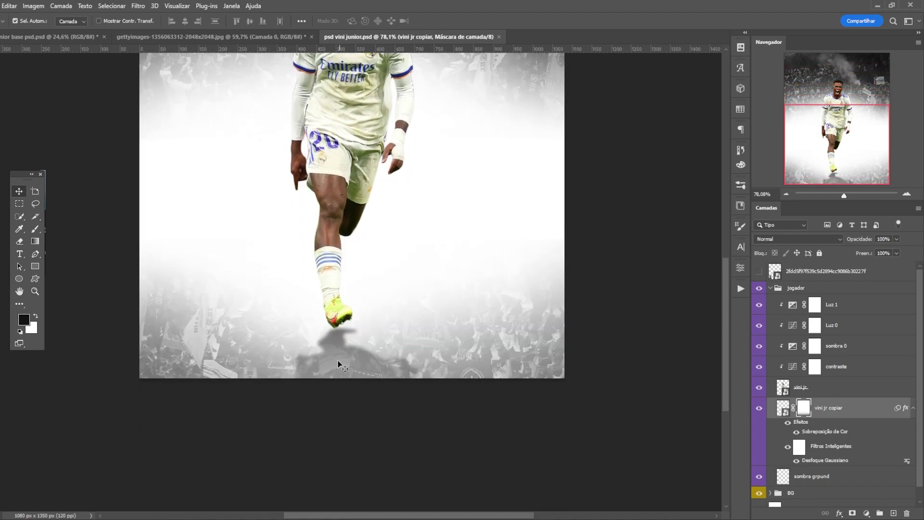
{"action": "scroll", "coordinate": [325, 295], "scroll_direction": "up", "scroll_amount": 3}
{"action": "scroll", "coordinate": [324, 296], "scroll_direction": "left", "scroll_amount": 3}
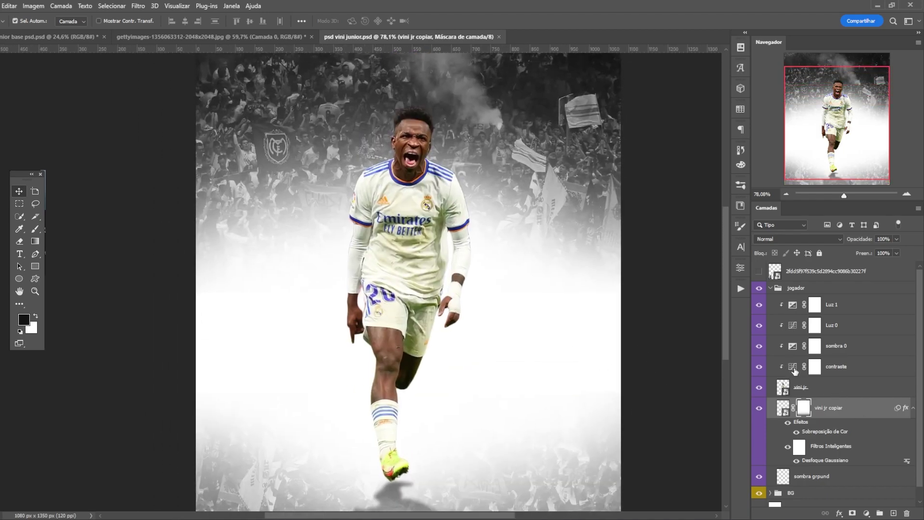
Lower the dark part of the contraste Curves adjustment slightly to strengthen the player's contrast.
{"action": "left_click", "coordinate": [846, 368]}
{"action": "left_click", "coordinate": [847, 310], "text": "shift"}
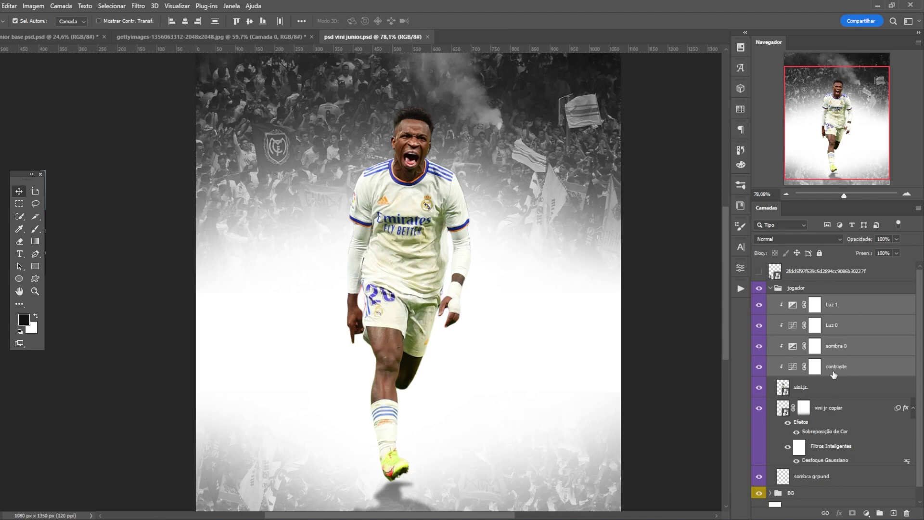
{"action": "left_click", "coordinate": [815, 367]}
{"action": "double_click", "coordinate": [794, 368]}
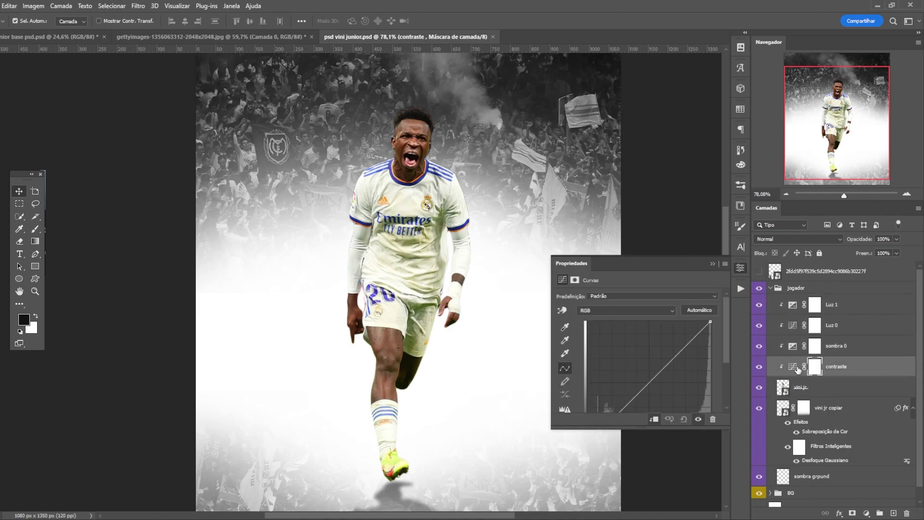
{"action": "left_click_drag", "start_coordinate": [656, 380], "coordinate": [661, 384]}
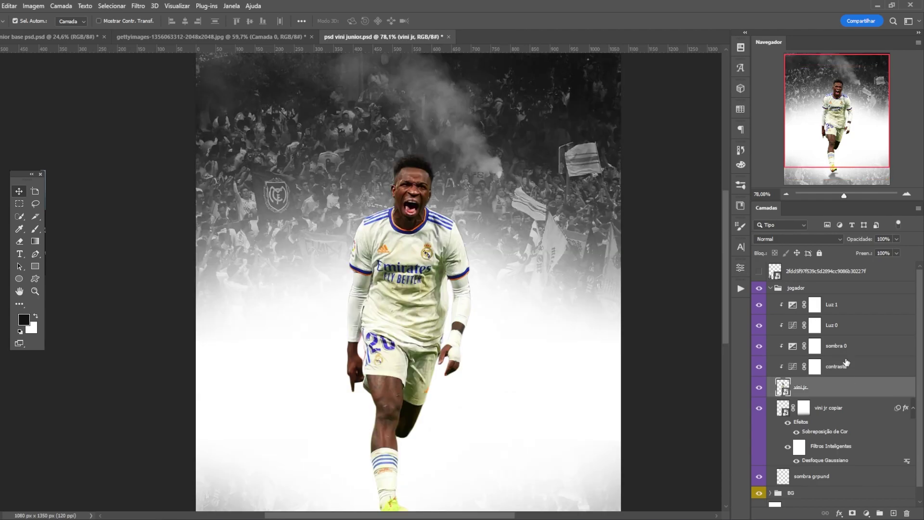
Add a clipped Hue/Saturation adjustment directly above the vini jr layer and reduce the saturation to about -59.
{"action": "left_click", "coordinate": [851, 386]}
{"action": "left_click", "coordinate": [866, 513]}
{"action": "left_click", "coordinate": [871, 409]}
{"action": "left_click_drag", "start_coordinate": [637, 355], "coordinate": [590, 353]}
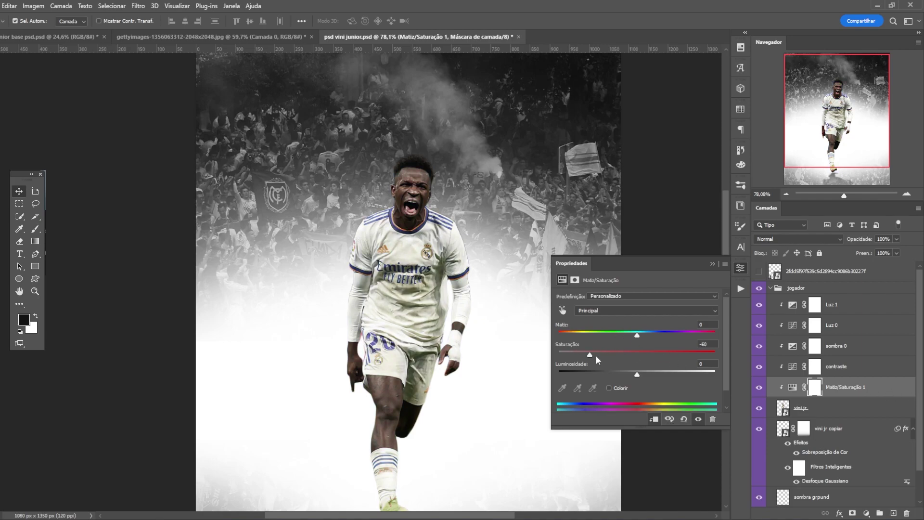
Rename the Hue/Saturation adjustment layer as ajuste de cpr and close its properties.
{"action": "double_click", "coordinate": [850, 388]}
{"action": "type", "text": "ajuste de vol"}
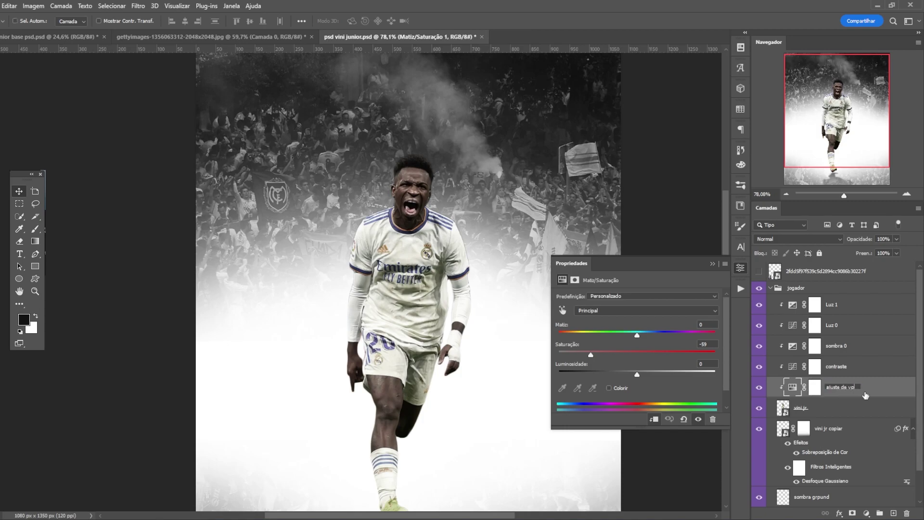
{"action": "key", "text": "ctrl+a"}
{"action": "key", "text": "Return"}
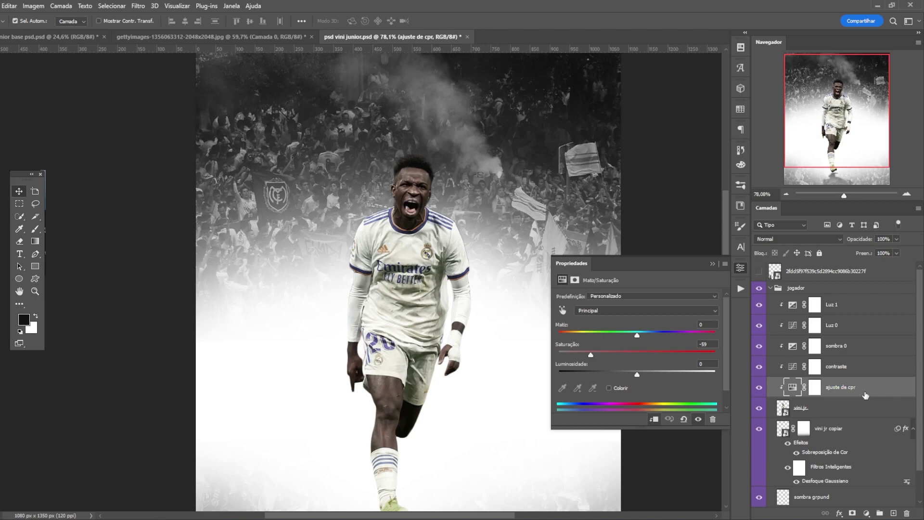
{"action": "left_click", "coordinate": [710, 262]}
{"action": "scroll", "coordinate": [432, 293], "scroll_direction": "down", "scroll_amount": 4}
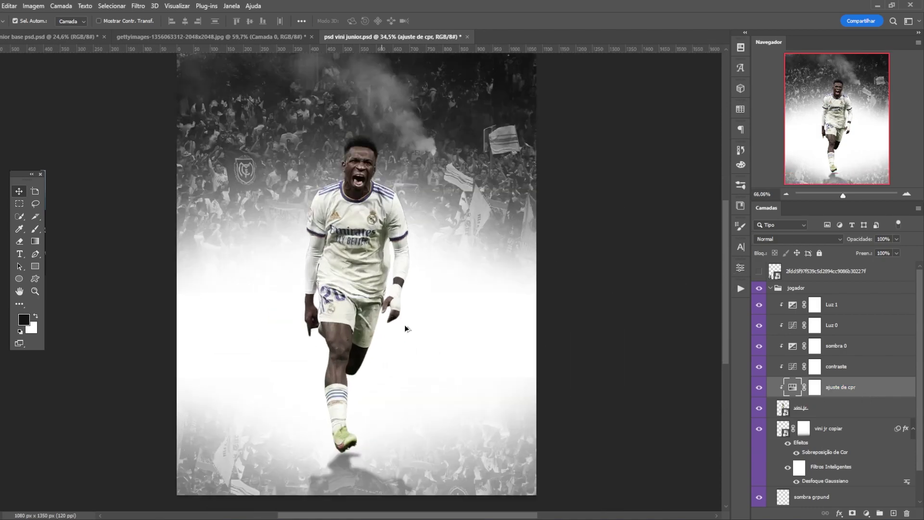
{"action": "scroll", "coordinate": [432, 293], "scroll_direction": "up", "scroll_amount": 3}
Set the exposure of the sombra 0 adjustment to about -5.34 to darken the whole player.
{"action": "left_click", "coordinate": [842, 368]}
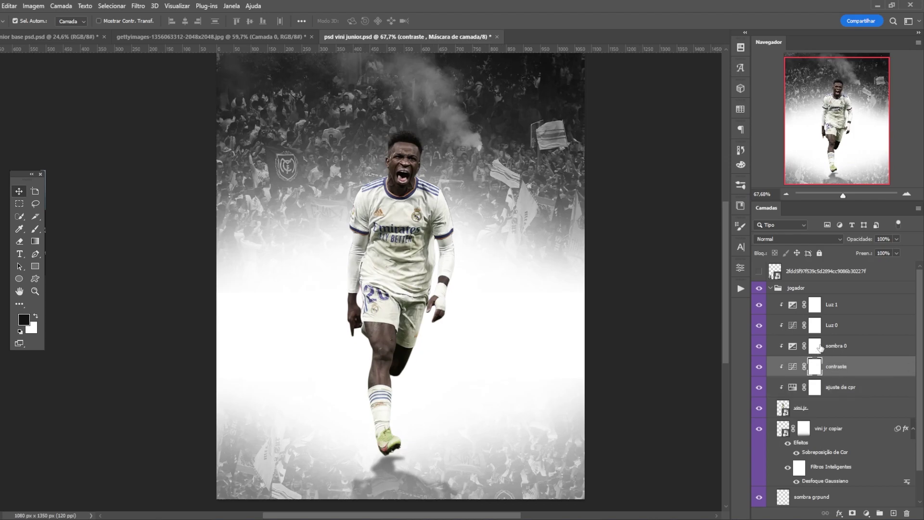
{"action": "left_click", "coordinate": [793, 346]}
{"action": "double_click", "coordinate": [791, 346]}
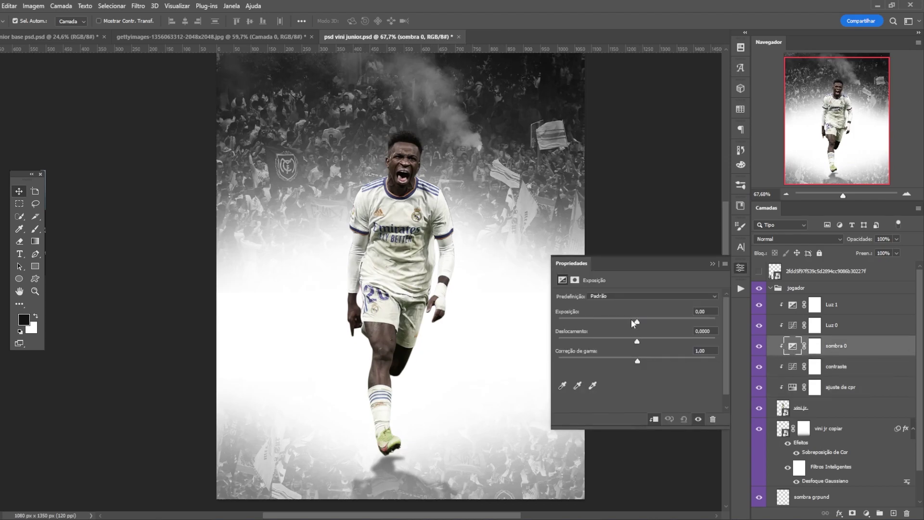
{"action": "left_click_drag", "start_coordinate": [636, 322], "coordinate": [588, 322]}
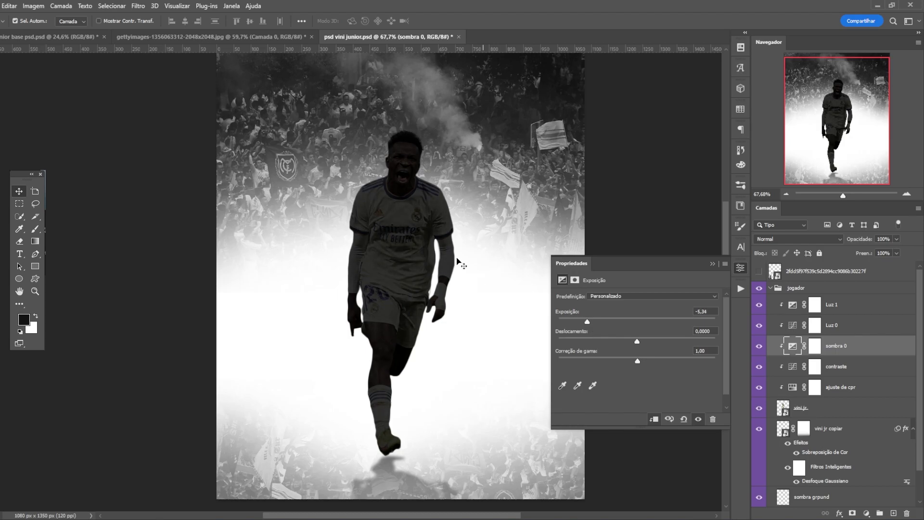
Invert the sombra 0 layer mask to black to hide the darkening, and close the mask properties.
{"action": "left_click", "coordinate": [815, 346]}
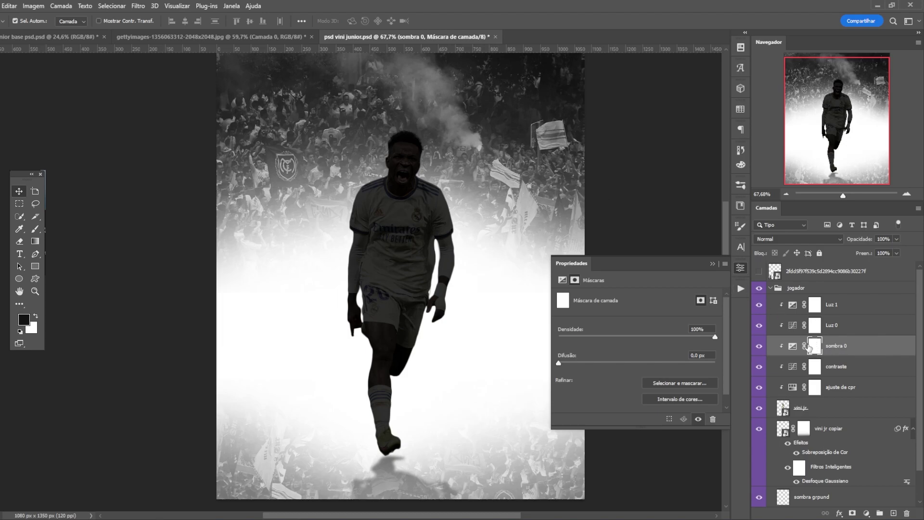
{"action": "key", "text": "ctrl+i"}
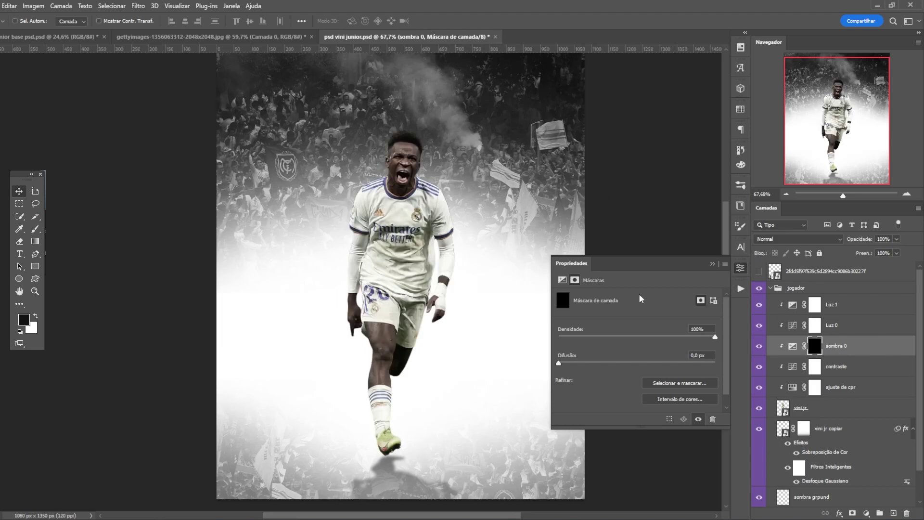
{"action": "left_click", "coordinate": [712, 263]}
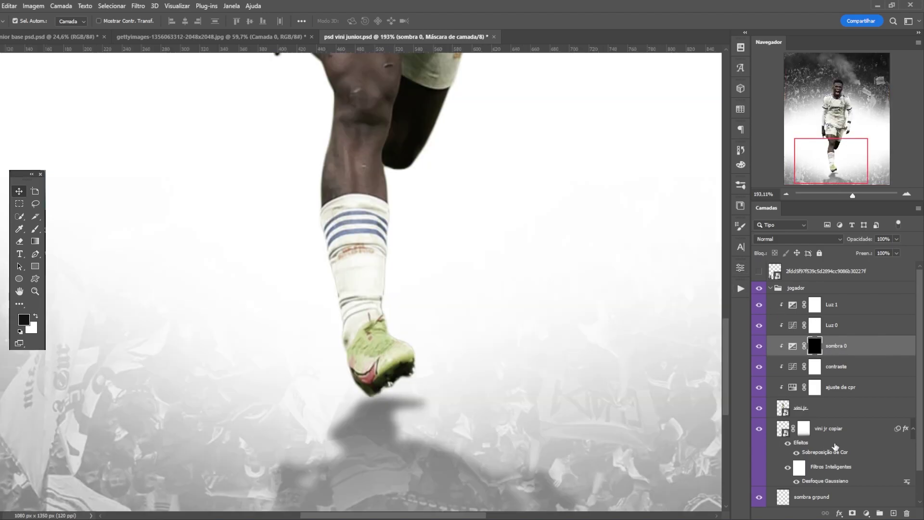
Select the sombra grpund layer and set up a soft, horizontally flattened brush about 244 px wide with 3% hardness.
{"action": "left_click", "coordinate": [828, 427]}
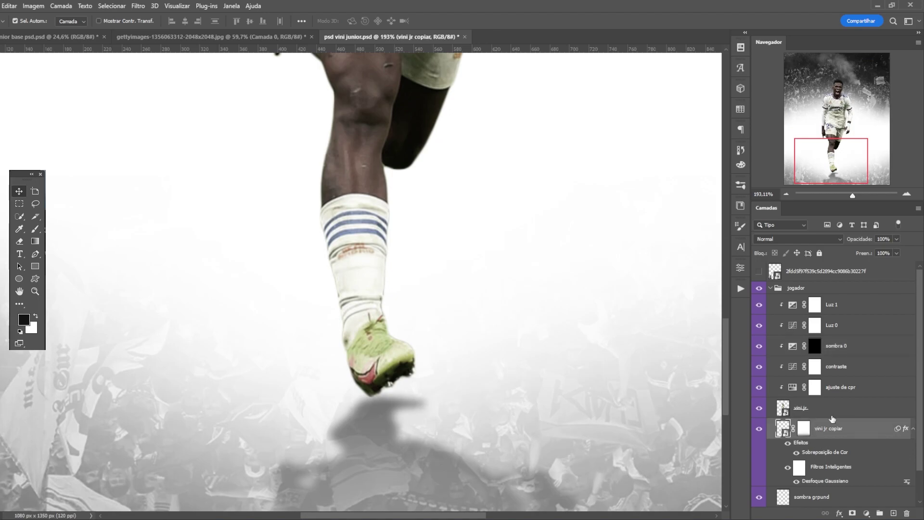
{"action": "scroll", "coordinate": [828, 433], "scroll_direction": "down", "scroll_amount": 1}
{"action": "left_click", "coordinate": [813, 464]}
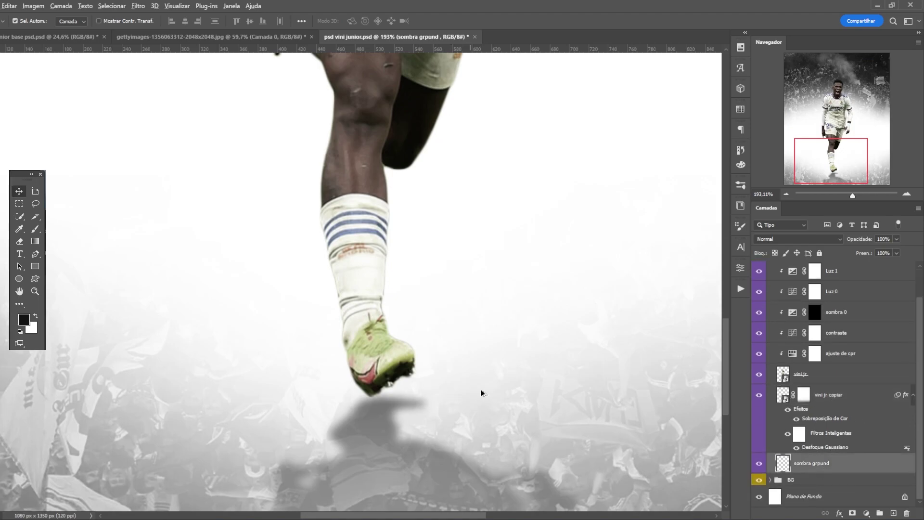
{"action": "scroll", "coordinate": [233, 348], "scroll_direction": "up", "scroll_amount": 2}
{"action": "key", "text": "b"}
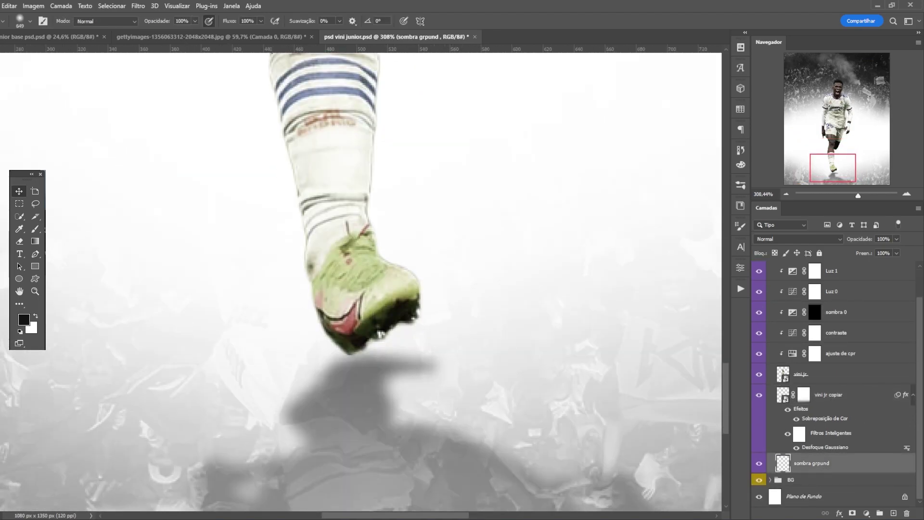
{"action": "left_click_drag", "start_coordinate": [281, 330], "coordinate": [512, 347]}
{"action": "mouse_move", "coordinate": [512, 346]}
{"action": "left_mouse_down"}
{"action": "mouse_move", "coordinate": [380, 339]}
{"action": "mouse_move", "coordinate": [389, 331]}
{"action": "left_mouse_up"}
{"action": "mouse_move", "coordinate": [268, 328]}
{"action": "left_mouse_down"}
{"action": "mouse_move", "coordinate": [183, 321]}
{"action": "mouse_move", "coordinate": [141, 332]}
{"action": "left_mouse_up"}
{"action": "right_click", "coordinate": [481, 365]}
{"action": "left_click", "coordinate": [559, 425]}
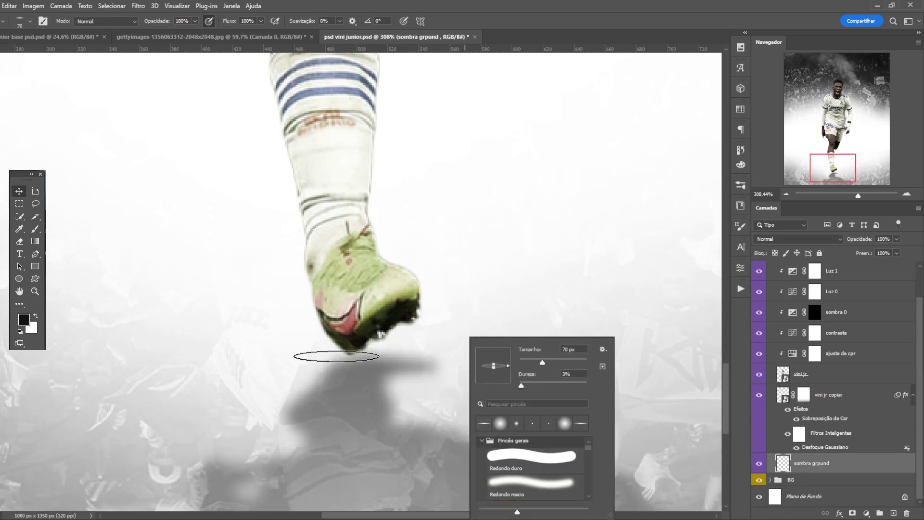
{"action": "left_click_drag", "start_coordinate": [494, 367], "coordinate": [496, 377]}
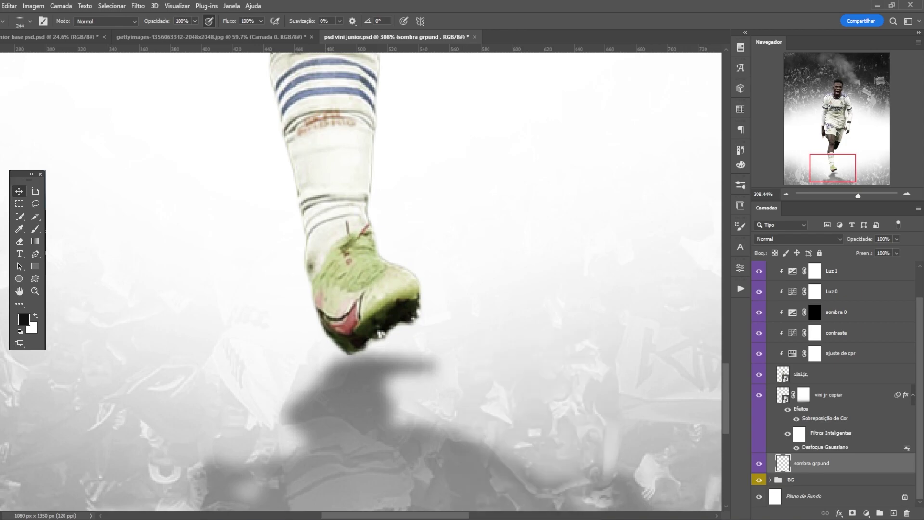
{"action": "left_click", "coordinate": [244, 353]}
{"action": "left_click", "coordinate": [249, 352]}
{"action": "left_click", "coordinate": [532, 365]}
{"action": "key", "text": "ctrl+z"}
{"action": "key", "text": "ctrl+z"}
{"action": "key", "text": "ctrl+z"}
{"action": "right_click", "coordinate": [461, 309]}
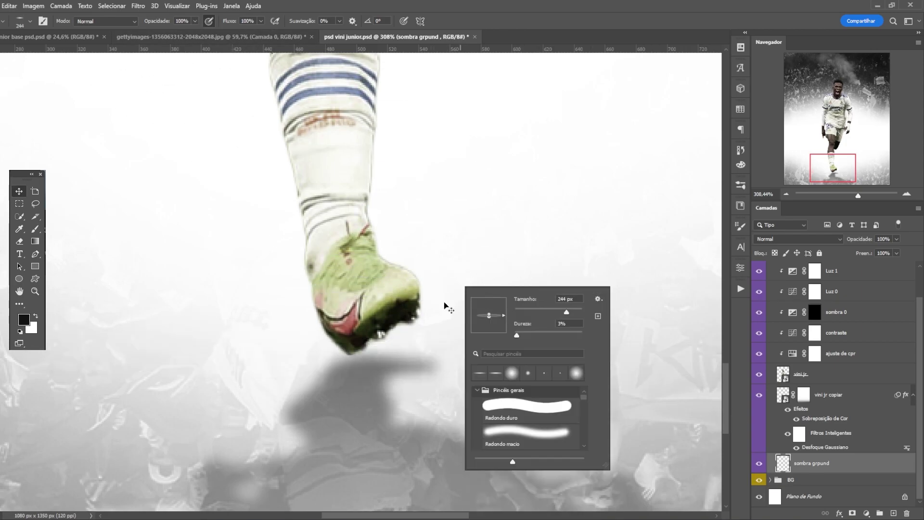
{"action": "key", "text": "Escape"}
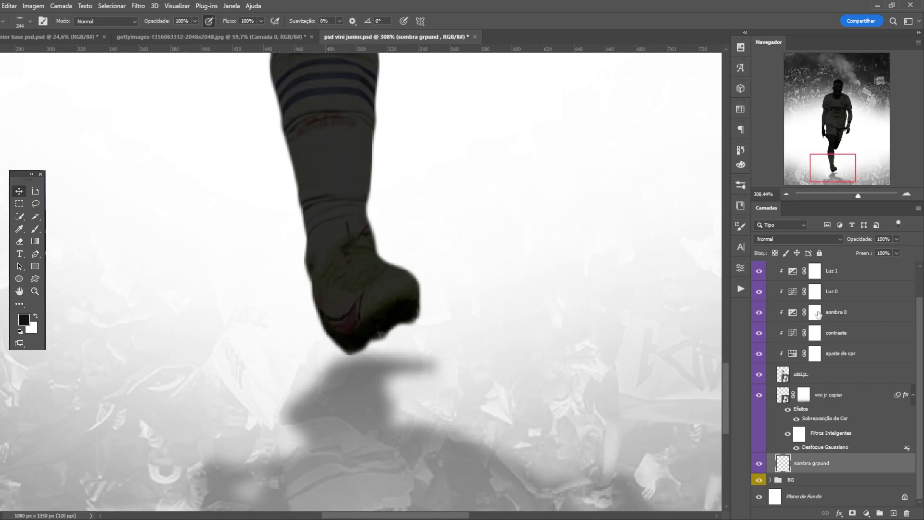
Invert the sombra 0 layer mask back to black to hide the darkening on the player.
{"action": "left_click", "coordinate": [815, 313]}
{"action": "key", "text": "ctrl+t"}
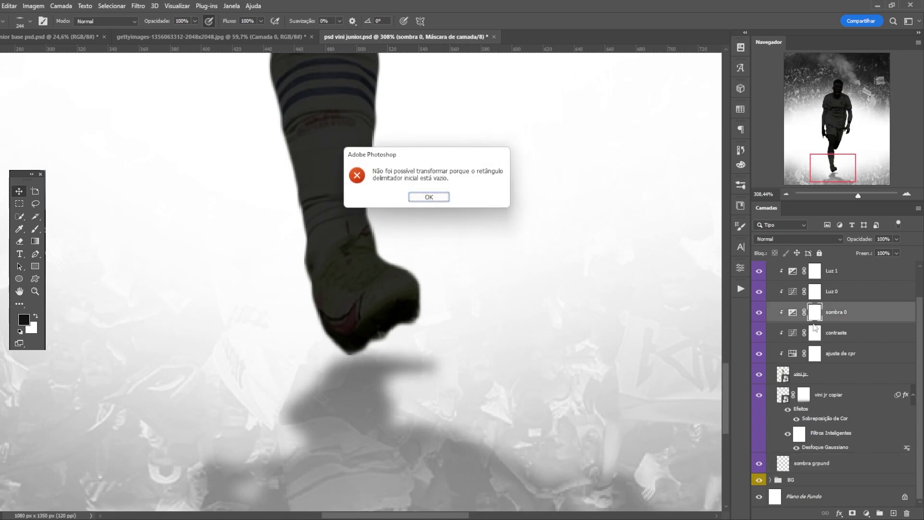
{"action": "left_click", "coordinate": [440, 195]}
{"action": "key", "text": "ctrl+i"}
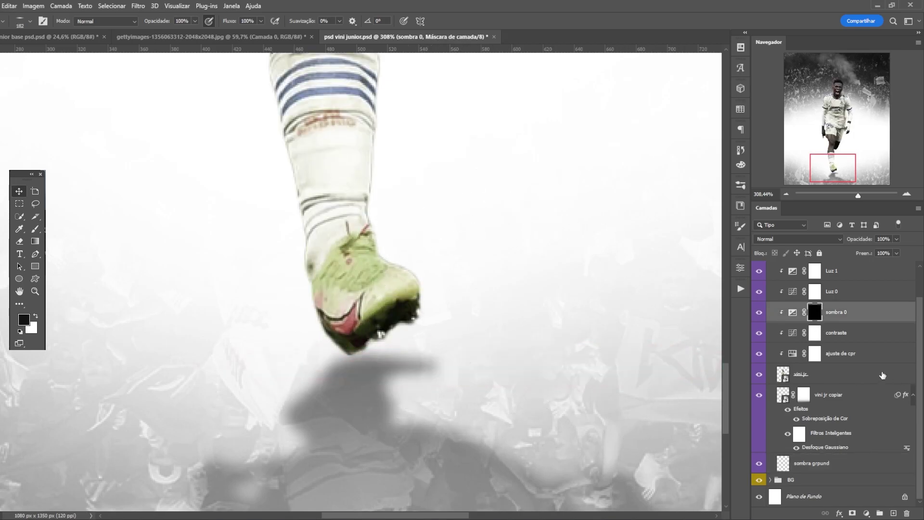
On the sombra grpund layer, set the flattened brush to 23% opacity and a size of about 107 px.
{"action": "left_click", "coordinate": [833, 463]}
{"action": "key", "text": "bracketleft"}
{"action": "key", "text": "bracketleft"}
{"action": "key", "text": "bracketleft"}
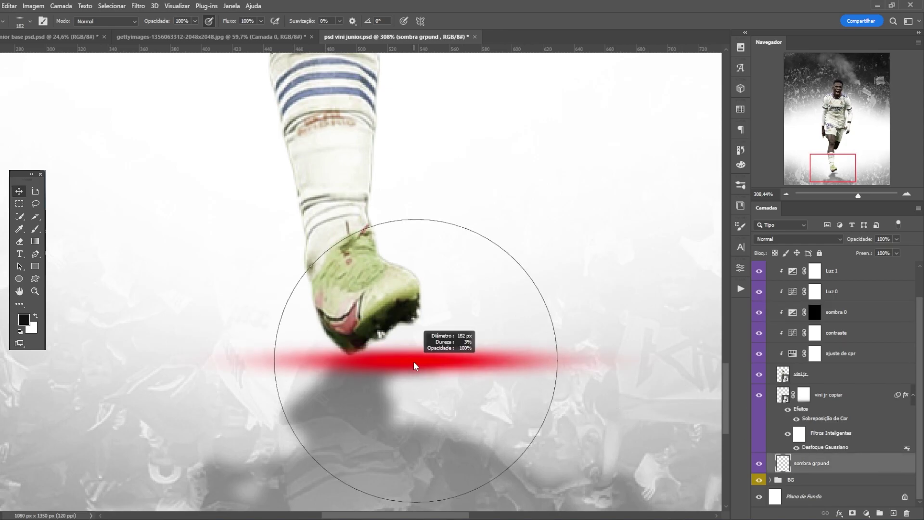
{"action": "scroll", "coordinate": [330, 189], "scroll_direction": "up", "scroll_amount": 2}
{"action": "scroll", "coordinate": [329, 190], "scroll_direction": "down", "scroll_amount": 3}
{"action": "scroll", "coordinate": [378, 354], "scroll_direction": "up", "scroll_amount": 5}
{"action": "key", "text": "bracketright"}
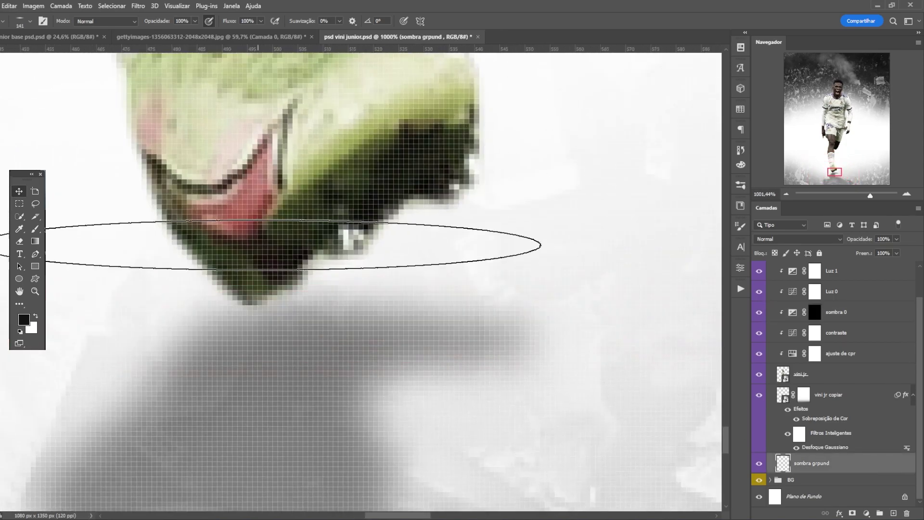
{"action": "scroll", "coordinate": [245, 241], "scroll_direction": "down", "scroll_amount": 3}
{"action": "left_click", "coordinate": [195, 21]}
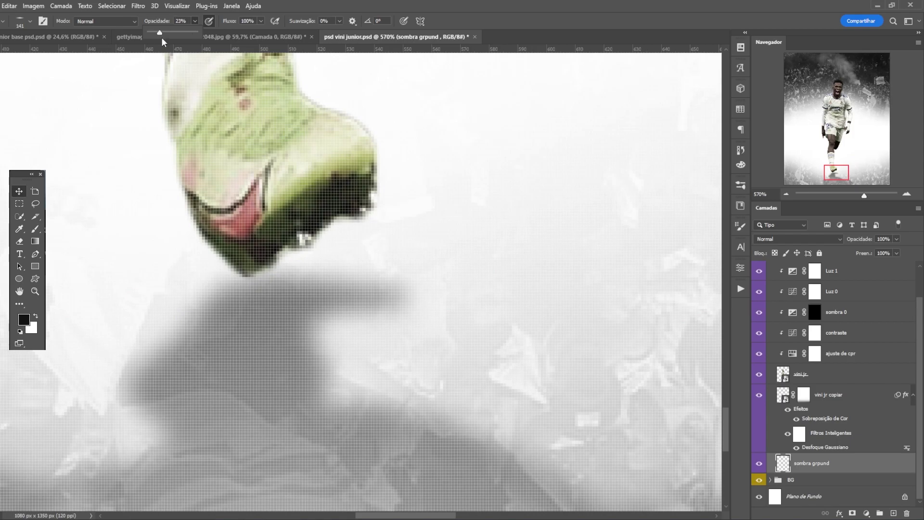
{"action": "right_click", "coordinate": [308, 287]}
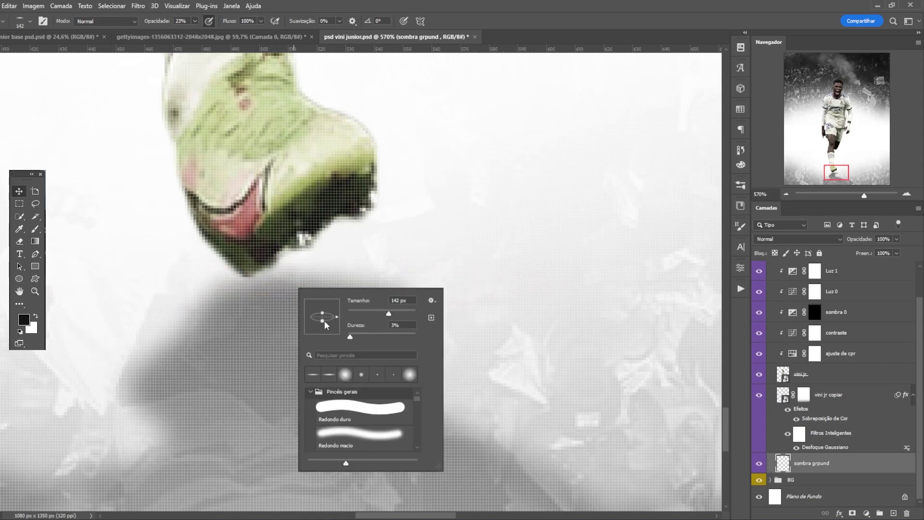
{"action": "left_click_drag", "start_coordinate": [272, 287], "coordinate": [270, 276]}
{"action": "right_click", "coordinate": [307, 288]}
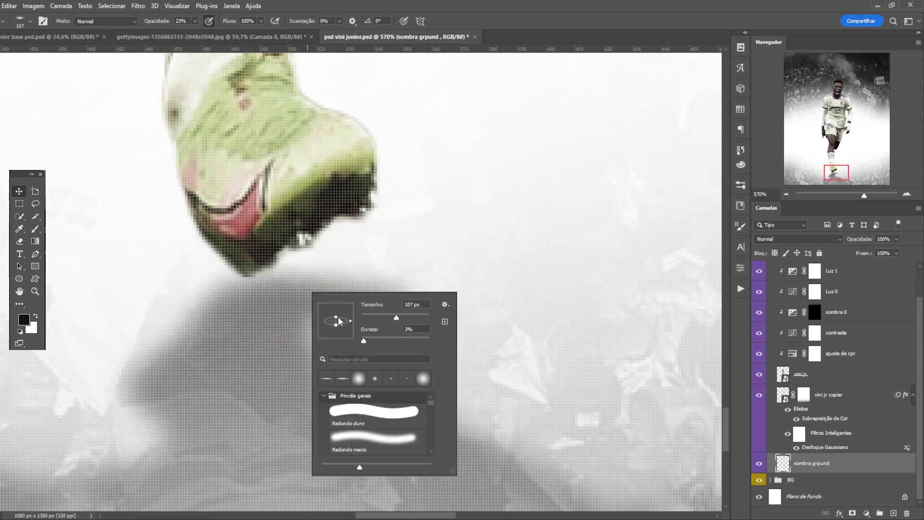
Paint soft dark dabs on the sombra grpund layer directly beneath the boot as a contact shadow.
{"action": "left_click", "coordinate": [249, 284]}
{"action": "left_click", "coordinate": [270, 279]}
{"action": "left_click", "coordinate": [336, 286]}
{"action": "left_click_drag", "start_coordinate": [349, 294], "coordinate": [312, 291]}
{"action": "left_click", "coordinate": [280, 271]}
{"action": "mouse_move", "coordinate": [275, 261]}
{"action": "left_mouse_down"}
{"action": "mouse_move", "coordinate": [266, 303]}
{"action": "mouse_move", "coordinate": [376, 295]}
{"action": "left_mouse_up"}
Try a broad flattened shadow dab with a brush of about 710 px beneath the player's foot.
{"action": "scroll", "coordinate": [267, 293], "scroll_direction": "down", "scroll_amount": 5}
{"action": "scroll", "coordinate": [268, 293], "scroll_direction": "down", "scroll_amount": 3}
{"action": "left_click", "coordinate": [259, 297]}
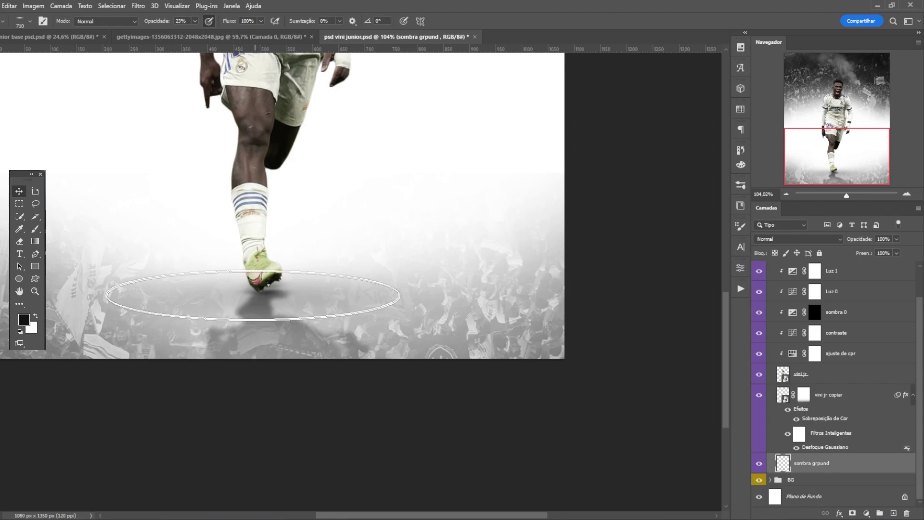
{"action": "scroll", "coordinate": [274, 290], "scroll_direction": "down", "scroll_amount": 8}
{"action": "scroll", "coordinate": [278, 286], "scroll_direction": "up", "scroll_amount": 3}
{"action": "scroll", "coordinate": [328, 327], "scroll_direction": "up", "scroll_amount": 1}
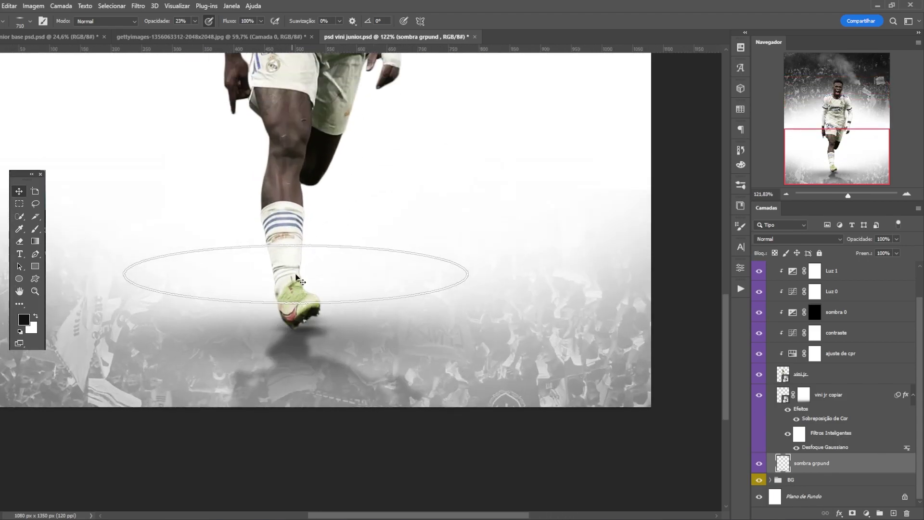
{"action": "key", "text": "ctrl+z"}
Paint a broad, soft ground shadow around the foot with a flattened brush of about 613 px.
{"action": "left_click_drag", "start_coordinate": [335, 329], "coordinate": [311, 331]}
{"action": "left_click", "coordinate": [299, 329]}
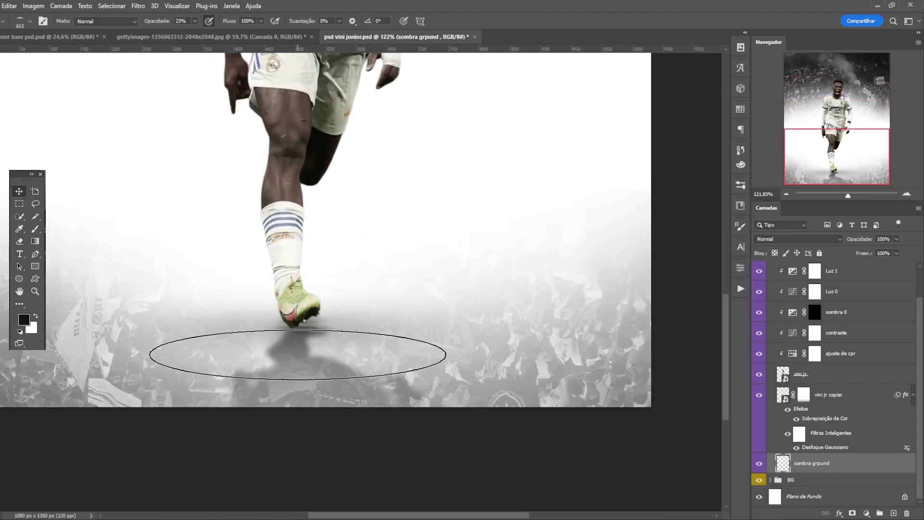
{"action": "scroll", "coordinate": [291, 339], "scroll_direction": "up", "scroll_amount": 1}
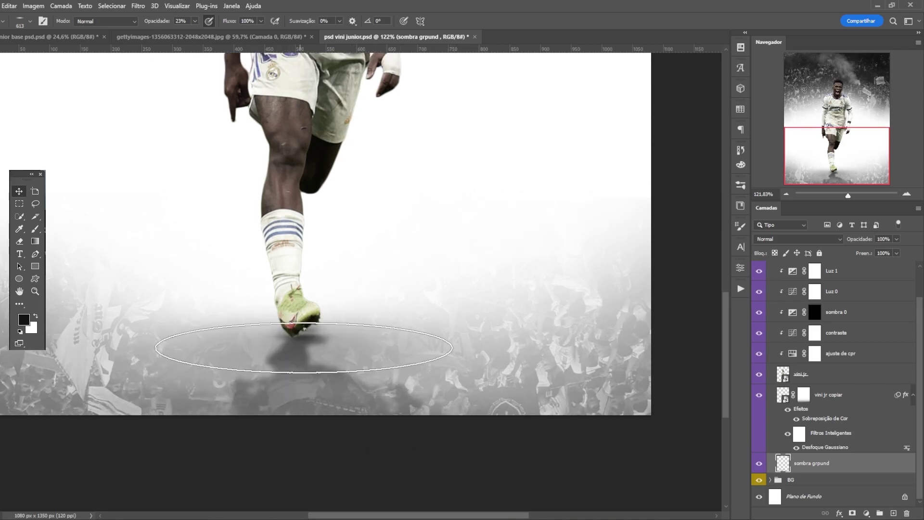
{"action": "scroll", "coordinate": [357, 265], "scroll_direction": "down", "scroll_amount": 5}
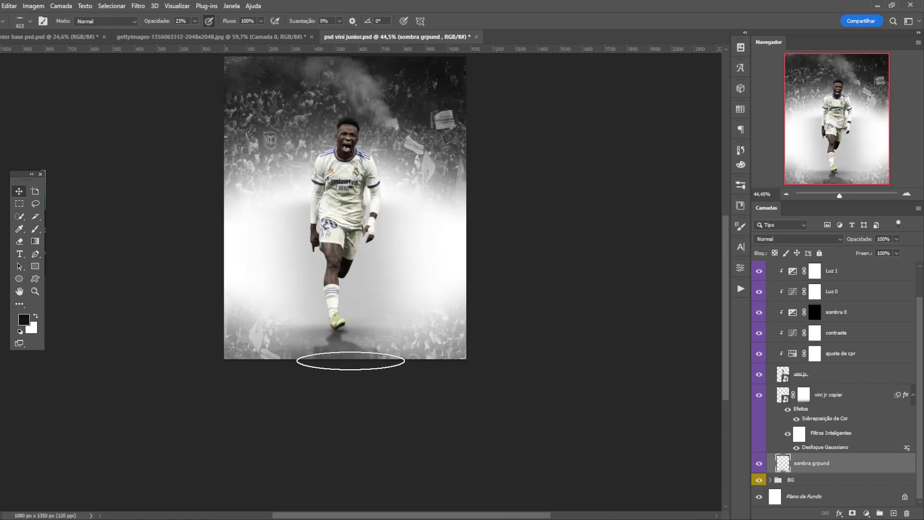
{"action": "scroll", "coordinate": [353, 336], "scroll_direction": "up", "scroll_amount": 4}
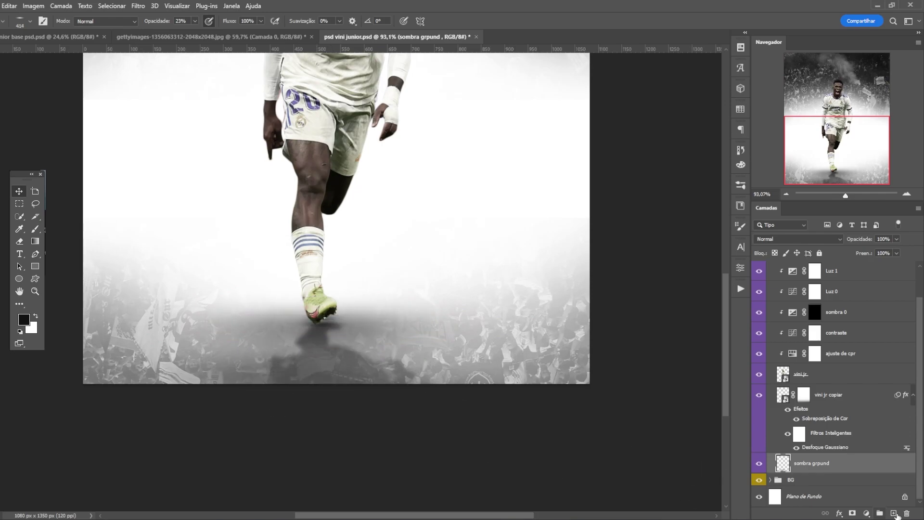
Erase the outer edges of the ground shadow on both sides of the foot with a soft 250 px eraser.
{"action": "key", "text": "e"}
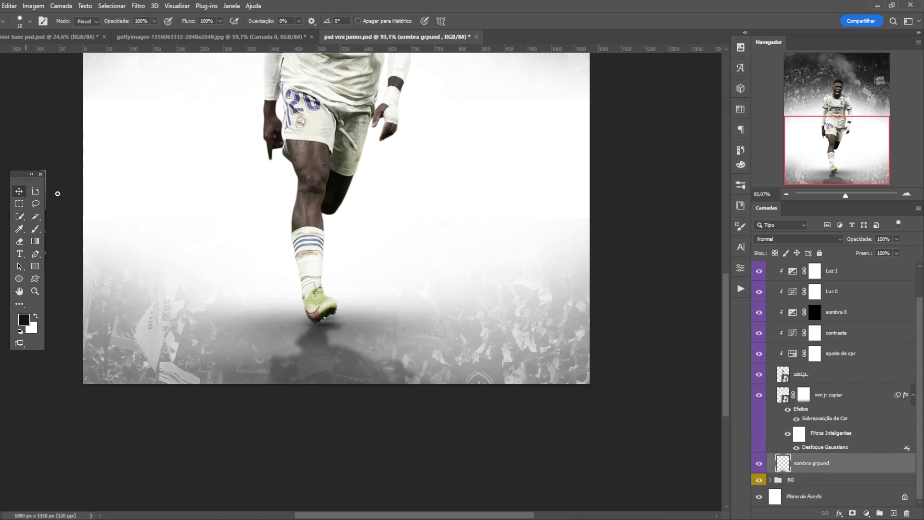
{"action": "right_click", "coordinate": [238, 278]}
{"action": "left_click", "coordinate": [273, 434]}
{"action": "left_click_drag", "start_coordinate": [226, 286], "coordinate": [164, 366]}
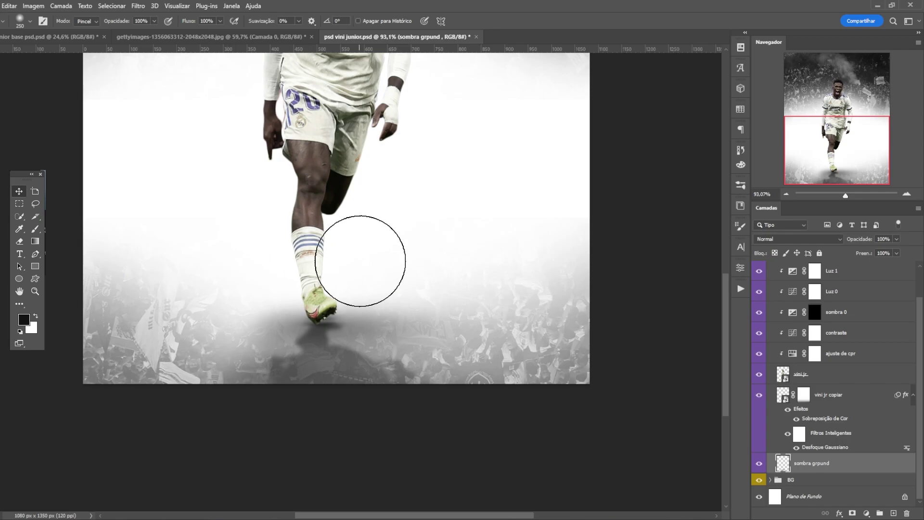
{"action": "left_click_drag", "start_coordinate": [385, 314], "coordinate": [437, 318]}
{"action": "scroll", "coordinate": [403, 262], "scroll_direction": "down", "scroll_amount": 6}
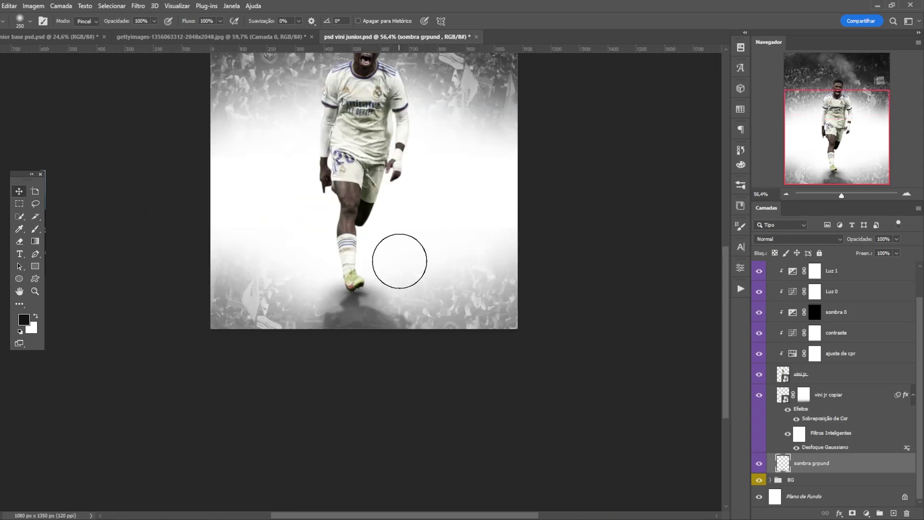
{"action": "scroll", "coordinate": [434, 270], "scroll_direction": "up", "scroll_amount": 5}
Darken the ground shadow under the foot with a flattened brush of about 406 px at 11% opacity.
{"action": "key", "text": "b"}
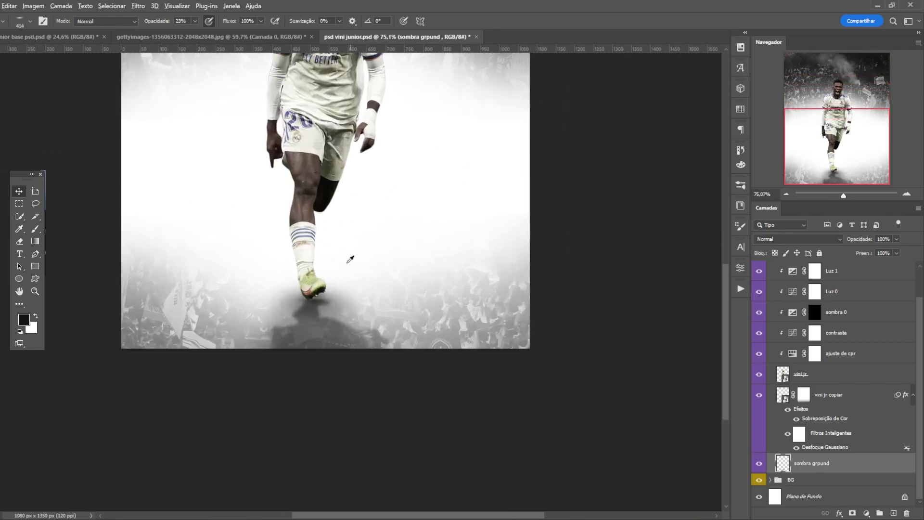
{"action": "left_click_drag", "start_coordinate": [313, 325], "coordinate": [253, 324]}
{"action": "left_click", "coordinate": [195, 20]}
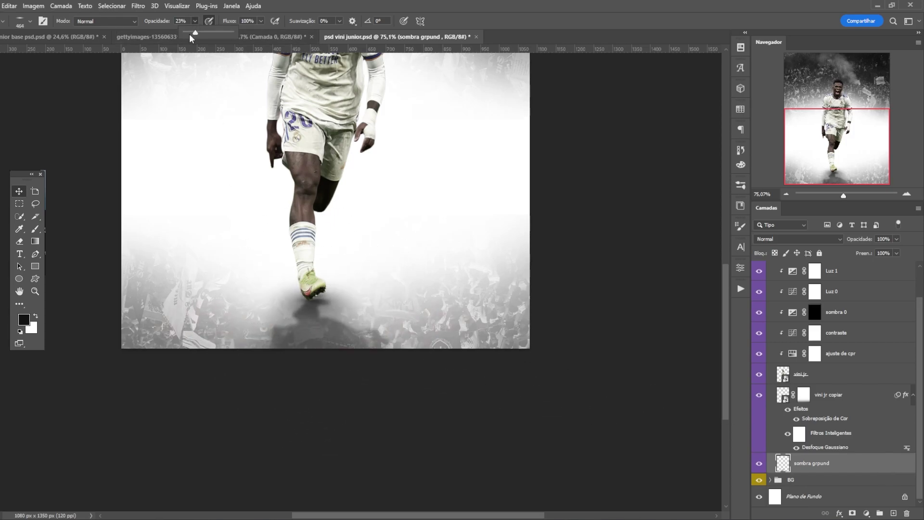
{"action": "scroll", "coordinate": [319, 329], "scroll_direction": "up", "scroll_amount": 4}
{"action": "left_click_drag", "start_coordinate": [295, 215], "coordinate": [255, 215]}
{"action": "left_click", "coordinate": [291, 284]}
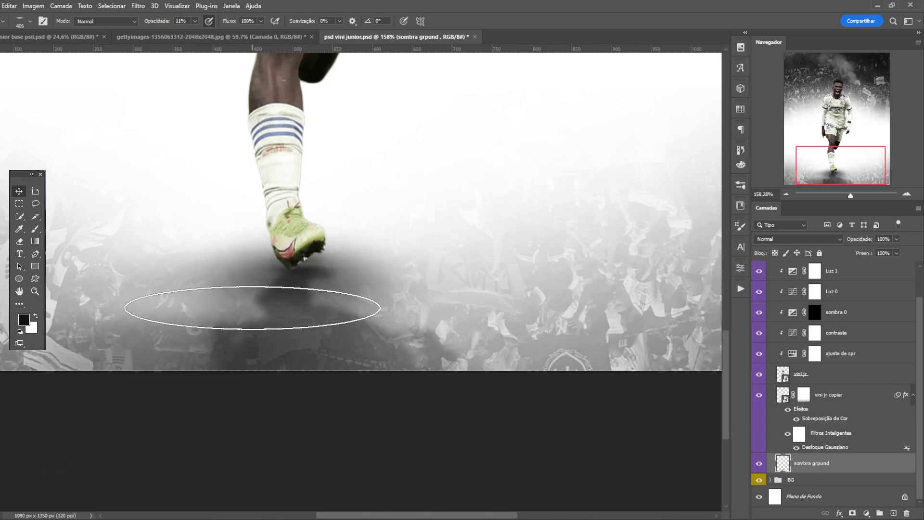
Deepen the contact shadow right under the boot with a smaller flattened brush of about 65 px.
{"action": "scroll", "coordinate": [270, 289], "scroll_direction": "down", "scroll_amount": 6}
{"action": "scroll", "coordinate": [284, 277], "scroll_direction": "up", "scroll_amount": 7}
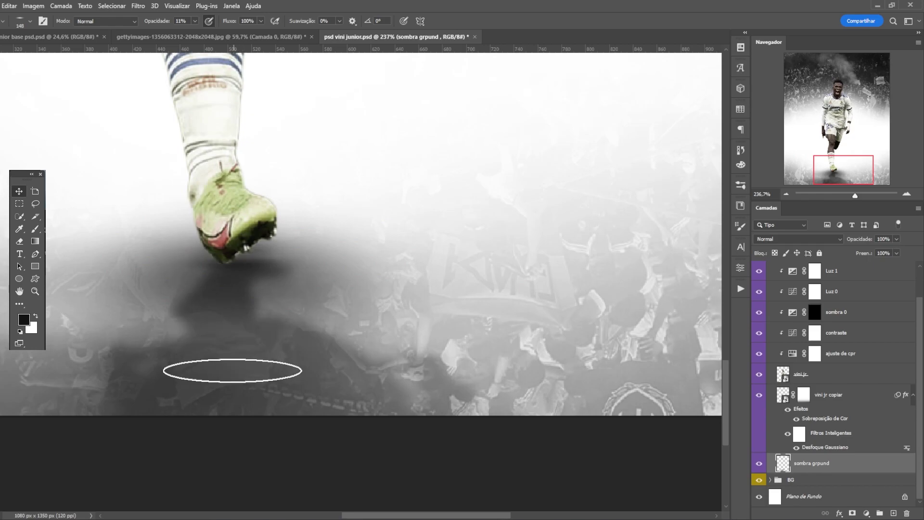
{"action": "scroll", "coordinate": [268, 369], "scroll_direction": "down", "scroll_amount": 4}
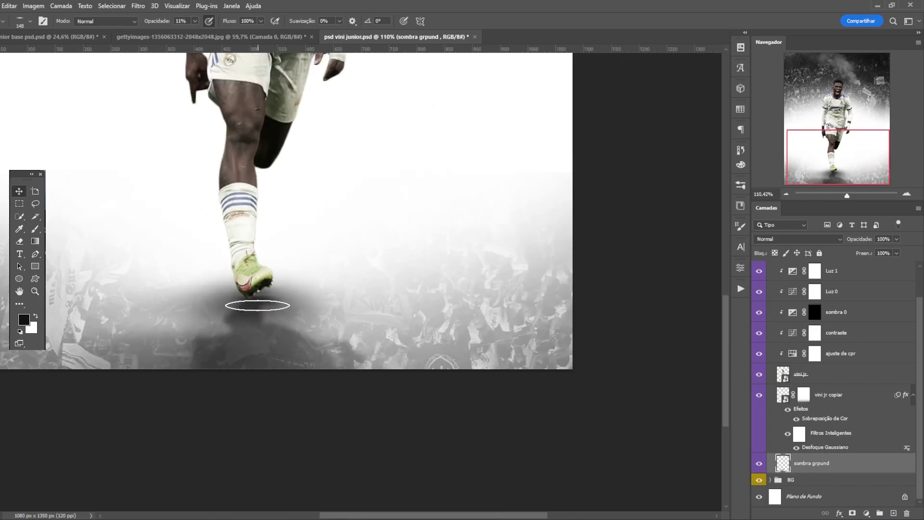
{"action": "scroll", "coordinate": [264, 361], "scroll_direction": "up", "scroll_amount": 4}
{"action": "left_click_drag", "start_coordinate": [263, 320], "coordinate": [250, 320]}
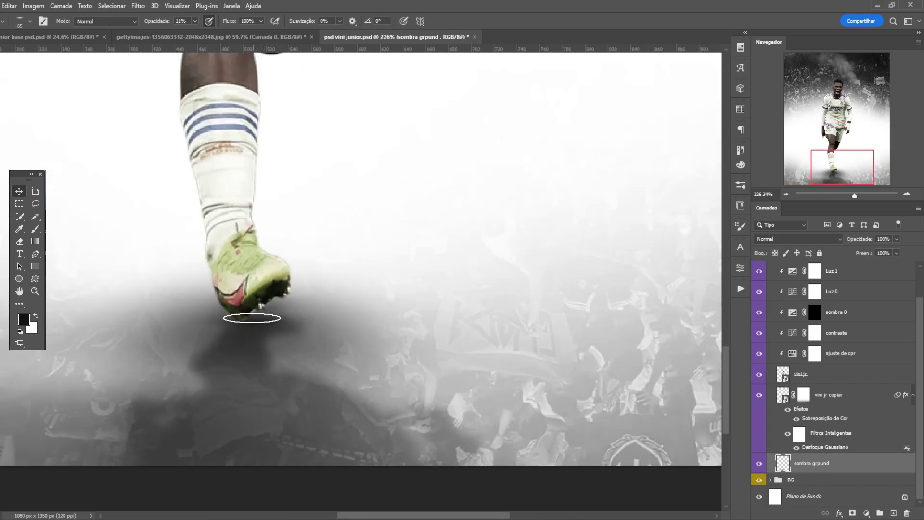
{"action": "scroll", "coordinate": [254, 318], "scroll_direction": "down", "scroll_amount": 1}
{"action": "scroll", "coordinate": [254, 322], "scroll_direction": "up", "scroll_amount": 3}
{"action": "key", "text": "ctrl+0"}
Select the vini jr copiar shadow layer and compare the poster with it hidden and shown.
{"action": "left_click", "coordinate": [830, 402]}
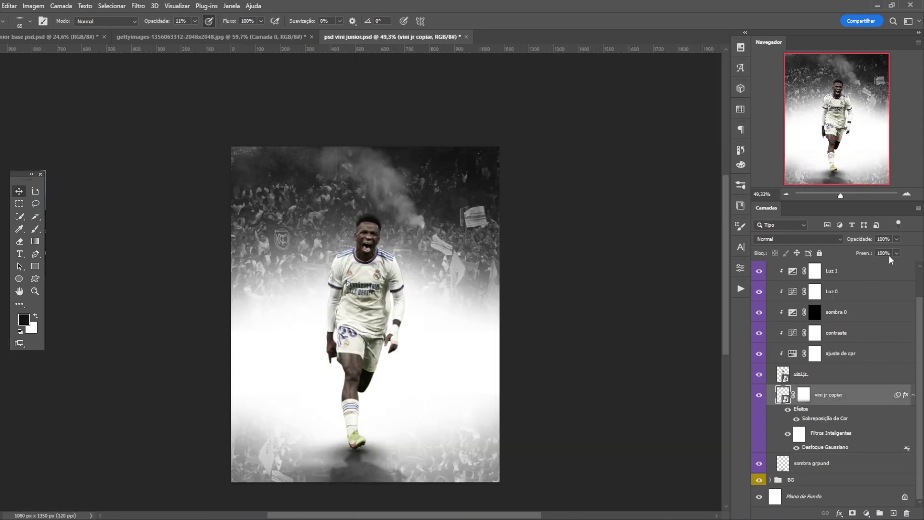
{"action": "scroll", "coordinate": [665, 289], "scroll_direction": "down", "scroll_amount": 1}
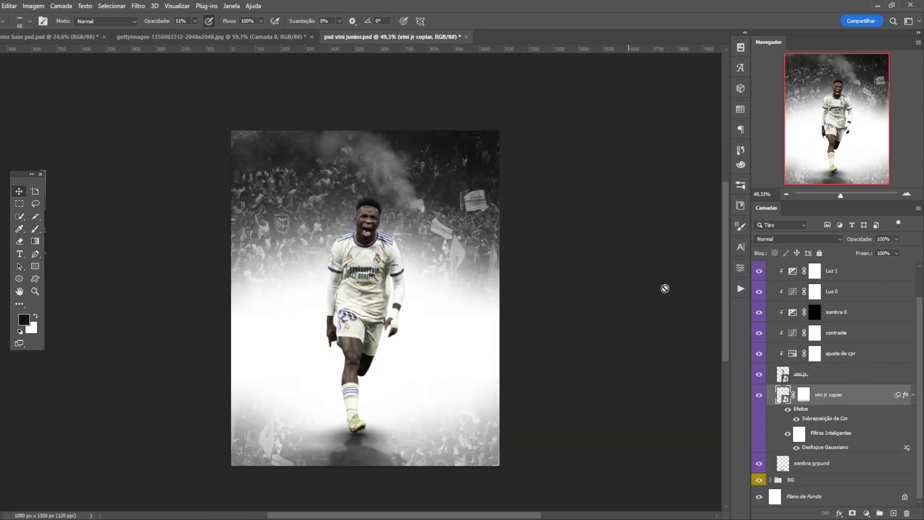
{"action": "left_click", "coordinate": [805, 392]}
{"action": "left_click", "coordinate": [783, 393]}
{"action": "scroll", "coordinate": [704, 369], "scroll_direction": "down", "scroll_amount": 3}
{"action": "left_click", "coordinate": [757, 394]}
{"action": "left_click", "coordinate": [757, 395]}
{"action": "scroll", "coordinate": [432, 405], "scroll_direction": "up", "scroll_amount": 3}
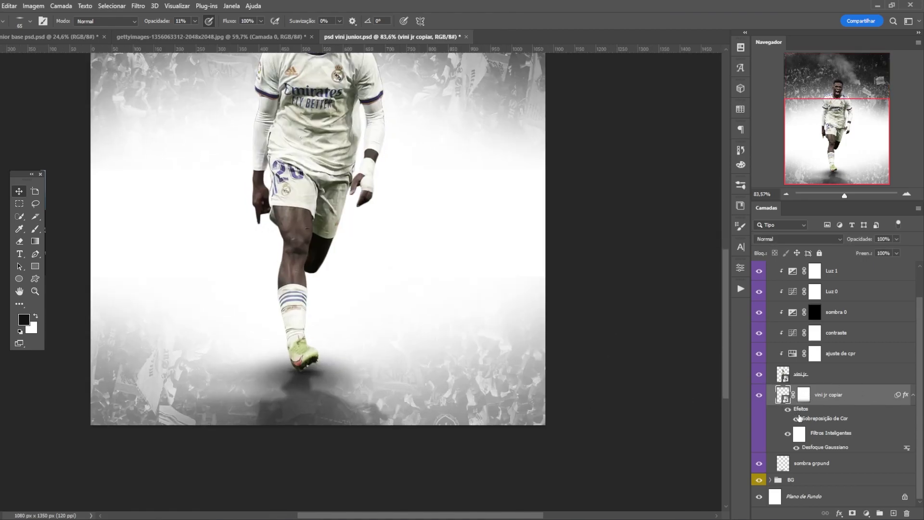
Set the Gaussian blur radius of the vini jr copiar shadow layer to 5,0 pixels.
{"action": "double_click", "coordinate": [820, 448]}
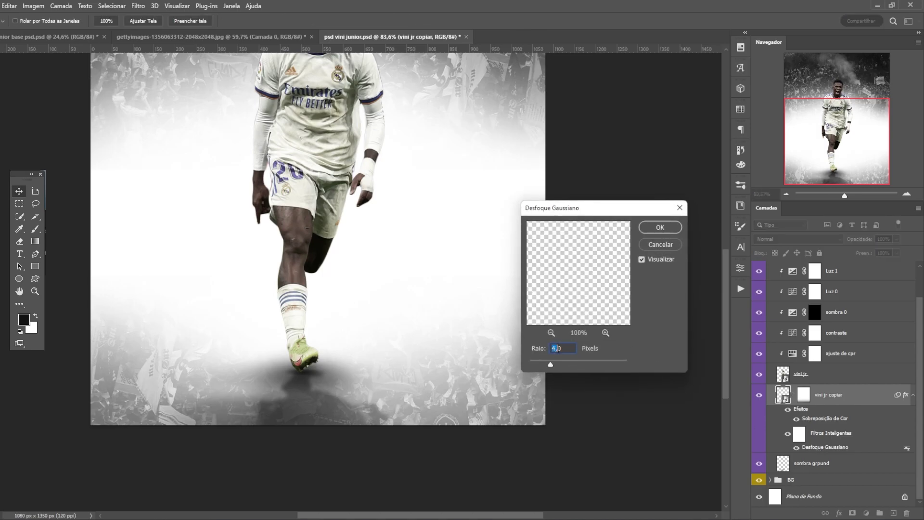
{"action": "type", "text": "50"}
{"action": "key", "text": "Tab"}
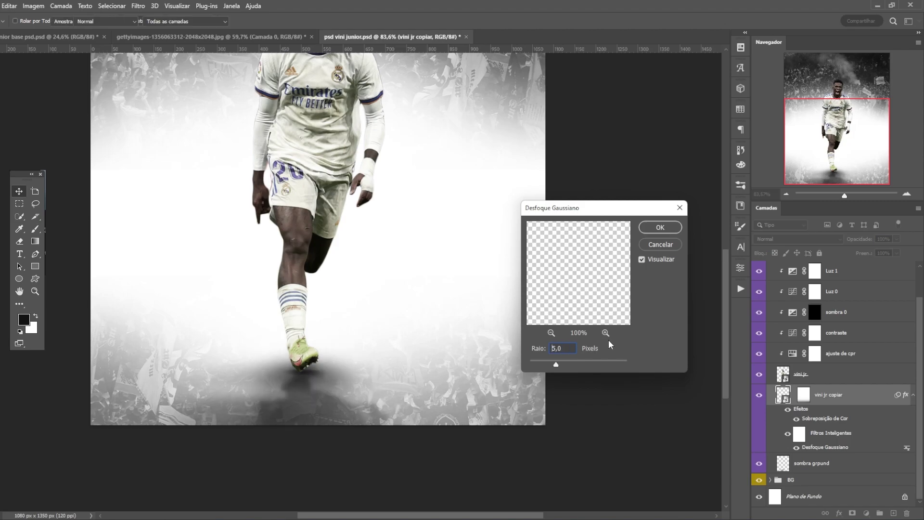
{"action": "key", "text": "Return"}
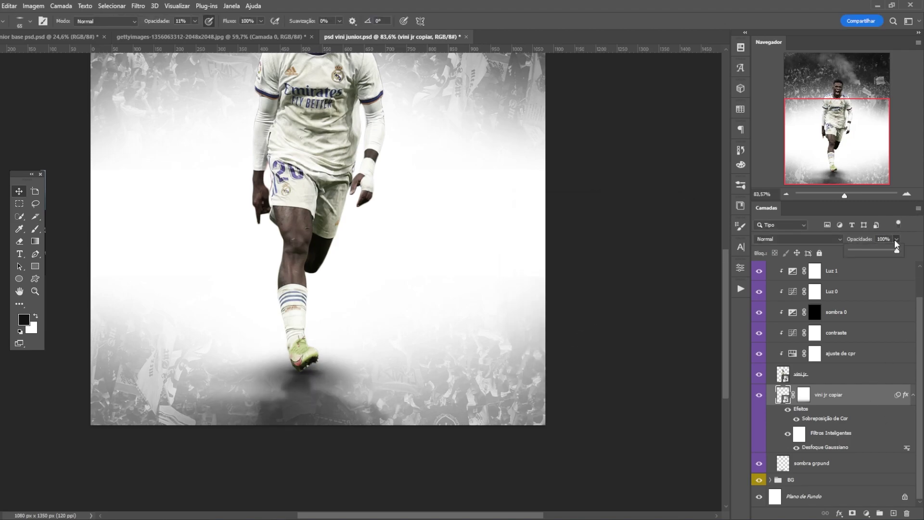
Set the vini jr copiar shadow layer's opacity to 67%.
{"action": "left_click_drag", "start_coordinate": [893, 250], "coordinate": [881, 249]}
{"action": "scroll", "coordinate": [571, 279], "scroll_direction": "down", "scroll_amount": 3}
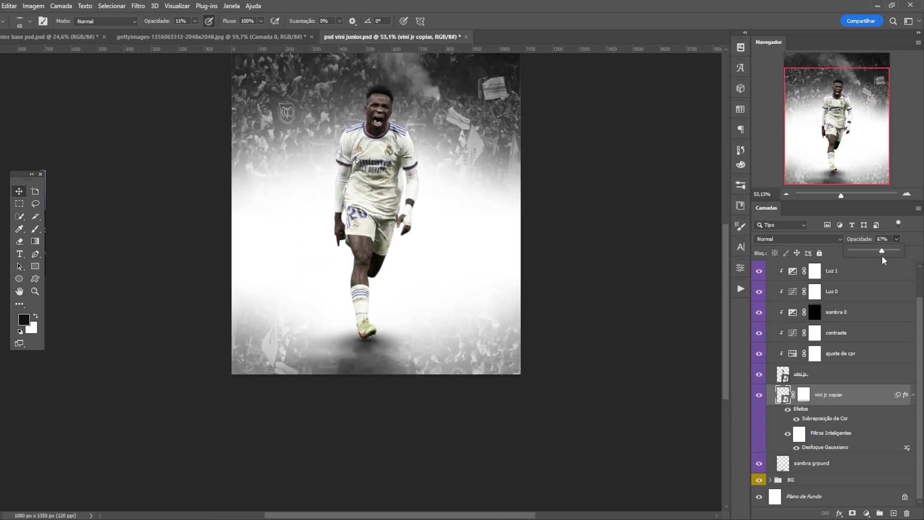
{"action": "scroll", "coordinate": [392, 253], "scroll_direction": "up", "scroll_amount": 3}
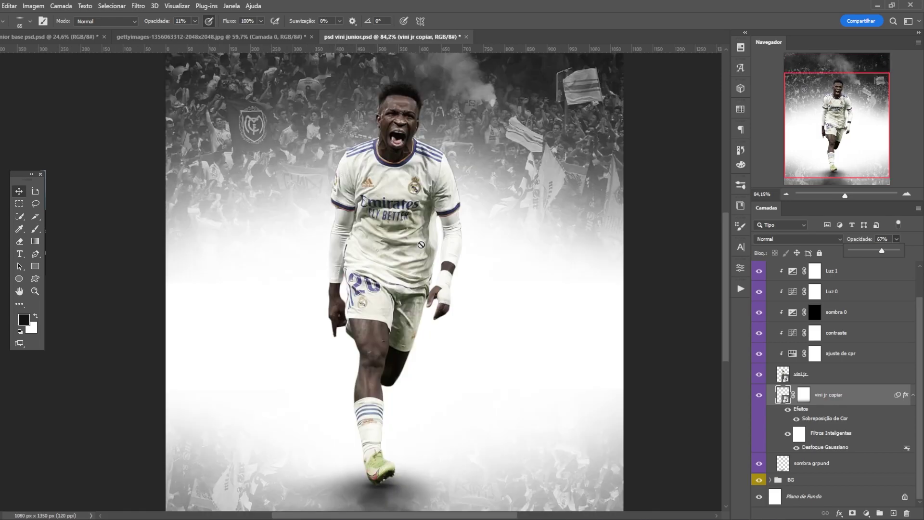
{"action": "key", "text": "v"}
{"action": "key", "text": "shift+v"}
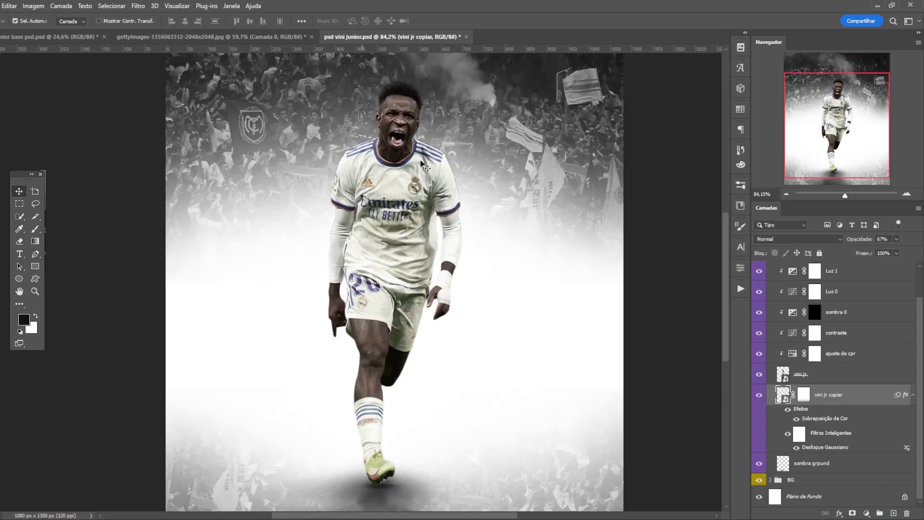
Collapse the jogador group and add a new layer named Luz da comp above Curvas 1 in the BG group.
{"action": "scroll", "coordinate": [757, 272], "scroll_direction": "up", "scroll_amount": 2}
{"action": "left_click", "coordinate": [758, 271]}
{"action": "left_click", "coordinate": [771, 288]}
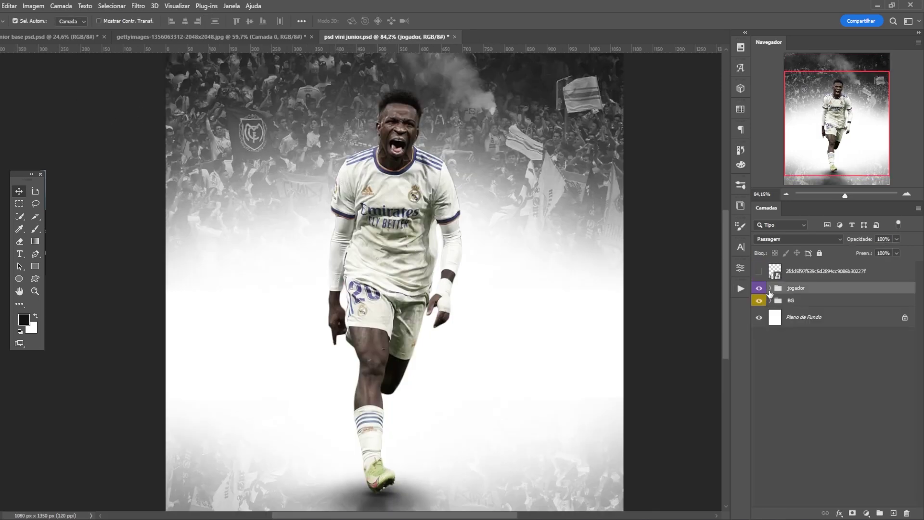
{"action": "left_click", "coordinate": [779, 302]}
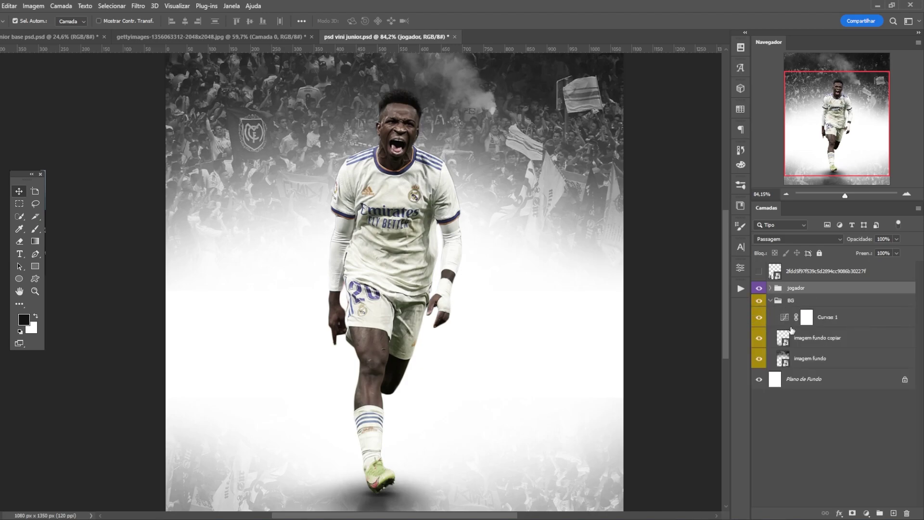
{"action": "left_click", "coordinate": [849, 325]}
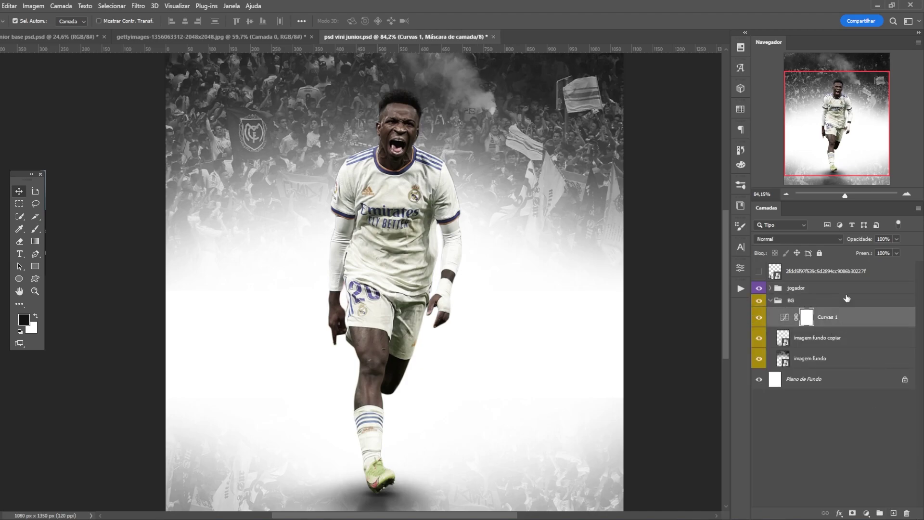
{"action": "left_click", "coordinate": [894, 513]}
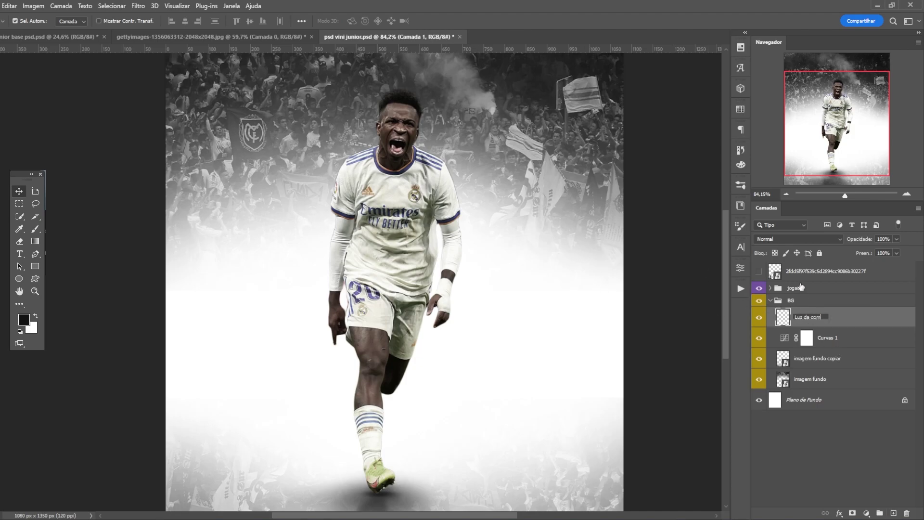
{"action": "key", "text": "Return"}
{"action": "key", "text": "a"}
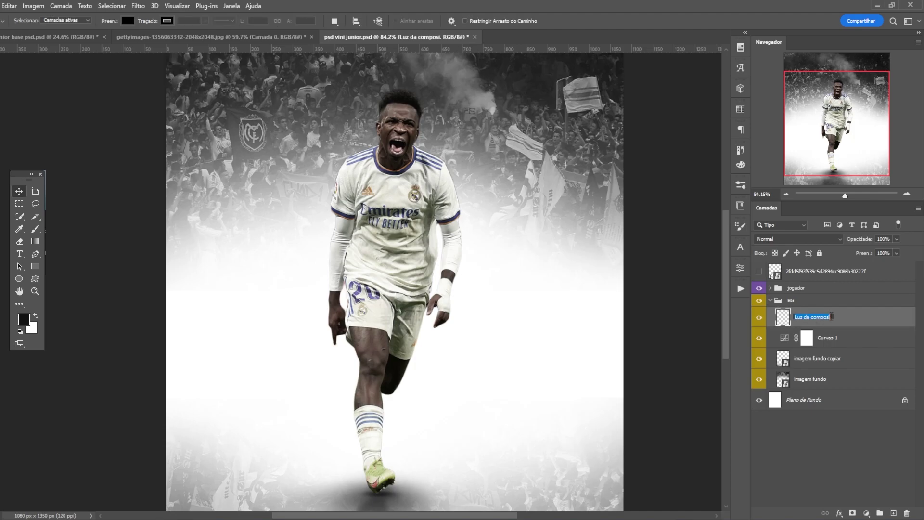
{"action": "key", "text": "Return"}
{"action": "scroll", "coordinate": [480, 227], "scroll_direction": "up", "scroll_amount": 2}
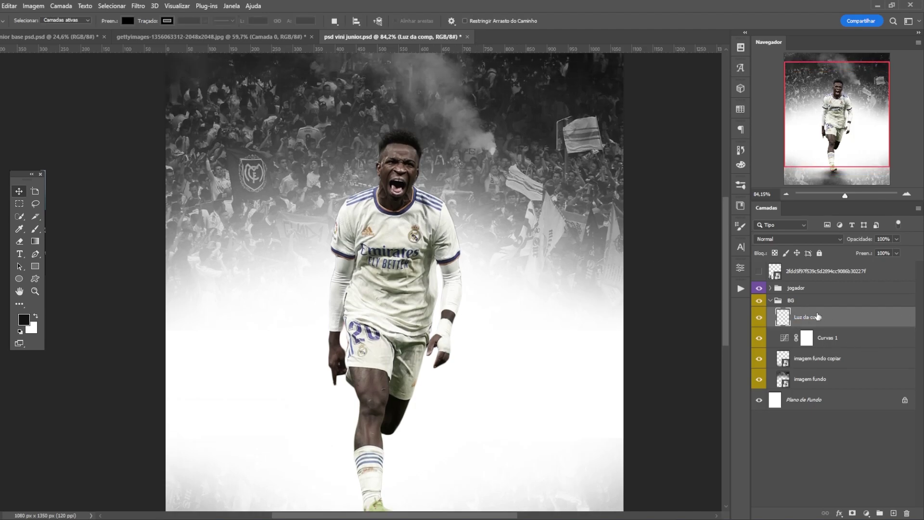
Prepare a soft round brush of about 255 px at 100% opacity, undoing the trial dab.
{"action": "key", "text": "b"}
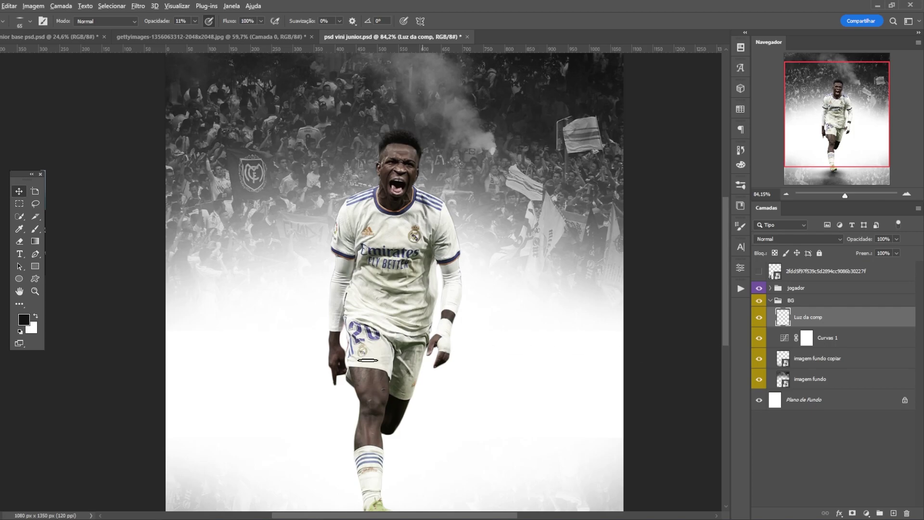
{"action": "left_click_drag", "start_coordinate": [260, 297], "coordinate": [381, 215]}
{"action": "right_click", "coordinate": [384, 213]}
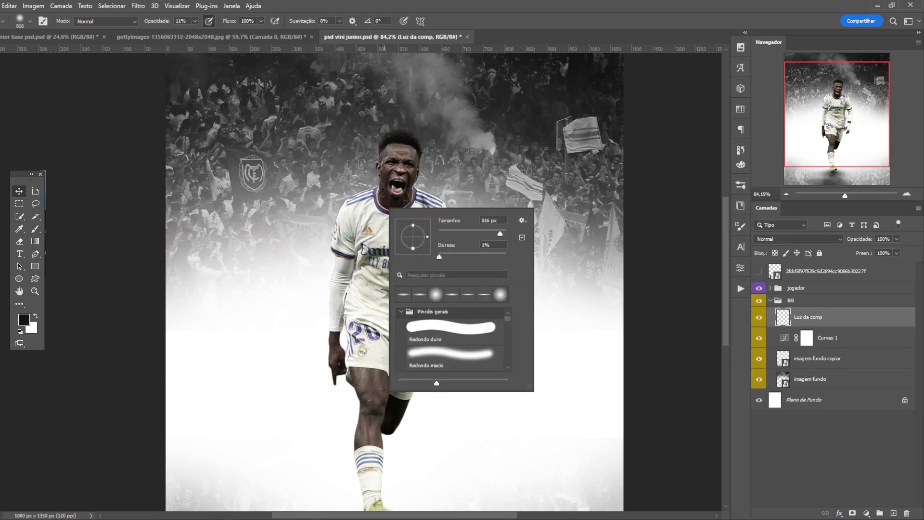
{"action": "left_click", "coordinate": [194, 23]}
{"action": "left_click_drag", "start_coordinate": [196, 33], "coordinate": [239, 35]}
{"action": "left_click_drag", "start_coordinate": [414, 262], "coordinate": [362, 262]}
{"action": "left_click", "coordinate": [384, 207]}
{"action": "key", "text": "ctrl+z"}
{"action": "mouse_move", "coordinate": [397, 226]}
{"action": "left_mouse_down"}
{"action": "mouse_move", "coordinate": [348, 220]}
{"action": "mouse_move", "coordinate": [383, 228]}
{"action": "mouse_move", "coordinate": [384, 238]}
{"action": "left_mouse_up"}
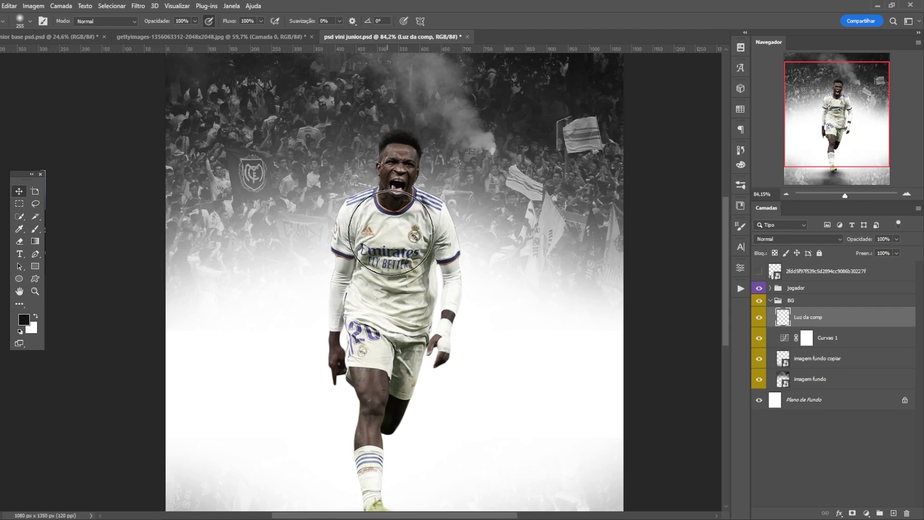
Paint a soft white glow behind the player's head and shoulders with a brush of about 99 px.
{"action": "left_click_drag", "start_coordinate": [405, 204], "coordinate": [380, 201]}
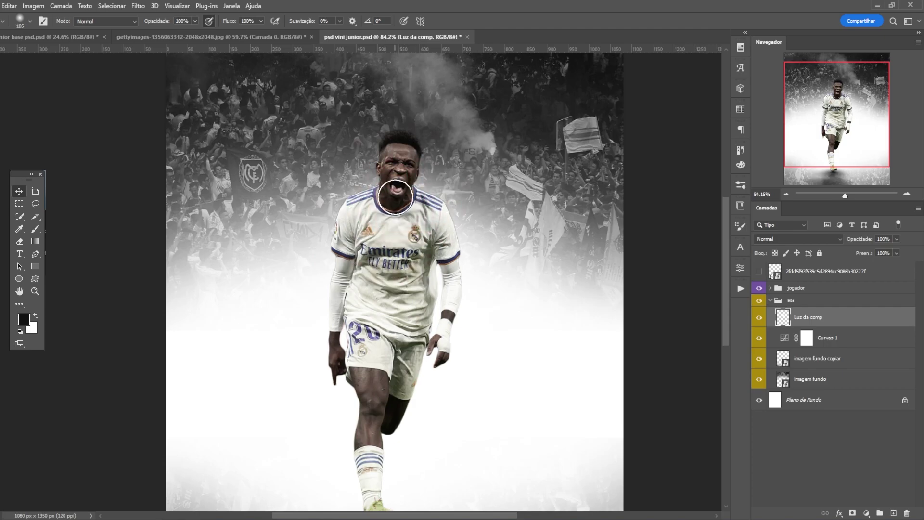
{"action": "scroll", "coordinate": [404, 144], "scroll_direction": "up", "scroll_amount": 6}
{"action": "left_click_drag", "start_coordinate": [422, 171], "coordinate": [417, 172]}
{"action": "left_click", "coordinate": [388, 132]}
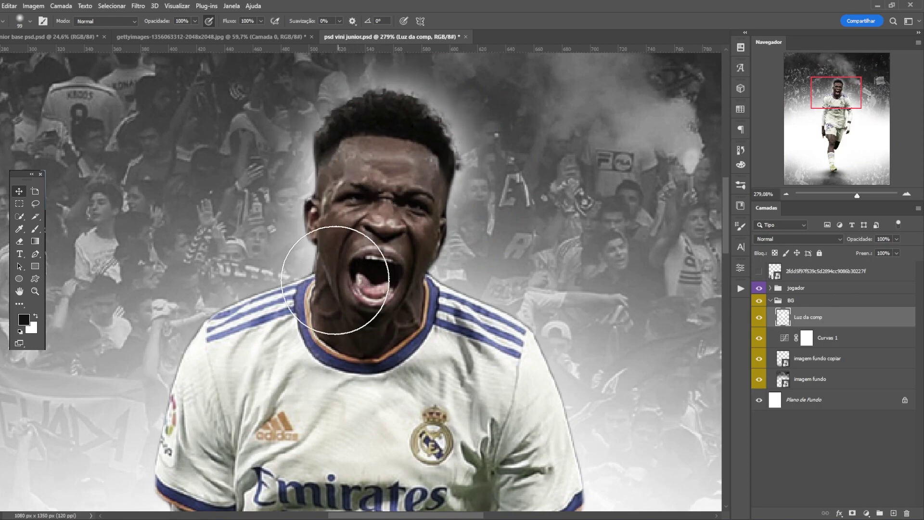
{"action": "left_click_drag", "start_coordinate": [217, 386], "coordinate": [199, 432]}
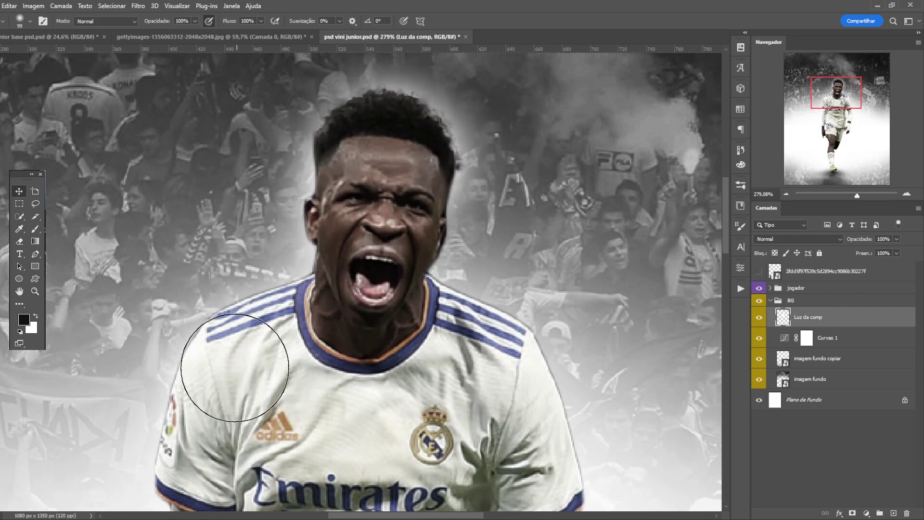
Switch to the base psd document to examine the reference glow around the player, then return to psd vini junior.psd.
{"action": "left_click", "coordinate": [28, 39]}
{"action": "scroll", "coordinate": [270, 134], "scroll_direction": "up", "scroll_amount": 5}
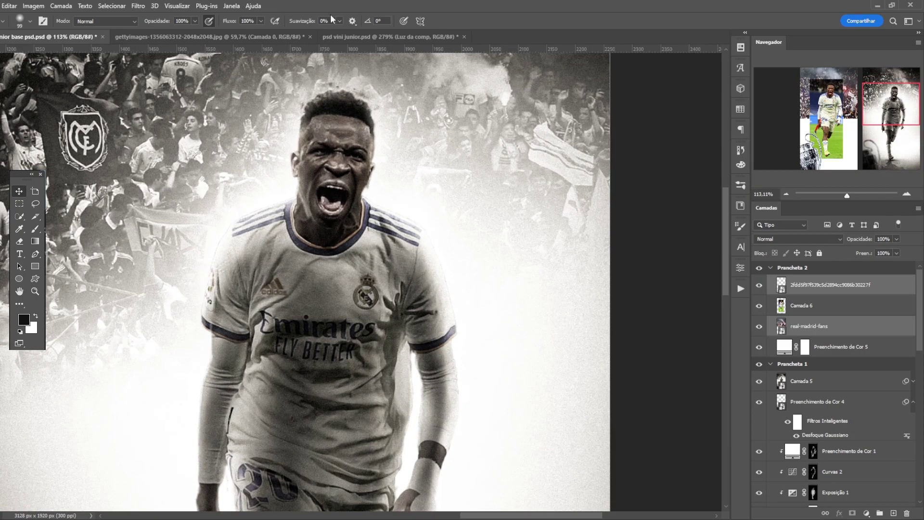
{"action": "left_click", "coordinate": [347, 37]}
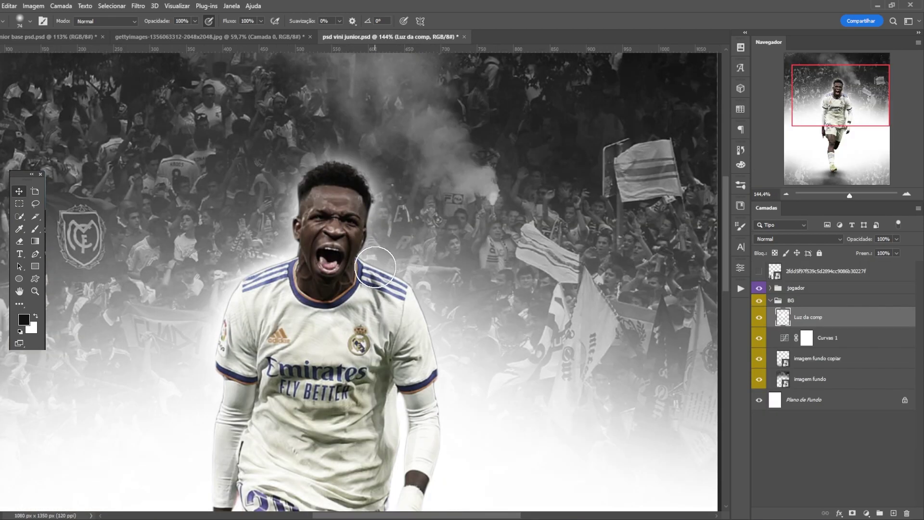
Extend the white glow along the player's shoulders and arms with a brush of about 74 px.
{"action": "scroll", "coordinate": [396, 178], "scroll_direction": "down", "scroll_amount": 4}
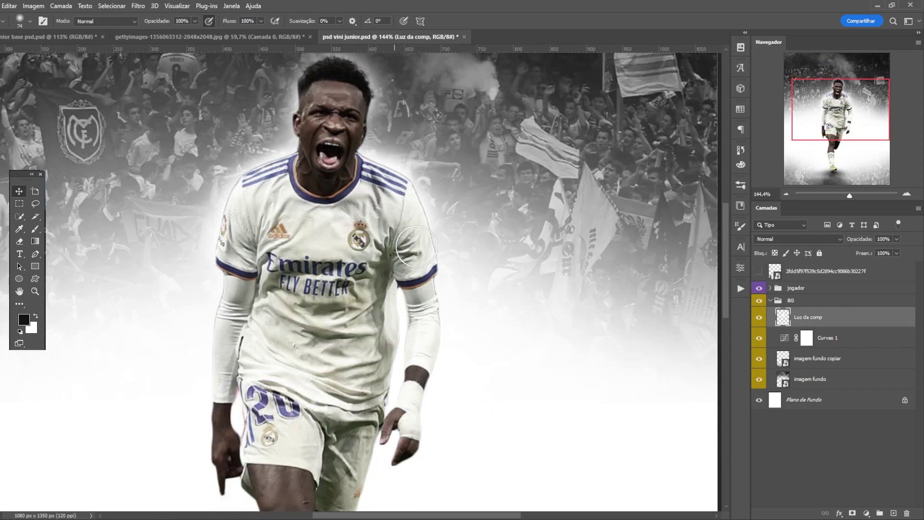
{"action": "scroll", "coordinate": [395, 178], "scroll_direction": "down", "scroll_amount": 8}
{"action": "scroll", "coordinate": [269, 308], "scroll_direction": "up", "scroll_amount": 10}
{"action": "scroll", "coordinate": [301, 231], "scroll_direction": "down", "scroll_amount": 6}
{"action": "scroll", "coordinate": [302, 234], "scroll_direction": "up", "scroll_amount": 1}
Spread a faint, wide glow behind the player's head and chest with a brush of about 520 px at 15% opacity.
{"action": "left_click_drag", "start_coordinate": [303, 243], "coordinate": [361, 242]}
{"action": "scroll", "coordinate": [294, 242], "scroll_direction": "up", "scroll_amount": 5}
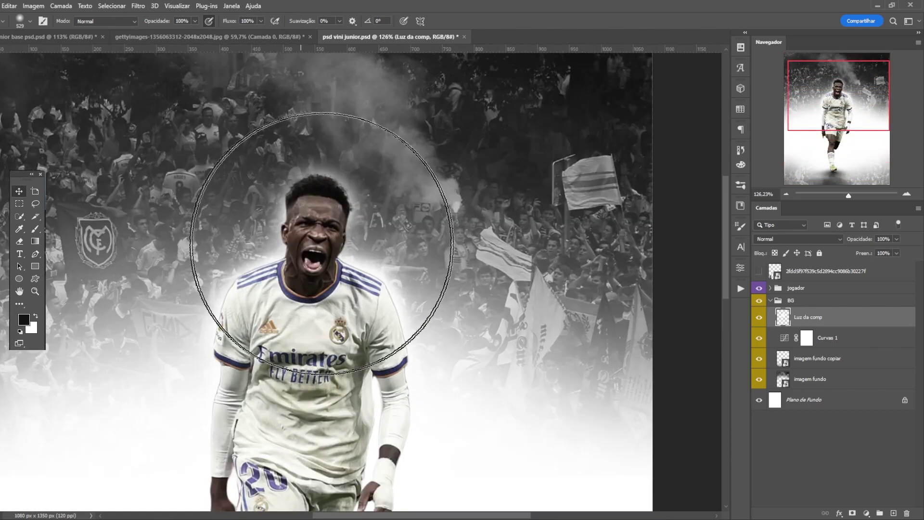
{"action": "mouse_move", "coordinate": [320, 297]}
{"action": "left_mouse_down"}
{"action": "mouse_move", "coordinate": [260, 295]}
{"action": "mouse_move", "coordinate": [379, 301]}
{"action": "mouse_move", "coordinate": [354, 304]}
{"action": "left_mouse_up"}
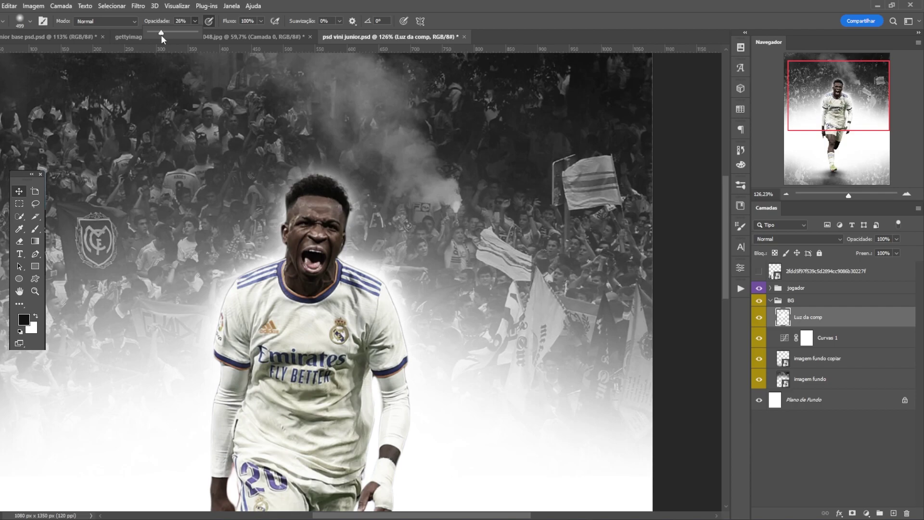
{"action": "mouse_move", "coordinate": [350, 275]}
{"action": "left_mouse_down"}
{"action": "mouse_move", "coordinate": [309, 270]}
{"action": "mouse_move", "coordinate": [393, 247]}
{"action": "left_mouse_up"}
{"action": "left_click", "coordinate": [309, 270]}
{"action": "left_click", "coordinate": [307, 271]}
{"action": "scroll", "coordinate": [412, 272], "scroll_direction": "down", "scroll_amount": 7}
{"action": "scroll", "coordinate": [407, 297], "scroll_direction": "up", "scroll_amount": 7}
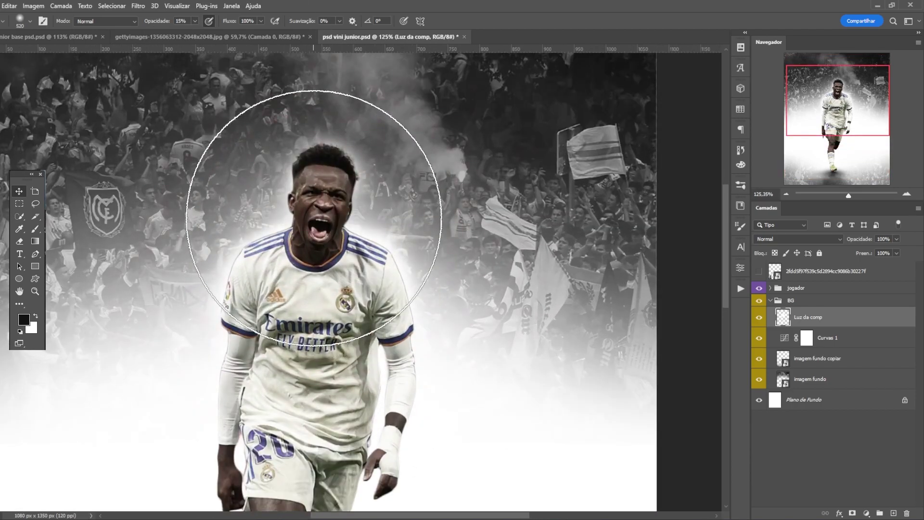
Build up the faint glow around the player's upper body at 15% opacity, reducing the brush to about 295 px.
{"action": "left_click_drag", "start_coordinate": [315, 219], "coordinate": [312, 260]}
{"action": "scroll", "coordinate": [311, 259], "scroll_direction": "down", "scroll_amount": 7}
{"action": "left_click", "coordinate": [313, 270]}
{"action": "left_click", "coordinate": [331, 272]}
{"action": "scroll", "coordinate": [374, 285], "scroll_direction": "down", "scroll_amount": 4}
{"action": "scroll", "coordinate": [342, 323], "scroll_direction": "up", "scroll_amount": 5}
{"action": "left_click_drag", "start_coordinate": [419, 346], "coordinate": [398, 295]}
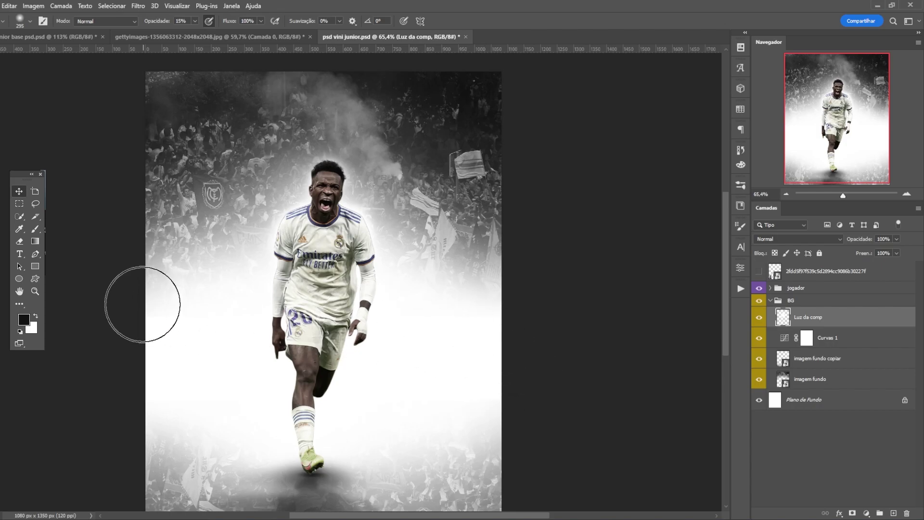
Paint on the sombra 0 mask at 29% brush opacity to darken the player's face, shirt, shorts and legs.
{"action": "scroll", "coordinate": [311, 192], "scroll_direction": "up", "scroll_amount": 3}
{"action": "left_click", "coordinate": [770, 301]}
{"action": "left_click", "coordinate": [771, 301]}
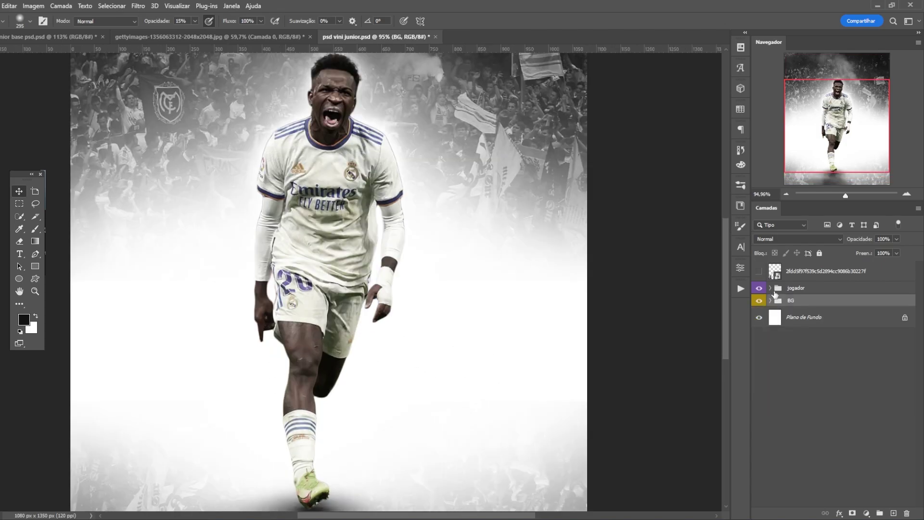
{"action": "left_click", "coordinate": [770, 288]}
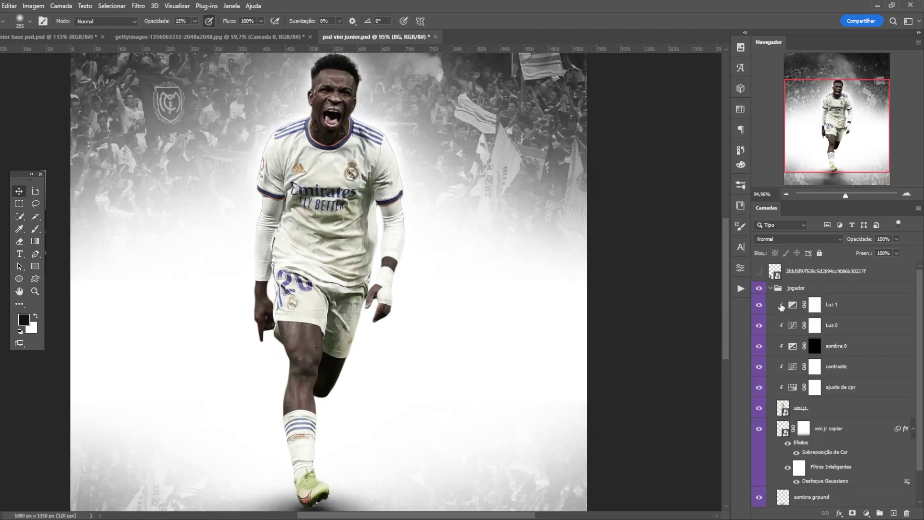
{"action": "left_click", "coordinate": [815, 347]}
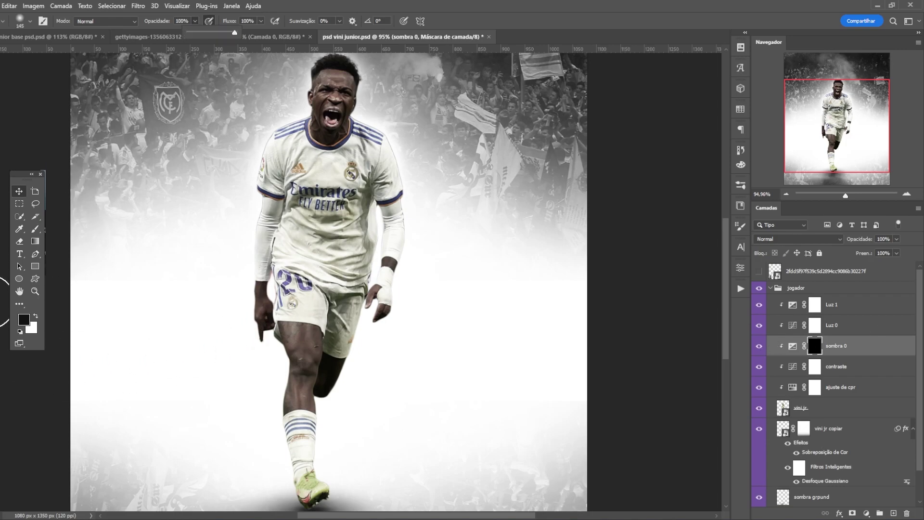
{"action": "left_click", "coordinate": [195, 21]}
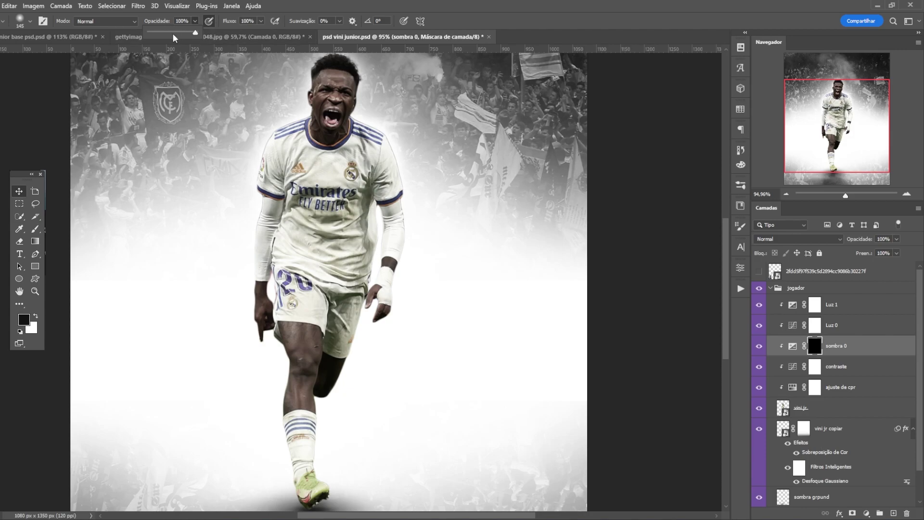
{"action": "mouse_move", "coordinate": [301, 170]}
{"action": "left_mouse_down"}
{"action": "mouse_move", "coordinate": [304, 270]}
{"action": "mouse_move", "coordinate": [319, 234]}
{"action": "mouse_move", "coordinate": [304, 323]}
{"action": "mouse_move", "coordinate": [344, 278]}
{"action": "mouse_move", "coordinate": [301, 308]}
{"action": "mouse_move", "coordinate": [306, 236]}
{"action": "mouse_move", "coordinate": [338, 136]}
{"action": "mouse_move", "coordinate": [272, 171]}
{"action": "mouse_move", "coordinate": [377, 146]}
{"action": "mouse_move", "coordinate": [371, 267]}
{"action": "mouse_move", "coordinate": [321, 329]}
{"action": "mouse_move", "coordinate": [329, 88]}
{"action": "mouse_move", "coordinate": [380, 199]}
{"action": "mouse_move", "coordinate": [286, 187]}
{"action": "left_mouse_up"}
{"action": "mouse_move", "coordinate": [315, 222]}
{"action": "left_mouse_down", "text": "alt"}
{"action": "mouse_move", "coordinate": [304, 220]}
{"action": "mouse_move", "coordinate": [315, 241]}
{"action": "mouse_move", "coordinate": [344, 161]}
{"action": "mouse_move", "coordinate": [315, 192]}
{"action": "mouse_move", "coordinate": [337, 159]}
{"action": "mouse_move", "coordinate": [314, 308]}
{"action": "mouse_move", "coordinate": [328, 329]}
{"action": "left_mouse_up", "text": "alt"}
{"action": "mouse_move", "coordinate": [337, 194]}
{"action": "left_mouse_down", "text": "alt"}
{"action": "mouse_move", "coordinate": [322, 193]}
{"action": "mouse_move", "coordinate": [331, 86]}
{"action": "left_mouse_up", "text": "alt"}
{"action": "left_click_drag", "start_coordinate": [303, 375], "coordinate": [308, 483]}
{"action": "left_click_drag", "start_coordinate": [333, 295], "coordinate": [347, 342]}
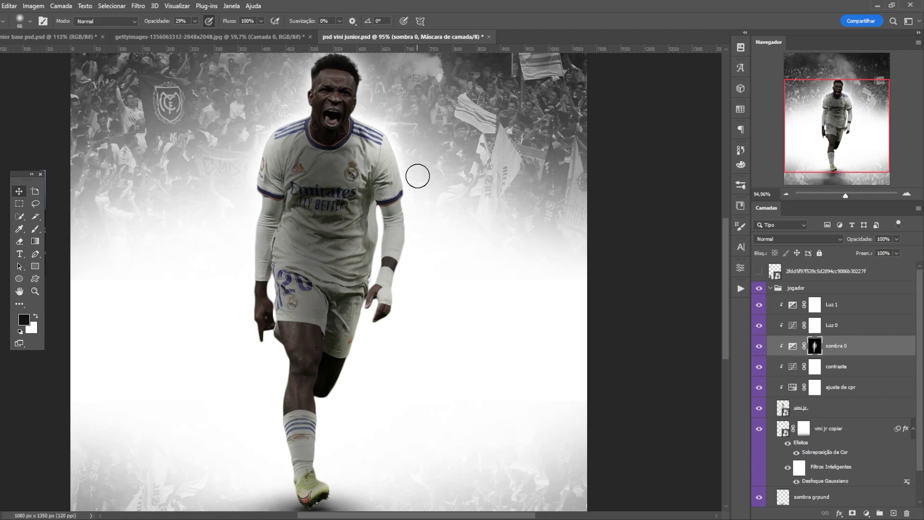
Refine the sombra 0 shading along the arms, shoulders and shorts with a brush of about 66 px.
{"action": "mouse_move", "coordinate": [395, 139]}
{"action": "left_mouse_down"}
{"action": "mouse_move", "coordinate": [407, 265]}
{"action": "mouse_move", "coordinate": [392, 295]}
{"action": "left_mouse_up"}
{"action": "mouse_move", "coordinate": [250, 227]}
{"action": "left_mouse_down"}
{"action": "mouse_move", "coordinate": [282, 119]}
{"action": "mouse_move", "coordinate": [322, 77]}
{"action": "mouse_move", "coordinate": [315, 97]}
{"action": "mouse_move", "coordinate": [392, 78]}
{"action": "left_mouse_up"}
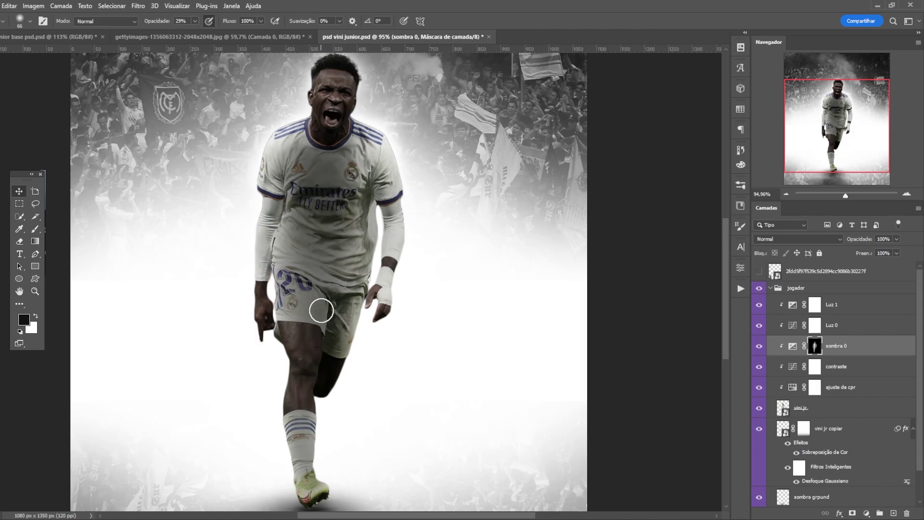
{"action": "left_click_drag", "start_coordinate": [324, 235], "coordinate": [303, 319]}
{"action": "scroll", "coordinate": [315, 327], "scroll_direction": "up", "scroll_amount": 3}
{"action": "scroll", "coordinate": [289, 376], "scroll_direction": "down", "scroll_amount": 3}
Strengthen the sombra 0 shading on the legs, shorts and lower body with a smaller brush at 85% opacity.
{"action": "right_click", "coordinate": [323, 337]}
{"action": "left_click_drag", "start_coordinate": [398, 362], "coordinate": [392, 361]}
{"action": "key", "text": "Return"}
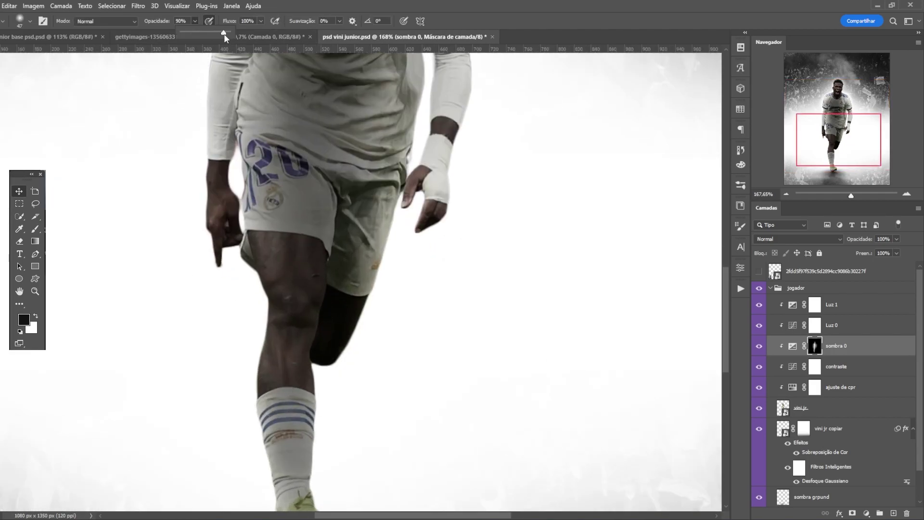
{"action": "mouse_move", "coordinate": [289, 429]}
{"action": "left_mouse_down"}
{"action": "mouse_move", "coordinate": [293, 264]}
{"action": "mouse_move", "coordinate": [318, 189]}
{"action": "left_mouse_up"}
{"action": "scroll", "coordinate": [316, 302], "scroll_direction": "down", "scroll_amount": 4}
{"action": "scroll", "coordinate": [253, 184], "scroll_direction": "up", "scroll_amount": 5}
{"action": "left_click_drag", "start_coordinate": [253, 185], "coordinate": [289, 138]}
{"action": "left_click_drag", "start_coordinate": [438, 270], "coordinate": [447, 448]}
{"action": "scroll", "coordinate": [255, 375], "scroll_direction": "down", "scroll_amount": 4}
{"action": "scroll", "coordinate": [301, 498], "scroll_direction": "up", "scroll_amount": 5}
{"action": "left_click_drag", "start_coordinate": [112, 347], "coordinate": [126, 166]}
Deepen the shadow over the player's torso on the sombra 0 mask, enlarging the brush to about 483 px.
{"action": "scroll", "coordinate": [269, 327], "scroll_direction": "down", "scroll_amount": 4}
{"action": "left_click_drag", "start_coordinate": [341, 117], "coordinate": [405, 118]}
{"action": "scroll", "coordinate": [339, 183], "scroll_direction": "up", "scroll_amount": 1}
{"action": "left_click", "coordinate": [336, 199]}
{"action": "scroll", "coordinate": [601, 194], "scroll_direction": "down", "scroll_amount": 8}
{"action": "scroll", "coordinate": [602, 194], "scroll_direction": "up", "scroll_amount": 4}
{"action": "left_click_drag", "start_coordinate": [620, 298], "coordinate": [478, 314]}
{"action": "scroll", "coordinate": [474, 312], "scroll_direction": "down", "scroll_amount": 1}
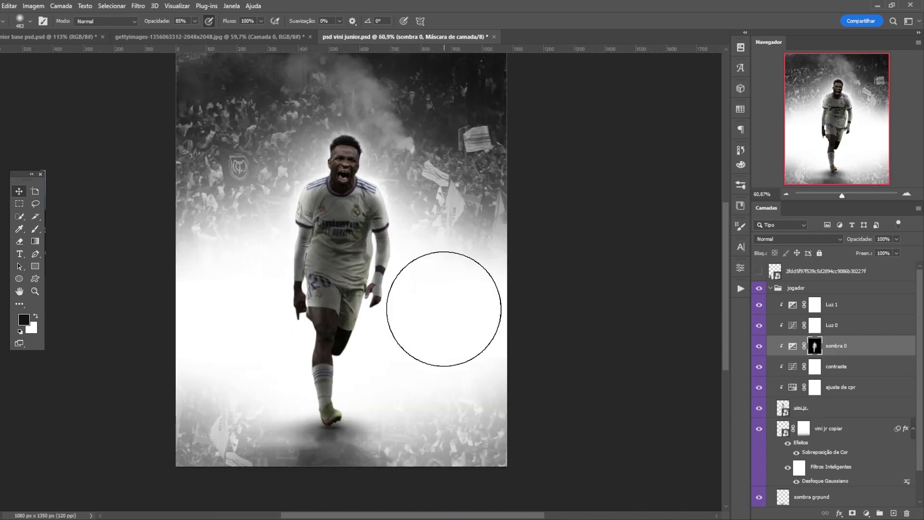
Raise the midtones of the Luz 0 curves adjustment to brighten the player.
{"action": "key", "text": "z"}
{"action": "left_click_drag", "start_coordinate": [384, 173], "coordinate": [413, 150]}
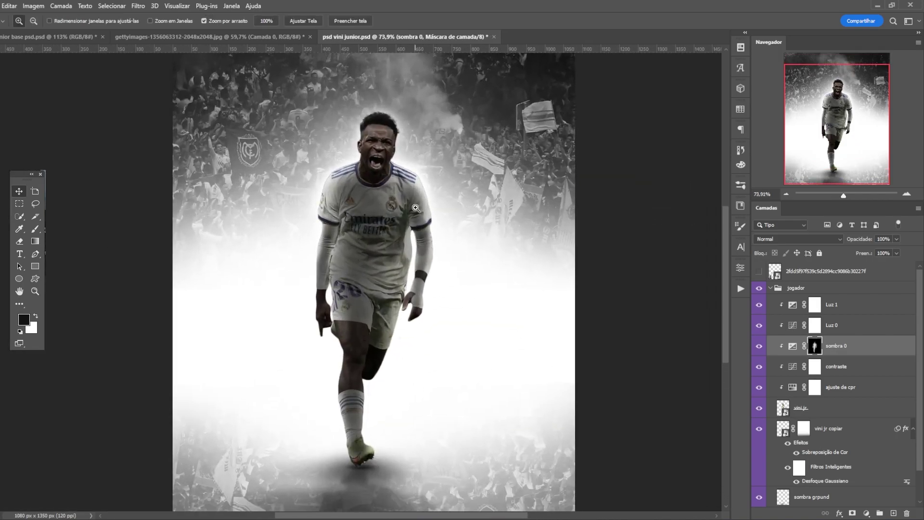
{"action": "scroll", "coordinate": [415, 208], "scroll_direction": "down", "scroll_amount": 3}
{"action": "scroll", "coordinate": [350, 203], "scroll_direction": "up", "scroll_amount": 6}
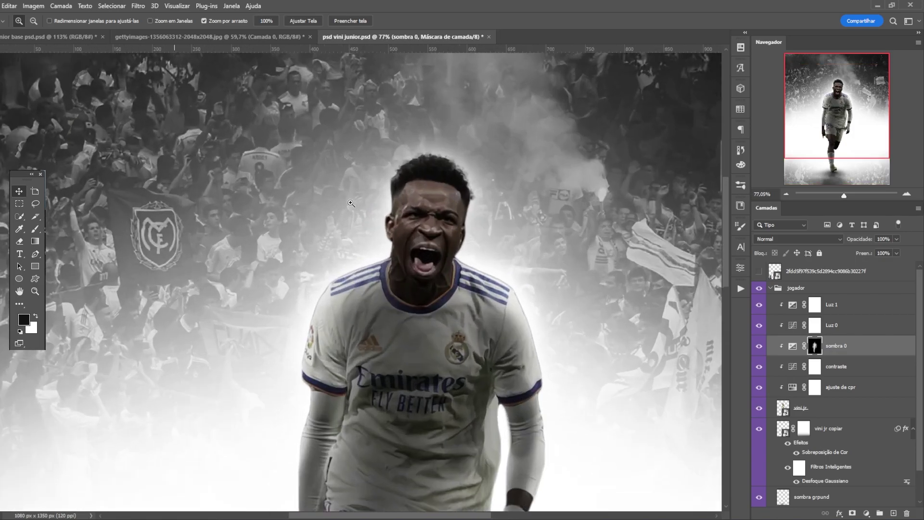
{"action": "key", "text": "b"}
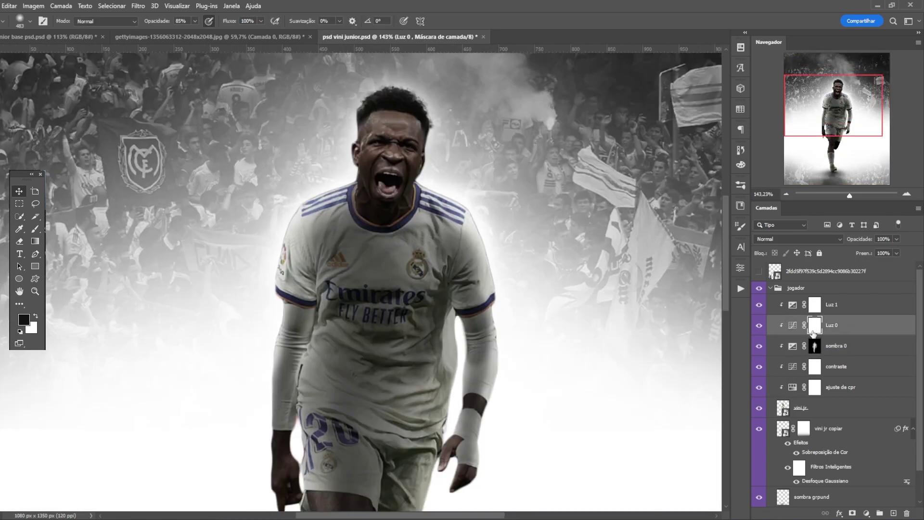
{"action": "double_click", "coordinate": [793, 325]}
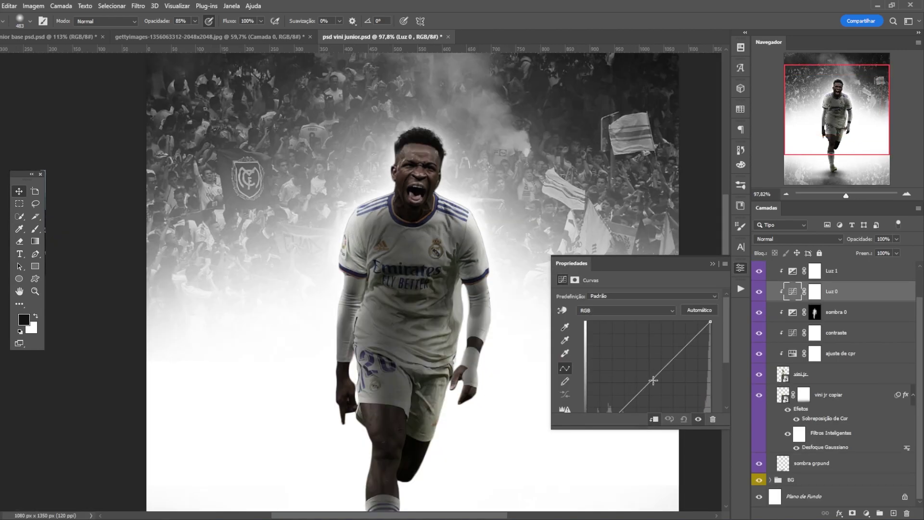
{"action": "left_click_drag", "start_coordinate": [653, 380], "coordinate": [629, 358]}
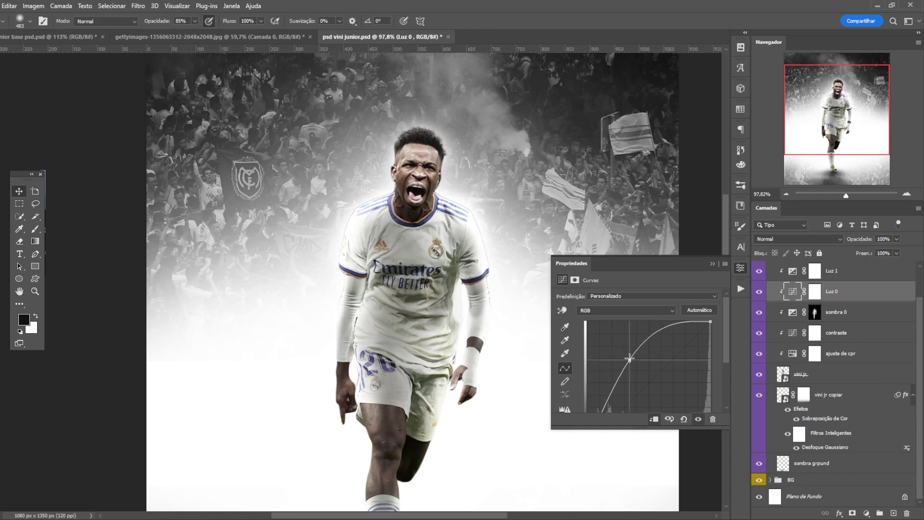
Invert the Luz 0 mask and paint light along the player's shoulders and arms with a soft brush of about 59 px.
{"action": "left_click", "coordinate": [814, 291]}
{"action": "key", "text": "ctrl+i"}
{"action": "scroll", "coordinate": [460, 154], "scroll_direction": "up", "scroll_amount": 3}
{"action": "mouse_move", "coordinate": [393, 125]}
{"action": "left_mouse_down"}
{"action": "mouse_move", "coordinate": [318, 137]}
{"action": "mouse_move", "coordinate": [445, 116]}
{"action": "left_mouse_up"}
{"action": "right_click", "coordinate": [330, 135], "text": "alt"}
{"action": "mouse_move", "coordinate": [439, 219]}
{"action": "left_mouse_down"}
{"action": "mouse_move", "coordinate": [489, 223]}
{"action": "mouse_move", "coordinate": [503, 380]}
{"action": "mouse_move", "coordinate": [482, 474]}
{"action": "left_mouse_up"}
{"action": "scroll", "coordinate": [496, 241], "scroll_direction": "down", "scroll_amount": 1}
{"action": "scroll", "coordinate": [247, 380], "scroll_direction": "down", "scroll_amount": 3}
{"action": "left_click_drag", "start_coordinate": [273, 313], "coordinate": [266, 462]}
{"action": "left_click_drag", "start_coordinate": [272, 375], "coordinate": [291, 284]}
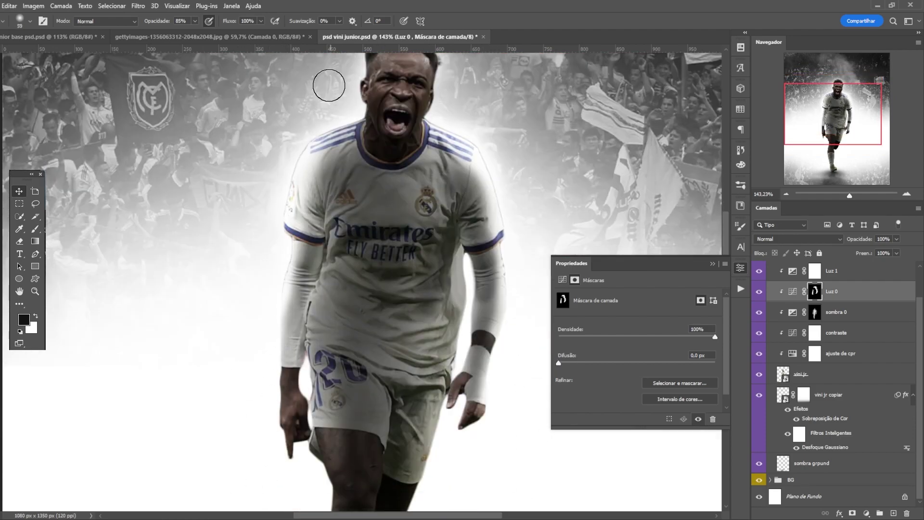
Paint Luz 0 light down the shorts, legs and boot, enlarging the brush to about 314 px.
{"action": "scroll", "coordinate": [332, 72], "scroll_direction": "down", "scroll_amount": 2}
{"action": "left_click_drag", "start_coordinate": [409, 399], "coordinate": [464, 327]}
{"action": "scroll", "coordinate": [464, 327], "scroll_direction": "down", "scroll_amount": 1}
{"action": "left_click_drag", "start_coordinate": [456, 207], "coordinate": [400, 374]}
{"action": "scroll", "coordinate": [465, 409], "scroll_direction": "up", "scroll_amount": 1}
{"action": "scroll", "coordinate": [294, 306], "scroll_direction": "down", "scroll_amount": 1}
{"action": "left_click_drag", "start_coordinate": [303, 356], "coordinate": [340, 481]}
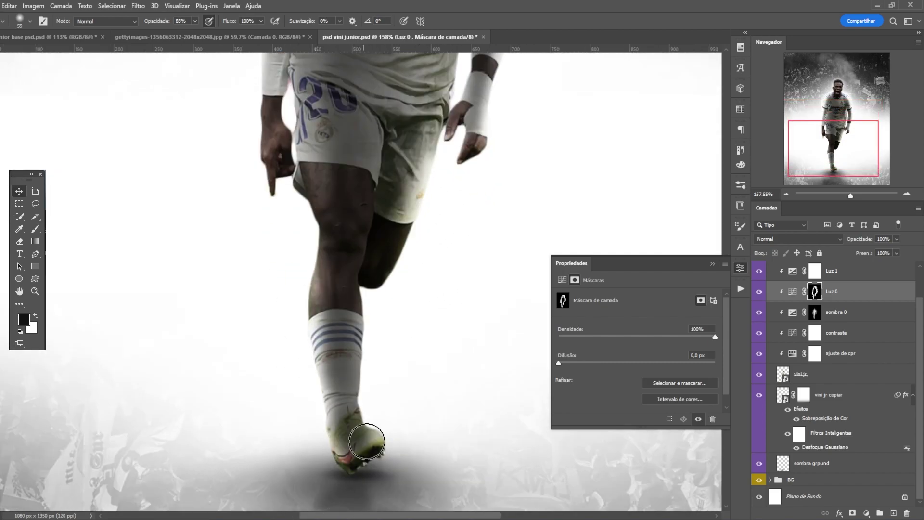
{"action": "left_click_drag", "start_coordinate": [371, 435], "coordinate": [371, 332]}
{"action": "scroll", "coordinate": [486, 223], "scroll_direction": "down", "scroll_amount": 7}
{"action": "scroll", "coordinate": [527, 221], "scroll_direction": "up", "scroll_amount": 3}
{"action": "left_click_drag", "start_coordinate": [446, 378], "coordinate": [508, 377]}
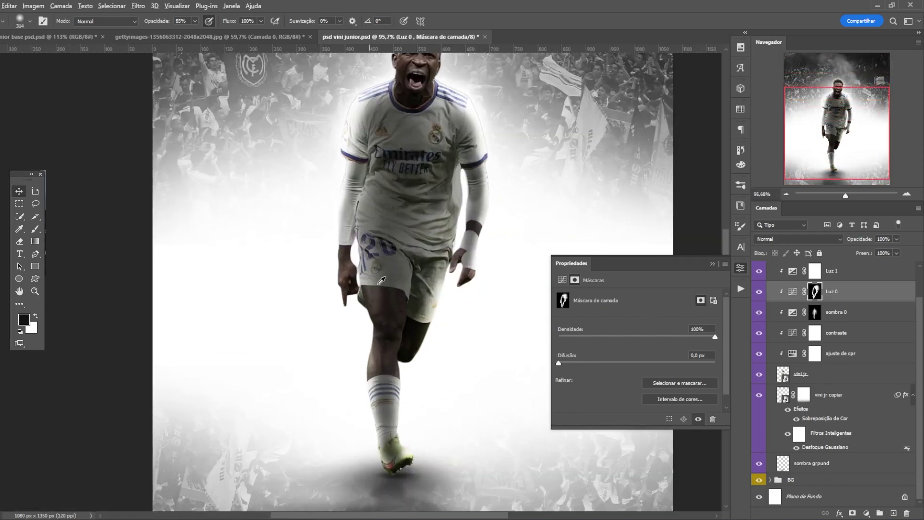
Raise the exposure of the Luz 1 adjustment to about +5.
{"action": "scroll", "coordinate": [248, 239], "scroll_direction": "down", "scroll_amount": 4}
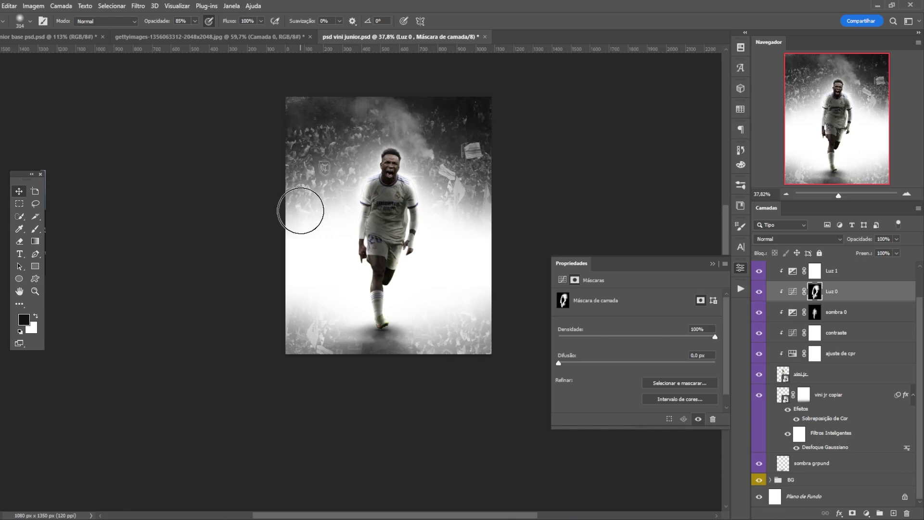
{"action": "scroll", "coordinate": [423, 206], "scroll_direction": "up", "scroll_amount": 4}
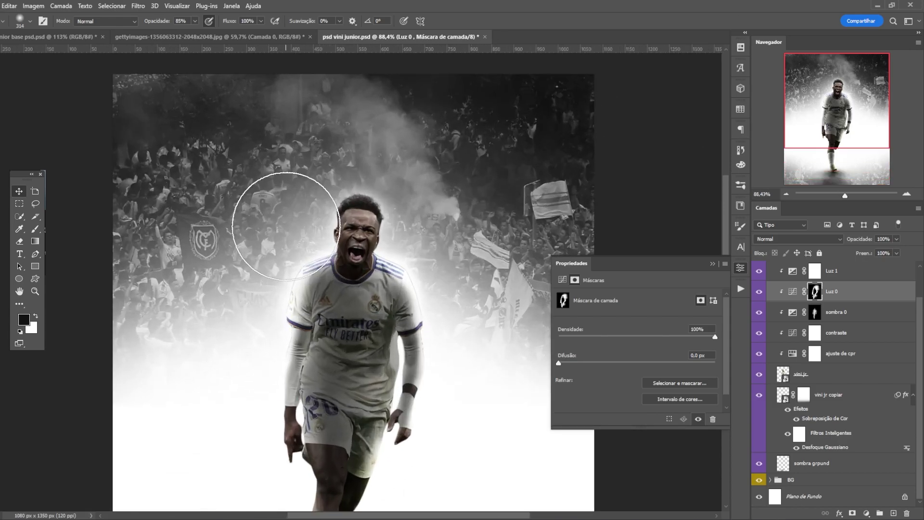
{"action": "scroll", "coordinate": [831, 346], "scroll_direction": "up", "scroll_amount": 2}
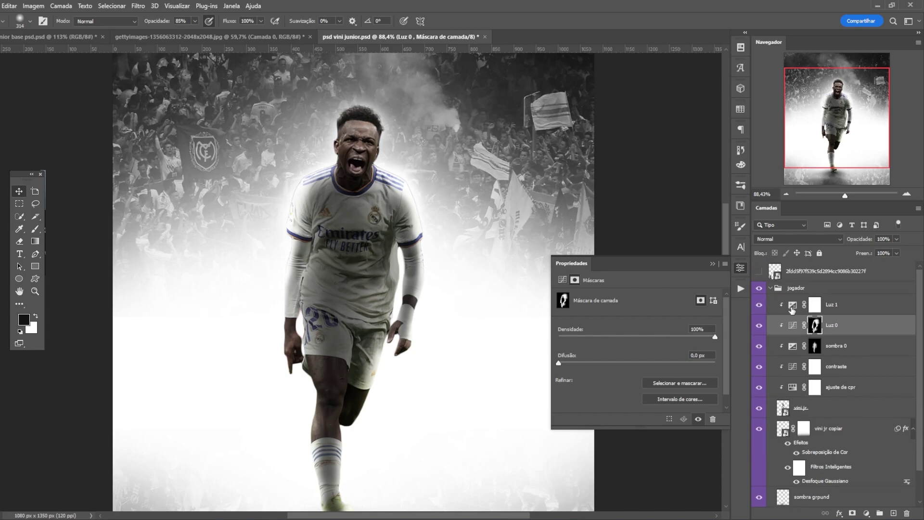
{"action": "left_click", "coordinate": [791, 308]}
{"action": "left_click", "coordinate": [712, 264]}
{"action": "scroll", "coordinate": [343, 87], "scroll_direction": "up", "scroll_amount": 3}
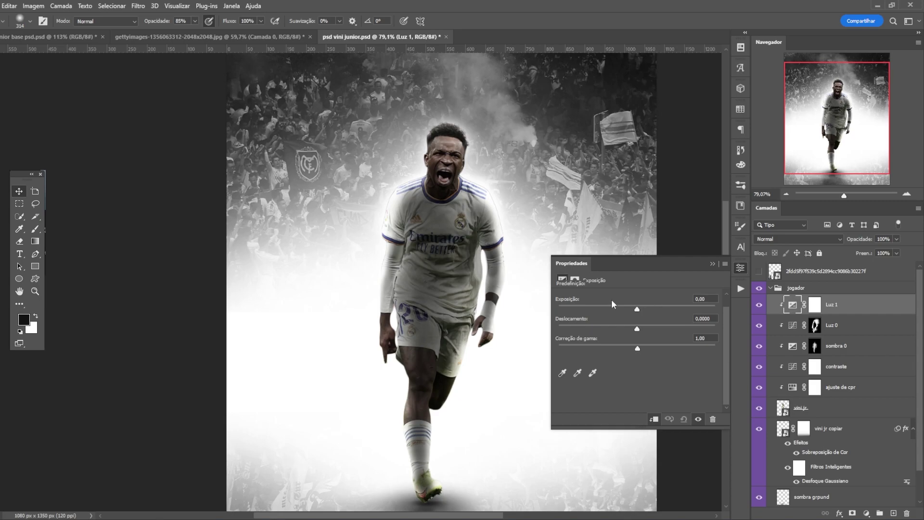
{"action": "left_click_drag", "start_coordinate": [636, 310], "coordinate": [686, 316]}
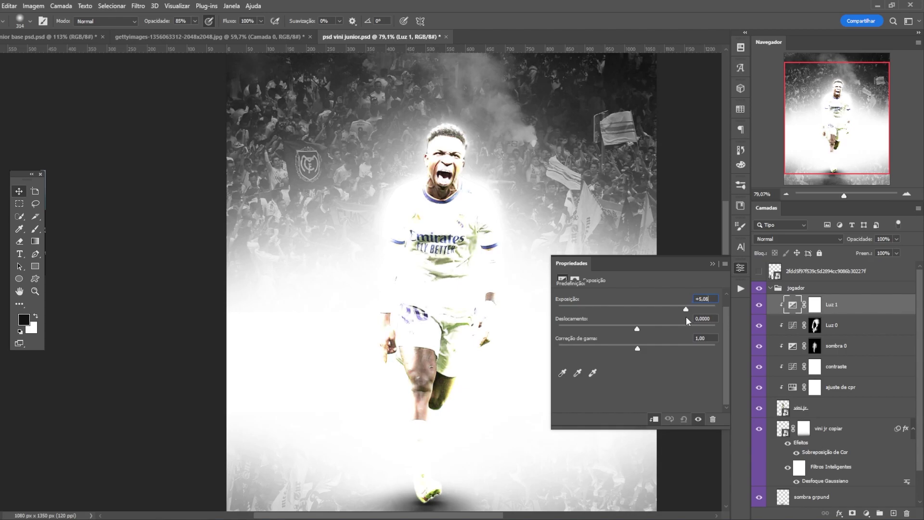
Invert the Luz 1 mask to black and set a small brush to 100% opacity at the player's head.
{"action": "left_click", "coordinate": [814, 304]}
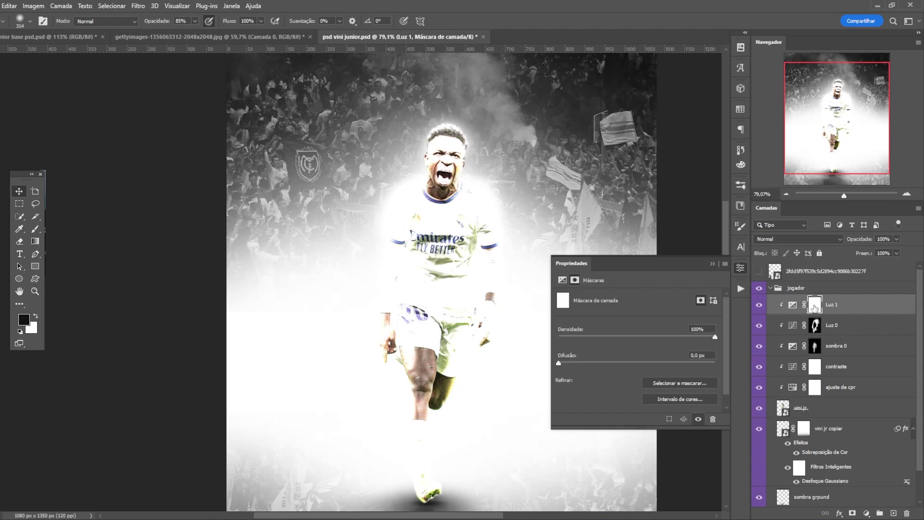
{"action": "key", "text": "ctrl+i"}
{"action": "scroll", "coordinate": [391, 172], "scroll_direction": "up", "scroll_amount": 5}
{"action": "scroll", "coordinate": [389, 175], "scroll_direction": "up", "scroll_amount": 3}
{"action": "left_click_drag", "start_coordinate": [345, 135], "coordinate": [262, 131]}
{"action": "scroll", "coordinate": [269, 121], "scroll_direction": "up", "scroll_amount": 2}
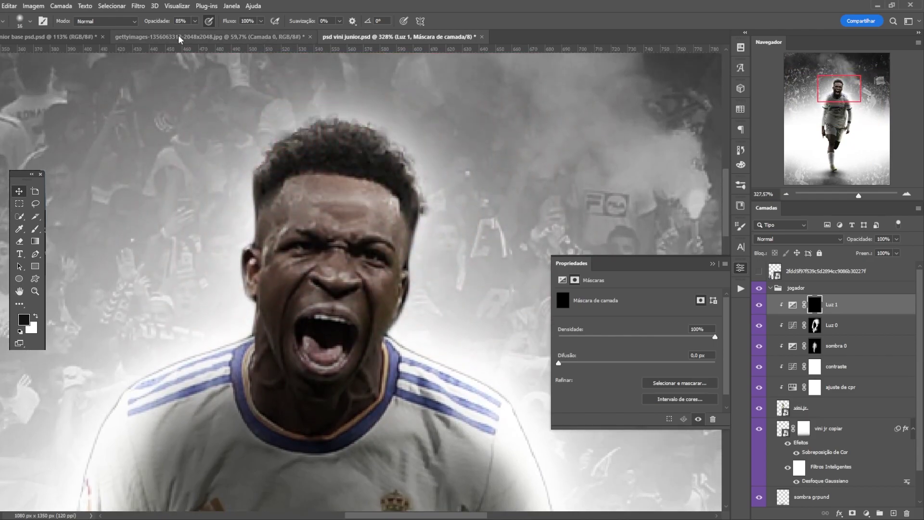
{"action": "left_click", "coordinate": [195, 22]}
{"action": "left_click_drag", "start_coordinate": [195, 31], "coordinate": [203, 33]}
Paint a thin highlight along the top edge of the player's hair on the Luz 1 mask with a fine brush.
{"action": "scroll", "coordinate": [327, 100], "scroll_direction": "up", "scroll_amount": 2}
{"action": "left_click_drag", "start_coordinate": [330, 103], "coordinate": [326, 102]}
{"action": "scroll", "coordinate": [328, 99], "scroll_direction": "up", "scroll_amount": 2}
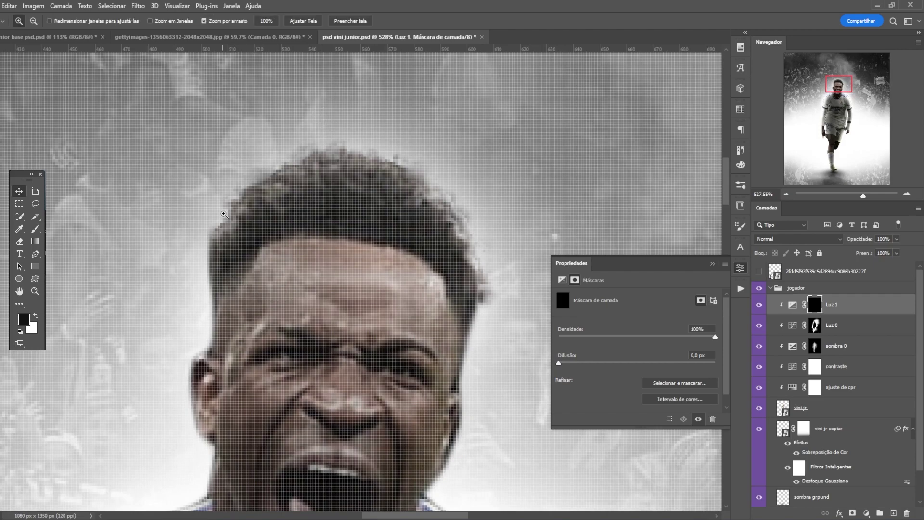
{"action": "scroll", "coordinate": [227, 212], "scroll_direction": "up", "scroll_amount": 2}
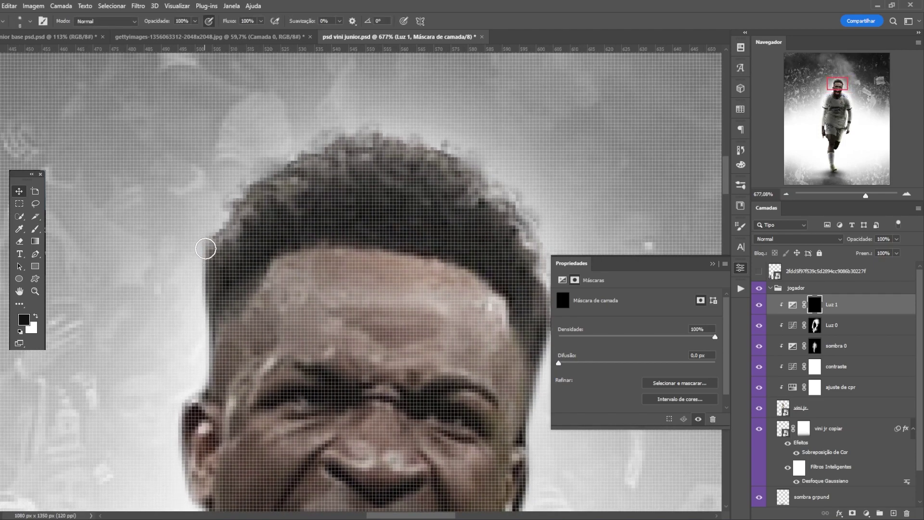
{"action": "mouse_move", "coordinate": [208, 246]}
{"action": "left_mouse_down"}
{"action": "mouse_move", "coordinate": [266, 161]}
{"action": "mouse_move", "coordinate": [330, 144]}
{"action": "mouse_move", "coordinate": [403, 139]}
{"action": "mouse_move", "coordinate": [499, 183]}
{"action": "left_mouse_up"}
{"action": "key", "text": "bracketleft"}
{"action": "key", "text": "bracketleft"}
{"action": "key", "text": "bracketleft"}
{"action": "key", "text": "bracketleft"}
{"action": "key", "text": "bracketleft"}
{"action": "scroll", "coordinate": [500, 183], "scroll_direction": "down", "scroll_amount": 3}
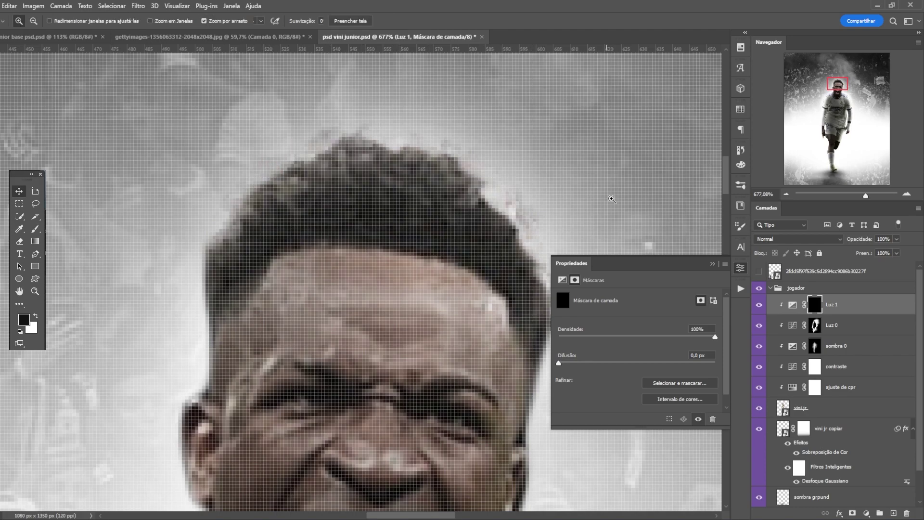
Extend the Luz 1 rim light around the hair and the sides of the head with small strokes.
{"action": "left_click_drag", "start_coordinate": [494, 281], "coordinate": [567, 209]}
{"action": "left_click_drag", "start_coordinate": [636, 202], "coordinate": [583, 207]}
{"action": "left_click_drag", "start_coordinate": [683, 246], "coordinate": [741, 245]}
{"action": "mouse_move", "coordinate": [599, 207]}
{"action": "left_mouse_down"}
{"action": "mouse_move", "coordinate": [619, 177]}
{"action": "mouse_move", "coordinate": [620, 120]}
{"action": "left_mouse_up"}
{"action": "left_click_drag", "start_coordinate": [673, 337], "coordinate": [578, 289]}
{"action": "left_click_drag", "start_coordinate": [510, 202], "coordinate": [614, 192]}
{"action": "mouse_move", "coordinate": [523, 150]}
{"action": "left_mouse_down"}
{"action": "mouse_move", "coordinate": [592, 334]}
{"action": "mouse_move", "coordinate": [575, 407]}
{"action": "left_mouse_up"}
{"action": "left_click_drag", "start_coordinate": [336, 240], "coordinate": [288, 241]}
{"action": "left_click_drag", "start_coordinate": [134, 193], "coordinate": [178, 192]}
{"action": "mouse_move", "coordinate": [91, 414]}
{"action": "left_mouse_down"}
{"action": "mouse_move", "coordinate": [315, 137]}
{"action": "mouse_move", "coordinate": [270, 144]}
{"action": "left_mouse_up"}
{"action": "left_click_drag", "start_coordinate": [308, 97], "coordinate": [347, 96]}
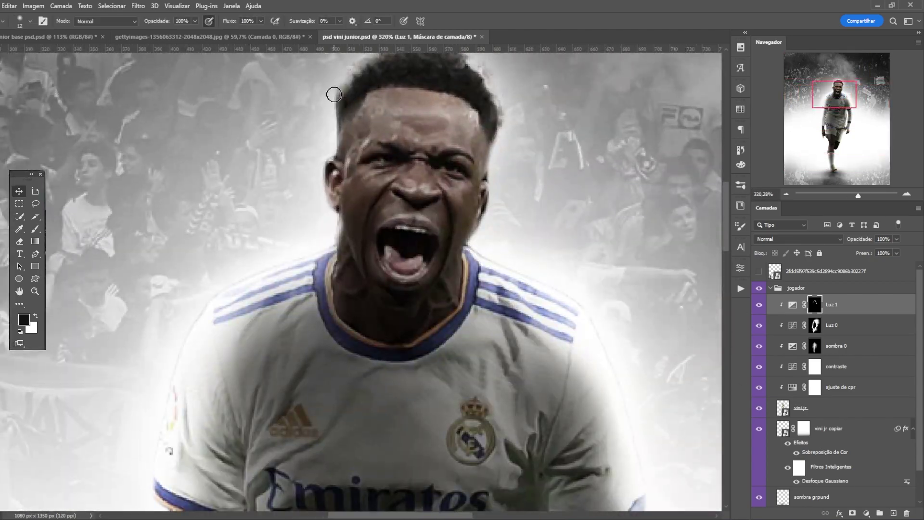
Strengthen the Luz 1 highlights on the hair, forehead edge and face sides, enlarging the brush to about 46 px.
{"action": "left_click_drag", "start_coordinate": [334, 133], "coordinate": [339, 99]}
{"action": "left_click_drag", "start_coordinate": [451, 106], "coordinate": [403, 105]}
{"action": "left_click_drag", "start_coordinate": [448, 72], "coordinate": [500, 72]}
{"action": "mouse_move", "coordinate": [424, 145]}
{"action": "left_mouse_down"}
{"action": "mouse_move", "coordinate": [534, 192]}
{"action": "mouse_move", "coordinate": [329, 143]}
{"action": "left_mouse_up"}
{"action": "left_click_drag", "start_coordinate": [378, 123], "coordinate": [301, 178]}
{"action": "right_click", "coordinate": [284, 169]}
{"action": "left_click_drag", "start_coordinate": [528, 192], "coordinate": [467, 193]}
{"action": "left_click_drag", "start_coordinate": [549, 291], "coordinate": [602, 291]}
{"action": "left_click_drag", "start_coordinate": [352, 106], "coordinate": [327, 107]}
{"action": "left_click_drag", "start_coordinate": [630, 356], "coordinate": [585, 357]}
{"action": "left_click_drag", "start_coordinate": [595, 181], "coordinate": [680, 160]}
{"action": "left_click_drag", "start_coordinate": [370, 346], "coordinate": [409, 347]}
{"action": "left_click_drag", "start_coordinate": [524, 264], "coordinate": [462, 264]}
{"action": "left_click_drag", "start_coordinate": [496, 274], "coordinate": [531, 273]}
{"action": "left_click_drag", "start_coordinate": [520, 374], "coordinate": [514, 410]}
{"action": "mouse_move", "coordinate": [506, 324]}
{"action": "left_mouse_down"}
{"action": "mouse_move", "coordinate": [517, 324]}
{"action": "mouse_move", "coordinate": [508, 321]}
{"action": "left_mouse_up"}
{"action": "left_click_drag", "start_coordinate": [516, 397], "coordinate": [528, 419]}
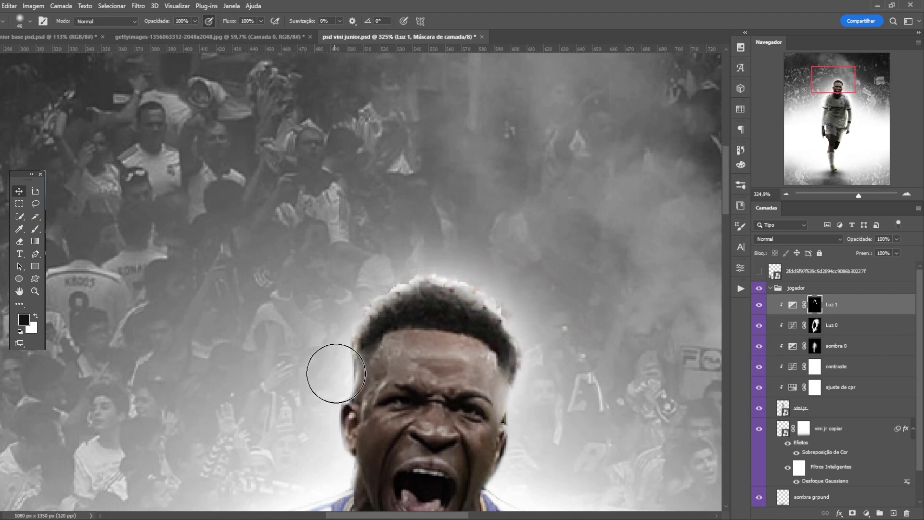
Soften the Luz 1 glow beside the face and head with the 46 px brush.
{"action": "left_click_drag", "start_coordinate": [334, 470], "coordinate": [344, 488]}
{"action": "key", "text": "ctrl+space"}
{"action": "left_click_drag", "start_coordinate": [548, 321], "coordinate": [515, 347]}
{"action": "left_click_drag", "start_coordinate": [561, 401], "coordinate": [520, 394]}
{"action": "left_click_drag", "start_coordinate": [633, 454], "coordinate": [580, 454]}
{"action": "left_click_drag", "start_coordinate": [676, 477], "coordinate": [491, 341]}
{"action": "left_click_drag", "start_coordinate": [439, 315], "coordinate": [510, 313]}
Examine the rim light on the player, from the whole poster down to the legs.
{"action": "scroll", "coordinate": [419, 208], "scroll_direction": "down", "scroll_amount": 6}
{"action": "scroll", "coordinate": [344, 353], "scroll_direction": "up", "scroll_amount": 5}
{"action": "scroll", "coordinate": [344, 353], "scroll_direction": "down", "scroll_amount": 5}
{"action": "scroll", "coordinate": [382, 215], "scroll_direction": "up", "scroll_amount": 5}
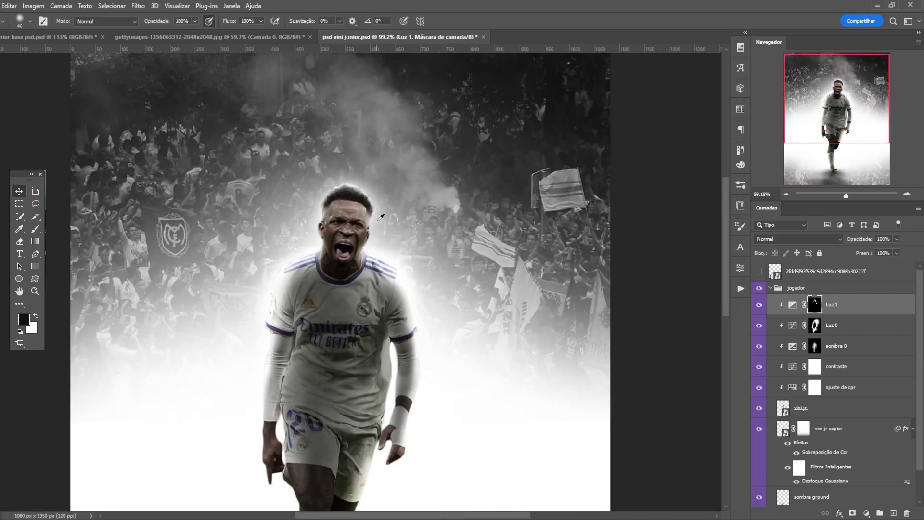
{"action": "scroll", "coordinate": [332, 255], "scroll_direction": "down", "scroll_amount": 5}
{"action": "scroll", "coordinate": [328, 263], "scroll_direction": "up", "scroll_amount": 4}
{"action": "scroll", "coordinate": [345, 376], "scroll_direction": "up", "scroll_amount": 4}
{"action": "left_click_drag", "start_coordinate": [346, 376], "coordinate": [333, 183]}
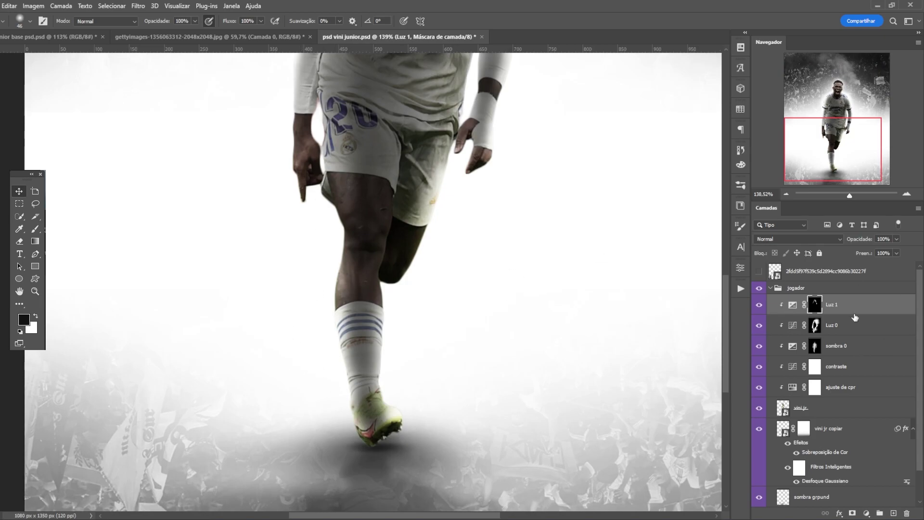
Add a white Solid Color fill above Luz 1, clip it to the player and invert its mask to black.
{"action": "left_click", "coordinate": [853, 314]}
{"action": "scroll", "coordinate": [909, 508], "scroll_direction": "up", "scroll_amount": 4}
{"action": "left_click", "coordinate": [867, 514]}
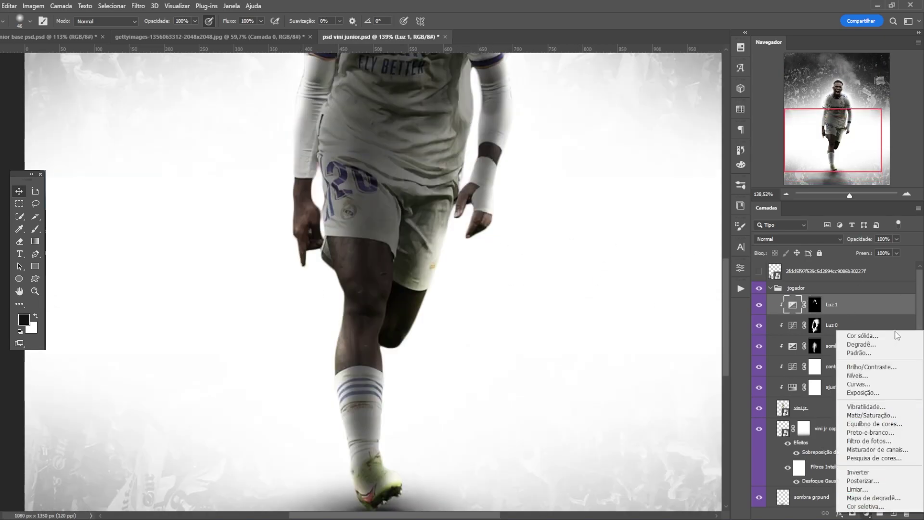
{"action": "left_click", "coordinate": [862, 337]}
{"action": "left_click", "coordinate": [706, 188]}
{"action": "left_click", "coordinate": [835, 313], "text": "alt"}
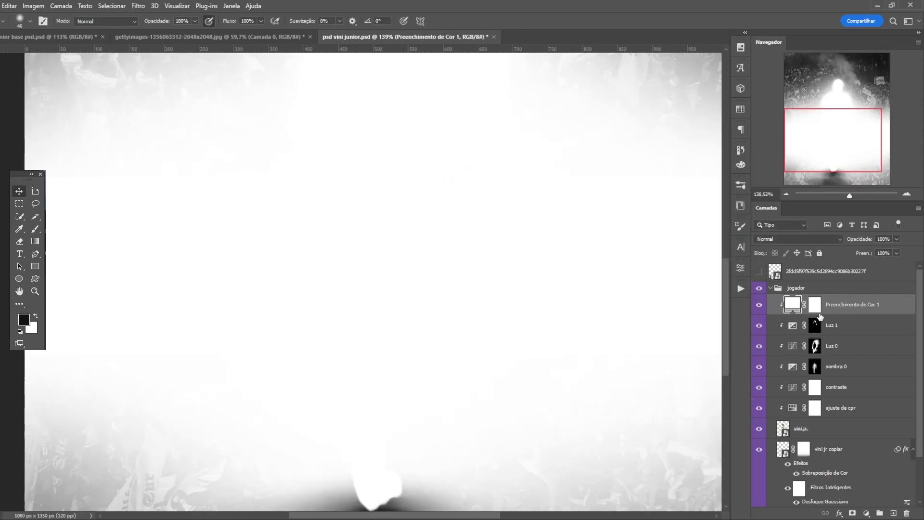
{"action": "scroll", "coordinate": [574, 260], "scroll_direction": "down", "scroll_amount": 3}
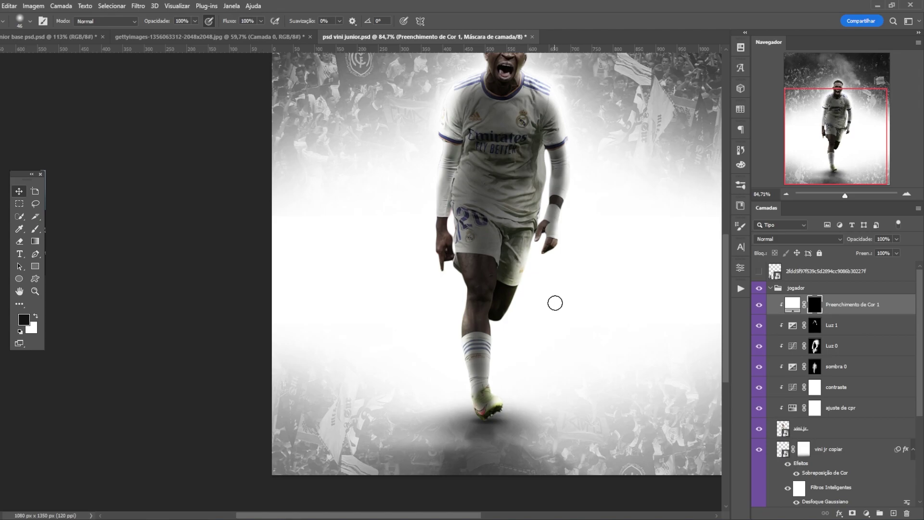
Add a near-white f8f8f8 Solid Color fill directly above the Plano de Fundo layer.
{"action": "scroll", "coordinate": [823, 456], "scroll_direction": "down", "scroll_amount": 3}
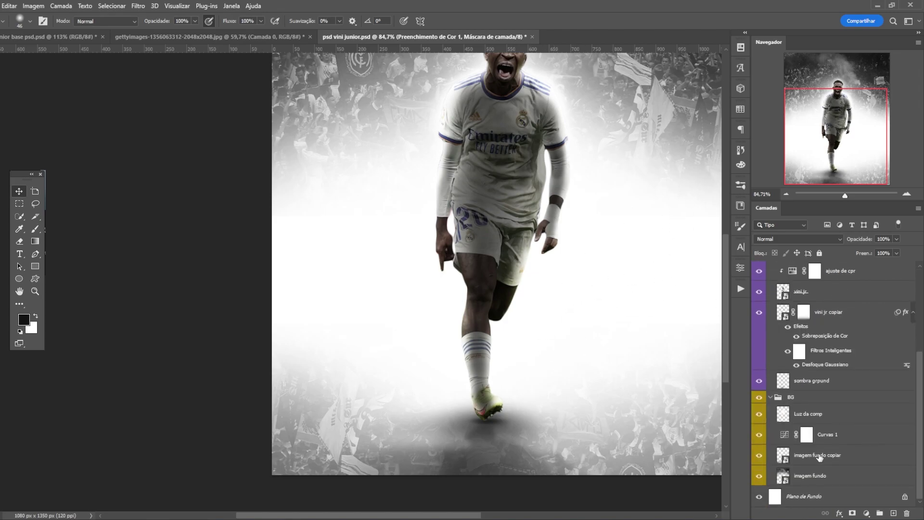
{"action": "left_click", "coordinate": [812, 494]}
{"action": "left_click", "coordinate": [867, 513]}
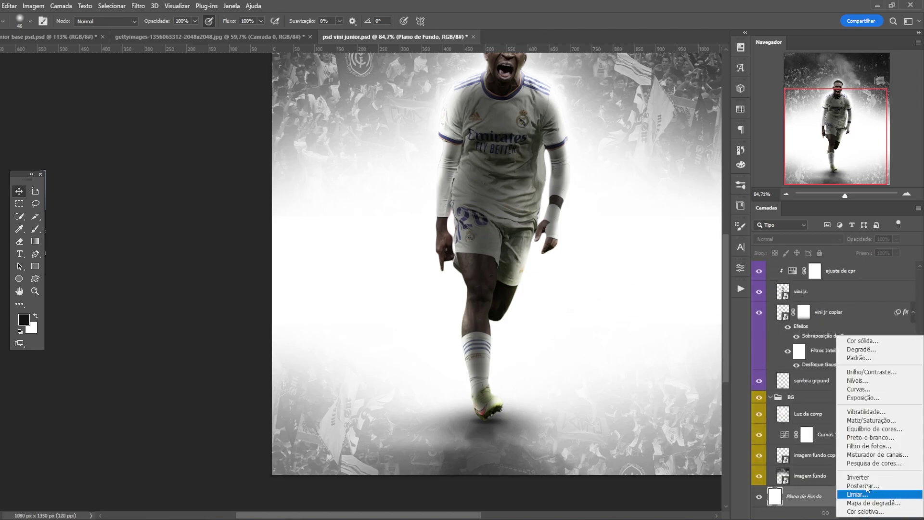
{"action": "left_click", "coordinate": [854, 343]}
{"action": "left_click", "coordinate": [609, 196]}
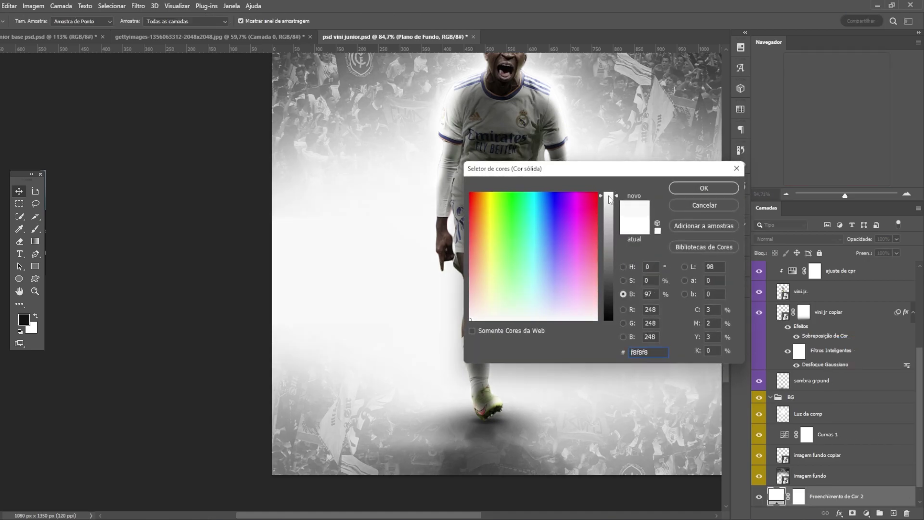
{"action": "left_click", "coordinate": [703, 188]}
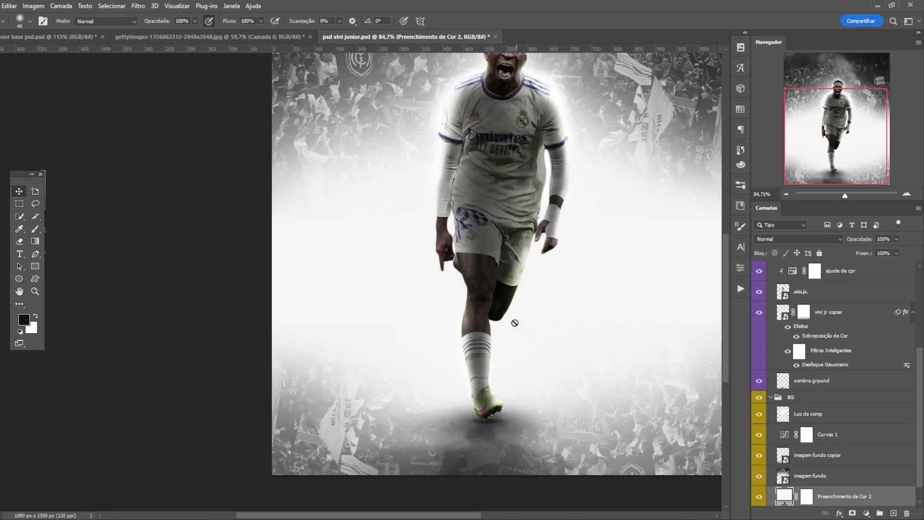
Invert the Preenchimento de Cor 1 mask to white and back to black.
{"action": "scroll", "coordinate": [517, 323], "scroll_direction": "up", "scroll_amount": 2}
{"action": "scroll", "coordinate": [771, 308], "scroll_direction": "up", "scroll_amount": 3}
{"action": "left_click", "coordinate": [815, 311]}
{"action": "key", "text": "ctrl+i"}
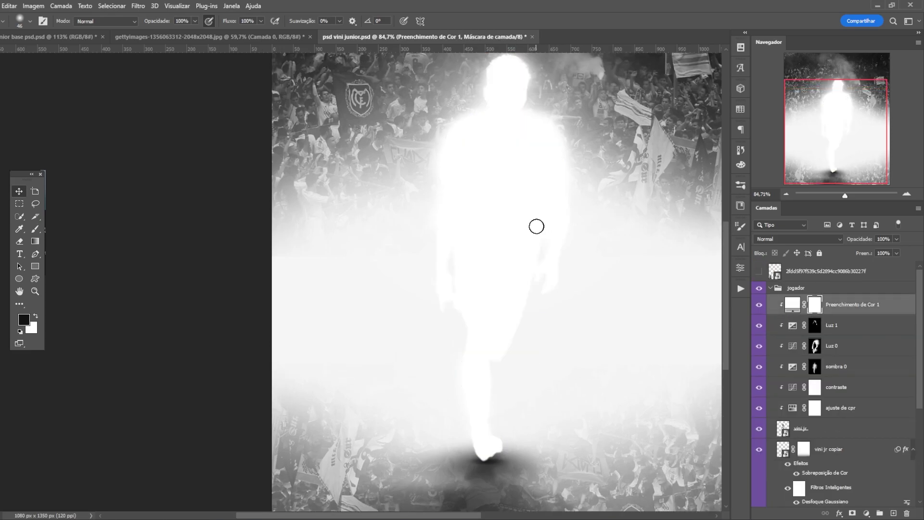
{"action": "key", "text": "ctrl+i"}
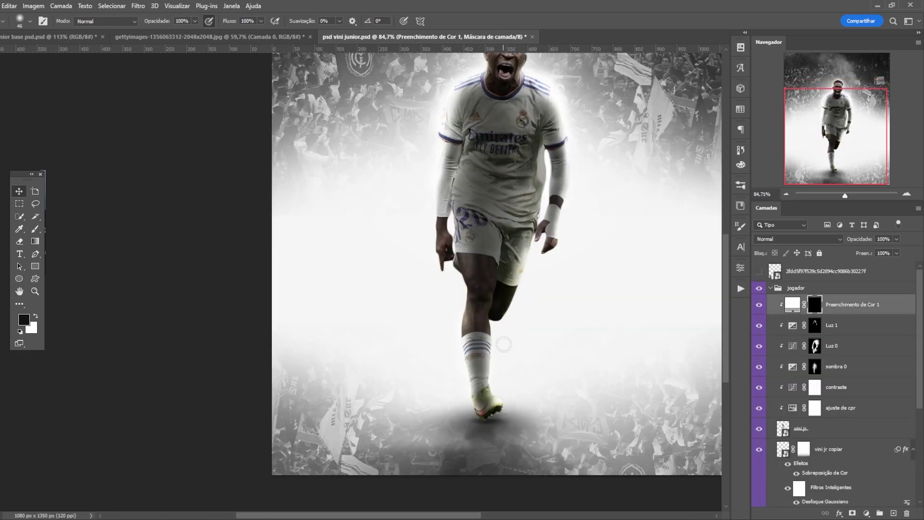
Paint thin white highlights along the front leg's knee and edges on the Preenchimento de Cor 1 mask with a fine brush.
{"action": "scroll", "coordinate": [501, 342], "scroll_direction": "up", "scroll_amount": 5}
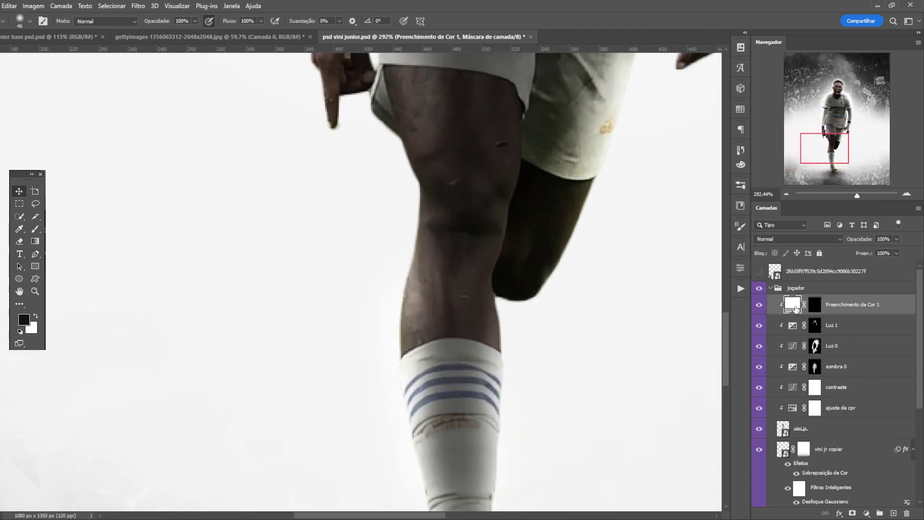
{"action": "left_click", "coordinate": [794, 308]}
{"action": "scroll", "coordinate": [475, 204], "scroll_direction": "down", "scroll_amount": 2}
{"action": "left_click_drag", "start_coordinate": [407, 208], "coordinate": [373, 202]}
{"action": "scroll", "coordinate": [409, 178], "scroll_direction": "up", "scroll_amount": 2}
{"action": "scroll", "coordinate": [462, 371], "scroll_direction": "down", "scroll_amount": 3}
{"action": "scroll", "coordinate": [497, 342], "scroll_direction": "up", "scroll_amount": 4}
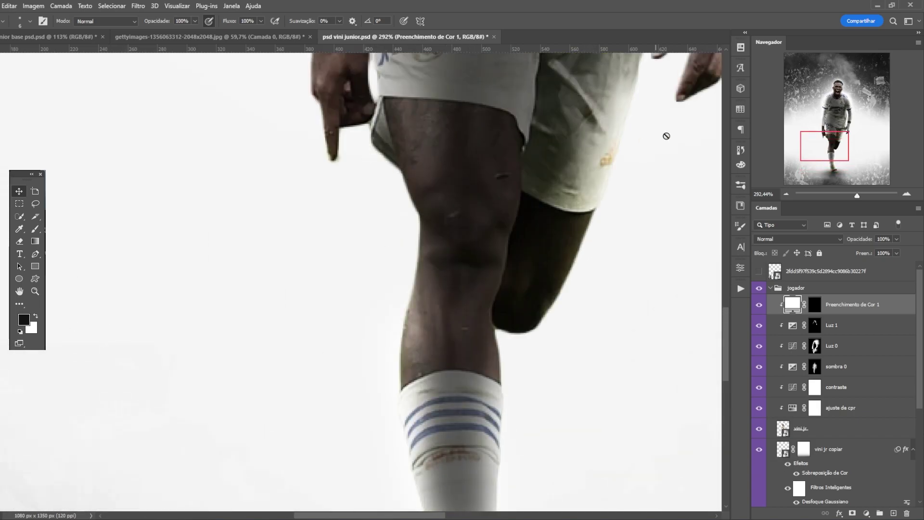
{"action": "left_click", "coordinate": [816, 304]}
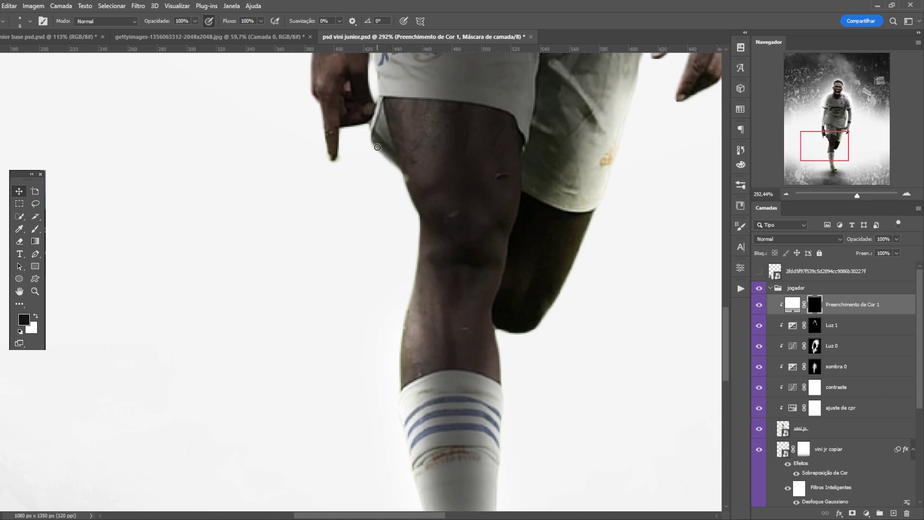
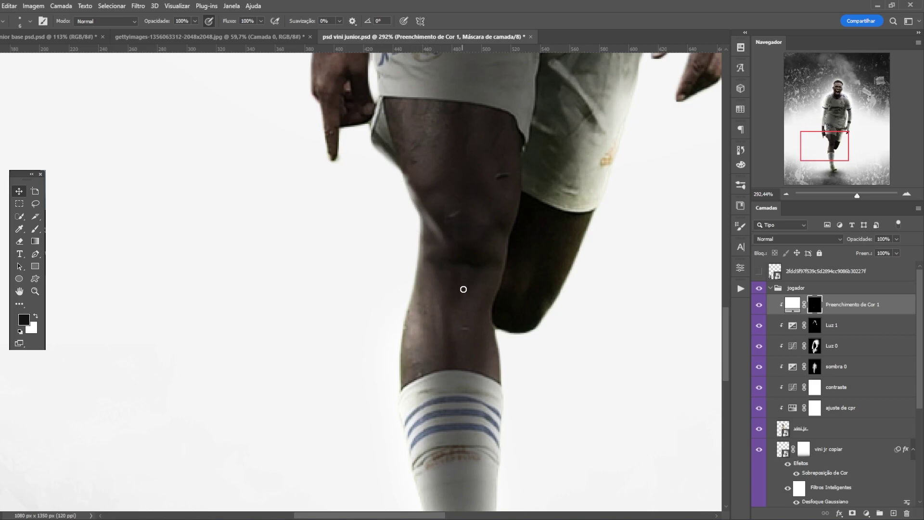
{"action": "left_click_drag", "start_coordinate": [419, 226], "coordinate": [400, 391]}
{"action": "left_click_drag", "start_coordinate": [493, 428], "coordinate": [522, 202]}
{"action": "scroll", "coordinate": [482, 217], "scroll_direction": "up", "scroll_amount": 2}
{"action": "left_click_drag", "start_coordinate": [447, 324], "coordinate": [458, 431]}
{"action": "scroll", "coordinate": [457, 192], "scroll_direction": "down", "scroll_amount": 1}
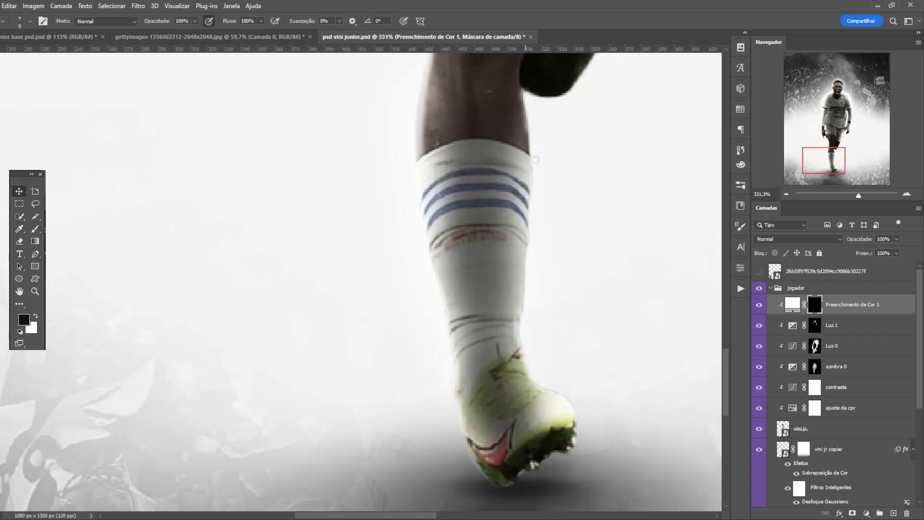
Extend the white rim highlights along the calf, sock and boot, undoing the last stroke.
{"action": "left_click_drag", "start_coordinate": [526, 104], "coordinate": [520, 322]}
{"action": "left_click_drag", "start_coordinate": [523, 313], "coordinate": [433, 289]}
{"action": "left_click_drag", "start_coordinate": [578, 202], "coordinate": [734, 239]}
{"action": "mouse_move", "coordinate": [411, 410]}
{"action": "left_mouse_down"}
{"action": "mouse_move", "coordinate": [467, 305]}
{"action": "mouse_move", "coordinate": [380, 420]}
{"action": "left_mouse_up"}
{"action": "left_click_drag", "start_coordinate": [474, 376], "coordinate": [385, 356]}
{"action": "left_click_drag", "start_coordinate": [543, 236], "coordinate": [674, 236]}
{"action": "left_click_drag", "start_coordinate": [431, 191], "coordinate": [428, 106]}
{"action": "left_click_drag", "start_coordinate": [430, 142], "coordinate": [407, 361]}
{"action": "left_click_drag", "start_coordinate": [439, 121], "coordinate": [448, 298]}
{"action": "left_click_drag", "start_coordinate": [469, 205], "coordinate": [455, 296]}
{"action": "key", "text": "ctrl+z"}
Repaint the lower-leg highlight and carry the strokes up towards the thigh, undoing the last stroke.
{"action": "left_click_drag", "start_coordinate": [436, 105], "coordinate": [464, 274]}
{"action": "right_click", "coordinate": [487, 336]}
{"action": "left_click_drag", "start_coordinate": [472, 361], "coordinate": [476, 452]}
{"action": "left_click_drag", "start_coordinate": [457, 433], "coordinate": [462, 241]}
{"action": "mouse_move", "coordinate": [373, 371]}
{"action": "left_mouse_down"}
{"action": "mouse_move", "coordinate": [483, 286]}
{"action": "mouse_move", "coordinate": [346, 233]}
{"action": "left_mouse_up"}
{"action": "left_click_drag", "start_coordinate": [321, 471], "coordinate": [385, 471]}
{"action": "mouse_move", "coordinate": [272, 355]}
{"action": "left_mouse_down"}
{"action": "mouse_move", "coordinate": [286, 418]}
{"action": "mouse_move", "coordinate": [299, 292]}
{"action": "left_mouse_up"}
{"action": "left_click_drag", "start_coordinate": [479, 307], "coordinate": [376, 308]}
{"action": "left_click_drag", "start_coordinate": [558, 413], "coordinate": [644, 414]}
{"action": "left_click_drag", "start_coordinate": [224, 394], "coordinate": [265, 406]}
{"action": "key", "text": "ctrl+z"}
Lower the brush opacity and add softer white highlights around the front thigh and knee.
{"action": "left_click_drag", "start_coordinate": [195, 21], "coordinate": [159, 34]}
{"action": "left_click_drag", "start_coordinate": [217, 371], "coordinate": [287, 343]}
{"action": "left_click_drag", "start_coordinate": [330, 301], "coordinate": [304, 421]}
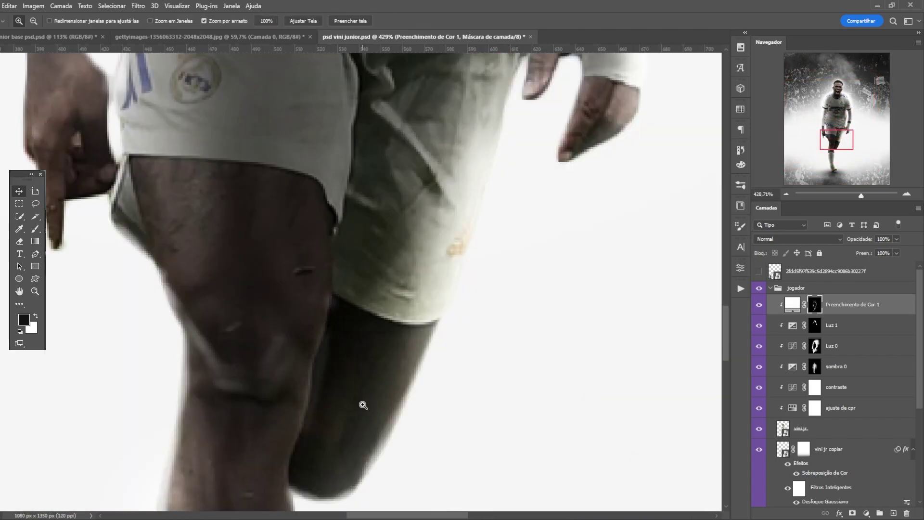
{"action": "left_click_drag", "start_coordinate": [352, 398], "coordinate": [373, 285]}
Restore the brush to 100% opacity and paint a white line along the front leg's inner edge beside the rear leg.
{"action": "key", "text": "0"}
{"action": "left_click_drag", "start_coordinate": [350, 262], "coordinate": [344, 262]}
{"action": "left_click_drag", "start_coordinate": [308, 386], "coordinate": [351, 162]}
{"action": "left_click_drag", "start_coordinate": [351, 161], "coordinate": [426, 202]}
{"action": "mouse_move", "coordinate": [306, 373]}
{"action": "left_mouse_down"}
{"action": "mouse_move", "coordinate": [306, 409]}
{"action": "mouse_move", "coordinate": [377, 237]}
{"action": "left_mouse_up"}
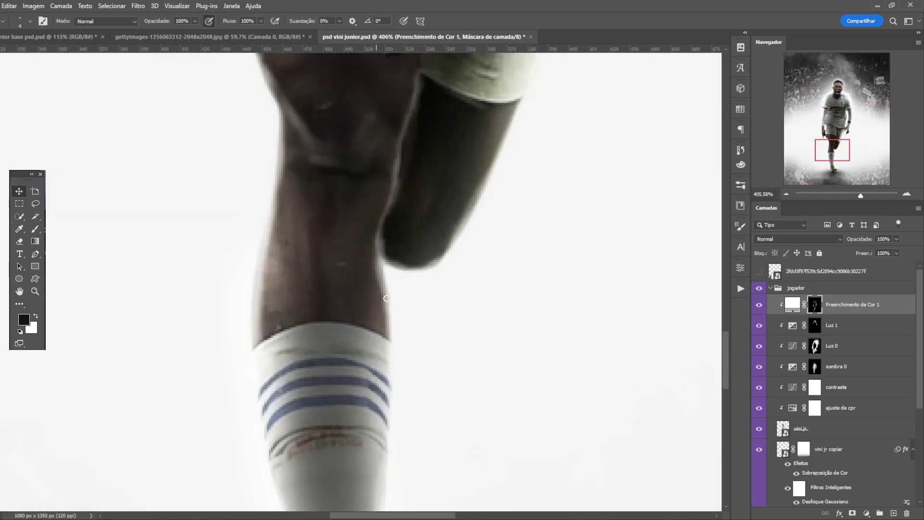
Paint a white highlight along the fabric fold on the player's rear-leg side of the shorts.
{"action": "left_click_drag", "start_coordinate": [481, 239], "coordinate": [375, 239]}
{"action": "left_click_drag", "start_coordinate": [512, 93], "coordinate": [554, 94]}
{"action": "left_click_drag", "start_coordinate": [416, 236], "coordinate": [528, 289]}
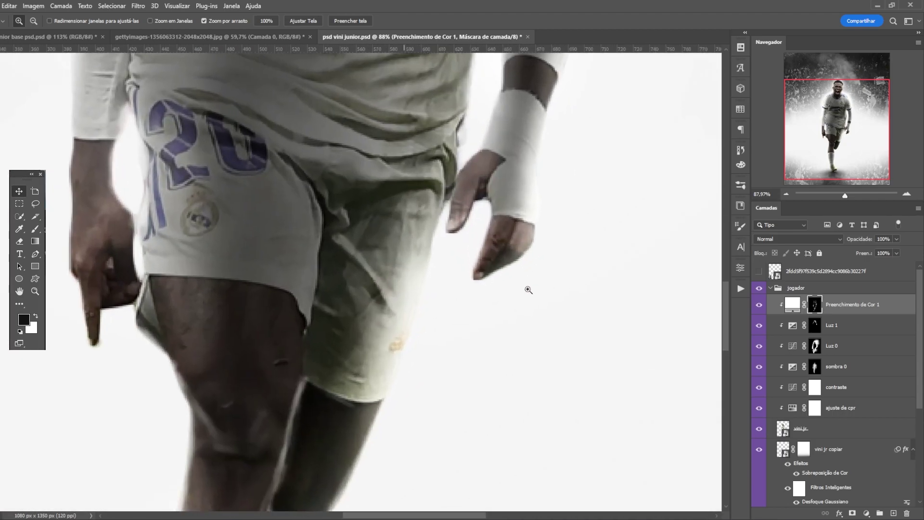
{"action": "key", "text": "b"}
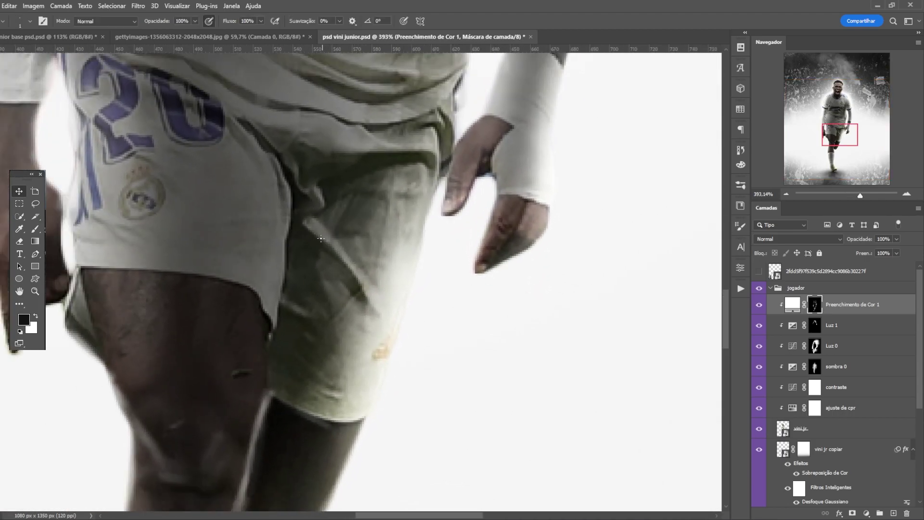
{"action": "left_click_drag", "start_coordinate": [319, 236], "coordinate": [322, 236]}
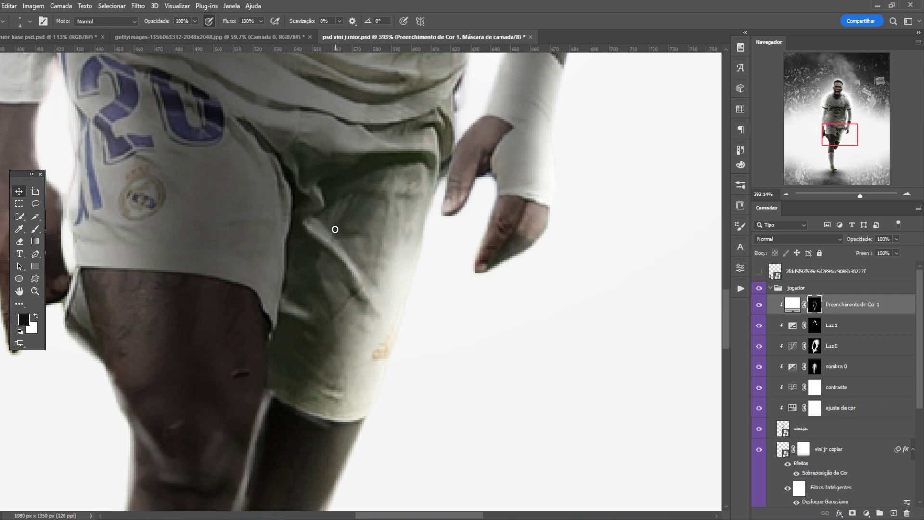
{"action": "left_click_drag", "start_coordinate": [446, 165], "coordinate": [363, 165]}
{"action": "left_click_drag", "start_coordinate": [417, 98], "coordinate": [491, 99]}
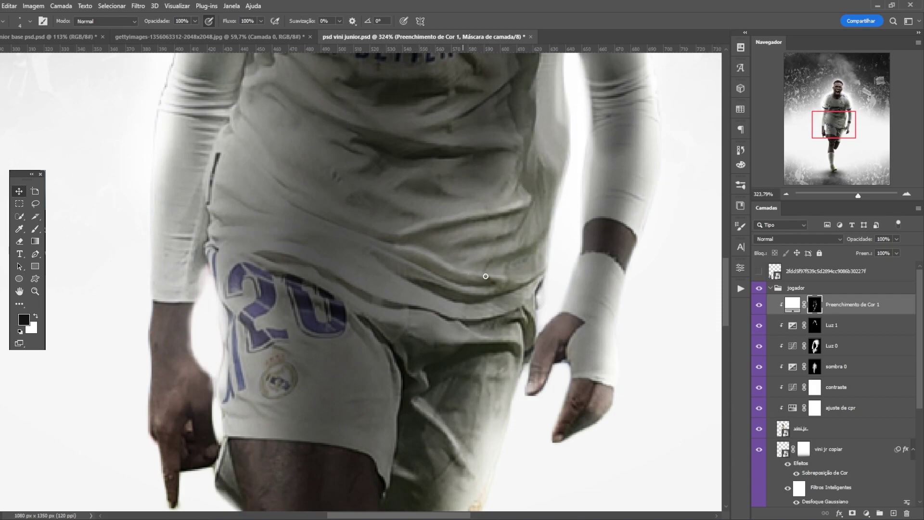
Paint white highlights along the shirt's folds below the sponsor lettering and across the waist.
{"action": "left_click_drag", "start_coordinate": [538, 191], "coordinate": [476, 161]}
{"action": "left_click_drag", "start_coordinate": [579, 140], "coordinate": [575, 151]}
{"action": "scroll", "coordinate": [518, 220], "scroll_direction": "up", "scroll_amount": 6}
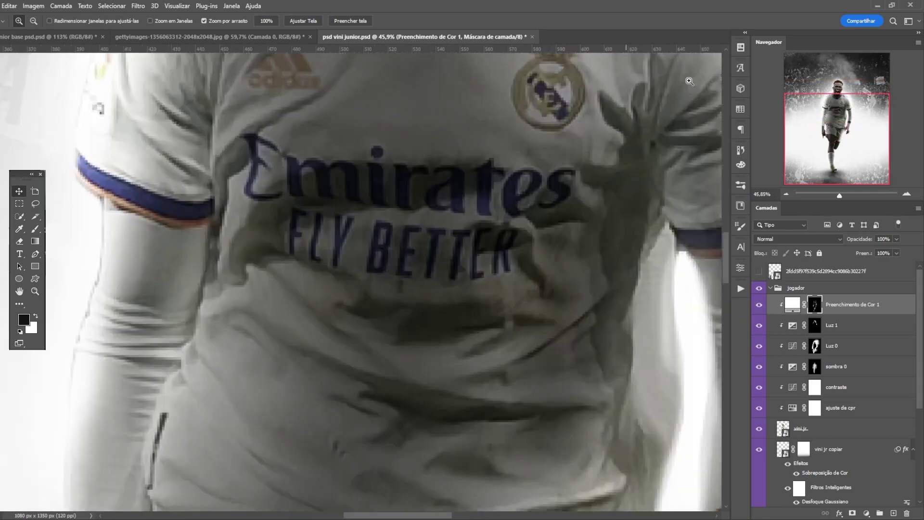
{"action": "key", "text": "b"}
{"action": "left_click_drag", "start_coordinate": [368, 328], "coordinate": [582, 367]}
{"action": "left_click_drag", "start_coordinate": [326, 270], "coordinate": [423, 338]}
{"action": "left_click_drag", "start_coordinate": [299, 301], "coordinate": [372, 337]}
{"action": "left_click_drag", "start_coordinate": [323, 427], "coordinate": [432, 479]}
{"action": "left_click_drag", "start_coordinate": [263, 373], "coordinate": [327, 416]}
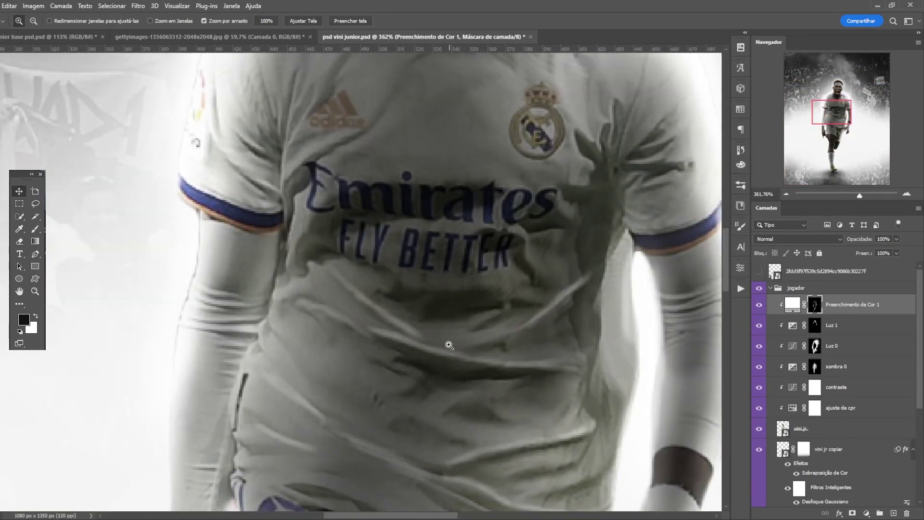
Add more white highlights to the shirt's folds, undoing the last stroke.
{"action": "left_click_drag", "start_coordinate": [428, 355], "coordinate": [387, 344]}
{"action": "left_click_drag", "start_coordinate": [455, 293], "coordinate": [510, 298]}
{"action": "left_click_drag", "start_coordinate": [152, 316], "coordinate": [344, 146]}
{"action": "mouse_move", "coordinate": [270, 85]}
{"action": "left_mouse_down"}
{"action": "mouse_move", "coordinate": [379, 132]}
{"action": "mouse_move", "coordinate": [466, 88]}
{"action": "left_mouse_up"}
{"action": "key", "text": "ctrl+z"}
{"action": "left_click_drag", "start_coordinate": [549, 125], "coordinate": [501, 120]}
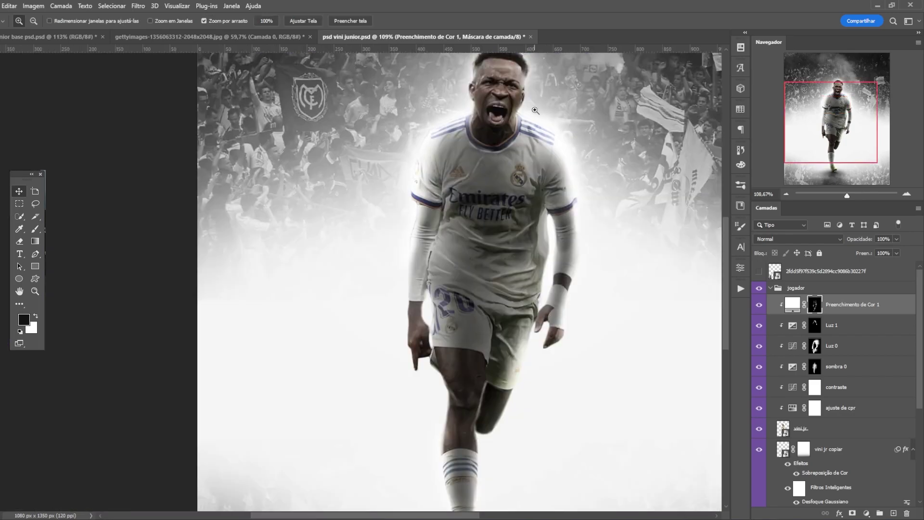
Extend the white highlights over the shirt's lower folds and the edge of the shorts beside the pointing hand.
{"action": "left_click_drag", "start_coordinate": [556, 74], "coordinate": [599, 77]}
{"action": "left_click_drag", "start_coordinate": [249, 180], "coordinate": [281, 261]}
{"action": "left_click_drag", "start_coordinate": [471, 200], "coordinate": [569, 236]}
{"action": "left_click_drag", "start_coordinate": [248, 179], "coordinate": [131, 216]}
{"action": "left_click_drag", "start_coordinate": [270, 295], "coordinate": [207, 296]}
{"action": "left_click_drag", "start_coordinate": [257, 423], "coordinate": [308, 424]}
{"action": "left_click_drag", "start_coordinate": [267, 226], "coordinate": [308, 256]}
{"action": "left_click_drag", "start_coordinate": [350, 200], "coordinate": [403, 279]}
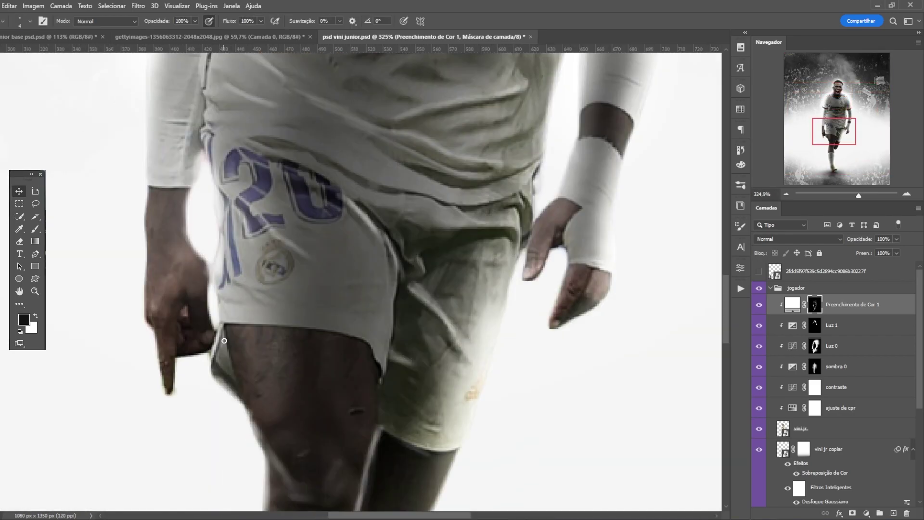
{"action": "left_click_drag", "start_coordinate": [222, 342], "coordinate": [246, 342]}
{"action": "left_click_drag", "start_coordinate": [214, 313], "coordinate": [326, 318]}
{"action": "left_click_drag", "start_coordinate": [337, 308], "coordinate": [270, 308]}
Paint fine white highlights on the player's face around the nose and cheek creases.
{"action": "left_click_drag", "start_coordinate": [496, 145], "coordinate": [529, 144]}
{"action": "left_click_drag", "start_coordinate": [549, 127], "coordinate": [560, 171]}
{"action": "mouse_move", "coordinate": [510, 296]}
{"action": "left_mouse_down"}
{"action": "mouse_move", "coordinate": [534, 296]}
{"action": "mouse_move", "coordinate": [519, 322]}
{"action": "left_mouse_up"}
{"action": "key", "text": "h"}
{"action": "left_click_drag", "start_coordinate": [635, 202], "coordinate": [582, 208]}
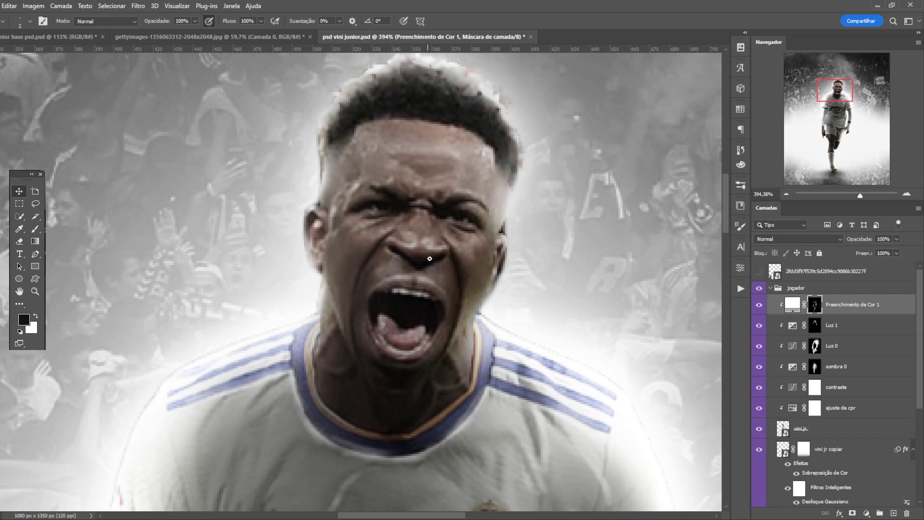
{"action": "key", "text": "ctrl+space"}
{"action": "left_click_drag", "start_coordinate": [403, 250], "coordinate": [454, 252]}
{"action": "left_click_drag", "start_coordinate": [350, 265], "coordinate": [324, 323]}
{"action": "key", "text": "b"}
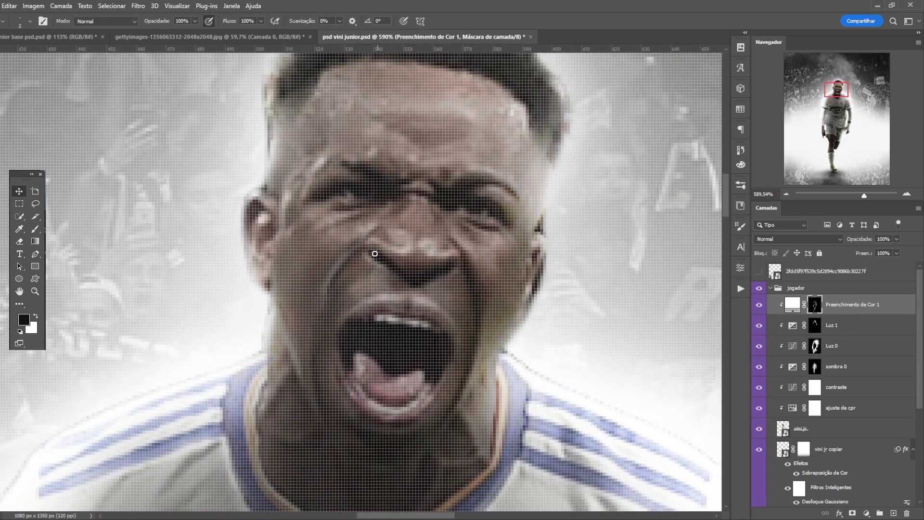
Refine the face with more thin white highlights around the mouth, cheeks and brows.
{"action": "scroll", "coordinate": [386, 262], "scroll_direction": "down", "scroll_amount": 2}
{"action": "mouse_move", "coordinate": [464, 262]}
{"action": "left_mouse_down"}
{"action": "mouse_move", "coordinate": [474, 295]}
{"action": "mouse_move", "coordinate": [469, 336]}
{"action": "left_mouse_up"}
{"action": "left_click_drag", "start_coordinate": [480, 288], "coordinate": [461, 353]}
{"action": "left_click_drag", "start_coordinate": [460, 201], "coordinate": [504, 208]}
{"action": "left_click_drag", "start_coordinate": [388, 188], "coordinate": [445, 211]}
{"action": "mouse_move", "coordinate": [498, 257]}
{"action": "left_mouse_down"}
{"action": "mouse_move", "coordinate": [426, 260]}
{"action": "mouse_move", "coordinate": [569, 254]}
{"action": "left_mouse_up"}
{"action": "left_click_drag", "start_coordinate": [367, 194], "coordinate": [439, 196]}
{"action": "left_click_drag", "start_coordinate": [497, 197], "coordinate": [487, 172]}
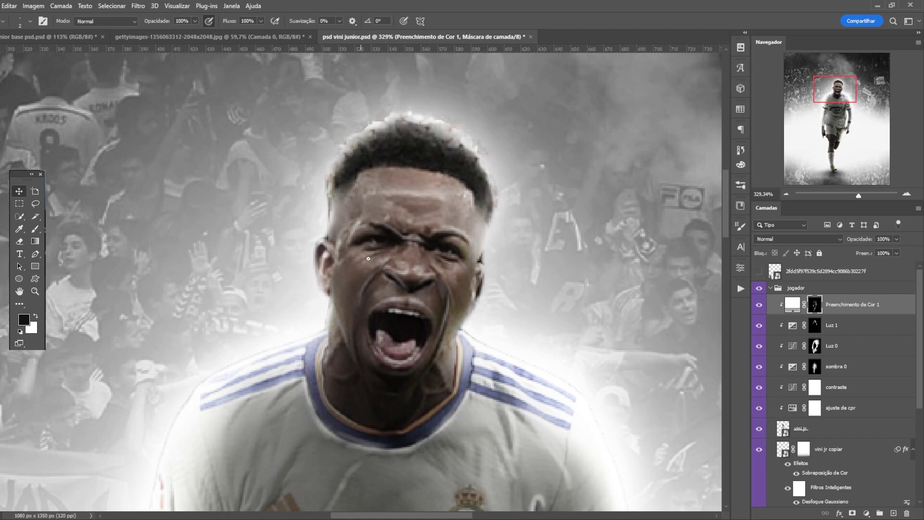
Examine the player's painted highlights against the whole poster.
{"action": "left_click_drag", "start_coordinate": [513, 281], "coordinate": [428, 284]}
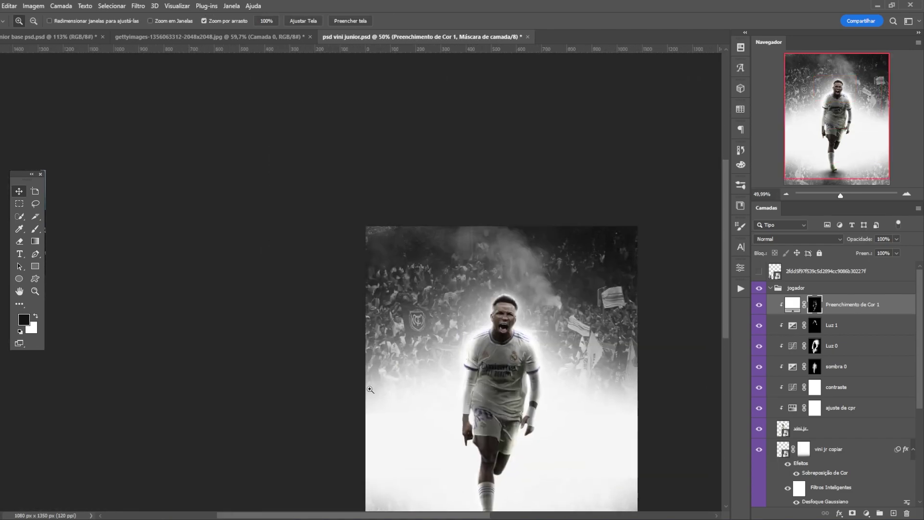
{"action": "left_click_drag", "start_coordinate": [482, 433], "coordinate": [399, 279]}
{"action": "left_click_drag", "start_coordinate": [399, 285], "coordinate": [418, 285]}
{"action": "left_click_drag", "start_coordinate": [376, 310], "coordinate": [353, 310]}
{"action": "left_click_drag", "start_coordinate": [402, 397], "coordinate": [402, 437]}
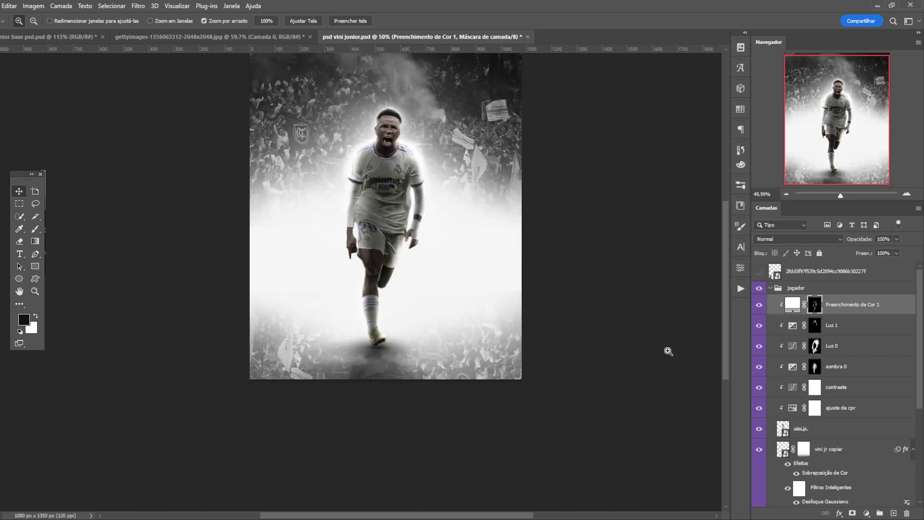
{"action": "scroll", "coordinate": [386, 441], "scroll_direction": "up", "scroll_amount": 2}
{"action": "left_click_drag", "start_coordinate": [504, 226], "coordinate": [395, 242]}
{"action": "scroll", "coordinate": [282, 253], "scroll_direction": "down", "scroll_amount": 2}
{"action": "scroll", "coordinate": [135, 126], "scroll_direction": "up", "scroll_amount": 2}
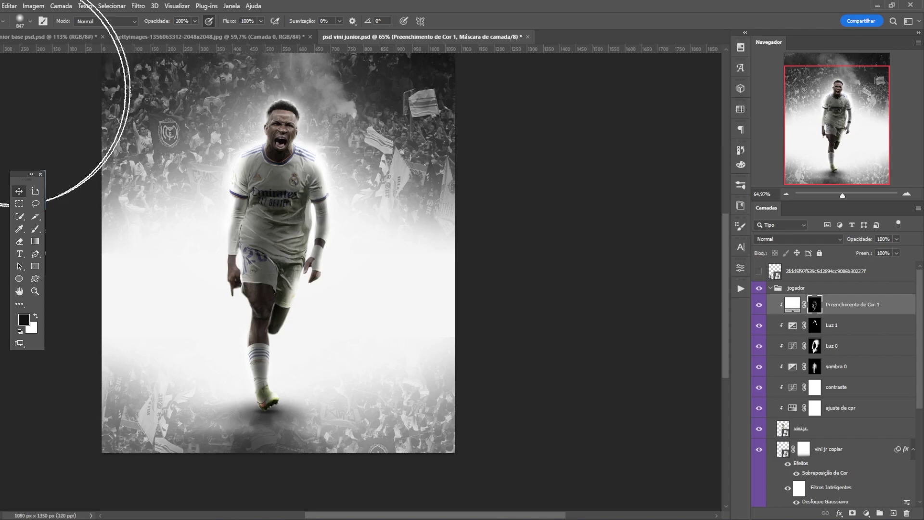
Lower the brush opacity to 37% and add soft white light over the player with a very large brush.
{"action": "left_click", "coordinate": [195, 21]}
{"action": "left_click", "coordinate": [165, 34]}
{"action": "left_click_drag", "start_coordinate": [400, 231], "coordinate": [368, 229]}
{"action": "left_click", "coordinate": [365, 219]}
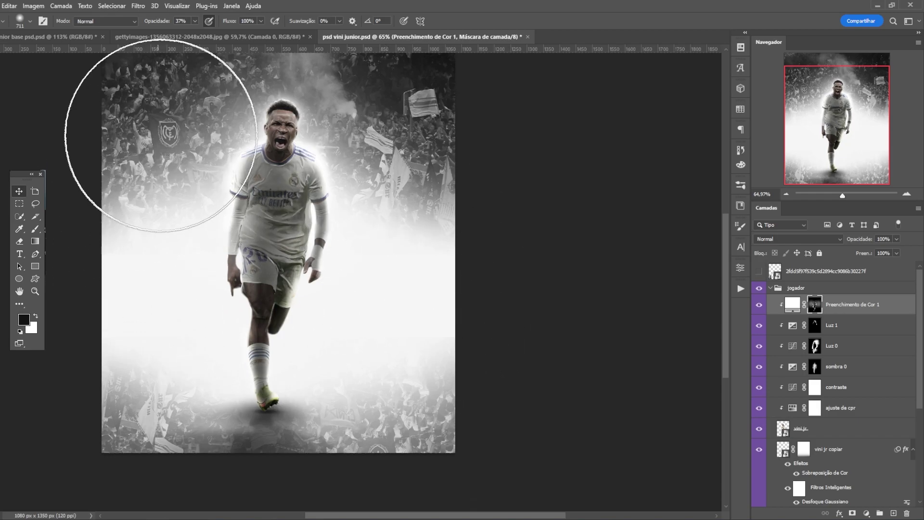
{"action": "left_click", "coordinate": [181, 339]}
{"action": "scroll", "coordinate": [239, 205], "scroll_direction": "down", "scroll_amount": 1}
{"action": "scroll", "coordinate": [241, 203], "scroll_direction": "up", "scroll_amount": 2}
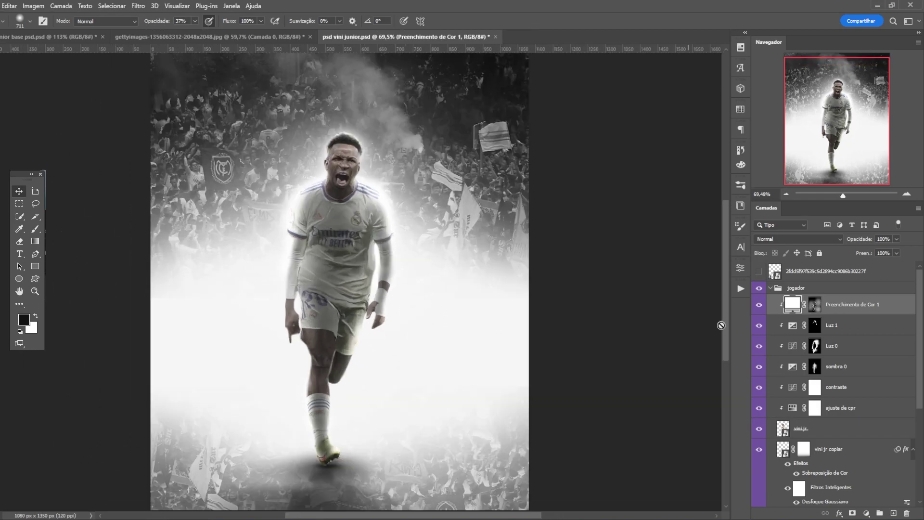
Collapse the jogador layer group and show the hidden trophy layer.
{"action": "left_click", "coordinate": [770, 287]}
{"action": "left_click", "coordinate": [770, 300]}
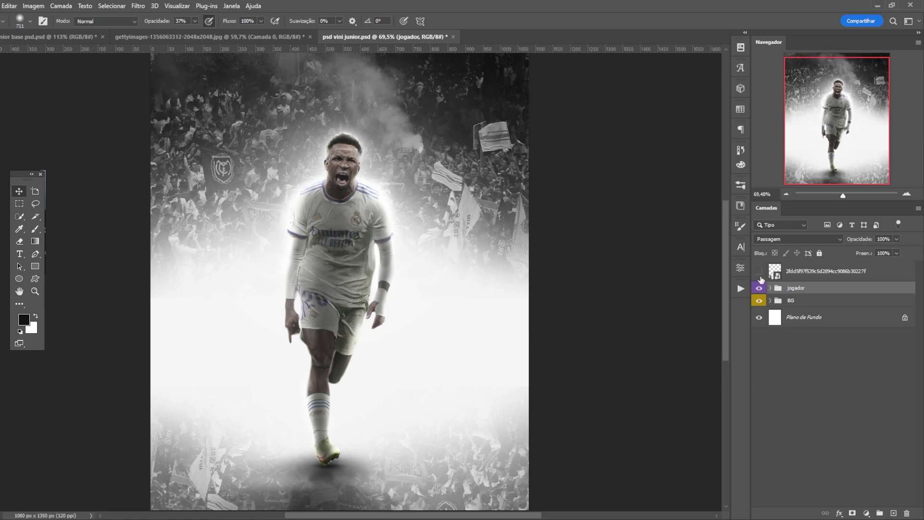
{"action": "left_click", "coordinate": [759, 271]}
{"action": "scroll", "coordinate": [207, 301], "scroll_direction": "down", "scroll_amount": 3}
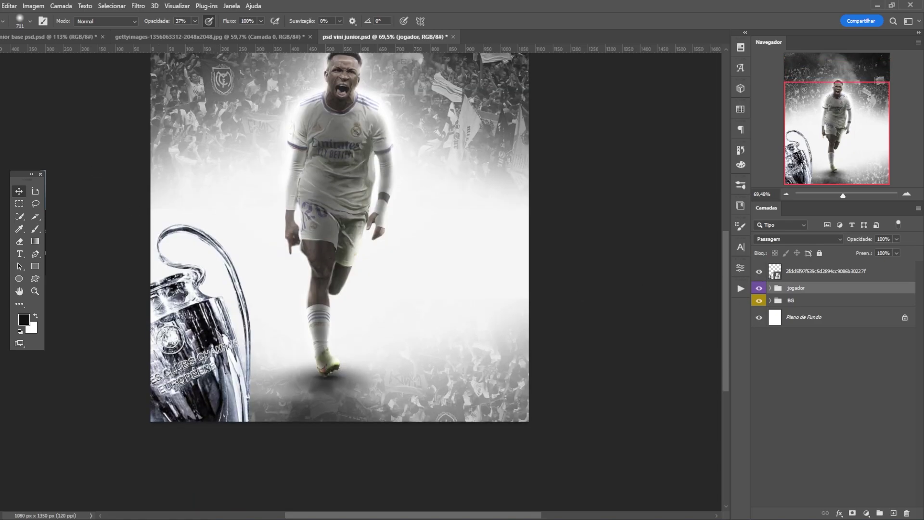
Move the trophy further into the poster's lower-left corner and adjust its placement with Free Transform.
{"action": "key", "text": "v"}
{"action": "left_click_drag", "start_coordinate": [195, 332], "coordinate": [217, 326]}
{"action": "key", "text": "ctrl+t"}
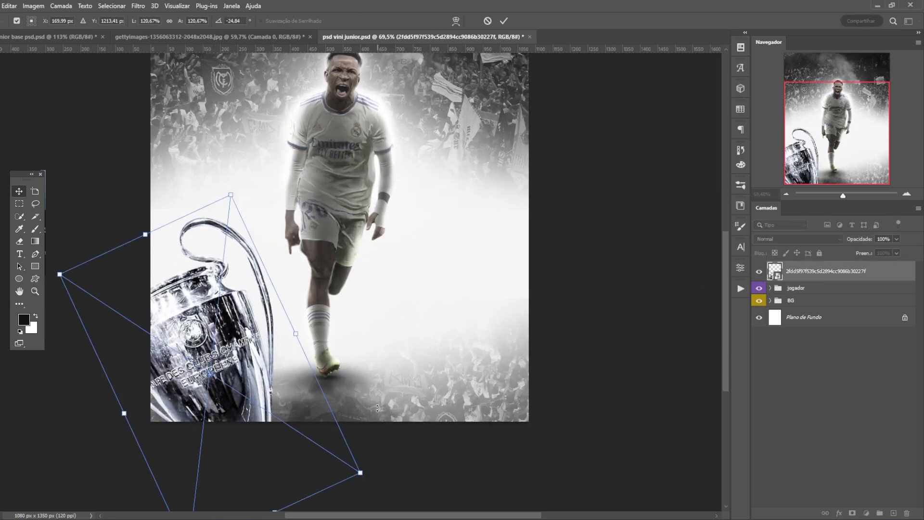
{"action": "scroll", "coordinate": [354, 272], "scroll_direction": "down", "scroll_amount": 5}
{"action": "left_click_drag", "start_coordinate": [323, 306], "coordinate": [308, 329]}
{"action": "key", "text": "Return"}
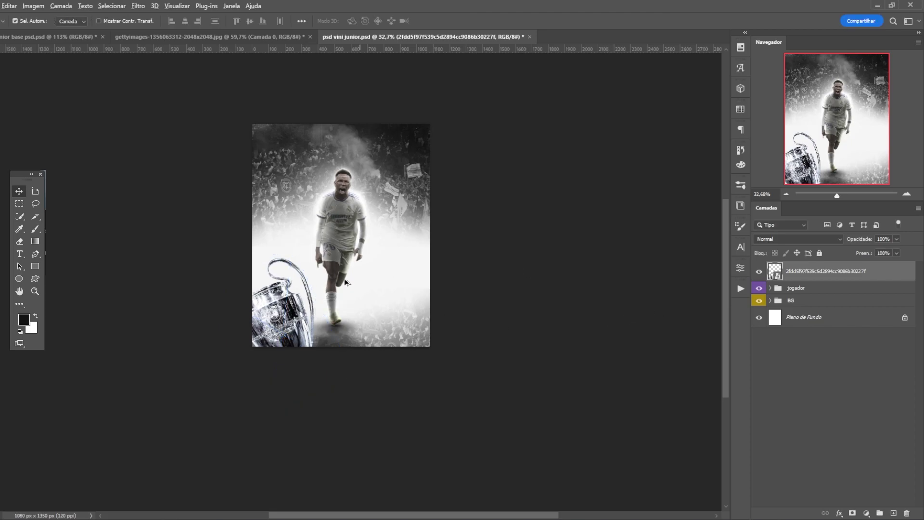
Place the trophy layer in a new green-labelled group, naming both the group and the layer "taça".
{"action": "scroll", "coordinate": [323, 287], "scroll_direction": "up", "scroll_amount": 3}
{"action": "left_click_drag", "start_coordinate": [872, 515], "coordinate": [872, 515]}
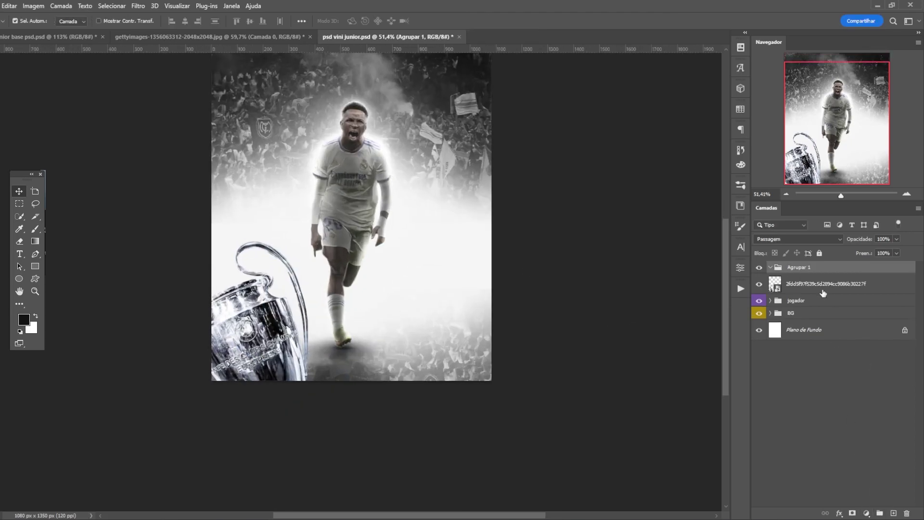
{"action": "double_click", "coordinate": [799, 267]}
{"action": "type", "text": "taç"}
{"action": "type", "text": "a"}
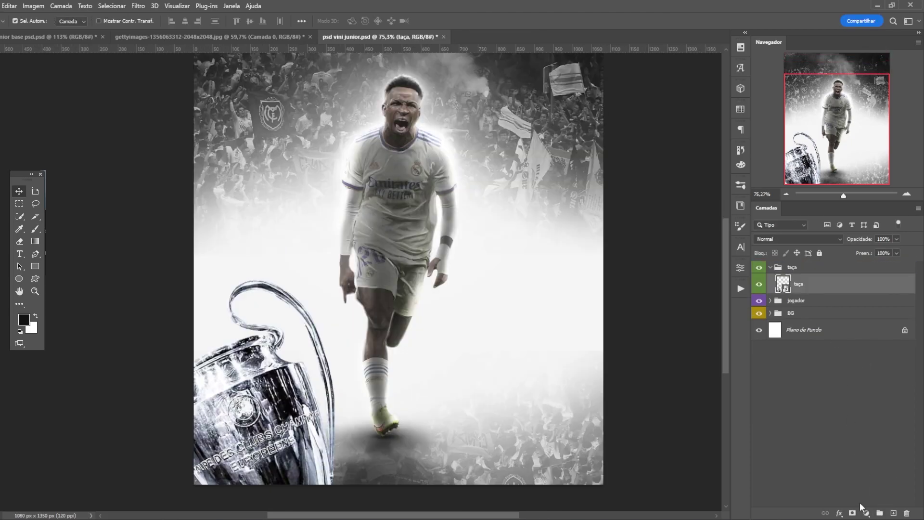
Add a Curves adjustment clipped to the trophy and rename it "contraste".
{"action": "left_click", "coordinate": [866, 513]}
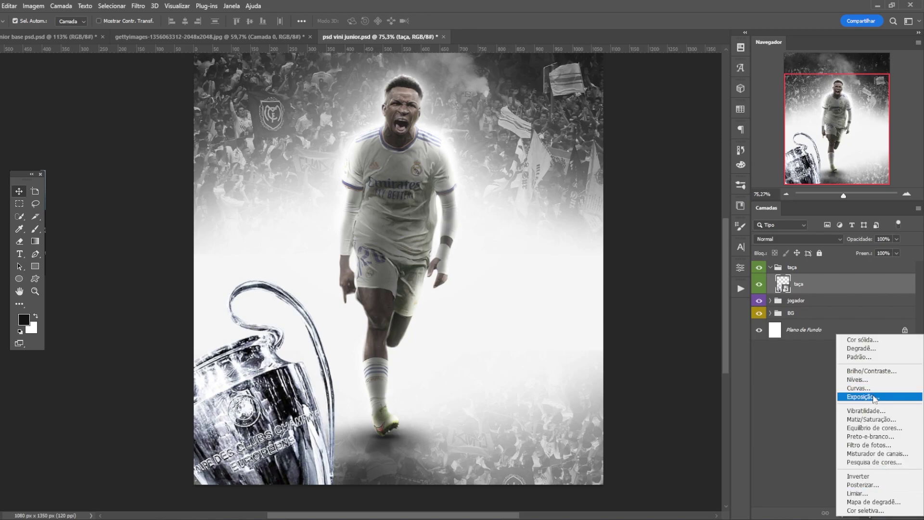
{"action": "left_click", "coordinate": [861, 388]}
{"action": "left_click", "coordinate": [821, 292], "text": "alt"}
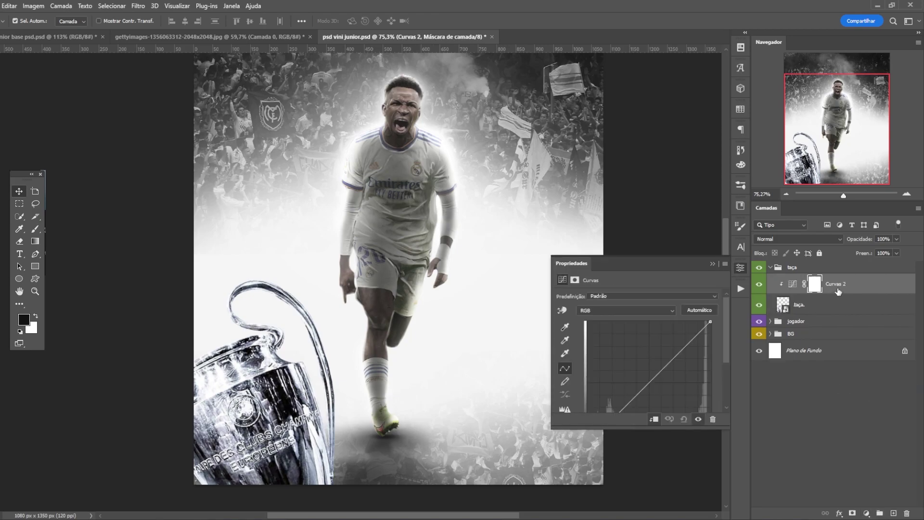
{"action": "double_click", "coordinate": [835, 284]}
{"action": "type", "text": "contraste"}
{"action": "key", "text": "Return"}
Add an Exposure adjustment clipped to the trophy and rename it "sombra 0".
{"action": "left_click", "coordinate": [865, 514]}
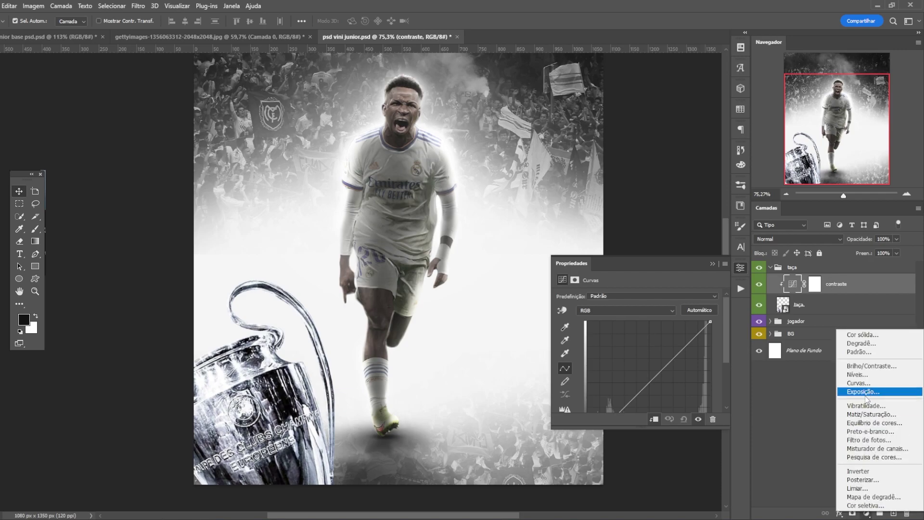
{"action": "left_click", "coordinate": [865, 400]}
{"action": "key", "text": "ctrl+alt+g"}
{"action": "double_click", "coordinate": [840, 284]}
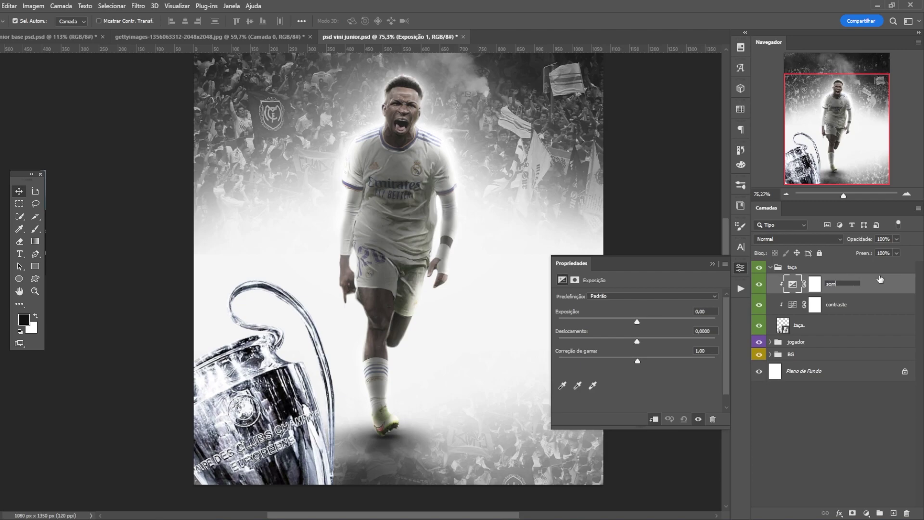
{"action": "key", "text": "Return"}
Add a second clipped Exposure adjustment above sombra 0, rename it "luz 0" and close its properties.
{"action": "left_click", "coordinate": [865, 514]}
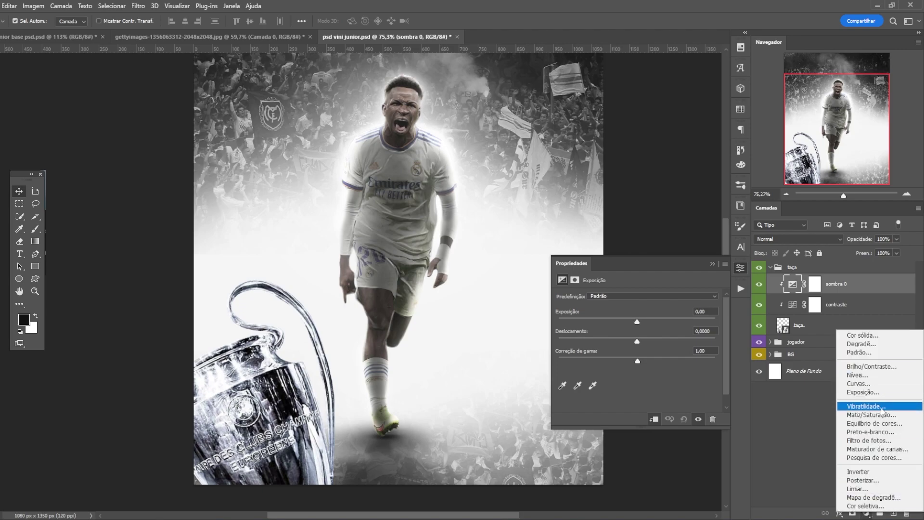
{"action": "left_click", "coordinate": [863, 399]}
{"action": "left_click", "coordinate": [845, 295], "text": "alt"}
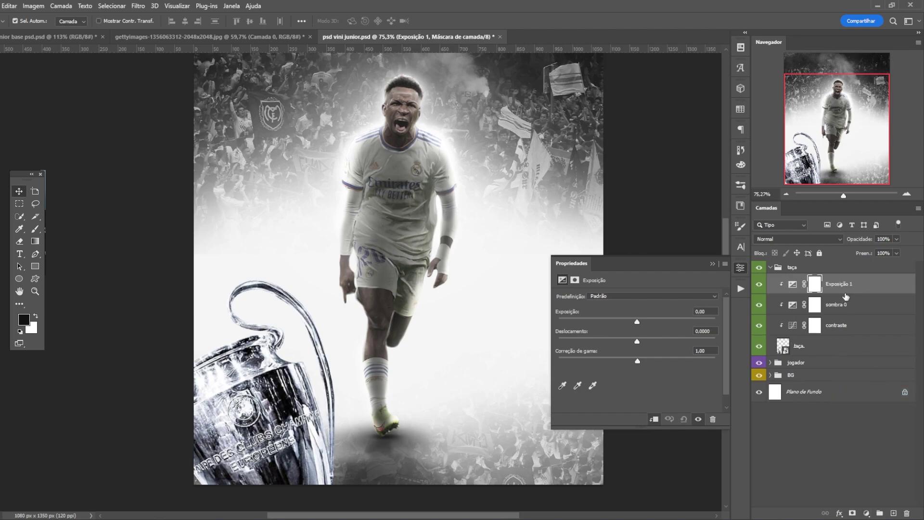
{"action": "double_click", "coordinate": [838, 284]}
{"action": "key", "text": "Return"}
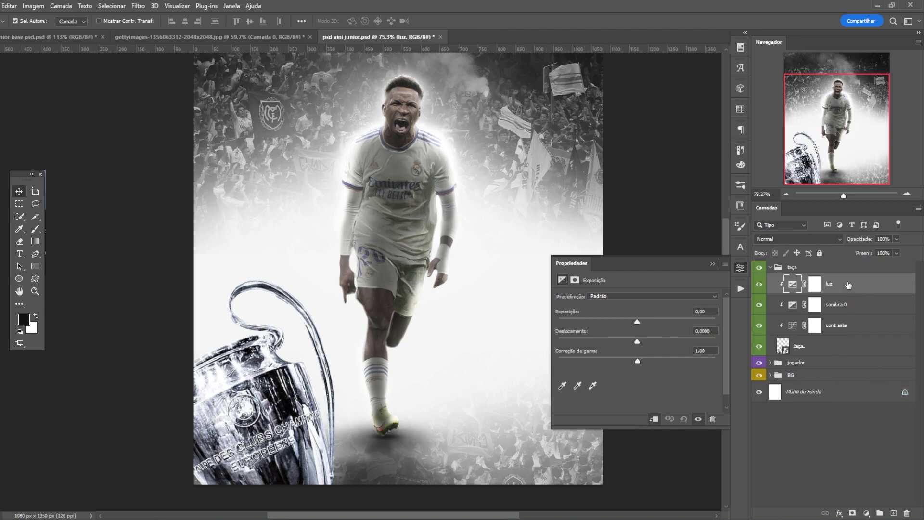
{"action": "double_click", "coordinate": [830, 286]}
{"action": "key", "text": "Return"}
{"action": "left_click", "coordinate": [712, 264]}
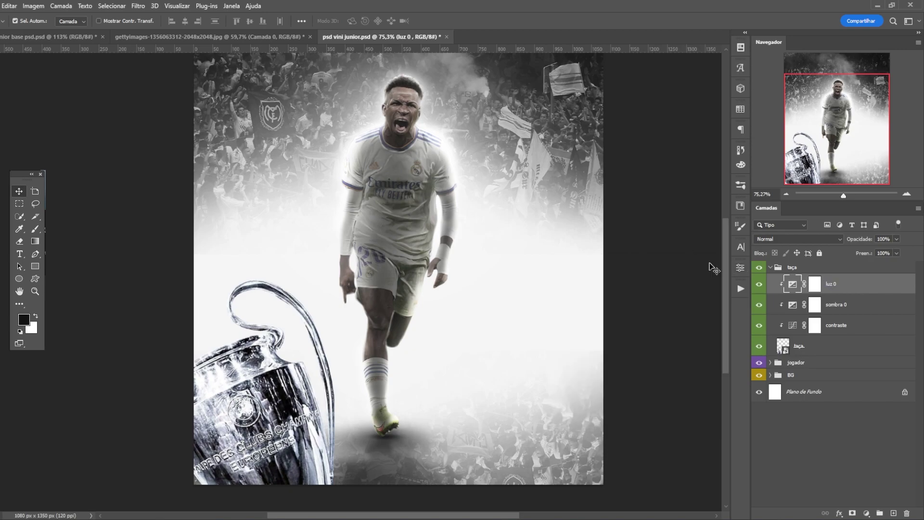
Darken the trophy's midtones by lowering the middle of the contraste curve.
{"action": "scroll", "coordinate": [449, 464], "scroll_direction": "up", "scroll_amount": 2}
{"action": "left_click", "coordinate": [793, 326]}
{"action": "left_click_drag", "start_coordinate": [651, 380], "coordinate": [656, 391]}
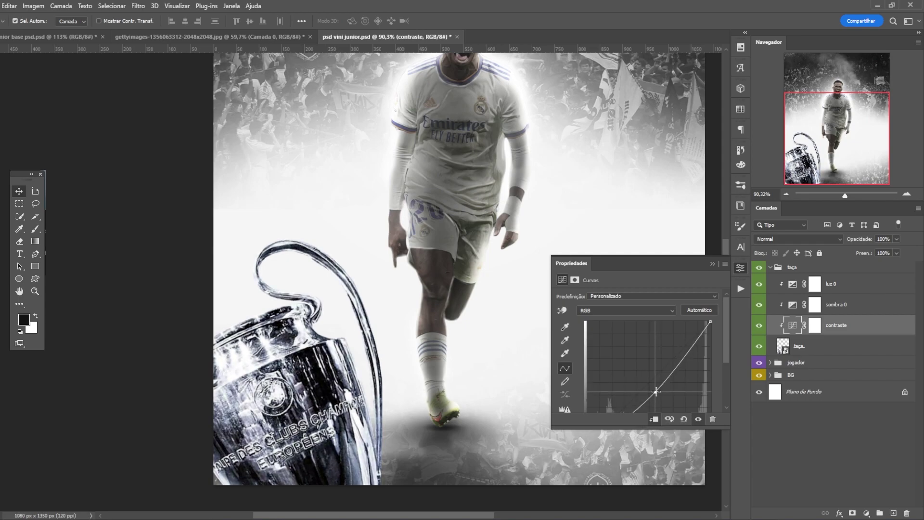
Set the sombra 0 exposure to -4.57 and invert its mask to black, ready for brushing.
{"action": "left_click", "coordinate": [794, 306]}
{"action": "left_click_drag", "start_coordinate": [639, 322], "coordinate": [588, 325]}
{"action": "key", "text": "ctrl+i"}
{"action": "scroll", "coordinate": [10, 77], "scroll_direction": "down", "scroll_amount": 3}
{"action": "key", "text": "b"}
Try a large shadow stroke over the trophy's outer side on the sombra 0 mask and undo it.
{"action": "left_click_drag", "start_coordinate": [223, 390], "coordinate": [180, 342]}
{"action": "scroll", "coordinate": [178, 346], "scroll_direction": "down", "scroll_amount": 2}
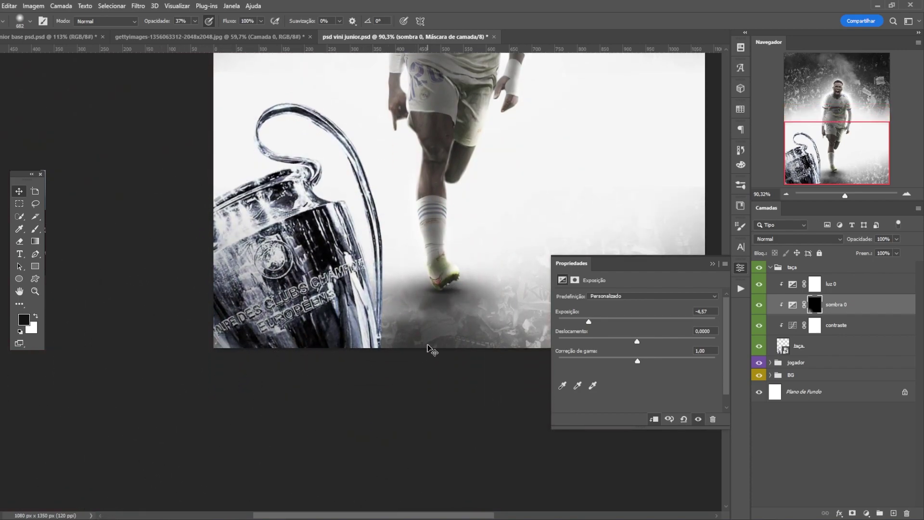
{"action": "key", "text": "ctrl+z"}
{"action": "key", "text": "ctrl+z"}
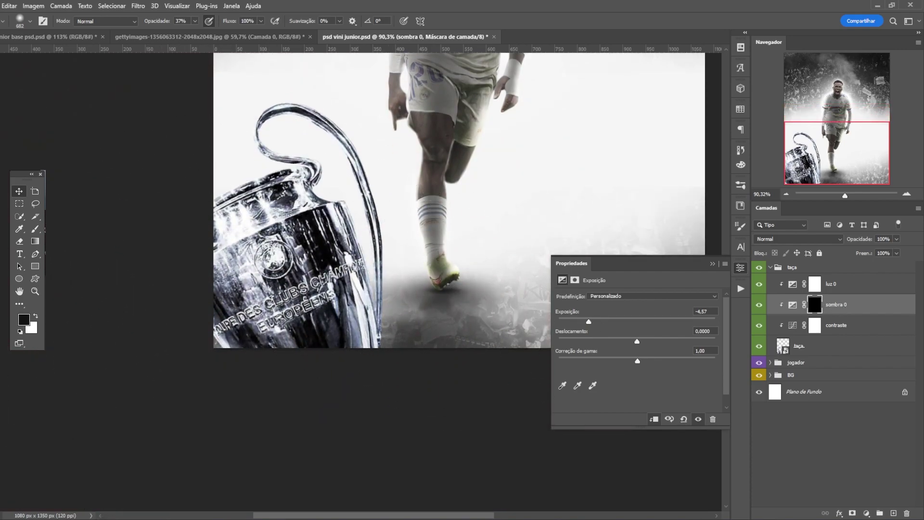
Brush broad, soft shadows over the trophy's outer side and lower body on the sombra 0 mask.
{"action": "mouse_move", "coordinate": [212, 340]}
{"action": "left_mouse_down"}
{"action": "mouse_move", "coordinate": [228, 302]}
{"action": "mouse_move", "coordinate": [252, 386]}
{"action": "mouse_move", "coordinate": [298, 404]}
{"action": "mouse_move", "coordinate": [214, 272]}
{"action": "mouse_move", "coordinate": [175, 259]}
{"action": "left_mouse_up"}
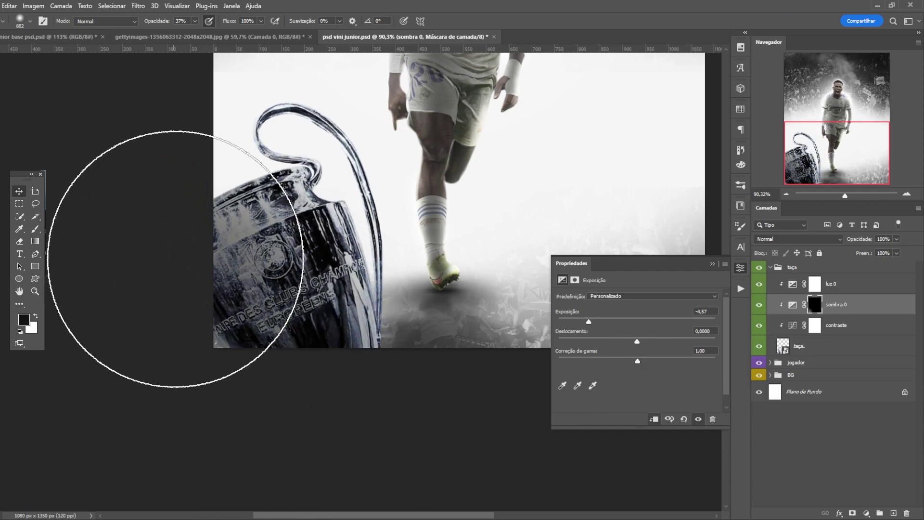
{"action": "scroll", "coordinate": [175, 259], "scroll_direction": "up", "scroll_amount": 1}
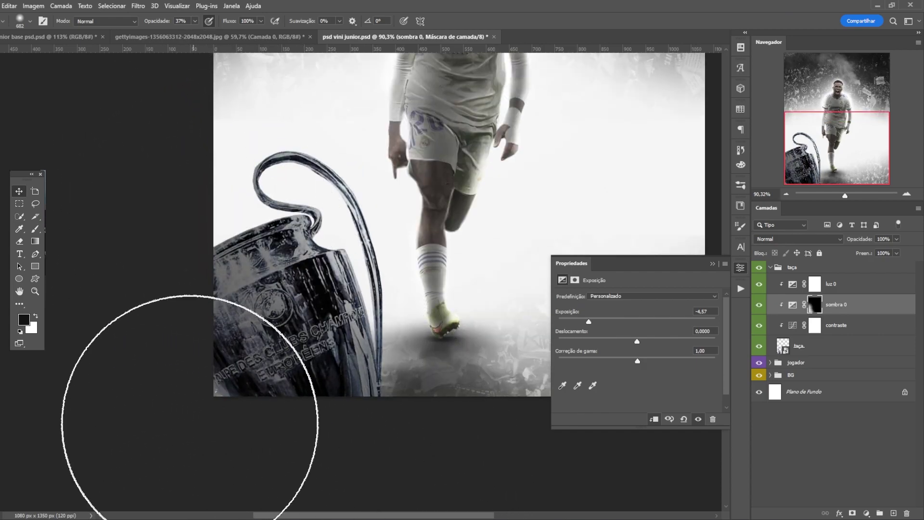
{"action": "left_click", "coordinate": [285, 292]}
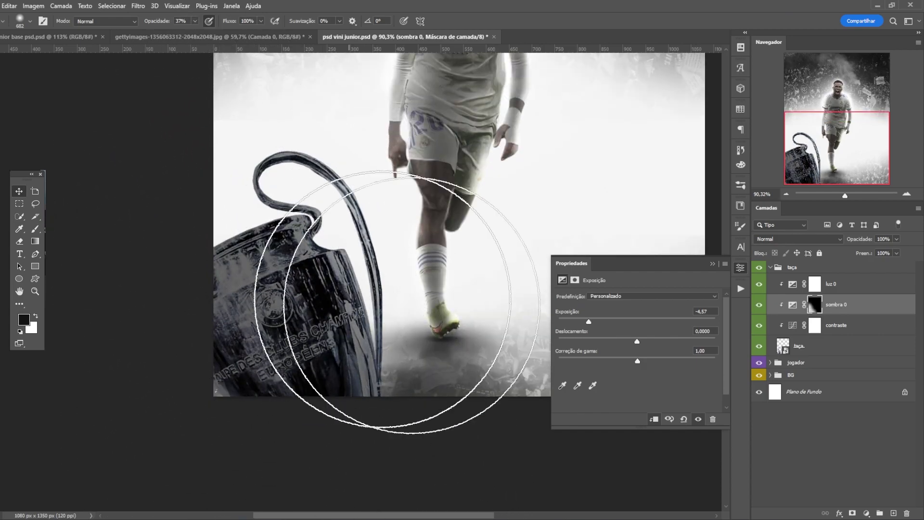
Set the luz 0 exposure to +4.82 and invert its mask to black.
{"action": "left_click", "coordinate": [829, 287]}
{"action": "left_click", "coordinate": [562, 279]}
{"action": "left_click_drag", "start_coordinate": [656, 319], "coordinate": [685, 320]}
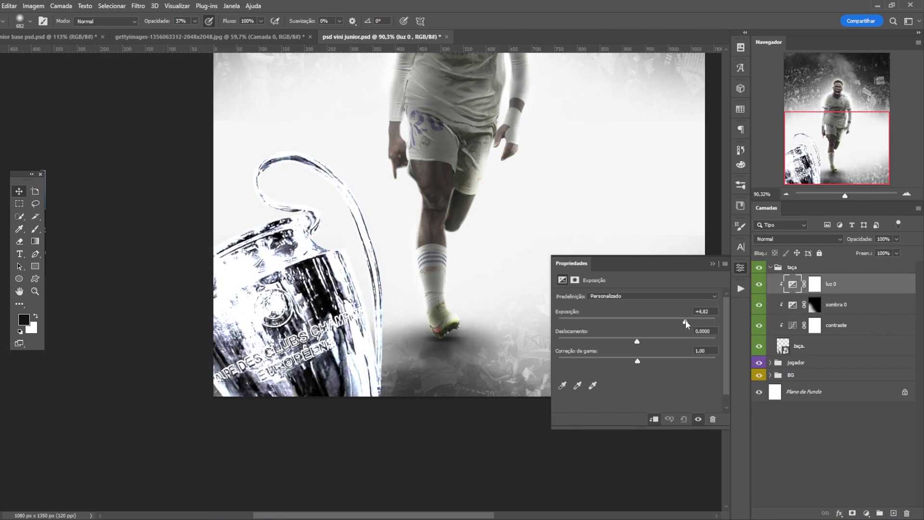
{"action": "left_click", "coordinate": [817, 289]}
{"action": "key", "text": "ctrl+i"}
Brush highlights along the trophy's handle and player-facing edge on the luz 0 mask.
{"action": "mouse_move", "coordinate": [349, 204]}
{"action": "left_mouse_down"}
{"action": "mouse_move", "coordinate": [359, 173]}
{"action": "mouse_move", "coordinate": [368, 176]}
{"action": "mouse_move", "coordinate": [347, 174]}
{"action": "mouse_move", "coordinate": [388, 174]}
{"action": "mouse_move", "coordinate": [351, 175]}
{"action": "left_mouse_up"}
{"action": "key", "text": "ctrl+z"}
{"action": "mouse_move", "coordinate": [263, 137]}
{"action": "left_mouse_down"}
{"action": "mouse_move", "coordinate": [413, 234]}
{"action": "mouse_move", "coordinate": [414, 291]}
{"action": "left_mouse_up"}
{"action": "left_click_drag", "start_coordinate": [390, 208], "coordinate": [393, 415]}
{"action": "left_click_drag", "start_coordinate": [421, 237], "coordinate": [382, 467]}
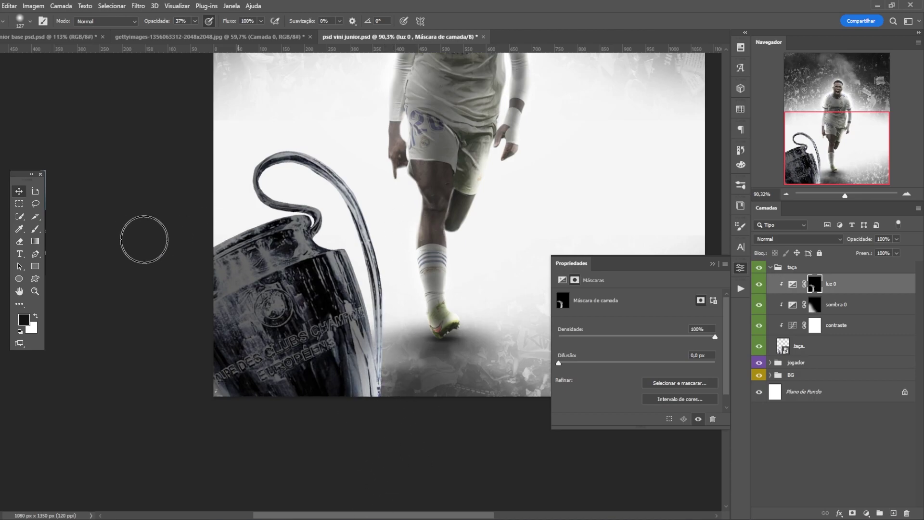
Add highlight strokes across the trophy's upper rim and, with a smaller brush, down its shoulder on the luz 0 mask.
{"action": "scroll", "coordinate": [236, 196], "scroll_direction": "up", "scroll_amount": 3}
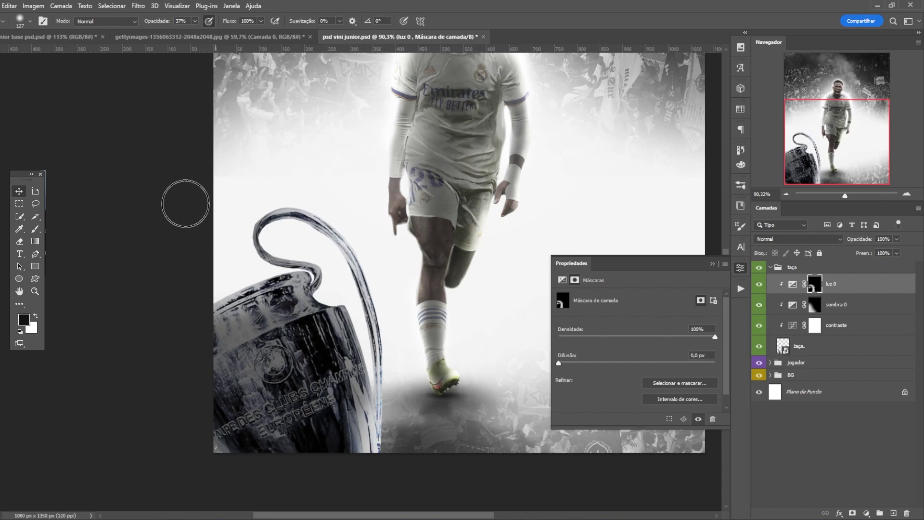
{"action": "left_click_drag", "start_coordinate": [264, 303], "coordinate": [149, 304]}
{"action": "left_click_drag", "start_coordinate": [329, 289], "coordinate": [355, 366]}
{"action": "right_click", "coordinate": [355, 320], "text": "alt"}
{"action": "right_click", "coordinate": [338, 290], "text": "alt"}
{"action": "right_click", "coordinate": [342, 297], "text": "alt"}
{"action": "left_click_drag", "start_coordinate": [345, 308], "coordinate": [369, 396]}
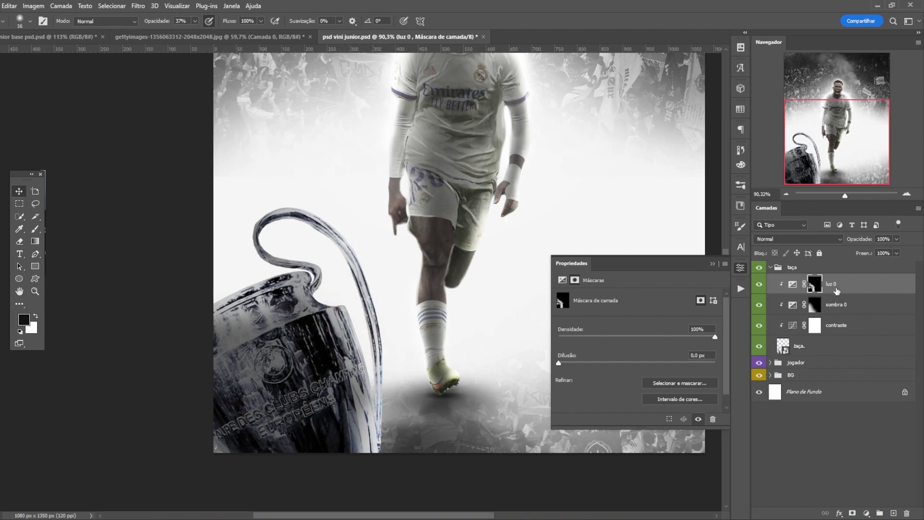
Convert the trophy layer and its three clipped adjustments into one smart object.
{"action": "scroll", "coordinate": [369, 204], "scroll_direction": "down", "scroll_amount": 3}
{"action": "scroll", "coordinate": [369, 204], "scroll_direction": "up", "scroll_amount": 3}
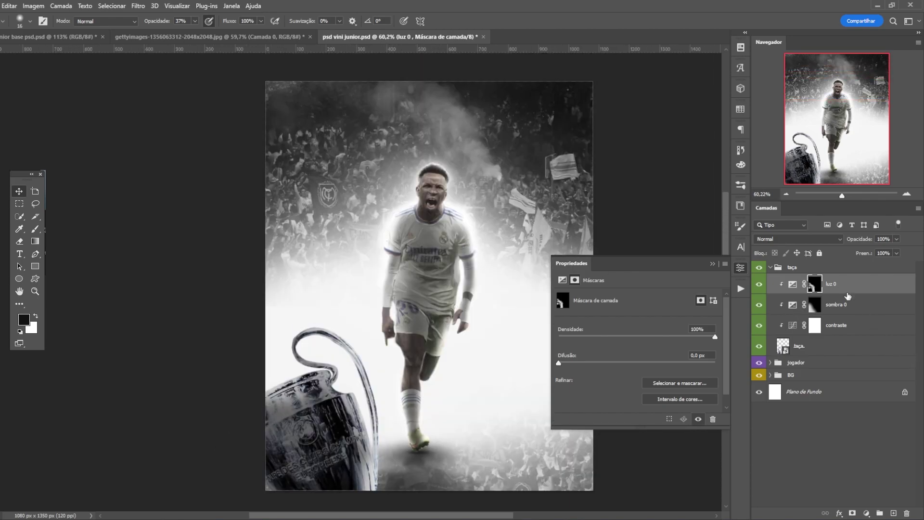
{"action": "left_click", "coordinate": [840, 345], "text": "shift"}
{"action": "right_click", "coordinate": [842, 308]}
{"action": "left_click", "coordinate": [777, 233]}
Rename the trophy smart object "taça" and save the document.
{"action": "double_click", "coordinate": [800, 285]}
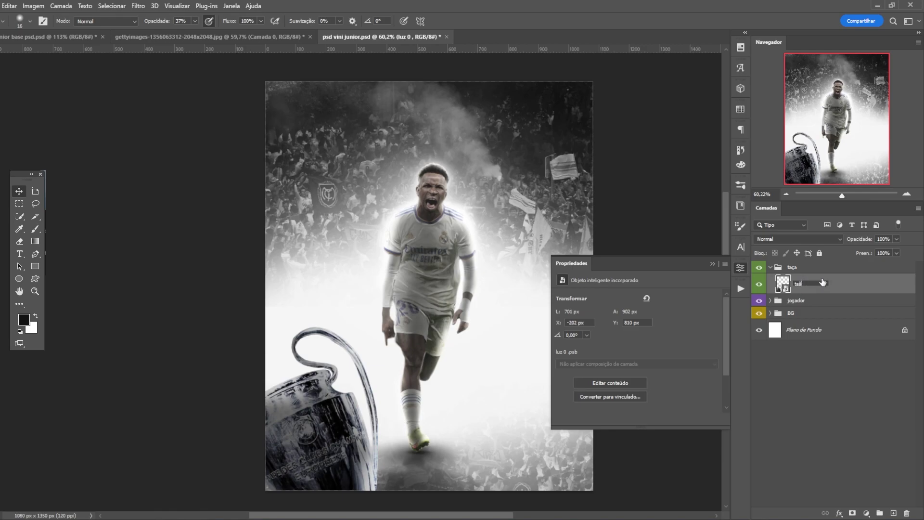
{"action": "type", "text": "taçã"}
{"action": "key", "text": "Return"}
{"action": "double_click", "coordinate": [800, 284]}
{"action": "type", "text": "taça"}
{"action": "key", "text": "Return"}
{"action": "left_click", "coordinate": [712, 263]}
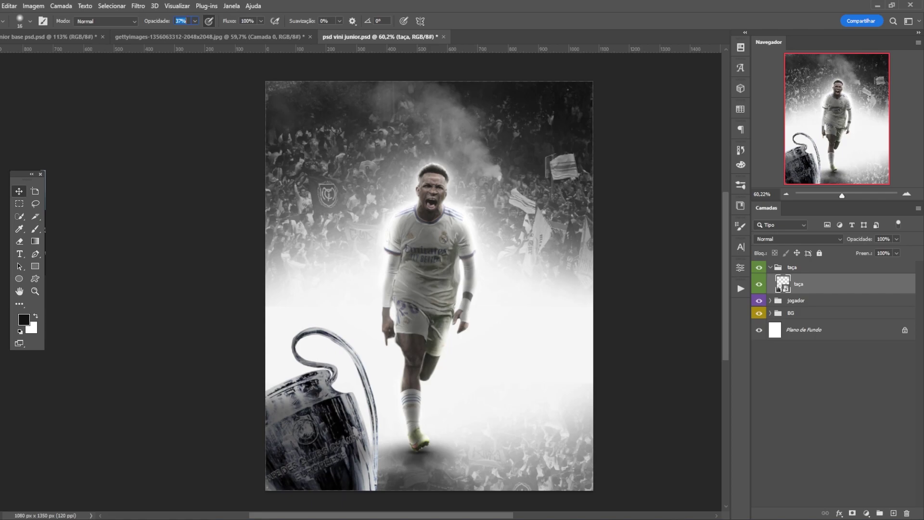
{"action": "key", "text": "ctrl+s"}
Examine the trophy's lighting against the whole poster, both close up and at reduced size.
{"action": "scroll", "coordinate": [441, 279], "scroll_direction": "down", "scroll_amount": 6}
{"action": "scroll", "coordinate": [441, 280], "scroll_direction": "up", "scroll_amount": 7}
{"action": "scroll", "coordinate": [418, 323], "scroll_direction": "up", "scroll_amount": 1}
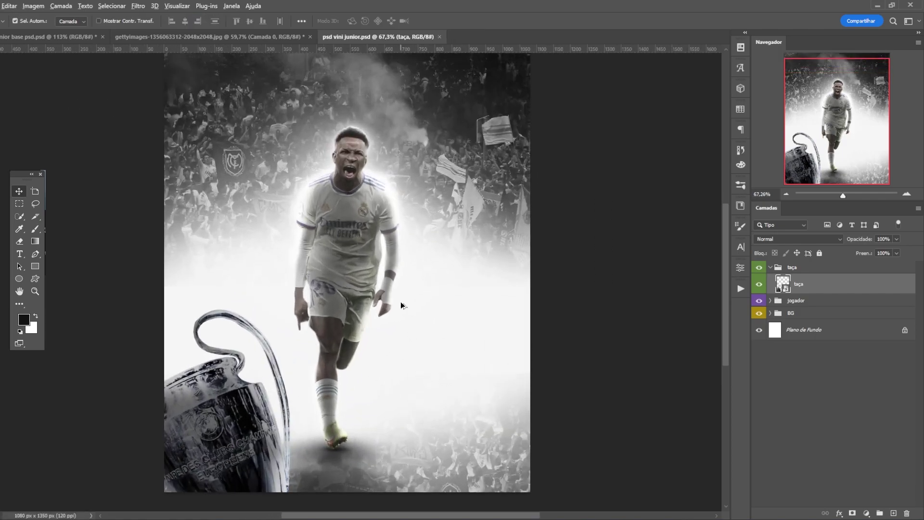
{"action": "scroll", "coordinate": [235, 448], "scroll_direction": "down", "scroll_amount": 3}
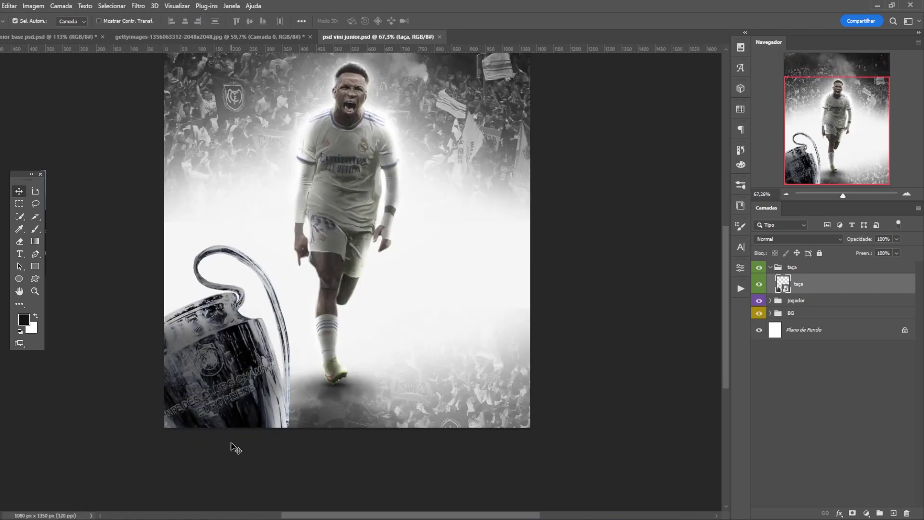
{"action": "scroll", "coordinate": [292, 370], "scroll_direction": "up", "scroll_amount": 2}
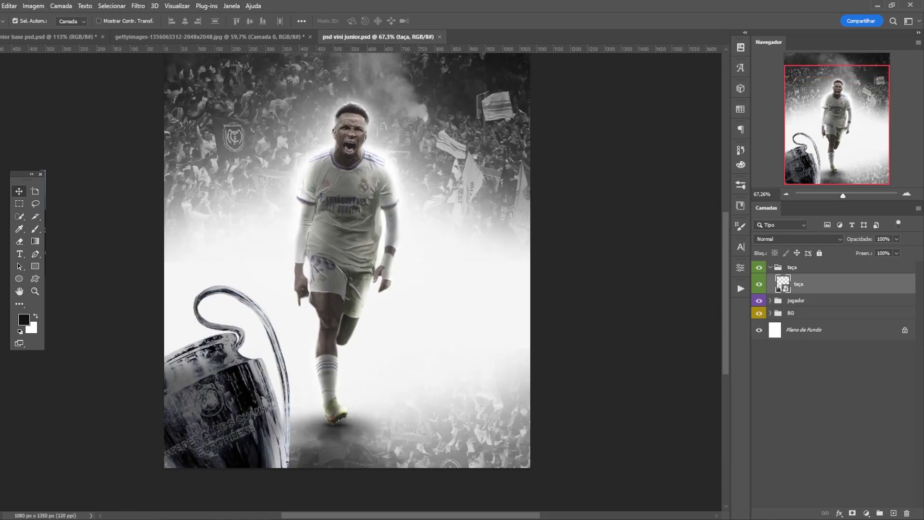
{"action": "scroll", "coordinate": [397, 353], "scroll_direction": "down", "scroll_amount": 1}
{"action": "scroll", "coordinate": [287, 229], "scroll_direction": "up", "scroll_amount": 1}
{"action": "scroll", "coordinate": [332, 183], "scroll_direction": "down", "scroll_amount": 6}
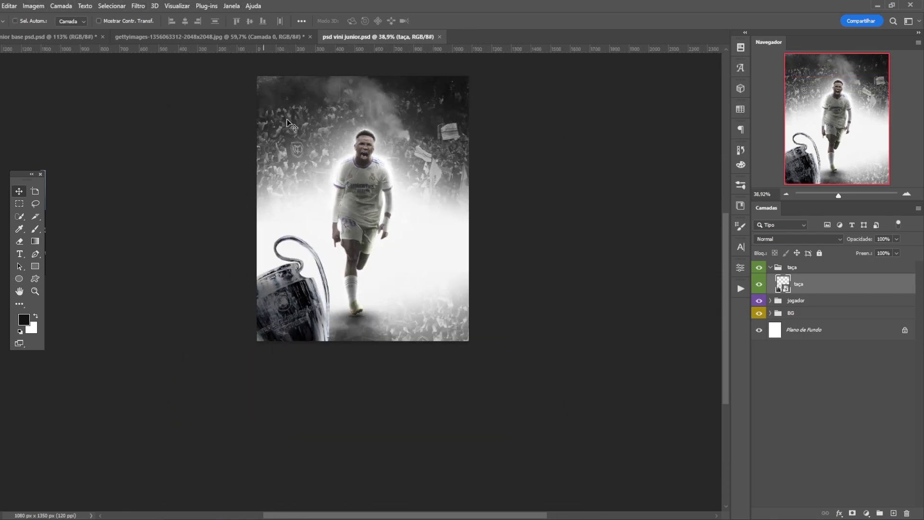
{"action": "scroll", "coordinate": [336, 145], "scroll_direction": "up", "scroll_amount": 7}
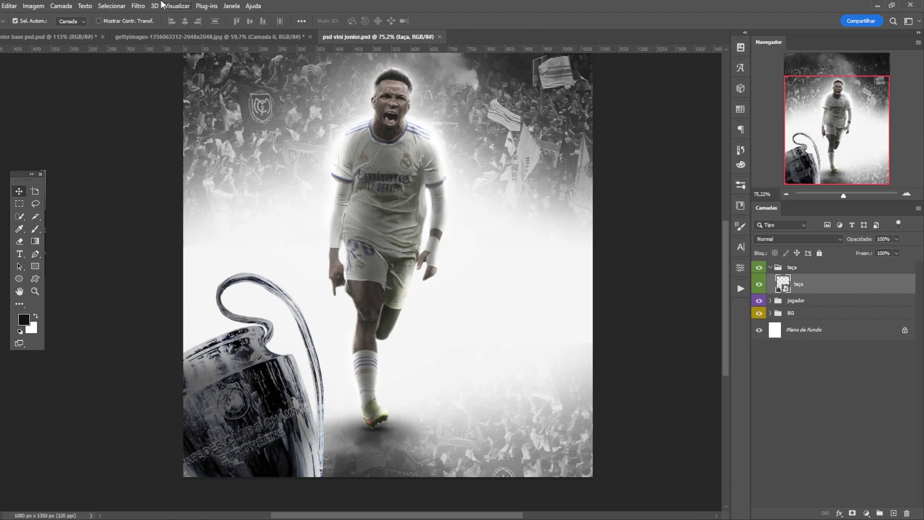
Apply a Gaussian Blur with a 5.0 px radius to the taça smart object.
{"action": "left_click", "coordinate": [139, 5]}
{"action": "mouse_move", "coordinate": [202, 134]}
{"action": "left_click", "coordinate": [337, 192]}
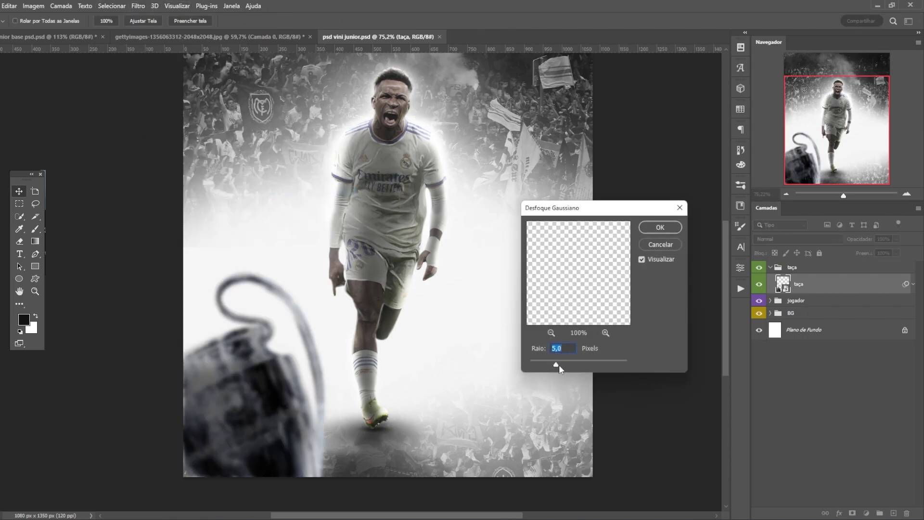
{"action": "left_click_drag", "start_coordinate": [558, 364], "coordinate": [559, 364]}
{"action": "left_click", "coordinate": [556, 348]}
{"action": "left_click", "coordinate": [664, 228]}
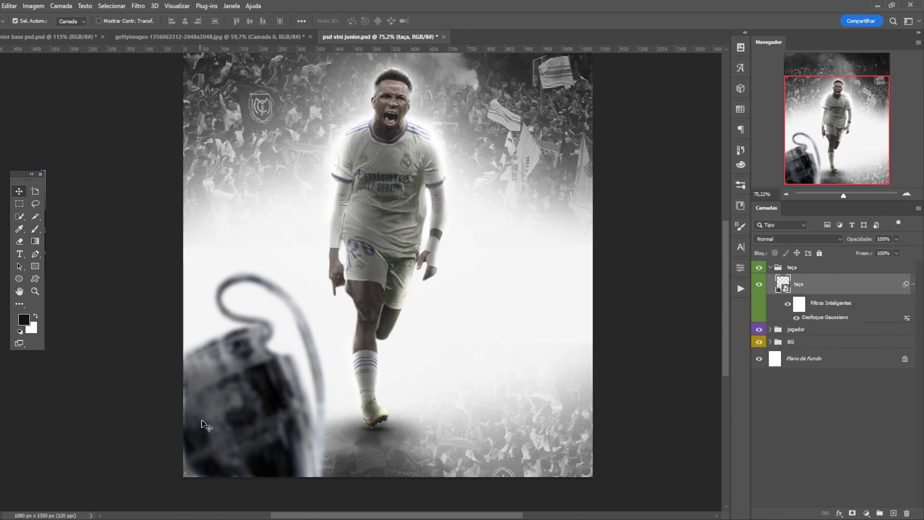
Shift the blurred trophy slightly toward the poster's outer edge and collapse the taça group.
{"action": "left_click_drag", "start_coordinate": [218, 402], "coordinate": [213, 402]}
{"action": "scroll", "coordinate": [214, 402], "scroll_direction": "down", "scroll_amount": 4}
{"action": "left_click", "coordinate": [573, 282]}
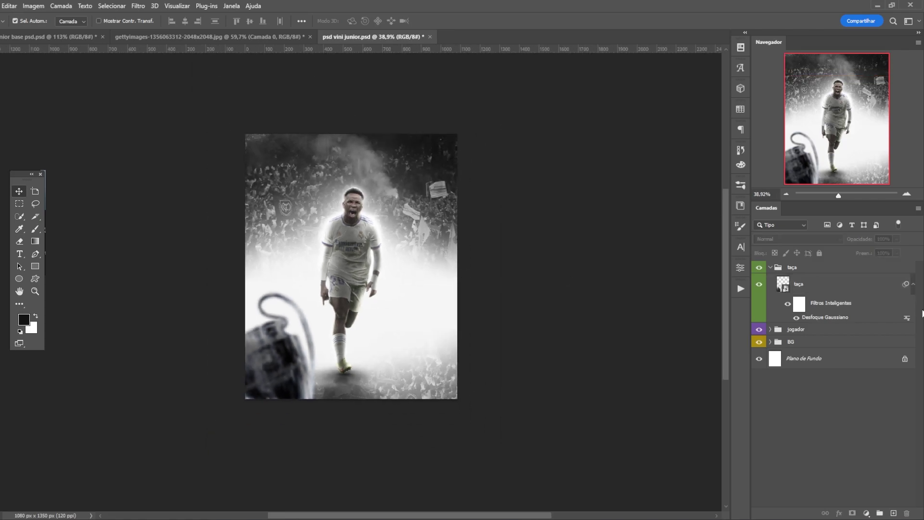
{"action": "left_click", "coordinate": [770, 268]}
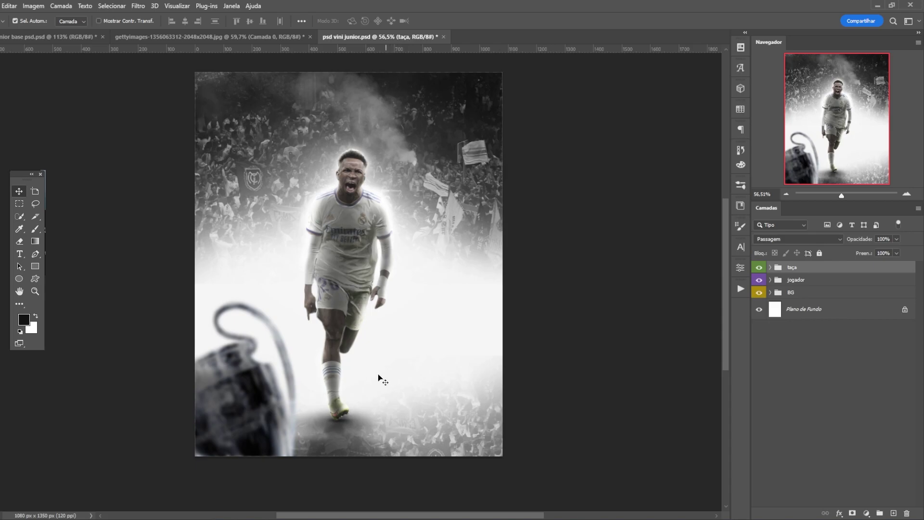
Inspect the player's boot and ground shadow, then expand the jogador group and select its sombra 0 adjustment.
{"action": "scroll", "coordinate": [339, 371], "scroll_direction": "up", "scroll_amount": 12}
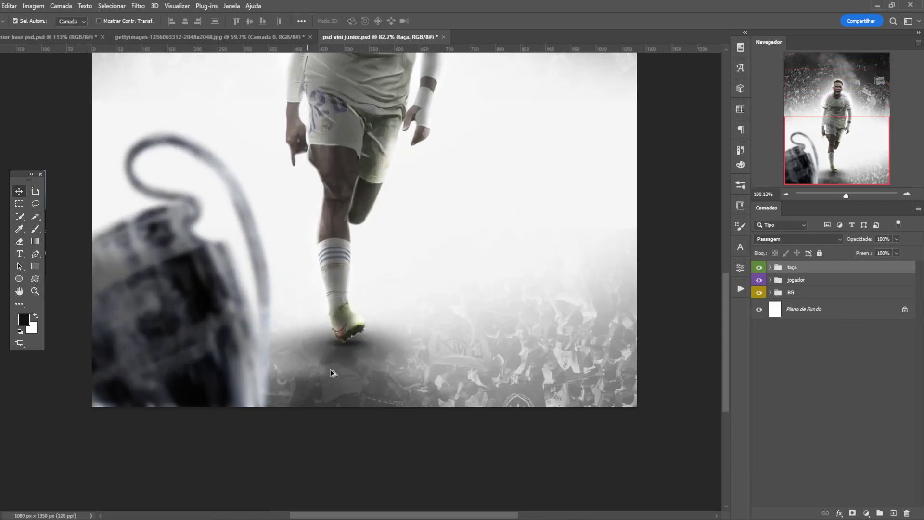
{"action": "scroll", "coordinate": [339, 368], "scroll_direction": "down", "scroll_amount": 6}
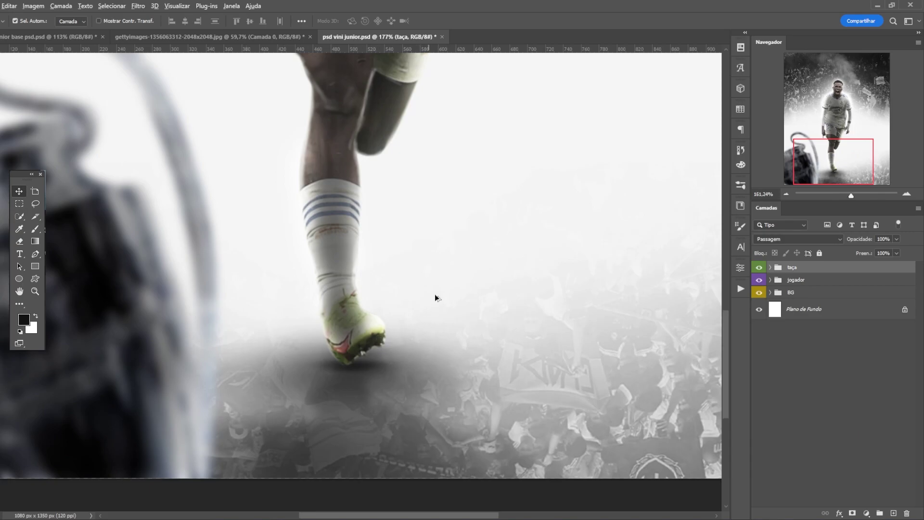
{"action": "scroll", "coordinate": [432, 301], "scroll_direction": "down", "scroll_amount": 5}
{"action": "scroll", "coordinate": [375, 320], "scroll_direction": "up", "scroll_amount": 7}
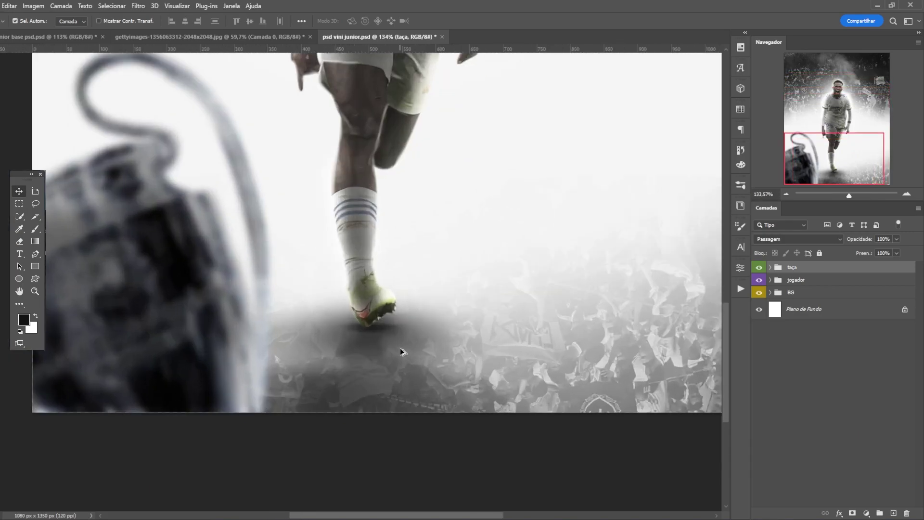
{"action": "scroll", "coordinate": [258, 304], "scroll_direction": "down", "scroll_amount": 4}
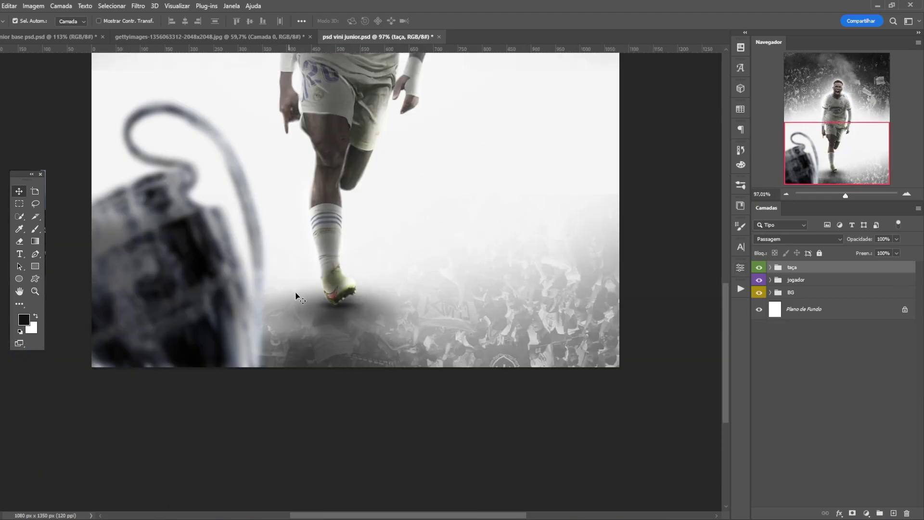
{"action": "scroll", "coordinate": [337, 298], "scroll_direction": "up", "scroll_amount": 6}
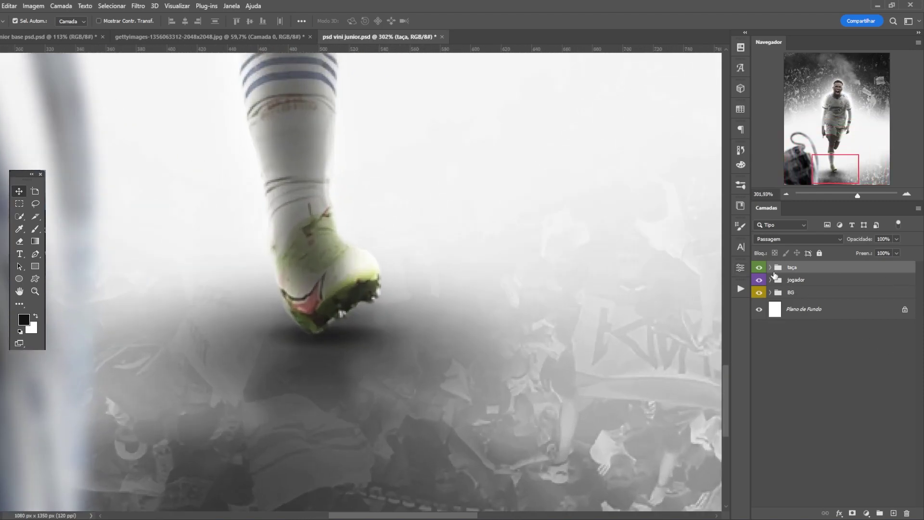
{"action": "left_click", "coordinate": [773, 281]}
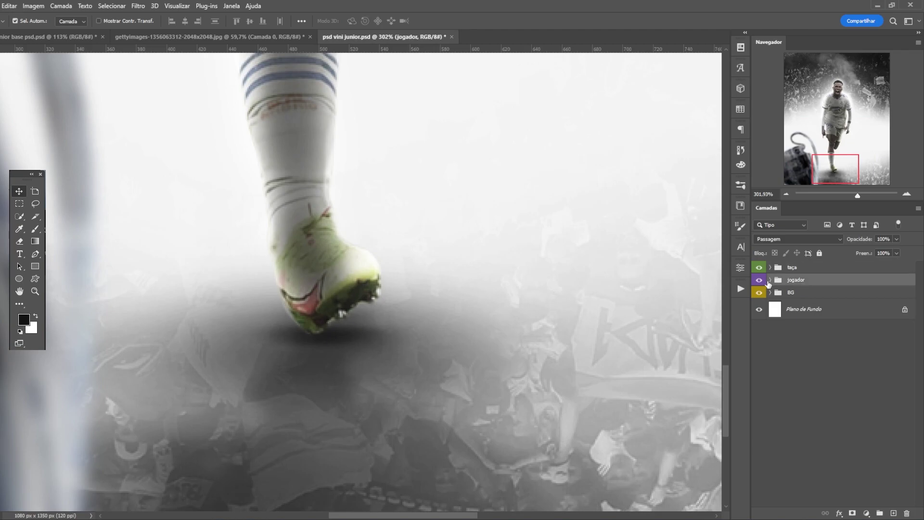
{"action": "left_click", "coordinate": [770, 280]}
{"action": "scroll", "coordinate": [270, 265], "scroll_direction": "up", "scroll_amount": 1}
{"action": "left_click", "coordinate": [862, 362]}
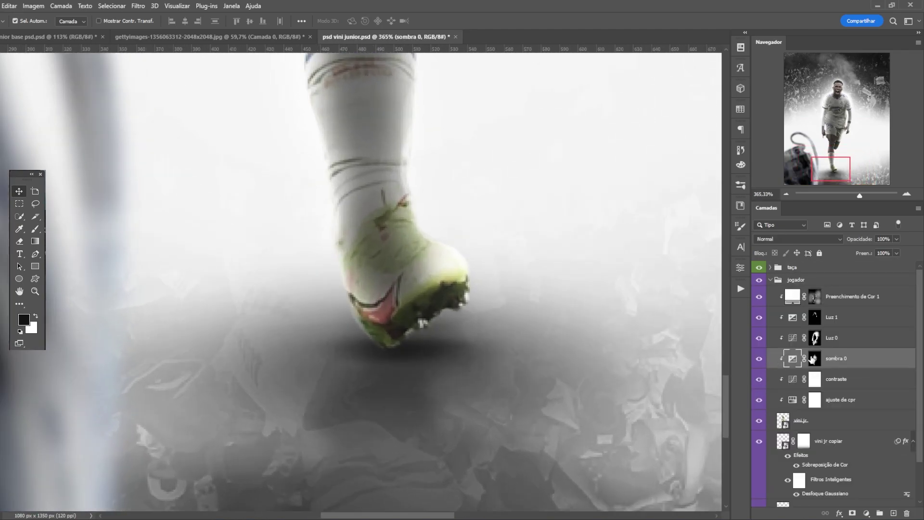
Add a clipped Exposure adjustment above the player's sombra 0, lower its exposure strongly and invert its mask to black.
{"action": "left_click", "coordinate": [866, 513]}
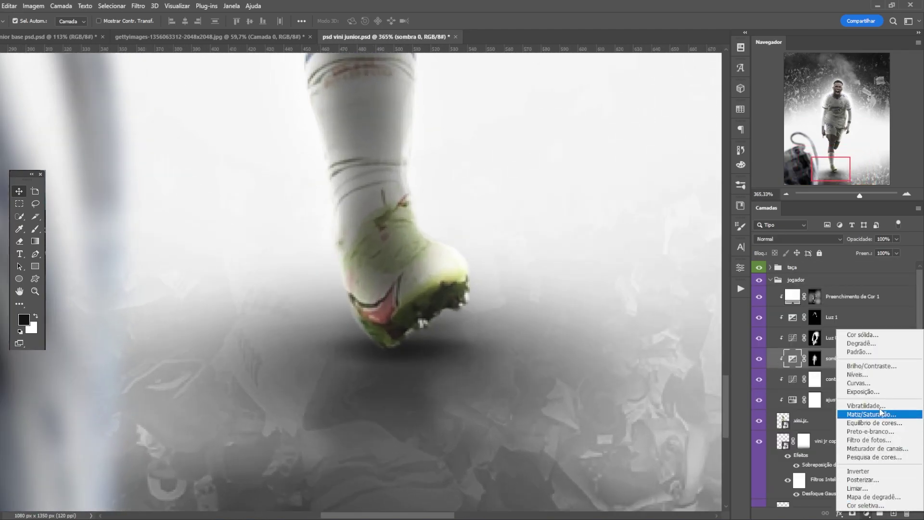
{"action": "left_click", "coordinate": [861, 388]}
{"action": "left_click_drag", "start_coordinate": [629, 319], "coordinate": [589, 320]}
{"action": "left_click", "coordinate": [813, 358]}
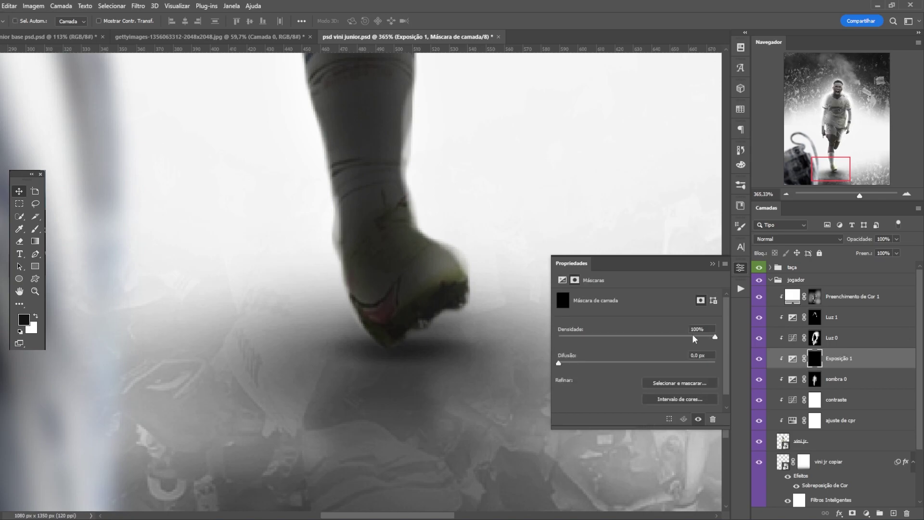
{"action": "key", "text": "ctrl+i"}
Choose a light brush colour and paint shadow over the player's boot on the new Exposure mask.
{"action": "key", "text": "b"}
{"action": "left_click_drag", "start_coordinate": [336, 348], "coordinate": [327, 321]}
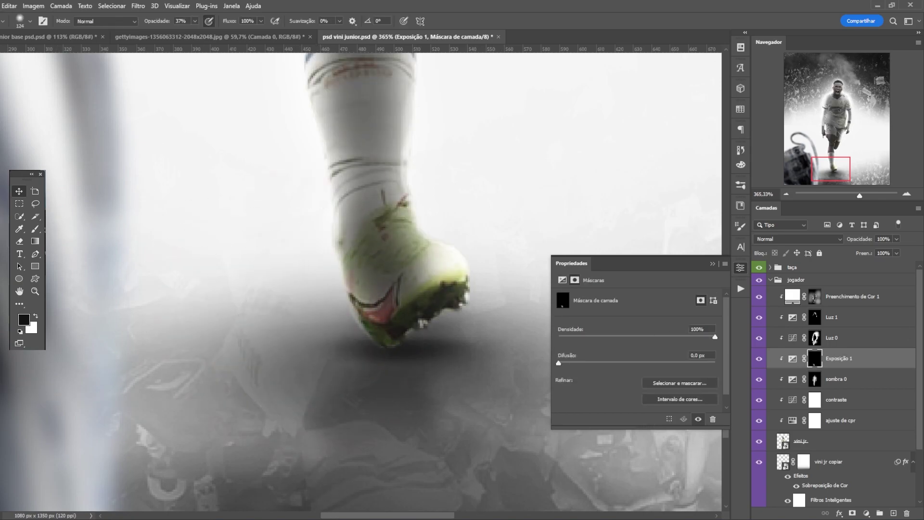
{"action": "left_click", "coordinate": [23, 320]}
{"action": "left_click_drag", "start_coordinate": [616, 307], "coordinate": [614, 191]}
{"action": "left_click", "coordinate": [703, 187]}
{"action": "mouse_move", "coordinate": [386, 330]}
{"action": "left_mouse_down"}
{"action": "mouse_move", "coordinate": [332, 328]}
{"action": "mouse_move", "coordinate": [348, 320]}
{"action": "left_mouse_up"}
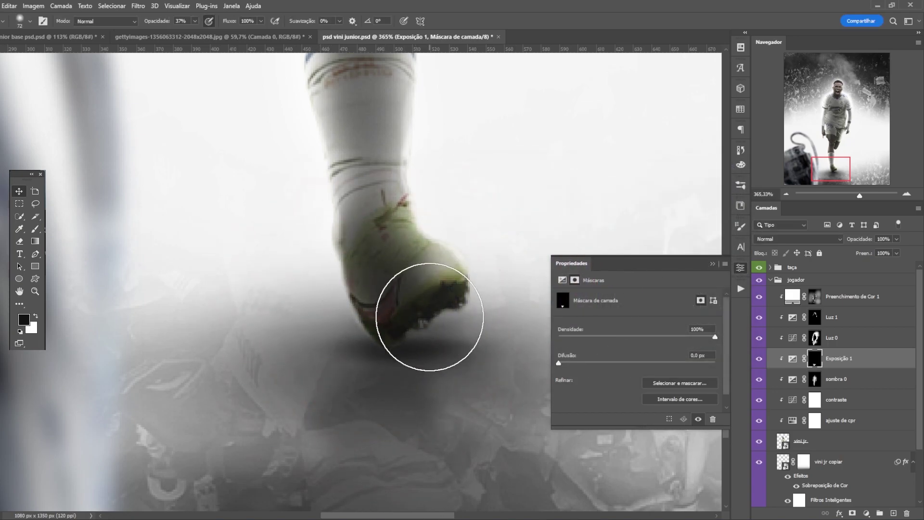
Select the sombra grpund layer and dab a tighter contact shadow directly beneath the boot with a small brush.
{"action": "scroll", "coordinate": [433, 315], "scroll_direction": "down", "scroll_amount": 4}
{"action": "scroll", "coordinate": [395, 241], "scroll_direction": "down", "scroll_amount": 3}
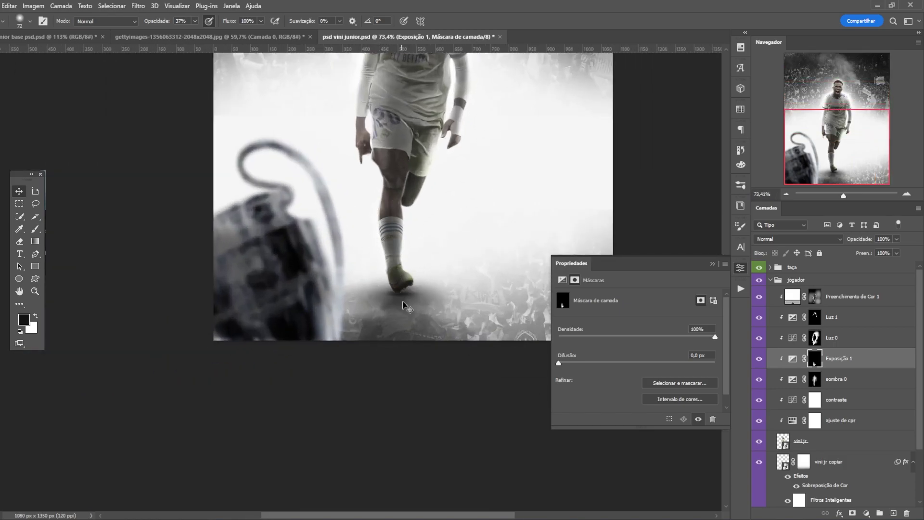
{"action": "scroll", "coordinate": [408, 304], "scroll_direction": "down", "scroll_amount": 2}
{"action": "scroll", "coordinate": [435, 272], "scroll_direction": "up", "scroll_amount": 1}
{"action": "scroll", "coordinate": [318, 352], "scroll_direction": "up", "scroll_amount": 3}
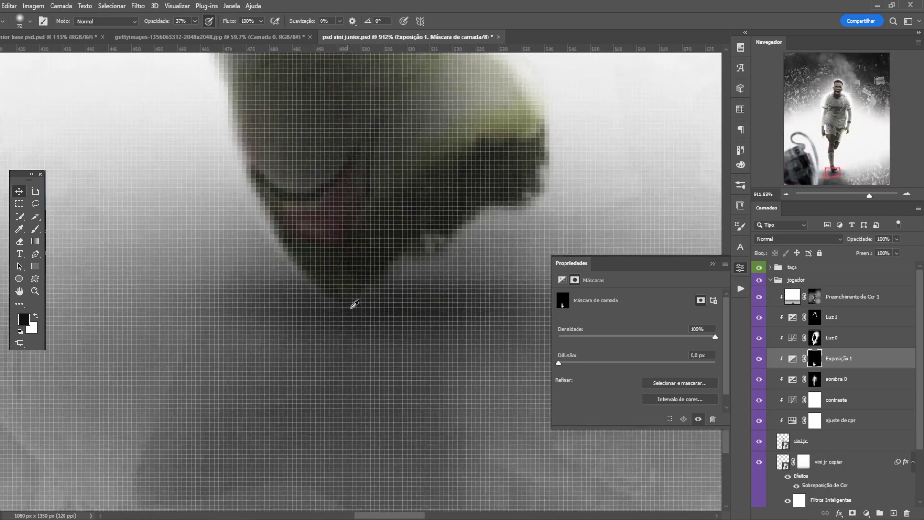
{"action": "scroll", "coordinate": [842, 434], "scroll_direction": "down", "scroll_amount": 1}
{"action": "scroll", "coordinate": [842, 442], "scroll_direction": "down", "scroll_amount": 2}
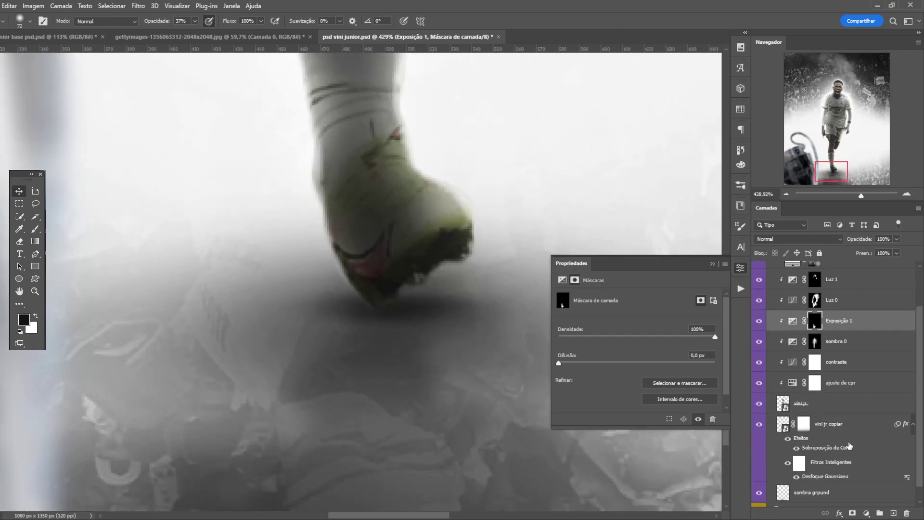
{"action": "left_click", "coordinate": [811, 466]}
{"action": "mouse_move", "coordinate": [412, 289]}
{"action": "left_mouse_down"}
{"action": "mouse_move", "coordinate": [423, 284]}
{"action": "mouse_move", "coordinate": [405, 289]}
{"action": "left_mouse_up"}
{"action": "key", "text": "ctrl+z"}
{"action": "left_click", "coordinate": [395, 299]}
{"action": "left_click", "coordinate": [403, 288], "text": "alt"}
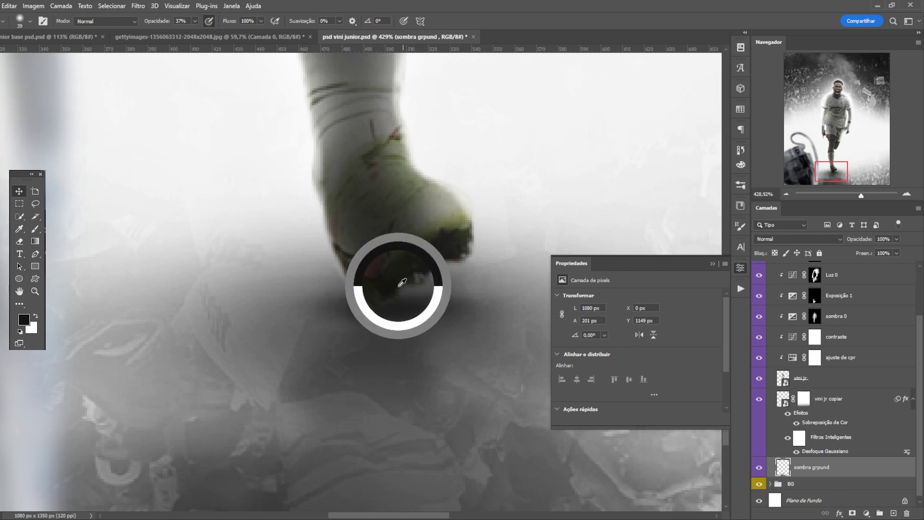
{"action": "left_click", "coordinate": [370, 293]}
{"action": "left_click", "coordinate": [350, 289]}
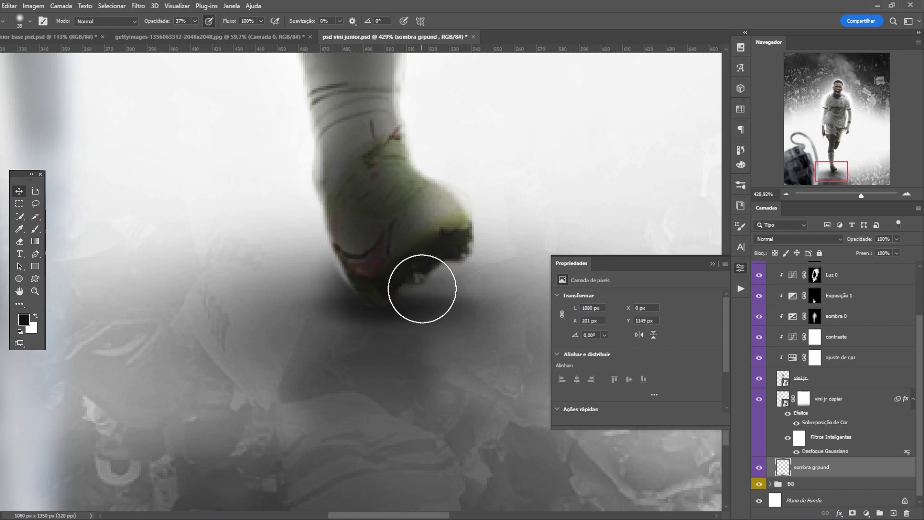
Undo the last shadow stroke and dab a broader soft shadow on the ground below the boot with a 192 px brush at 37% opacity.
{"action": "left_click_drag", "start_coordinate": [427, 290], "coordinate": [486, 308]}
{"action": "key", "text": "ctrl+z"}
{"action": "left_click_drag", "start_coordinate": [360, 318], "coordinate": [541, 336]}
{"action": "left_click", "coordinate": [363, 319]}
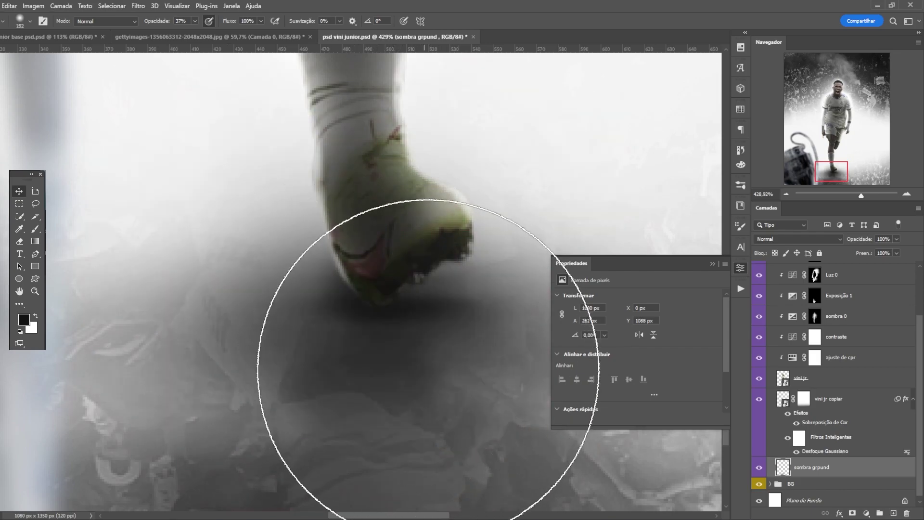
{"action": "scroll", "coordinate": [476, 325], "scroll_direction": "down", "scroll_amount": 8}
{"action": "scroll", "coordinate": [616, 348], "scroll_direction": "down", "scroll_amount": 3}
{"action": "scroll", "coordinate": [478, 327], "scroll_direction": "down", "scroll_amount": 5}
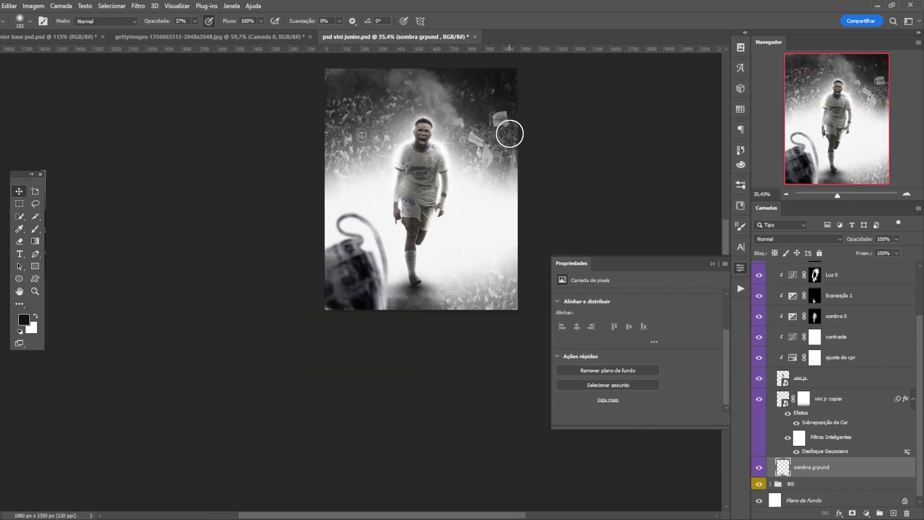
{"action": "scroll", "coordinate": [619, 259], "scroll_direction": "up", "scroll_amount": 5}
{"action": "scroll", "coordinate": [799, 318], "scroll_direction": "up", "scroll_amount": 3}
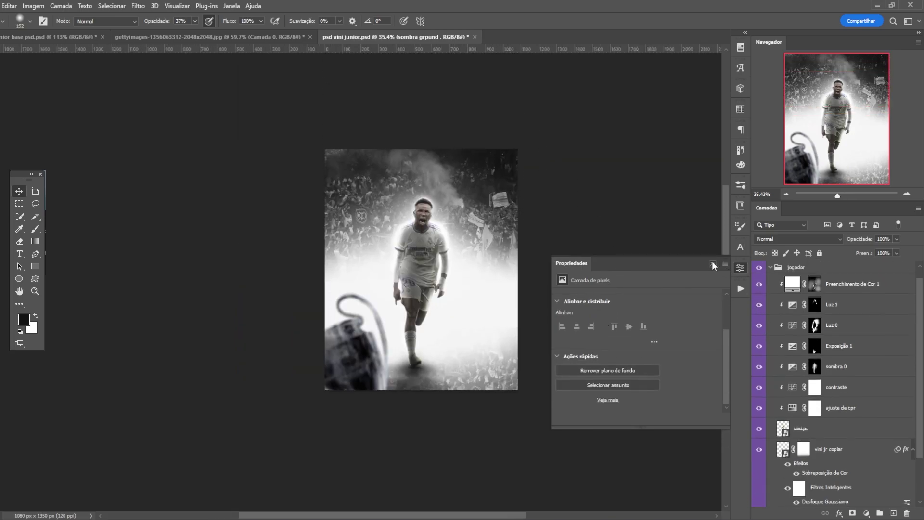
Collapse the jogador group, select the taça group and save the document.
{"action": "left_click", "coordinate": [713, 263]}
{"action": "scroll", "coordinate": [812, 298], "scroll_direction": "up", "scroll_amount": 1}
{"action": "left_click", "coordinate": [770, 280]}
{"action": "left_click", "coordinate": [794, 268]}
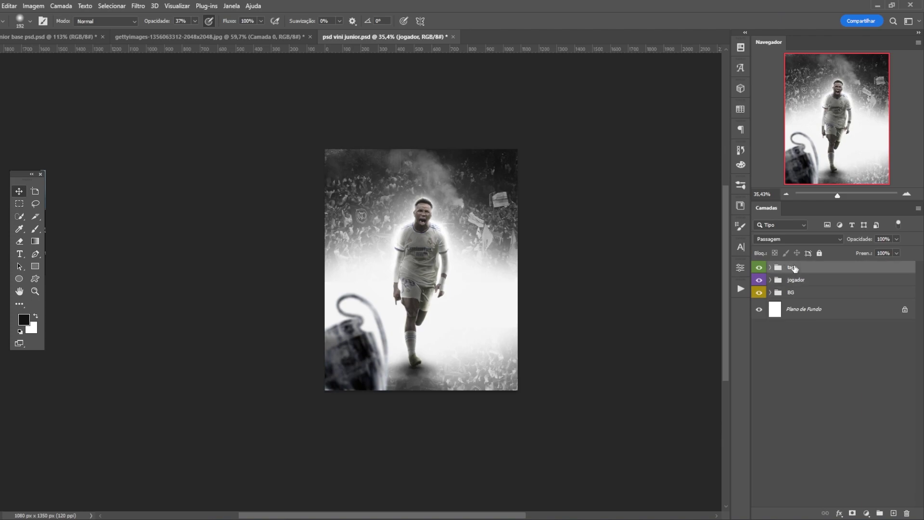
{"action": "key", "text": "ctrl+s"}
{"action": "scroll", "coordinate": [305, 200], "scroll_direction": "right", "scroll_amount": 2}
{"action": "scroll", "coordinate": [272, 325], "scroll_direction": "up", "scroll_amount": 4}
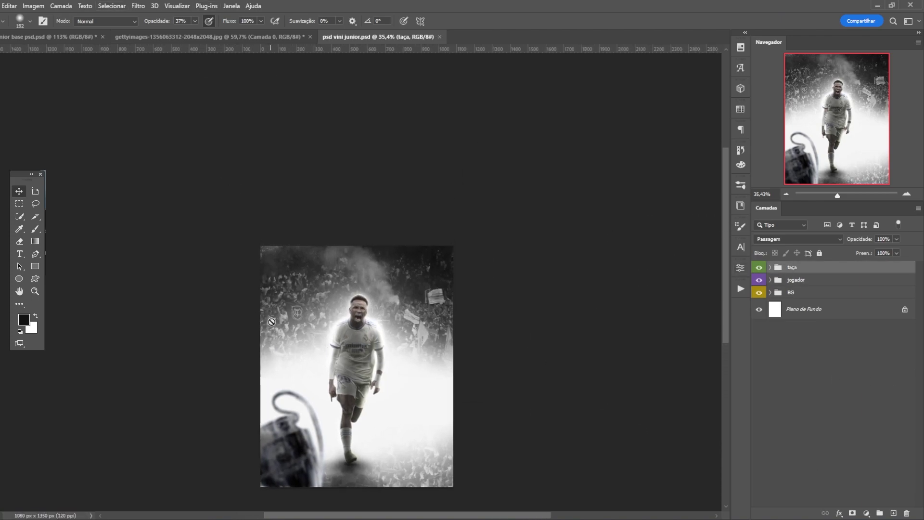
Stamp all visible layers into a new layer above the taça group and convert it to a smart object.
{"action": "key", "text": "ctrl+alt+shift+e"}
{"action": "scroll", "coordinate": [272, 325], "scroll_direction": "down", "scroll_amount": 4}
{"action": "scroll", "coordinate": [354, 262], "scroll_direction": "left", "scroll_amount": 2}
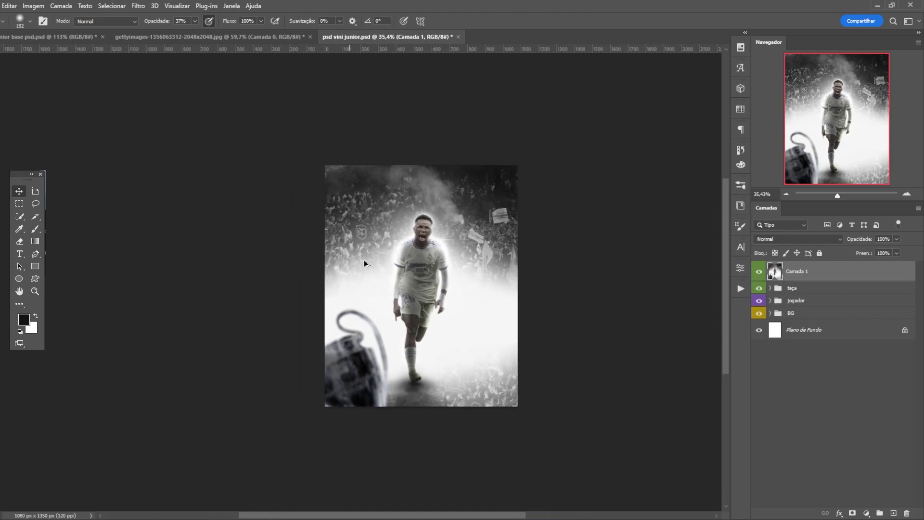
{"action": "scroll", "coordinate": [389, 279], "scroll_direction": "up", "scroll_amount": 5}
{"action": "right_click", "coordinate": [817, 273]}
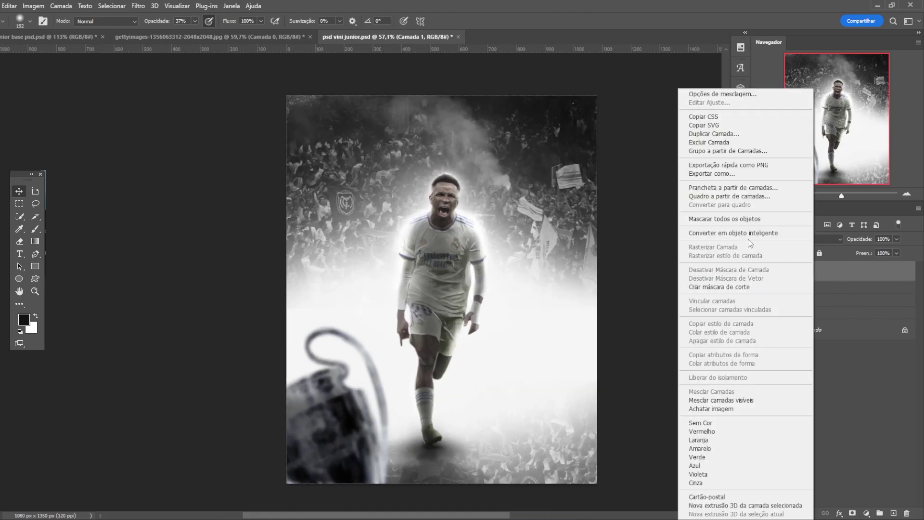
{"action": "left_click", "coordinate": [756, 232]}
Rename the merged smart object Ajustes finais, label it red and save the document.
{"action": "double_click", "coordinate": [796, 271]}
{"action": "type", "text": "A"}
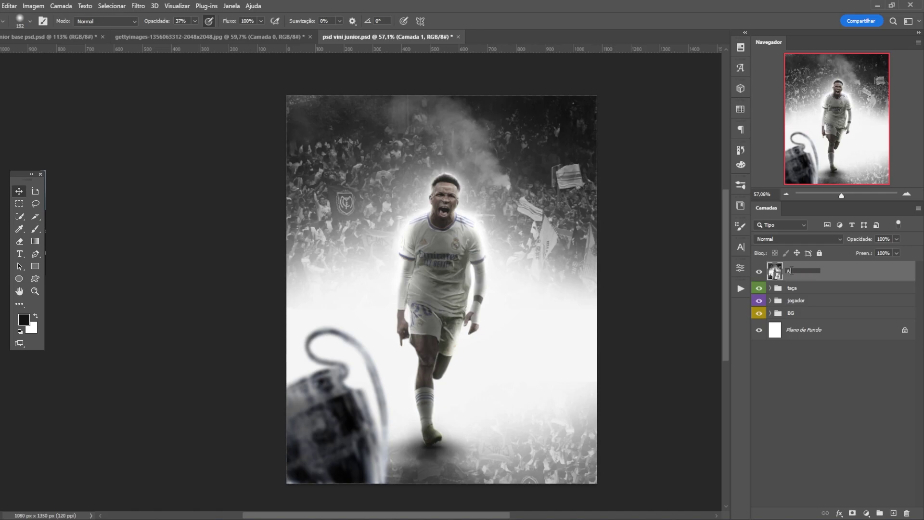
{"action": "key", "text": "Return"}
{"action": "right_click", "coordinate": [791, 273]}
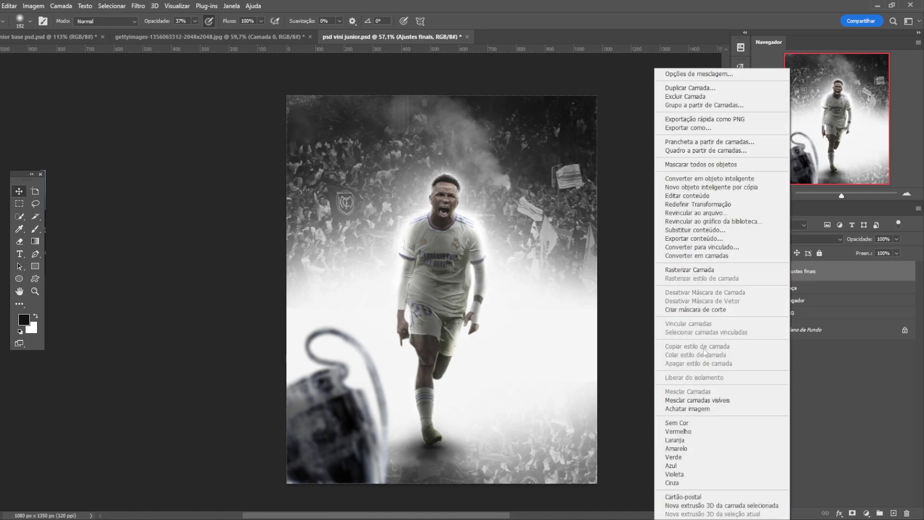
{"action": "left_click", "coordinate": [693, 431]}
{"action": "key", "text": "ctrl+s"}
{"action": "scroll", "coordinate": [337, 296], "scroll_direction": "down", "scroll_amount": 3}
{"action": "scroll", "coordinate": [379, 271], "scroll_direction": "up", "scroll_amount": 7}
{"action": "left_click_drag", "start_coordinate": [386, 258], "coordinate": [311, 256]}
{"action": "scroll", "coordinate": [304, 212], "scroll_direction": "down", "scroll_amount": 2}
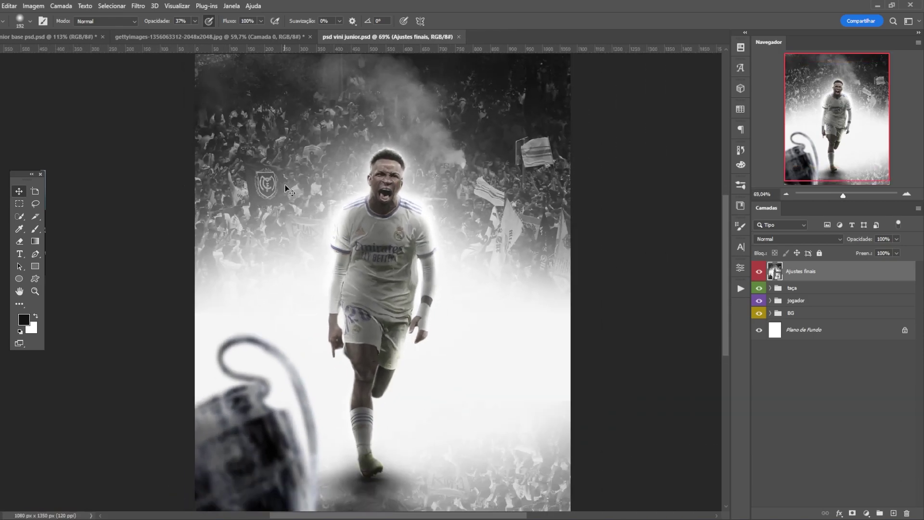
Start a Camera Raw filter on Ajustes finais with texture +39, clarity +23 and saturation -22.
{"action": "scroll", "coordinate": [209, 113], "scroll_direction": "down", "scroll_amount": 1}
{"action": "key", "text": "v"}
{"action": "left_click", "coordinate": [138, 6]}
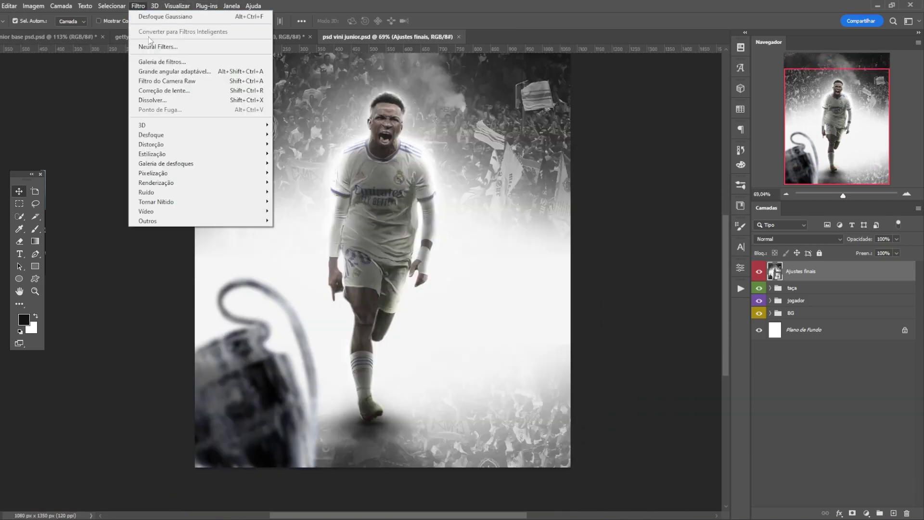
{"action": "left_click", "coordinate": [177, 83]}
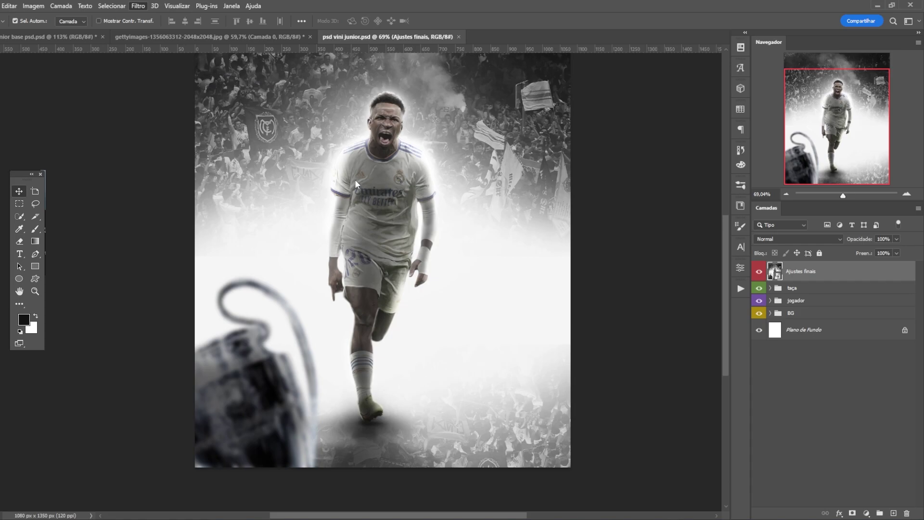
{"action": "scroll", "coordinate": [448, 196], "scroll_direction": "down", "scroll_amount": 4}
{"action": "scroll", "coordinate": [309, 182], "scroll_direction": "up", "scroll_amount": 8}
{"action": "scroll", "coordinate": [332, 163], "scroll_direction": "down", "scroll_amount": 6}
{"action": "scroll", "coordinate": [414, 166], "scroll_direction": "left", "scroll_amount": 3}
{"action": "scroll", "coordinate": [490, 170], "scroll_direction": "up", "scroll_amount": 5}
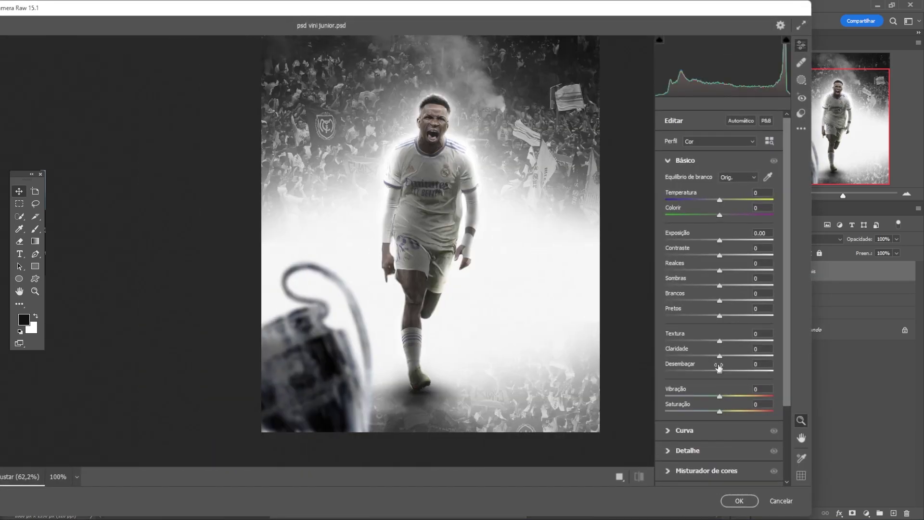
{"action": "left_click_drag", "start_coordinate": [720, 341], "coordinate": [743, 350]}
{"action": "left_click_drag", "start_coordinate": [719, 356], "coordinate": [732, 356]}
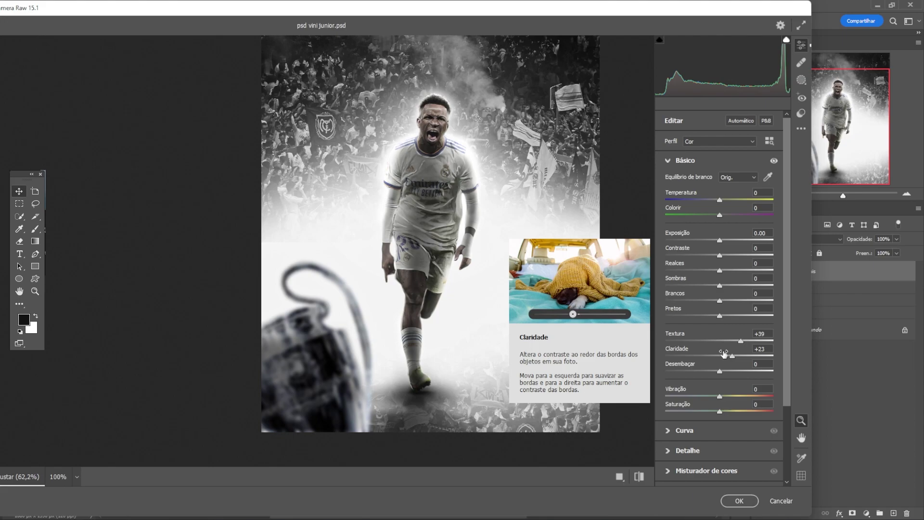
{"action": "left_click_drag", "start_coordinate": [720, 416], "coordinate": [714, 416]}
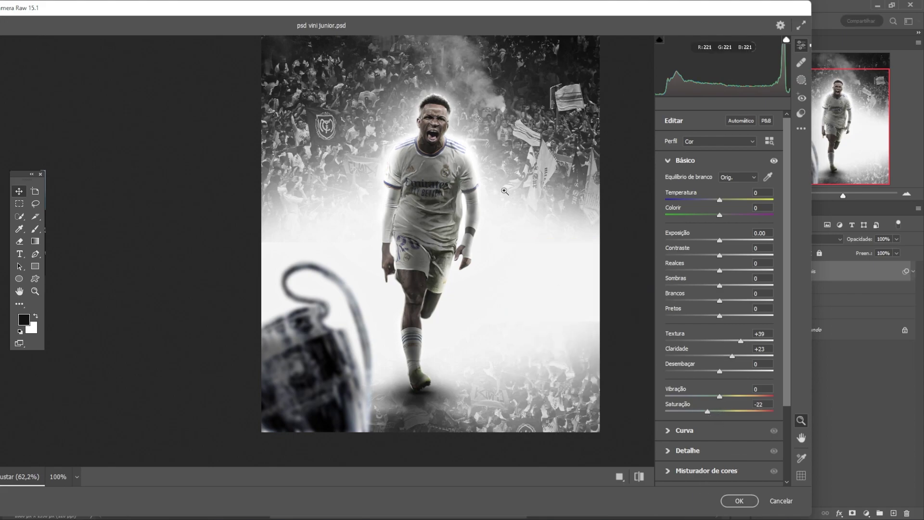
Add Camera Raw effects to the poster with grain 17 and vignette -34.
{"action": "scroll", "coordinate": [744, 336], "scroll_direction": "down", "scroll_amount": 2}
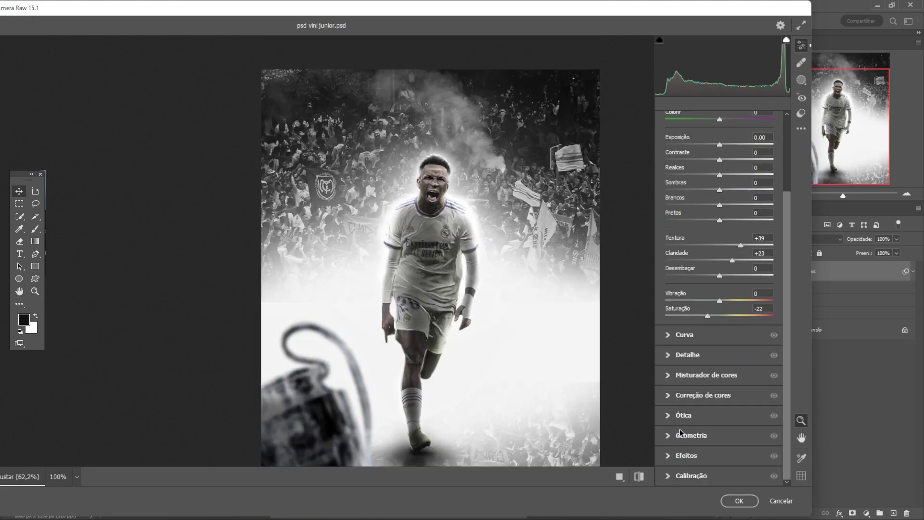
{"action": "left_click", "coordinate": [667, 456]}
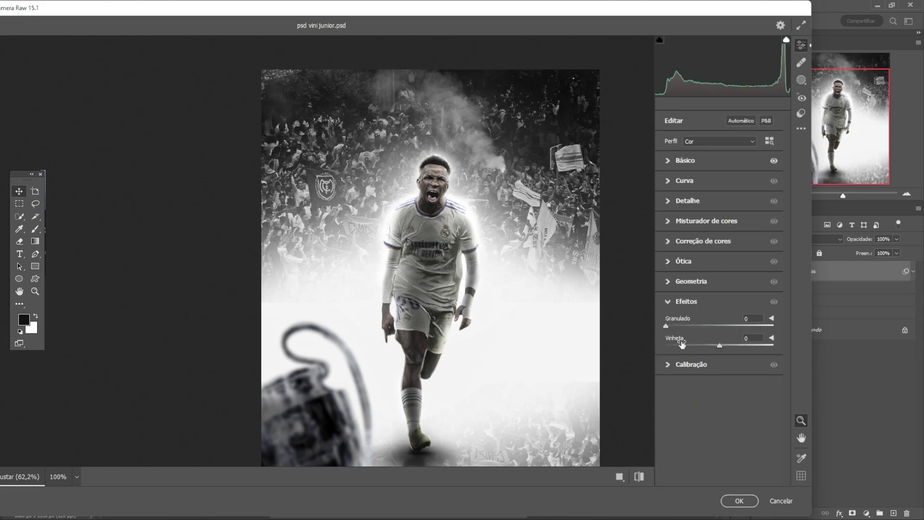
{"action": "left_click_drag", "start_coordinate": [719, 344], "coordinate": [683, 328]}
{"action": "scroll", "coordinate": [523, 291], "scroll_direction": "down", "scroll_amount": 1}
{"action": "scroll", "coordinate": [623, 313], "scroll_direction": "up", "scroll_amount": 1}
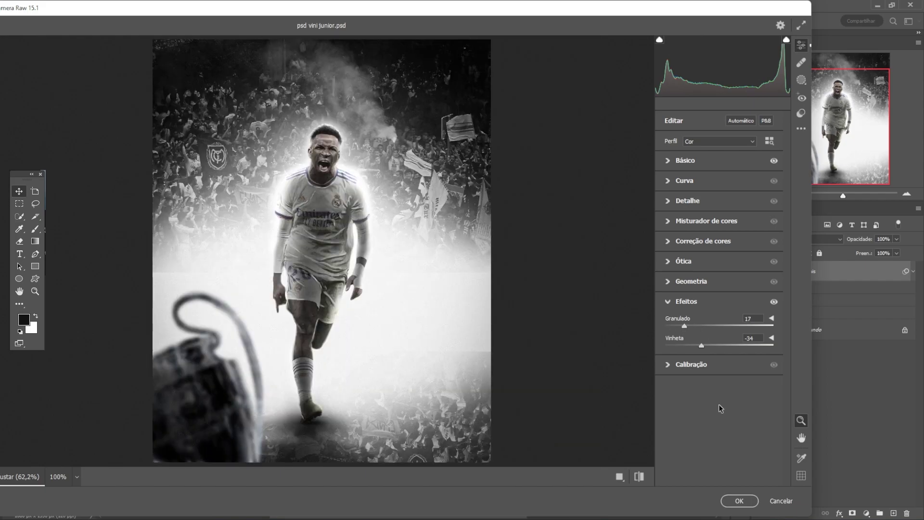
{"action": "scroll", "coordinate": [222, 116], "scroll_direction": "up", "scroll_amount": 1}
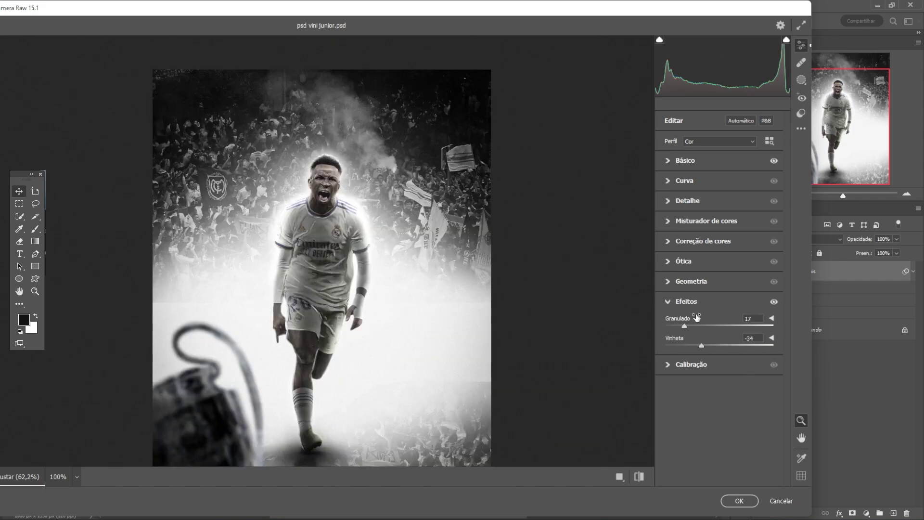
Set the basic temperature to -9 and contrast to +10, and apply the Camera Raw filter.
{"action": "left_click", "coordinate": [669, 302]}
{"action": "left_click", "coordinate": [667, 162]}
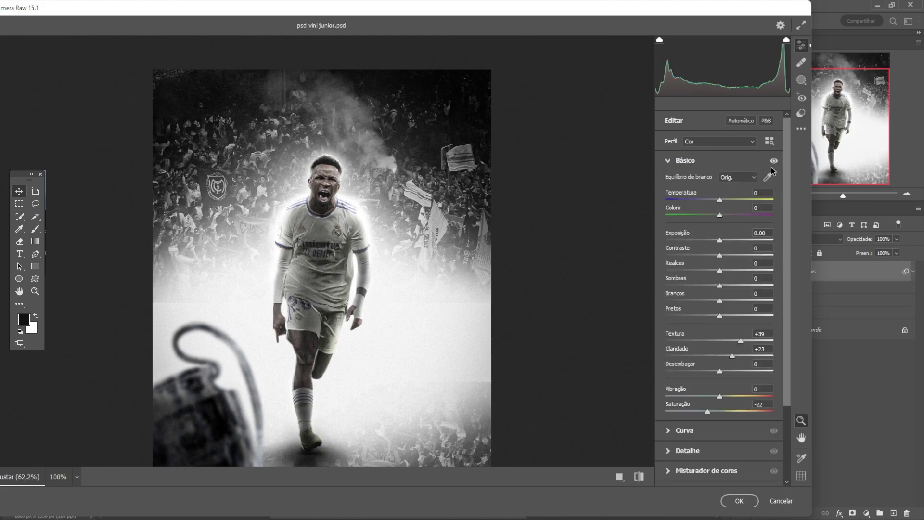
{"action": "mouse_move", "coordinate": [724, 199]}
{"action": "left_mouse_down"}
{"action": "mouse_move", "coordinate": [704, 204]}
{"action": "mouse_move", "coordinate": [721, 206]}
{"action": "mouse_move", "coordinate": [712, 210]}
{"action": "left_mouse_up"}
{"action": "scroll", "coordinate": [448, 280], "scroll_direction": "down", "scroll_amount": 3}
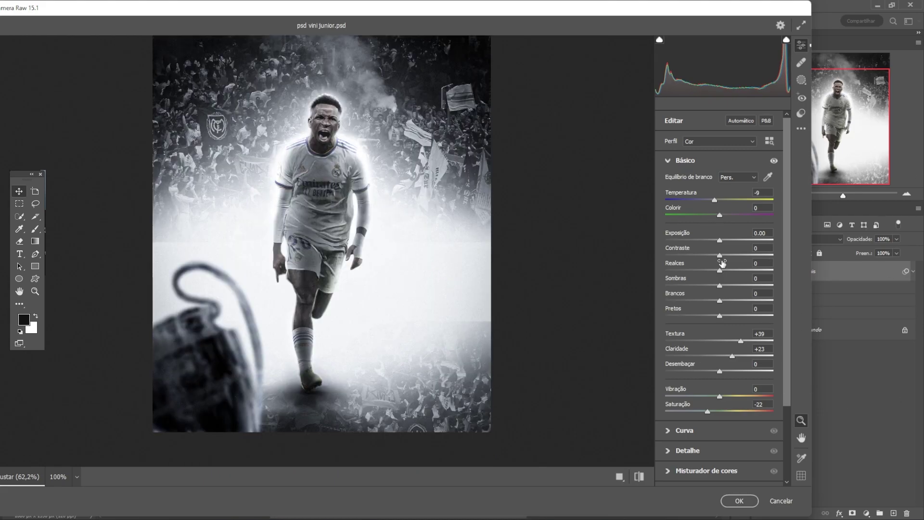
{"action": "left_click_drag", "start_coordinate": [721, 259], "coordinate": [727, 259]}
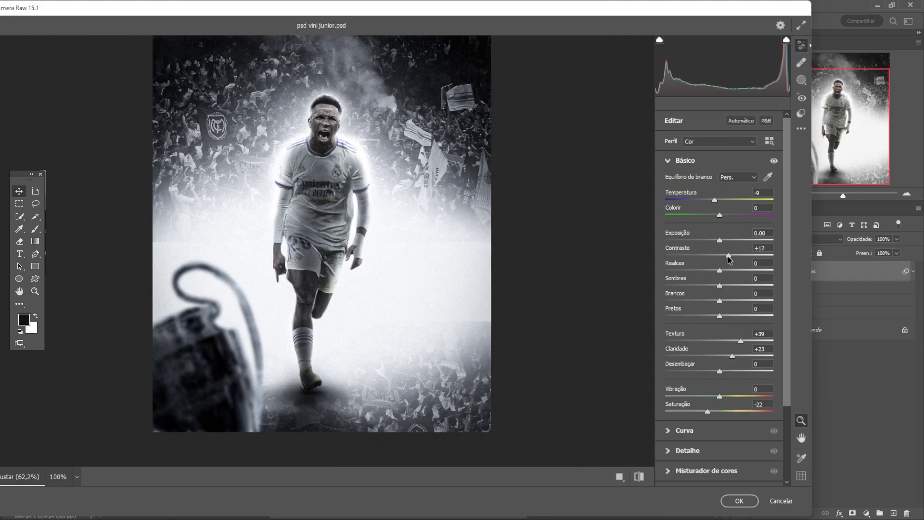
{"action": "left_click_drag", "start_coordinate": [727, 260], "coordinate": [725, 260]}
{"action": "left_click", "coordinate": [749, 503]}
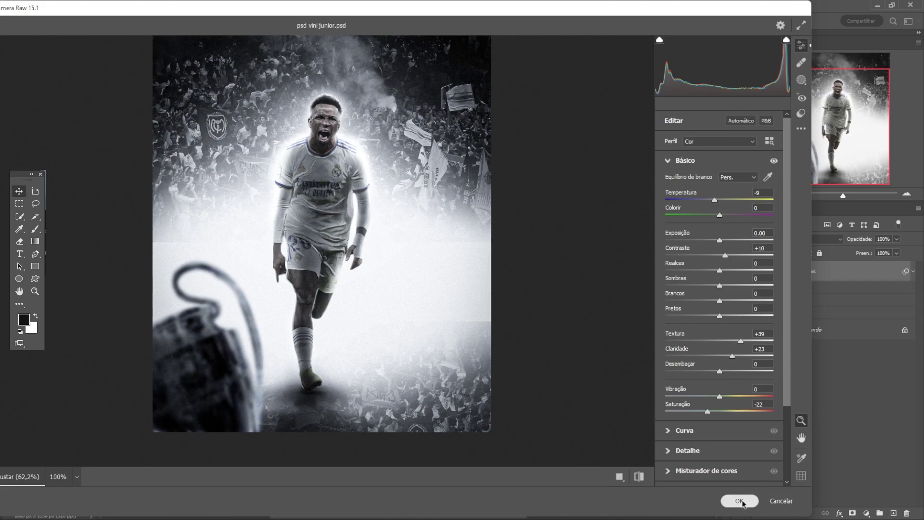
{"action": "scroll", "coordinate": [475, 270], "scroll_direction": "up", "scroll_amount": 7}
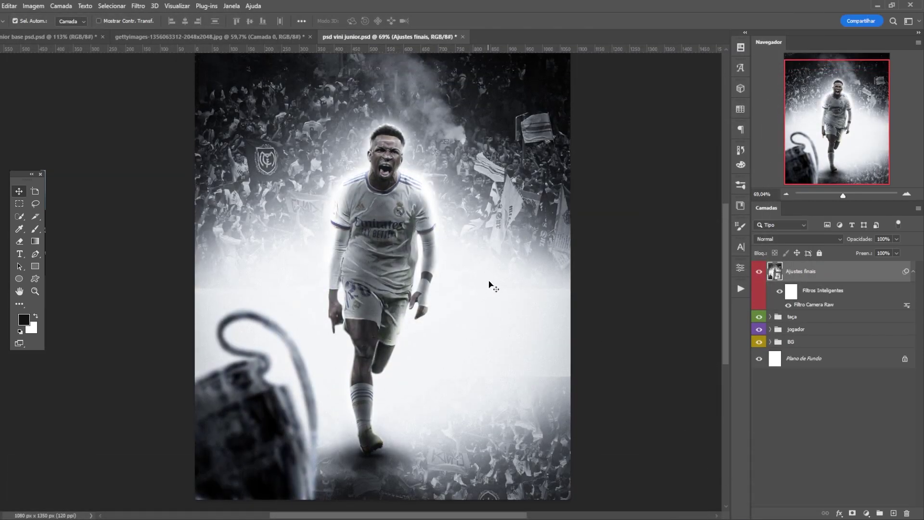